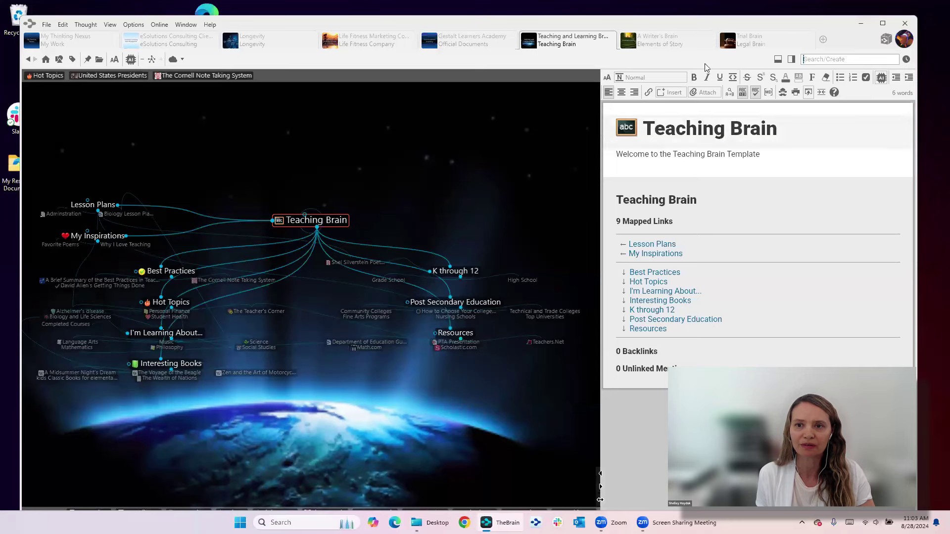
Open A Writer's Brain, widen its map, and navigate through My Writing Projects and Story Development to Product Brochure Outline
left_click(694, 44)
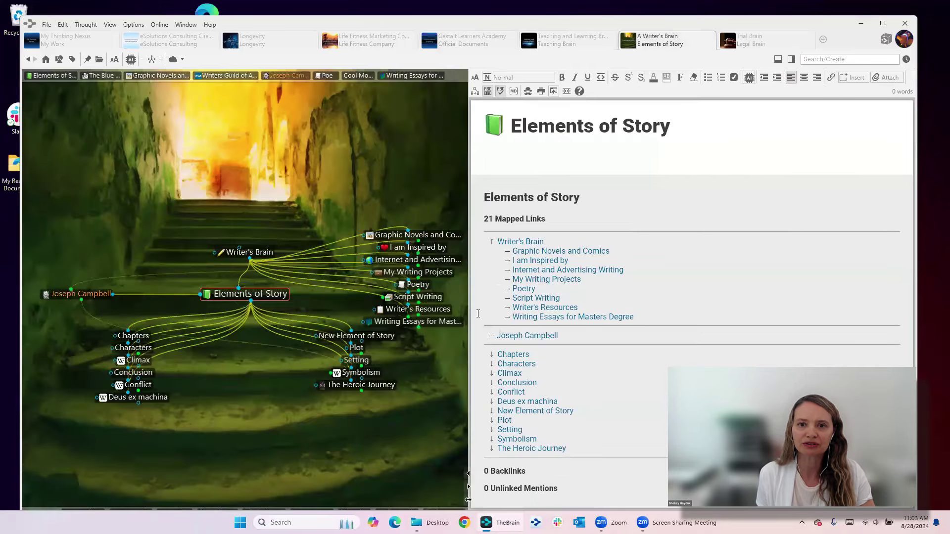
left_click_drag(470, 349, 567, 376)
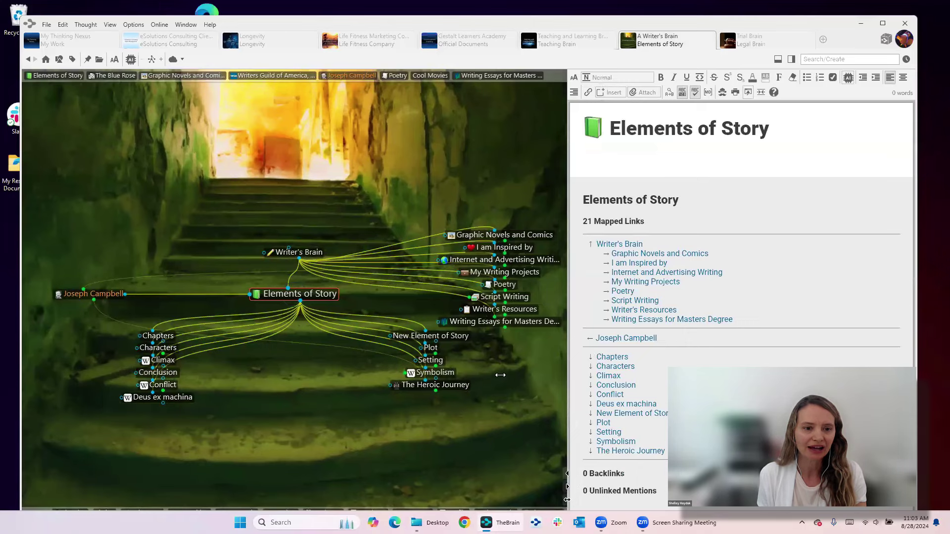
left_click(525, 273)
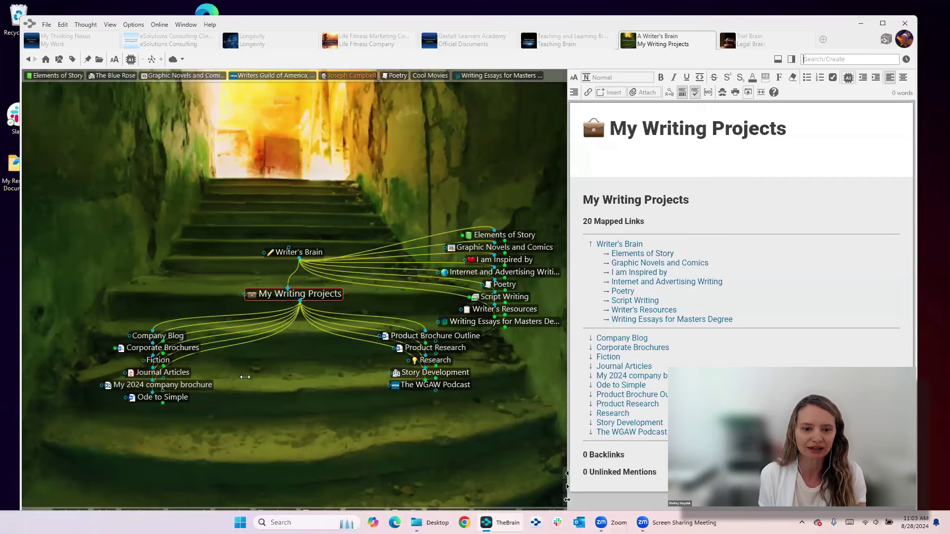
left_click(416, 373)
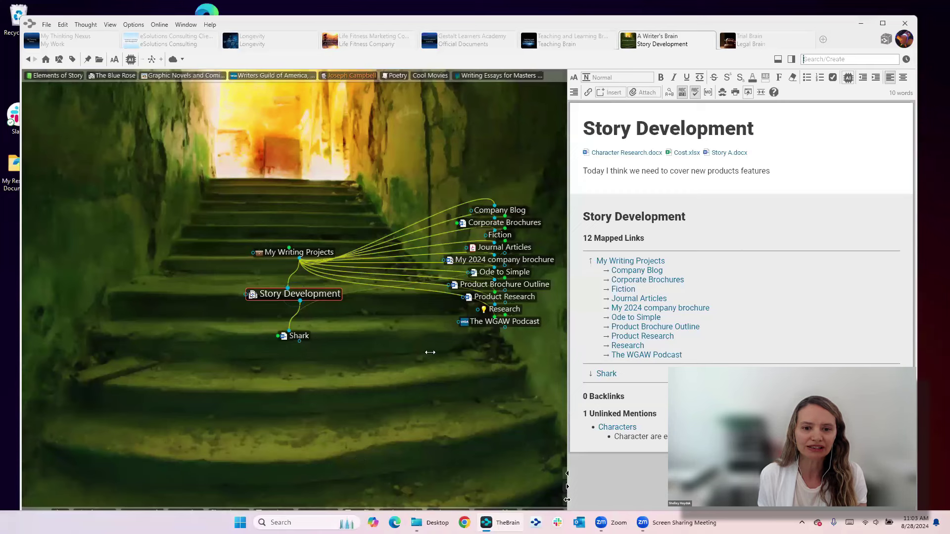
left_click(501, 286)
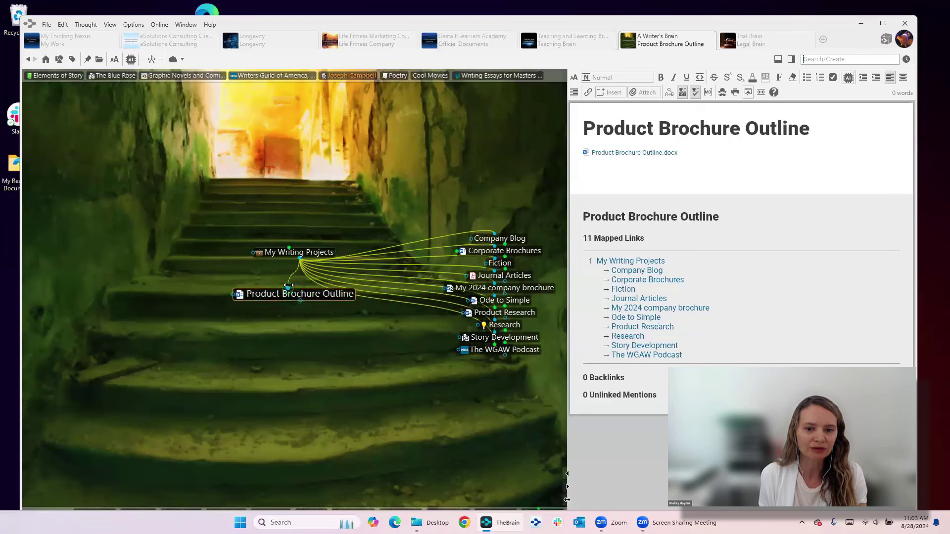
Link the existing thought The Blue Rose as a second parent of Product Brochure Outline
left_click_drag(287, 286, 222, 265)
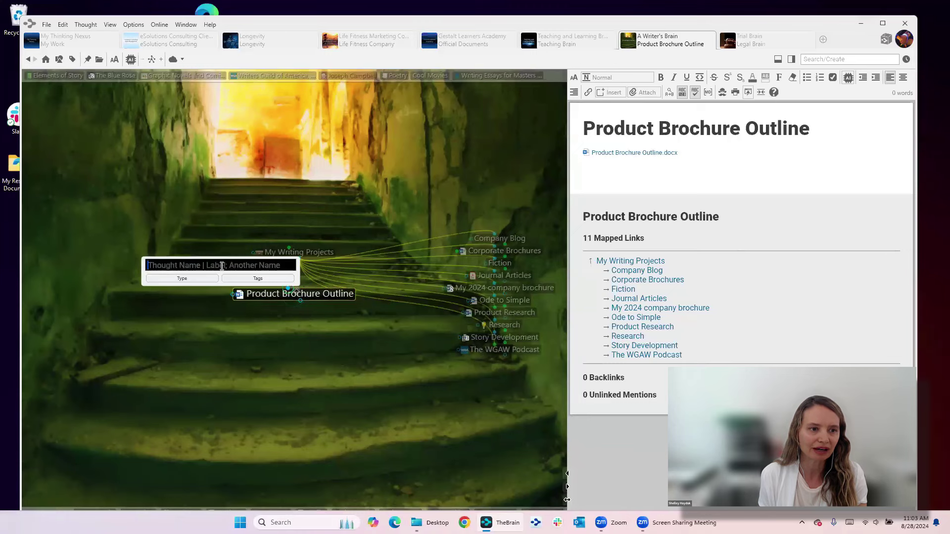
type("the b")
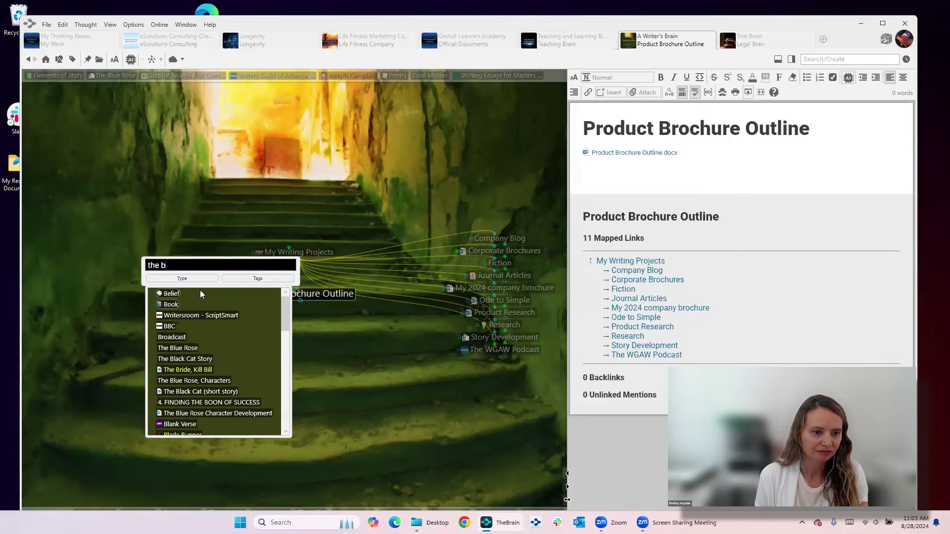
left_click(194, 347)
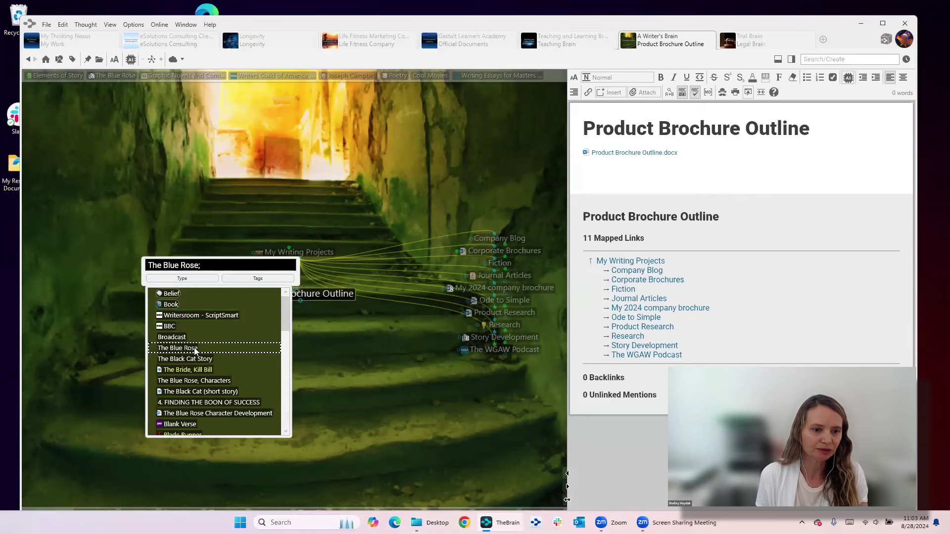
key("Return")
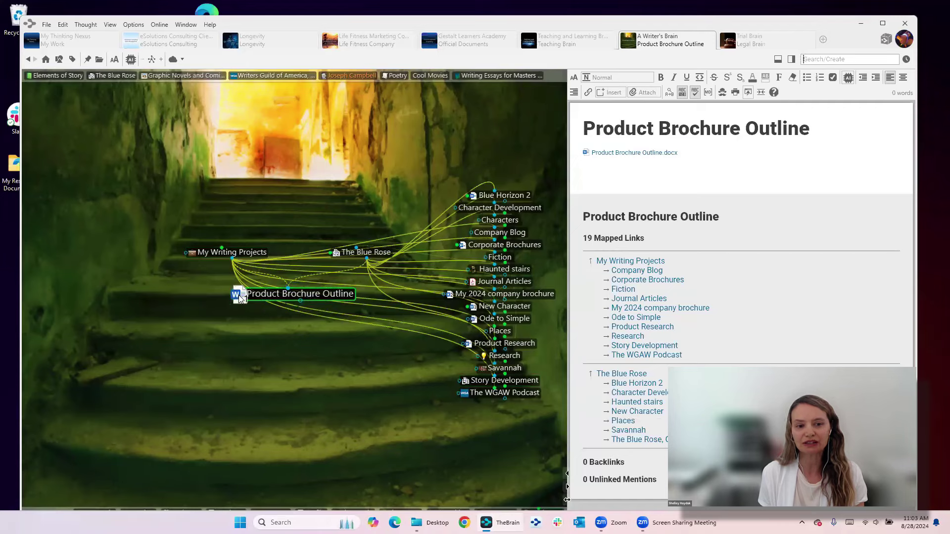
Browse from The Blue Rose up through Fiction and My Writing Projects to the I am Inspired by thought
left_click(368, 253)
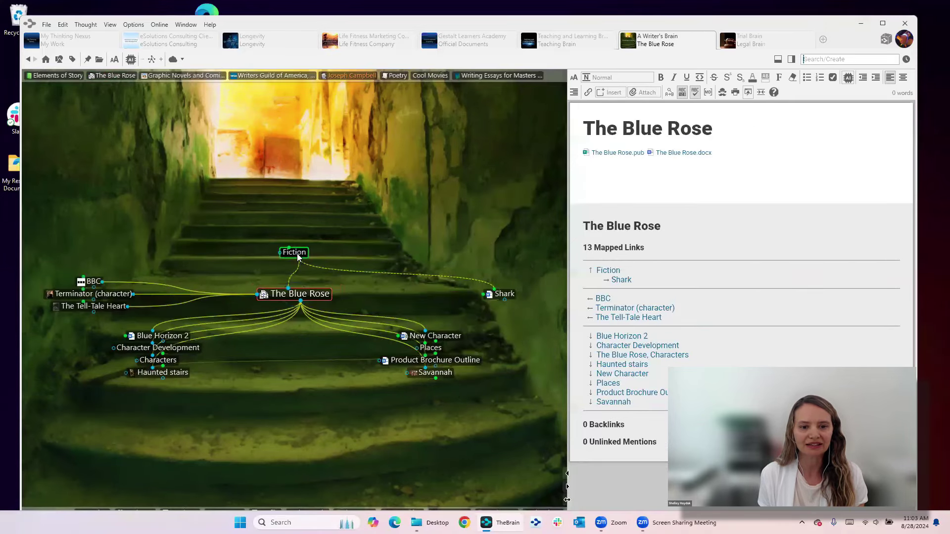
left_click(295, 254)
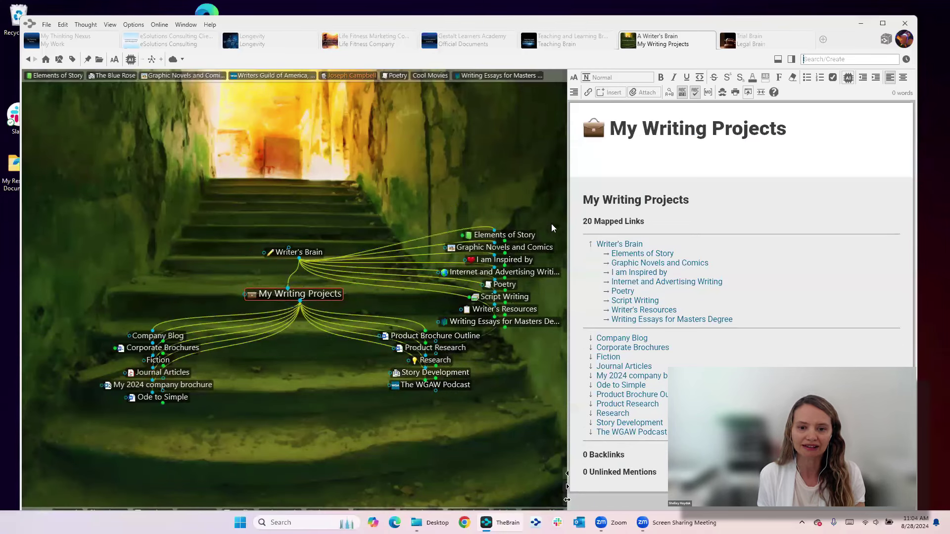
left_click(524, 261)
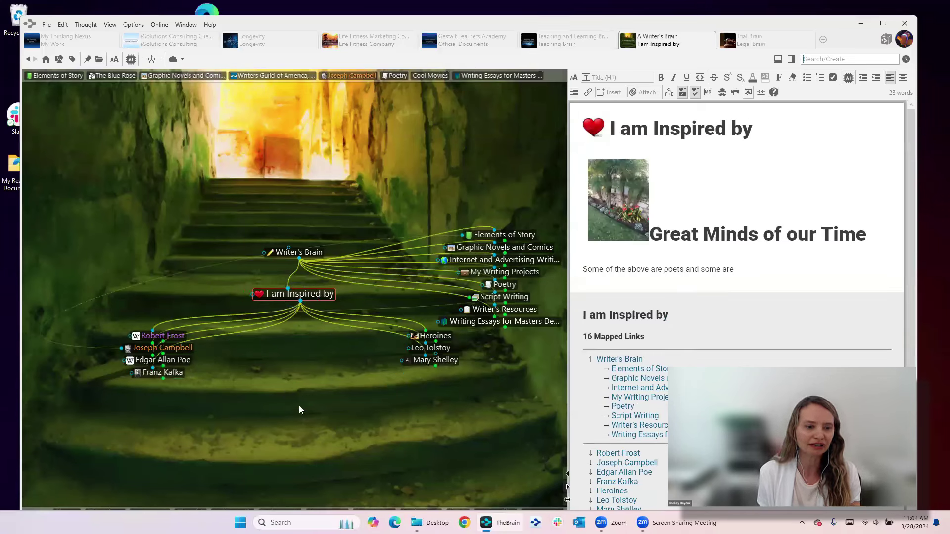
Open Franz Kafka, view the works The Metamorphosis and The Castle (novel), and return to Franz Kafka
left_click(176, 374)
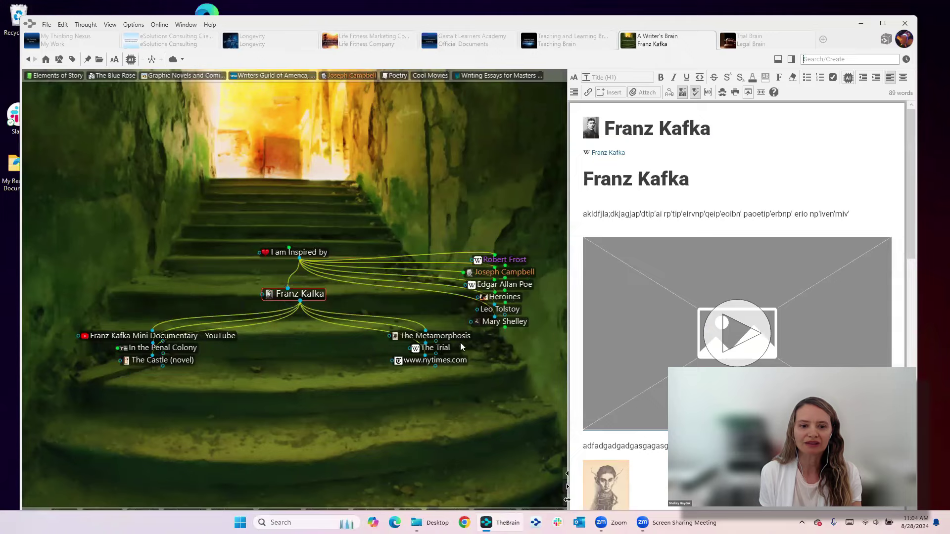
left_click(436, 335)
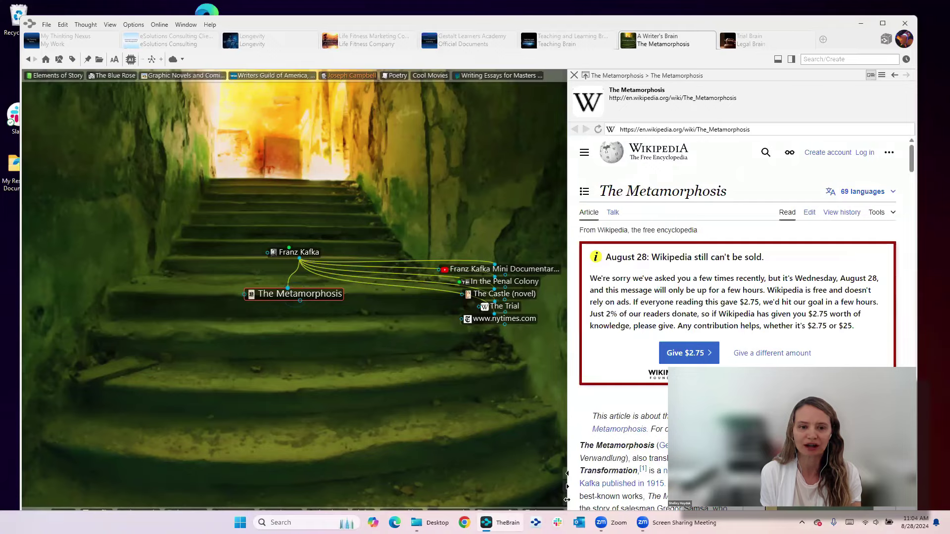
left_click(469, 294)
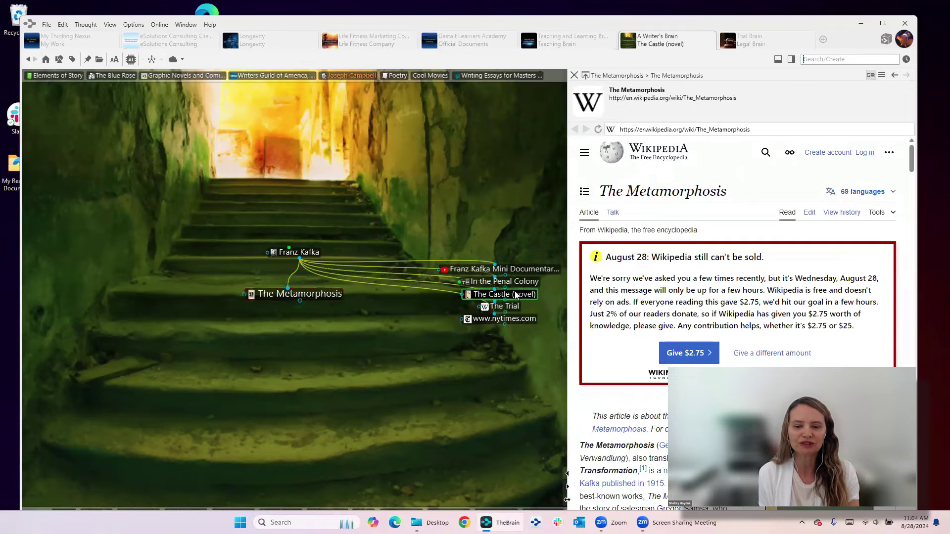
left_click(312, 253)
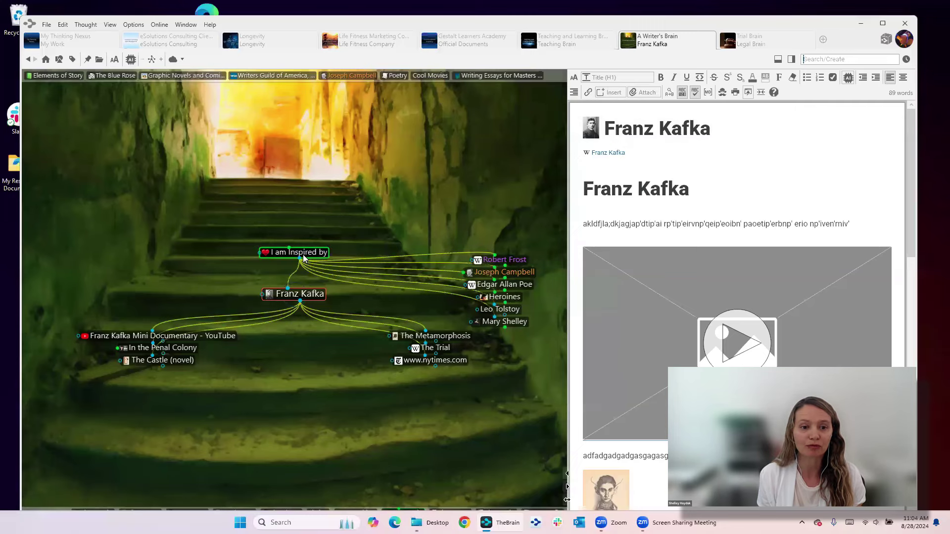
Open Trial Brain and navigate through United States Courts, Federal Courts, Article III court and US Supreme Court to Miranda vs. Arizona
left_click(759, 44)
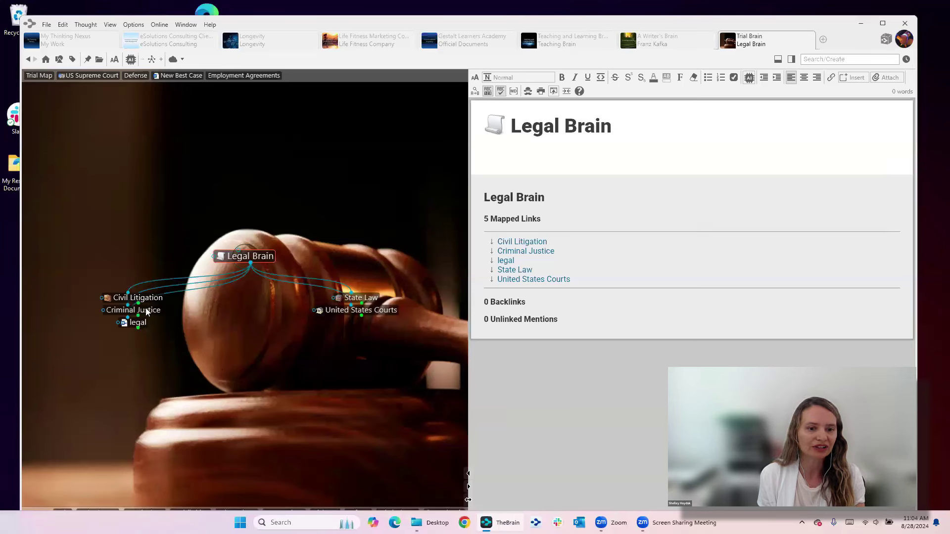
left_click(337, 310)
left_click(146, 301)
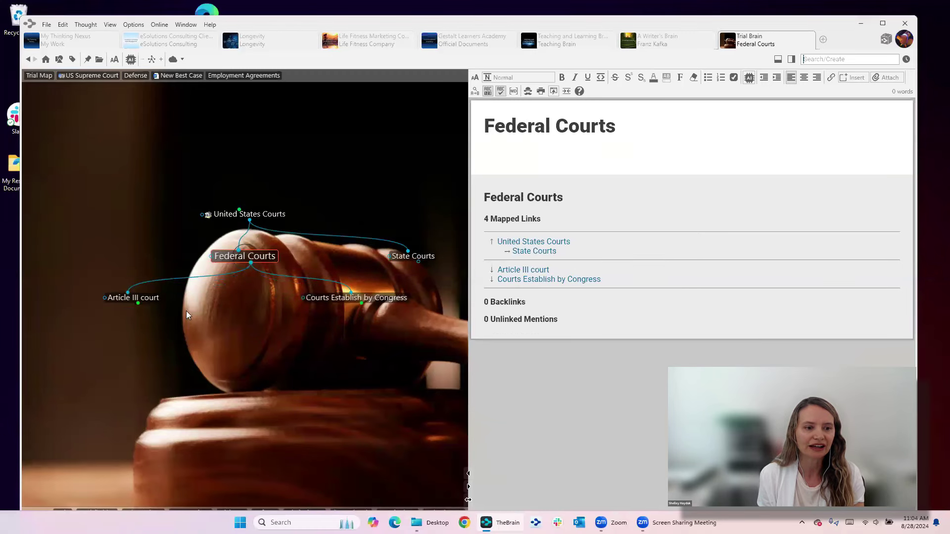
left_click(152, 300)
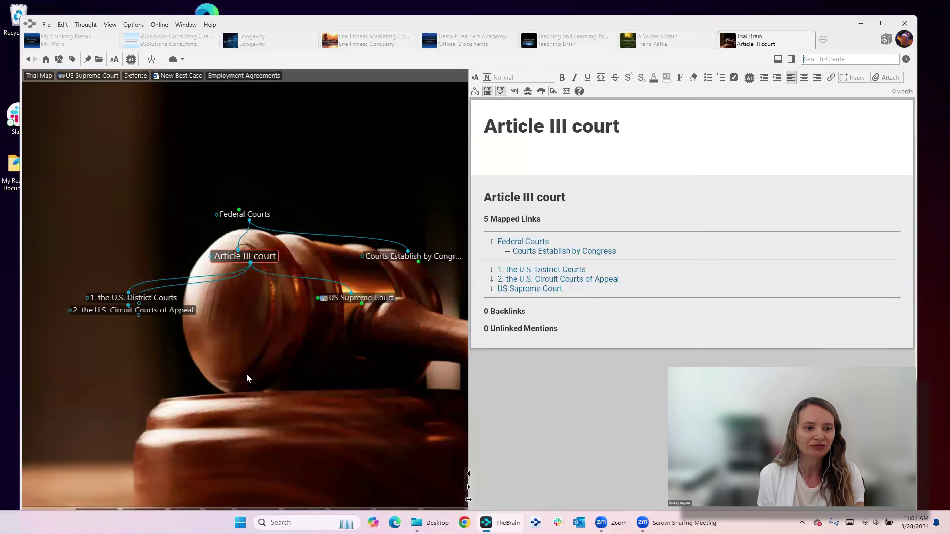
left_click(348, 292)
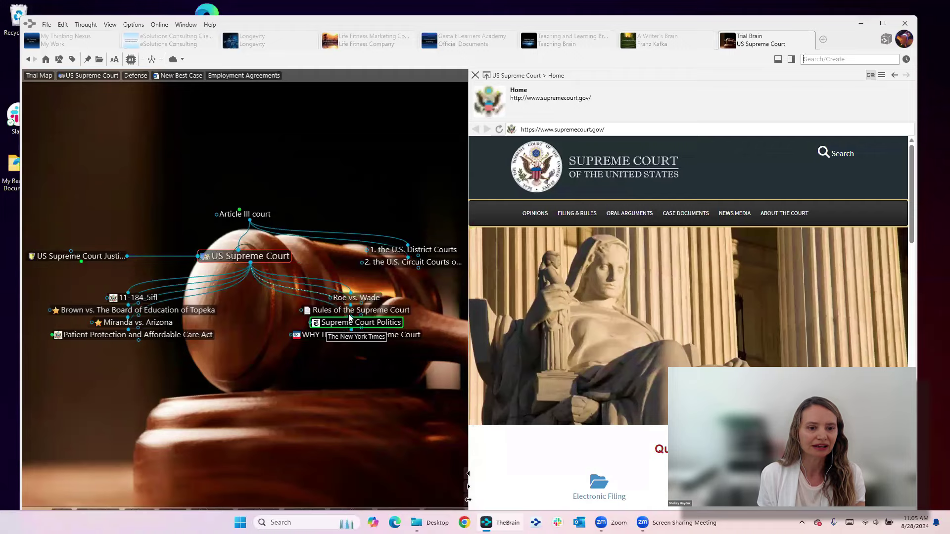
left_click(136, 322)
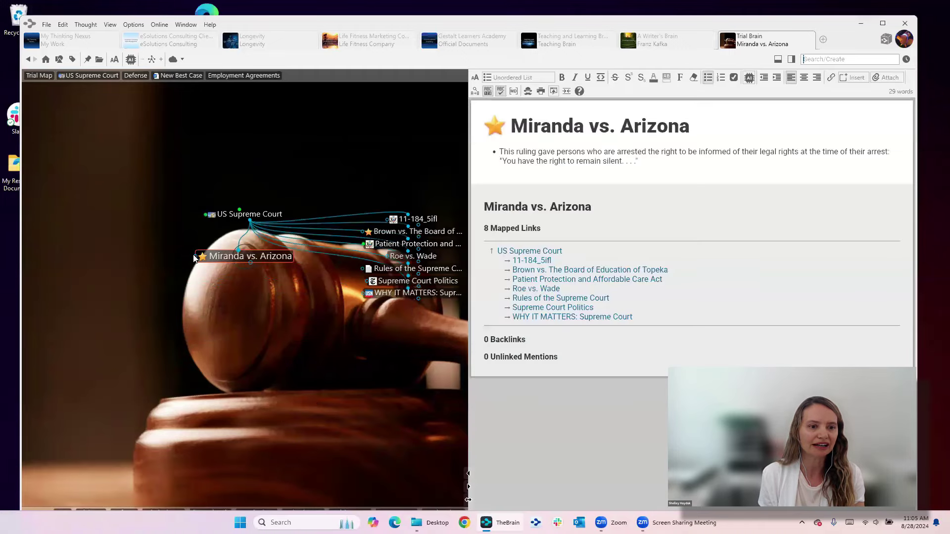
Link the existing thought Defense to Miranda vs. Arizona as a jump thought
left_click_drag(194, 257, 107, 265)
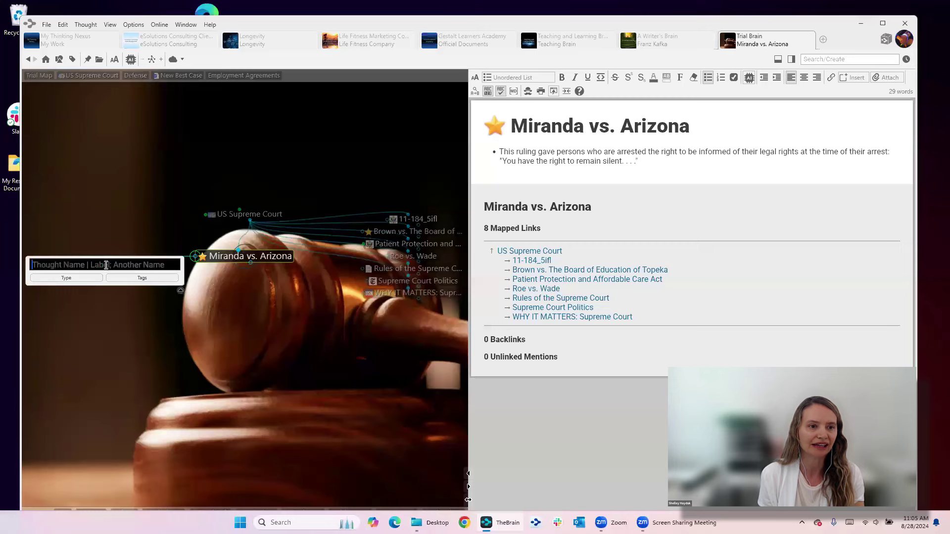
type("de")
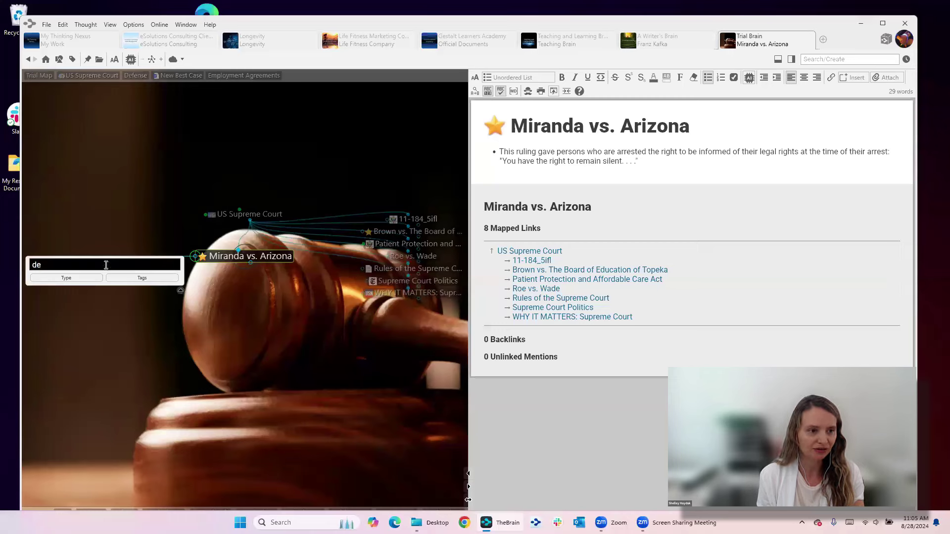
left_click(68, 296)
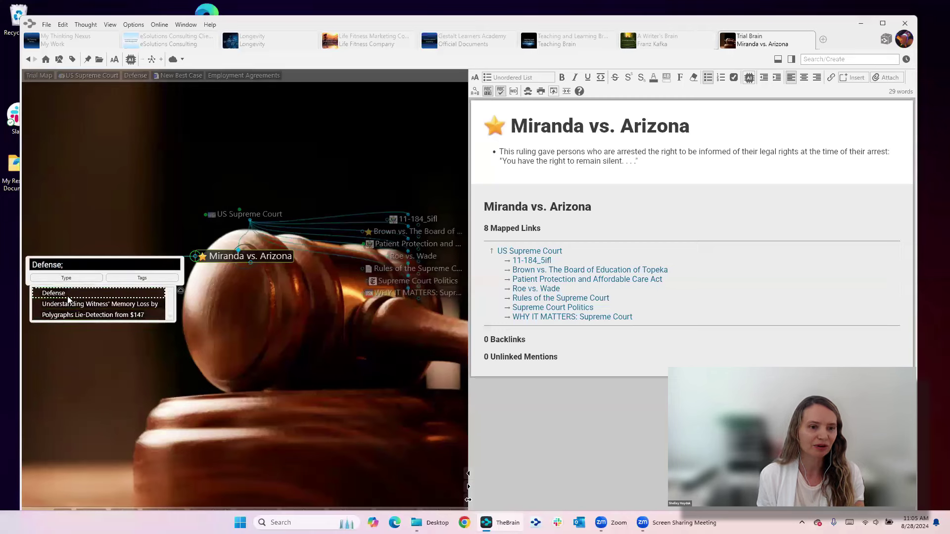
key("Return")
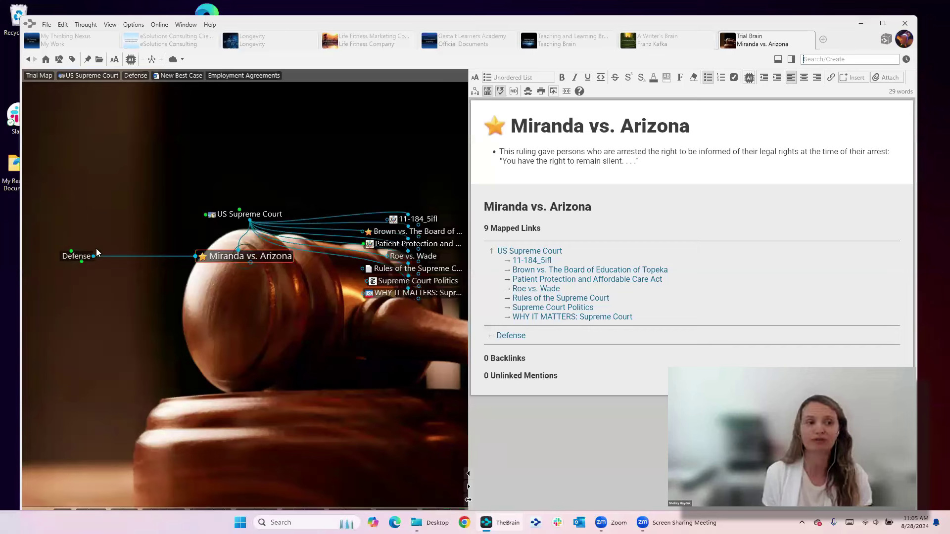
Activate the linked Defense thought and view its child Forensic Psychology
left_click(77, 256)
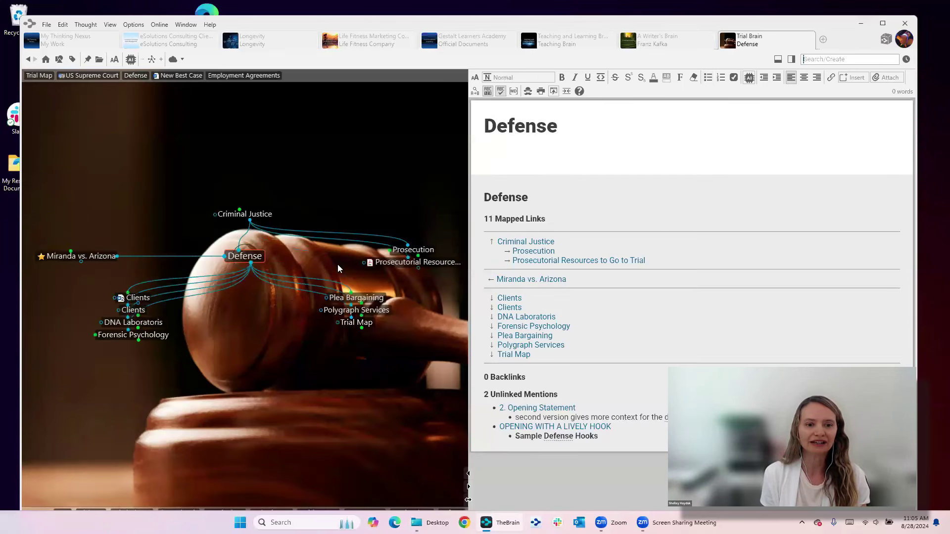
left_click(132, 335)
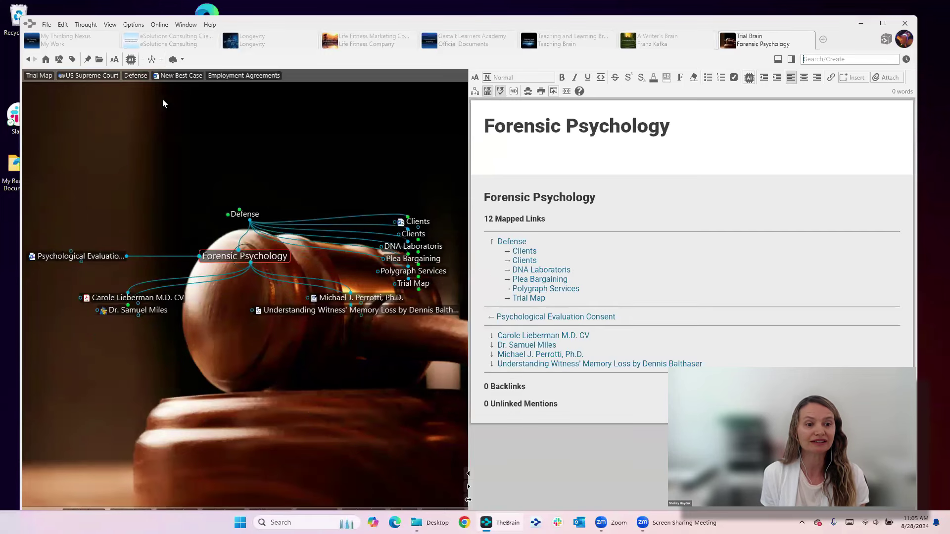
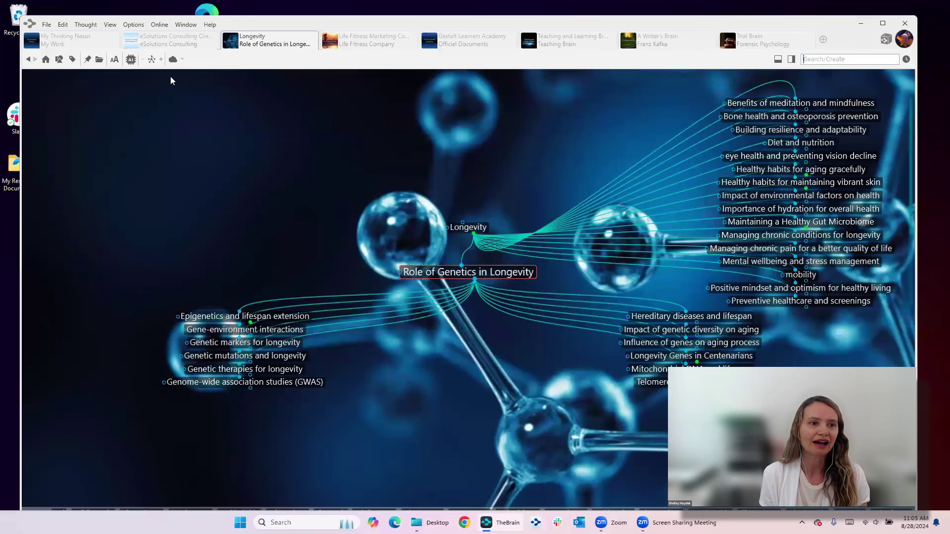
Display Role of Genetics in Longevity in Mind Map view and expand the Maternal Inheritance branch under Genetics
left_click(151, 59)
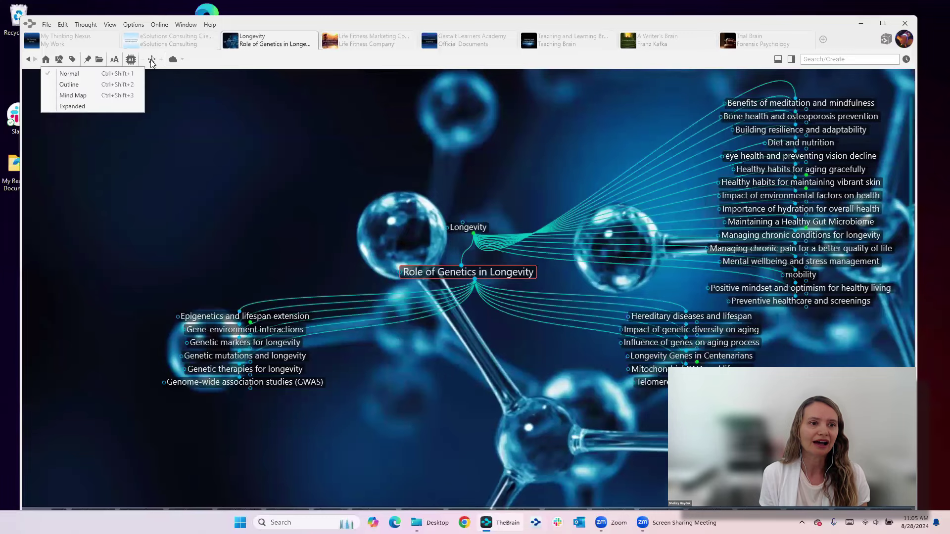
left_click(88, 95)
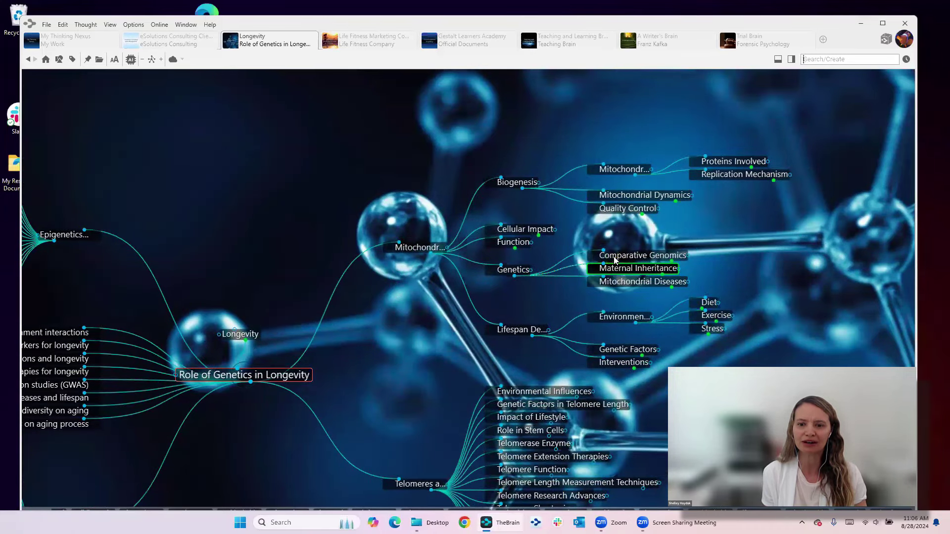
left_click(677, 268)
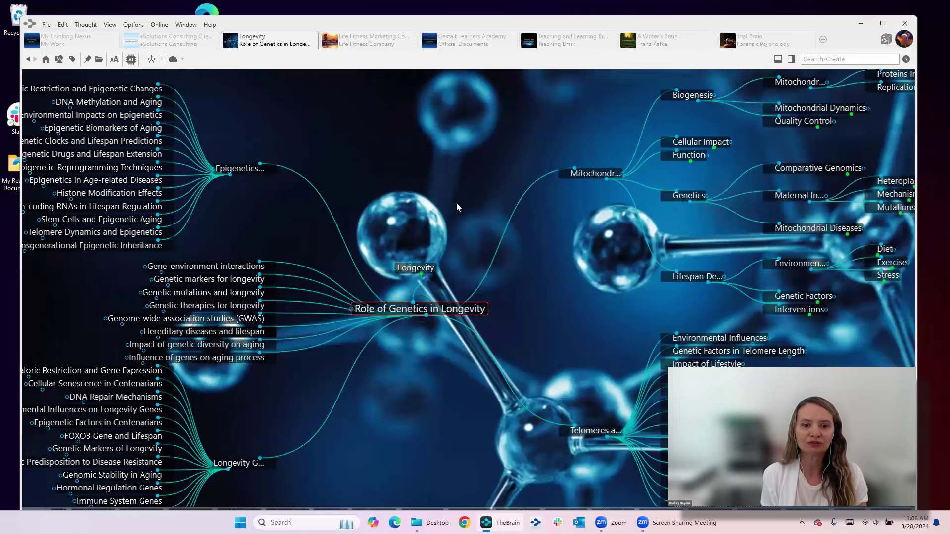
scroll(459, 174, "down", 3)
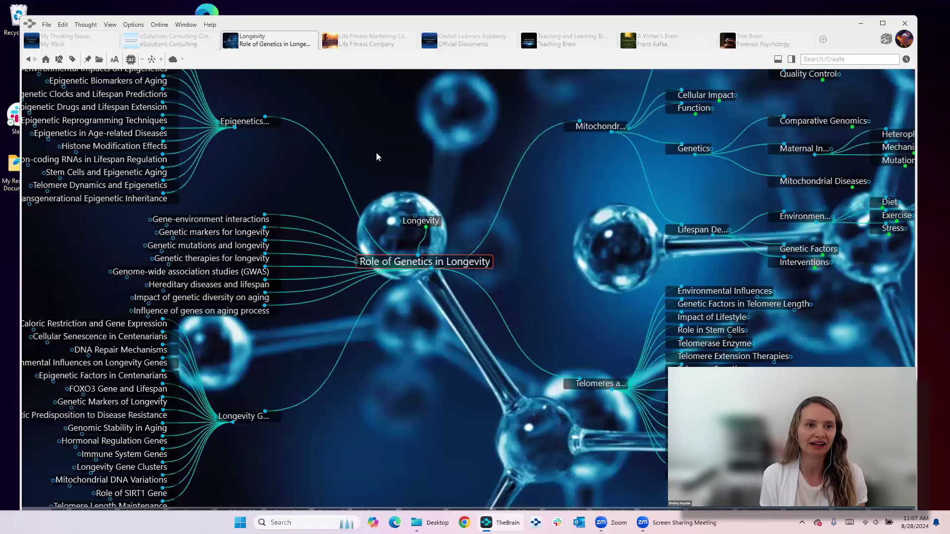
Open the Life Fitness Marketing brain and go through Active Projects to Woman's Summer 2023 Lifestyle Campaign
left_click(390, 44)
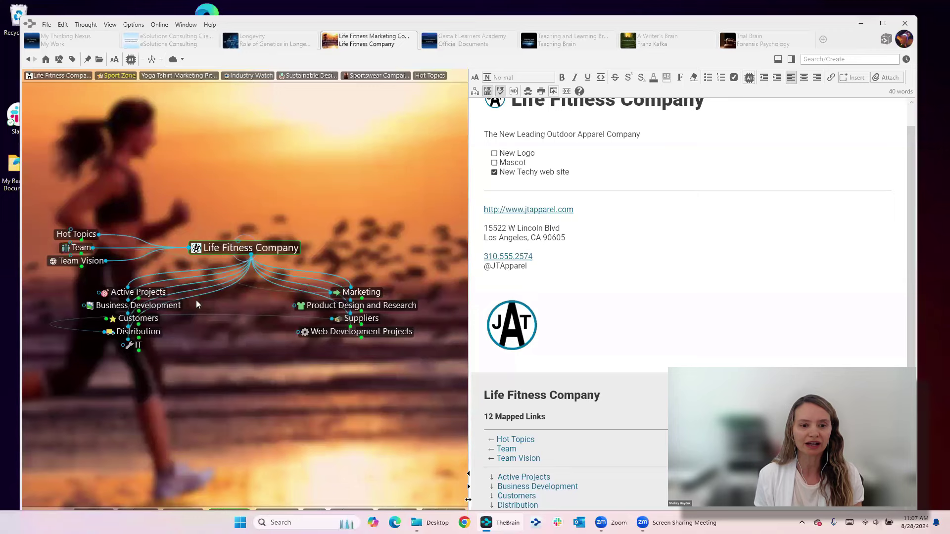
left_click(154, 294)
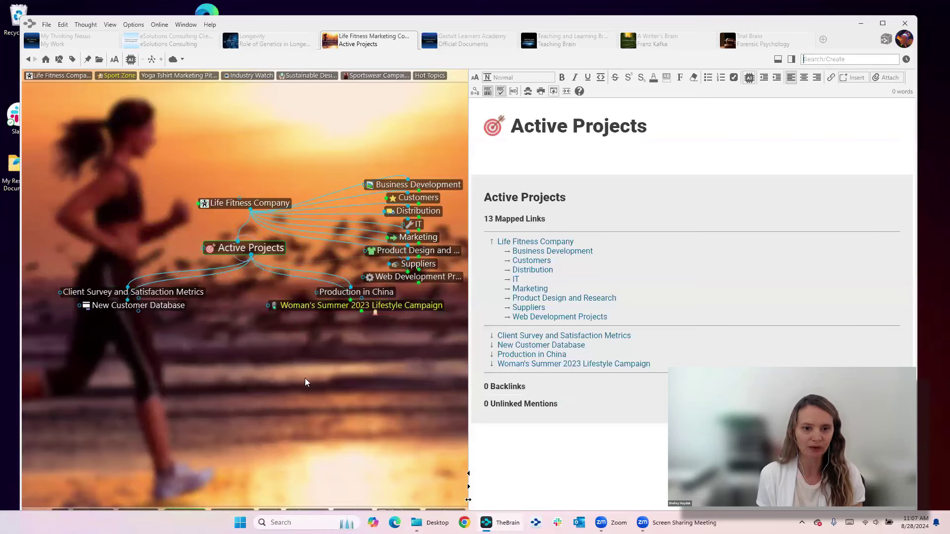
left_click(349, 307)
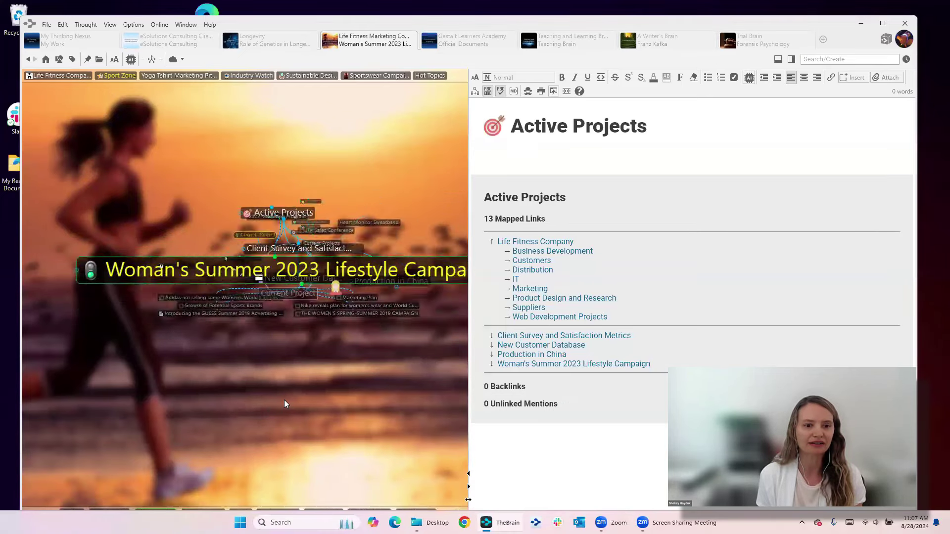
Browse from the Nike women's wear article through Generation Z and Market Research to the Marketing thought
left_click(332, 309)
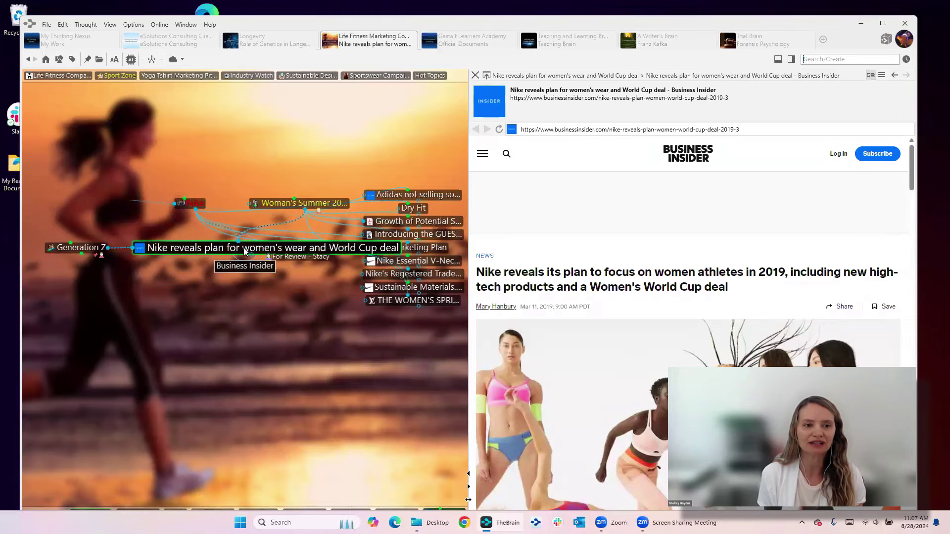
left_click(92, 248)
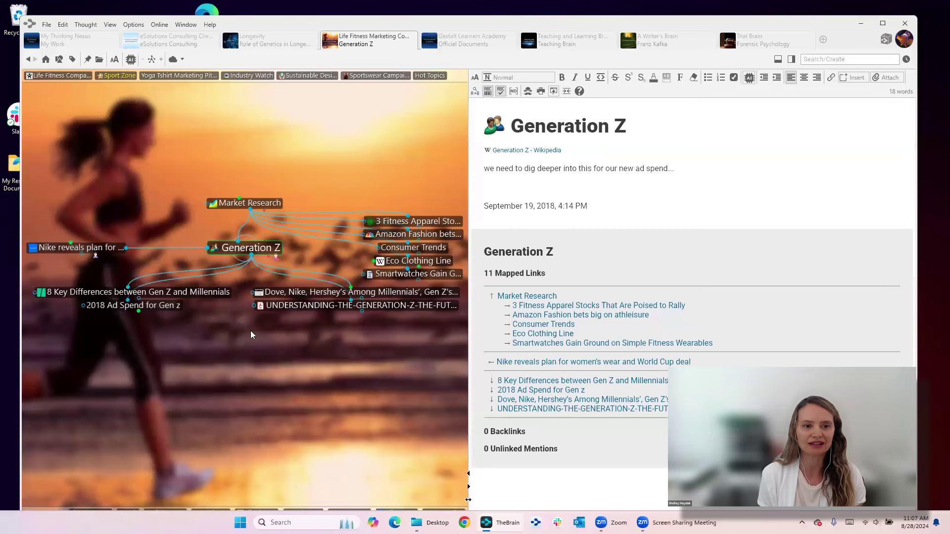
left_click(277, 204)
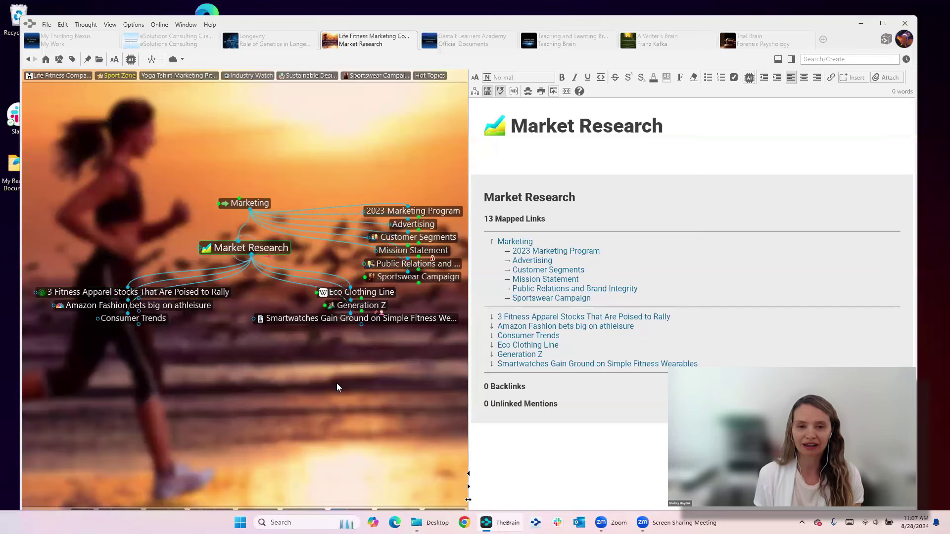
left_click(250, 204)
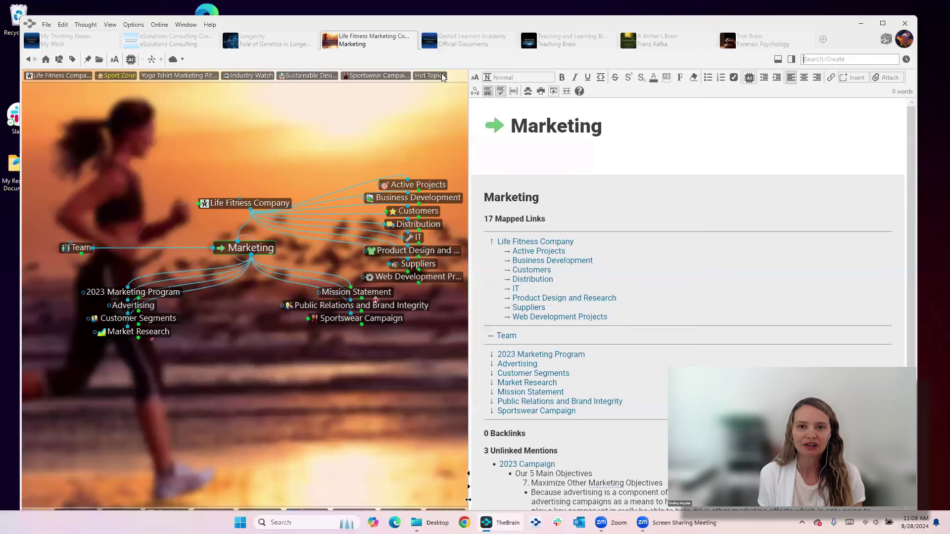
Switch to the Teaching and Learning brain, reduce the displayed levels, and go through I'm Learning About... to Science
left_click(563, 40)
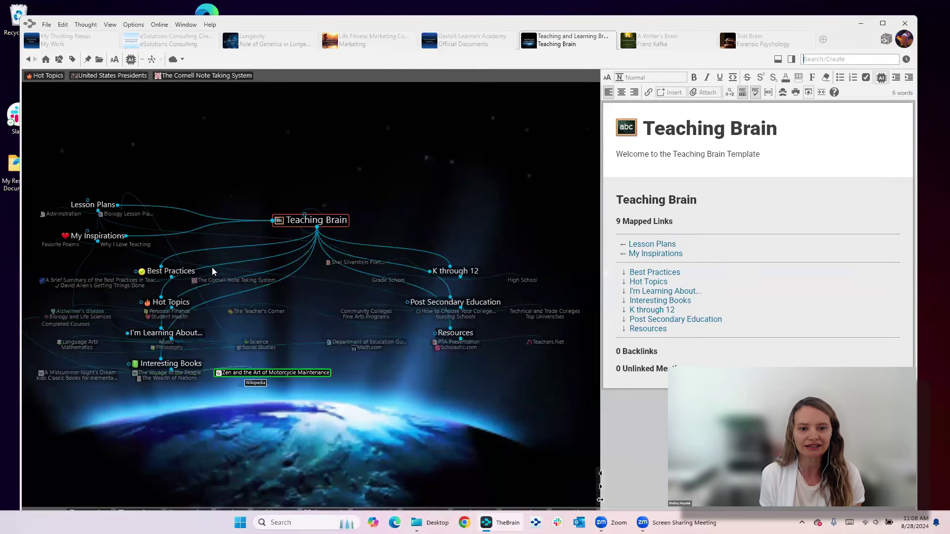
left_click(142, 59)
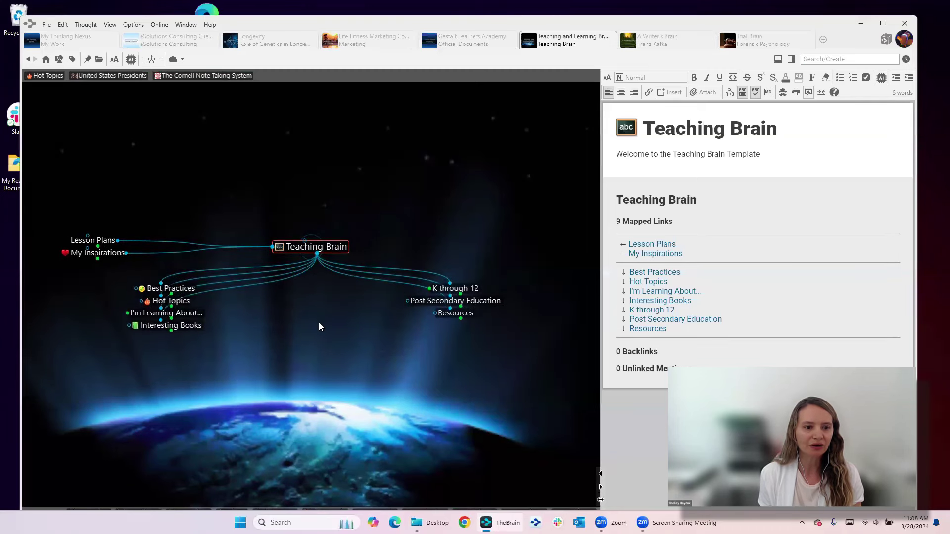
left_click(200, 314)
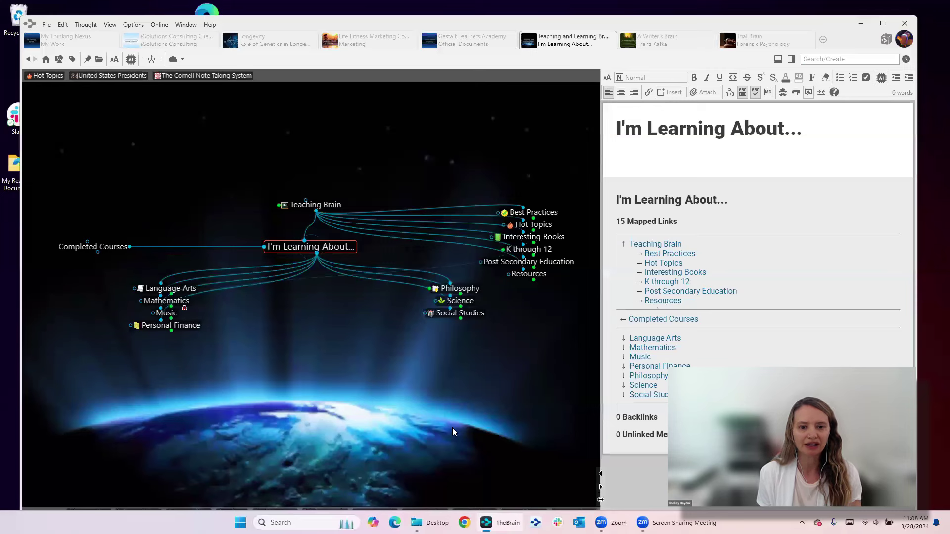
left_click(458, 300)
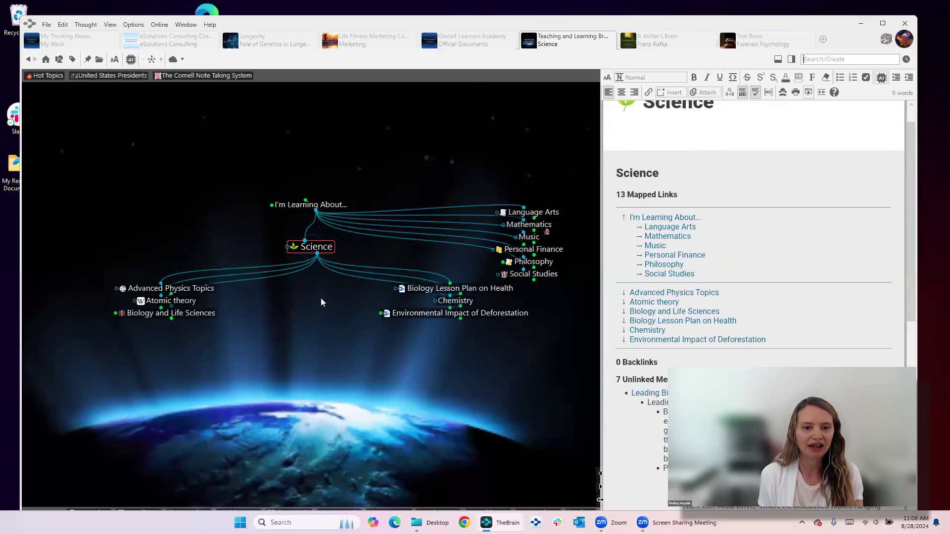
Create a child thought named New Science Lessons under Science
left_click_drag(317, 253, 319, 310)
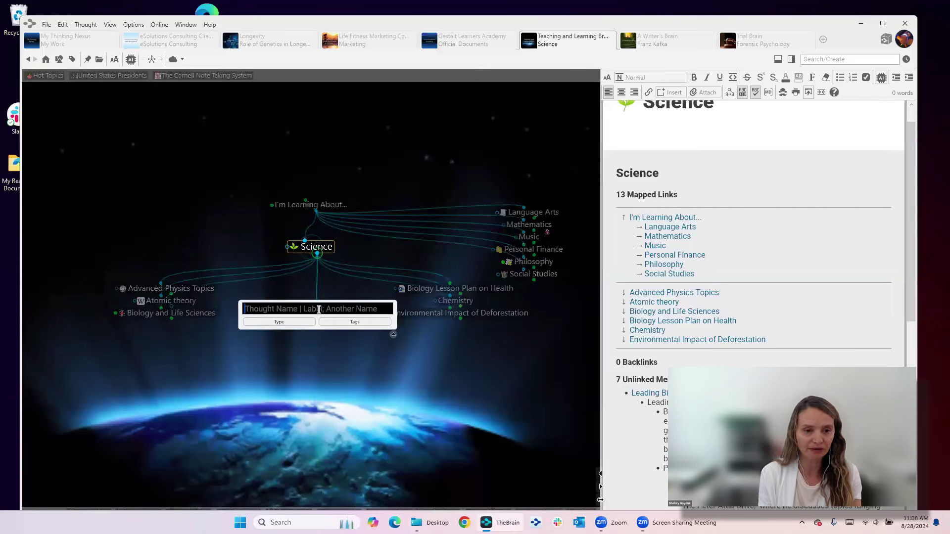
type("N")
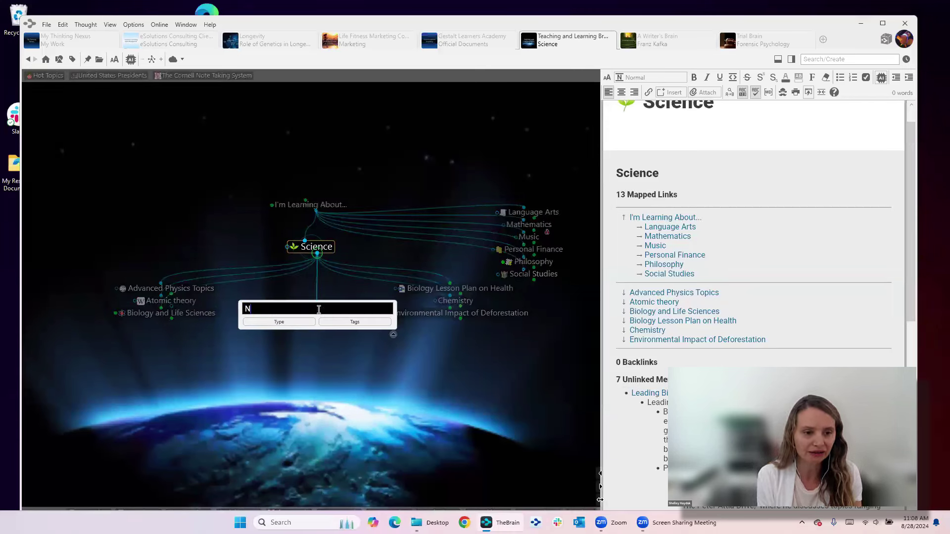
type("ew ")
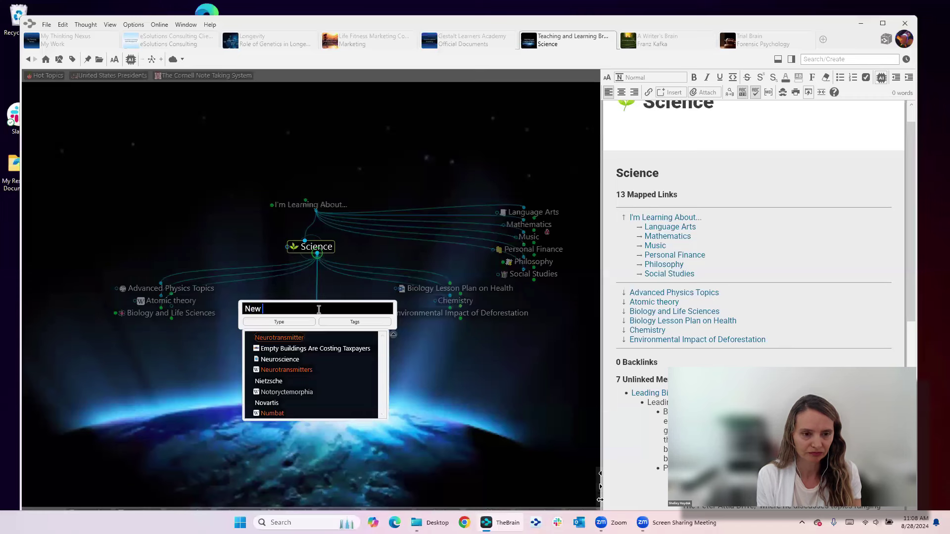
type("Scie")
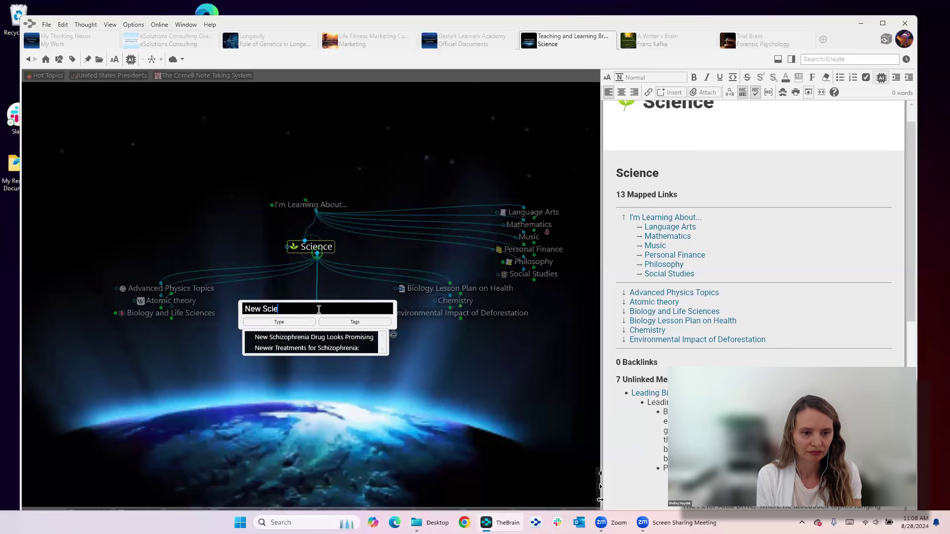
type("nce Less")
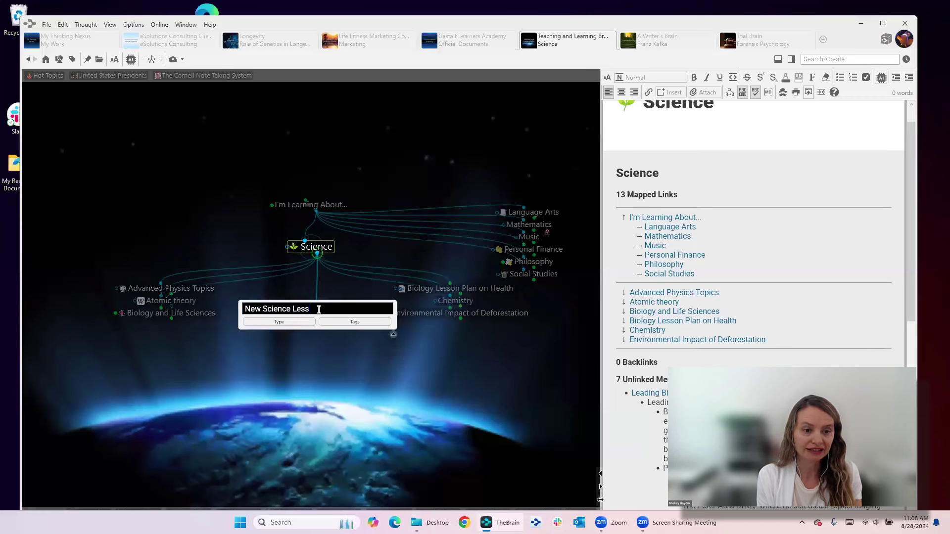
type("ons")
key("Return")
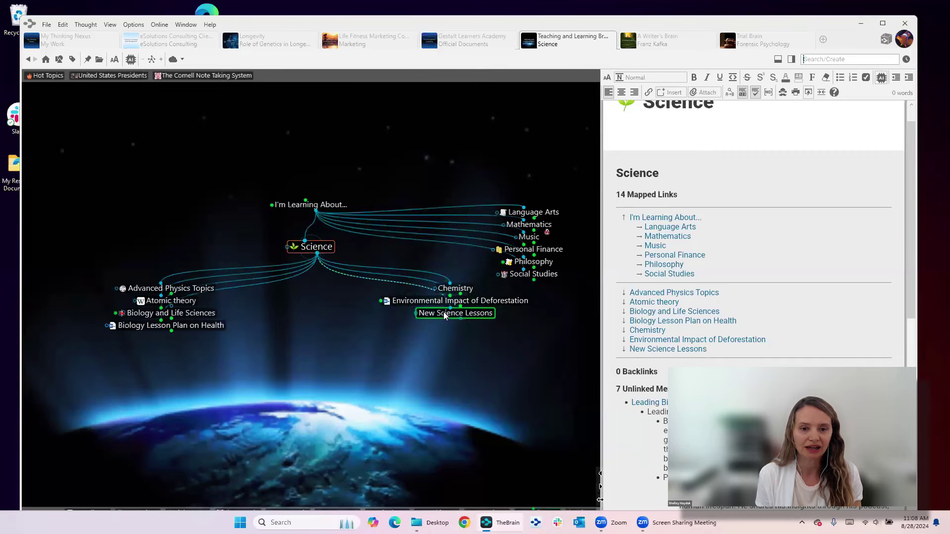
Activate New Science Lessons and start adding a child thought whose name begins with "Genet"
left_click(443, 313)
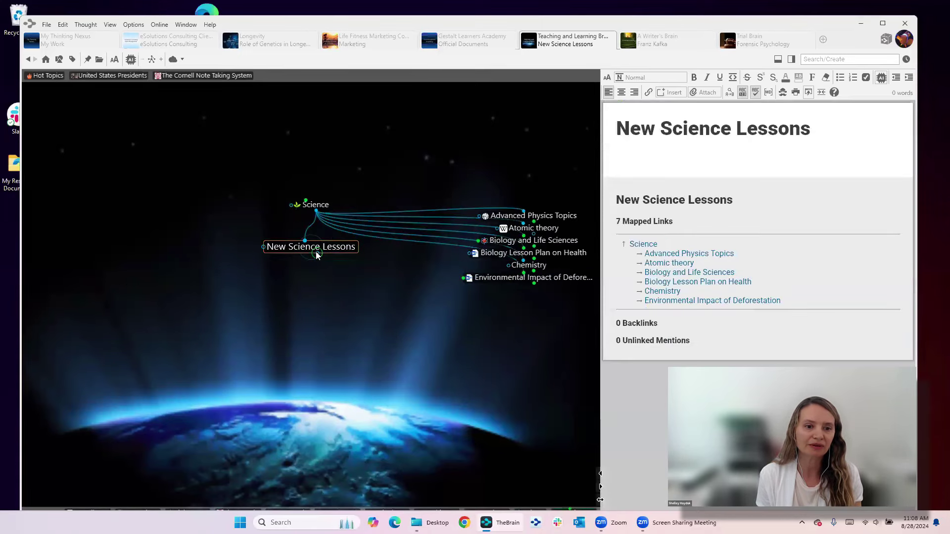
left_click_drag(316, 251, 278, 309)
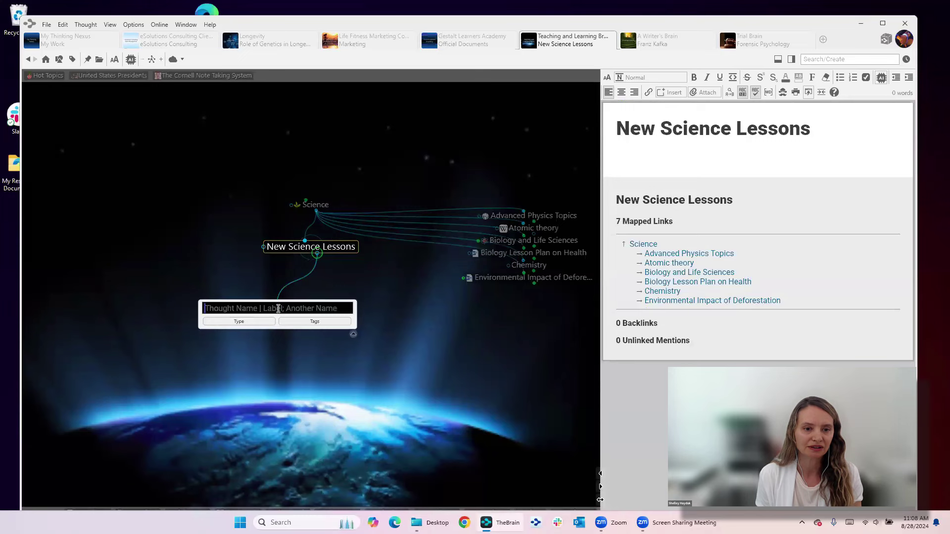
type("Genet")
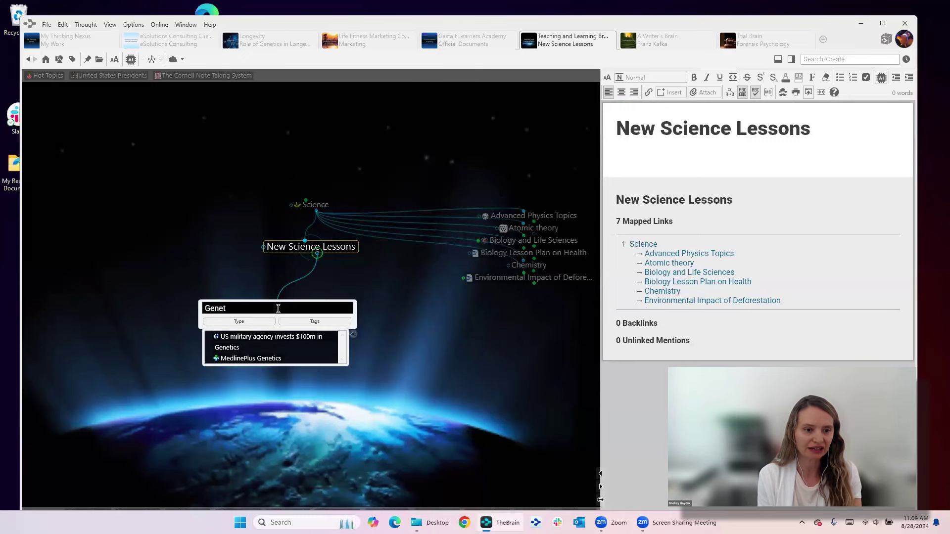
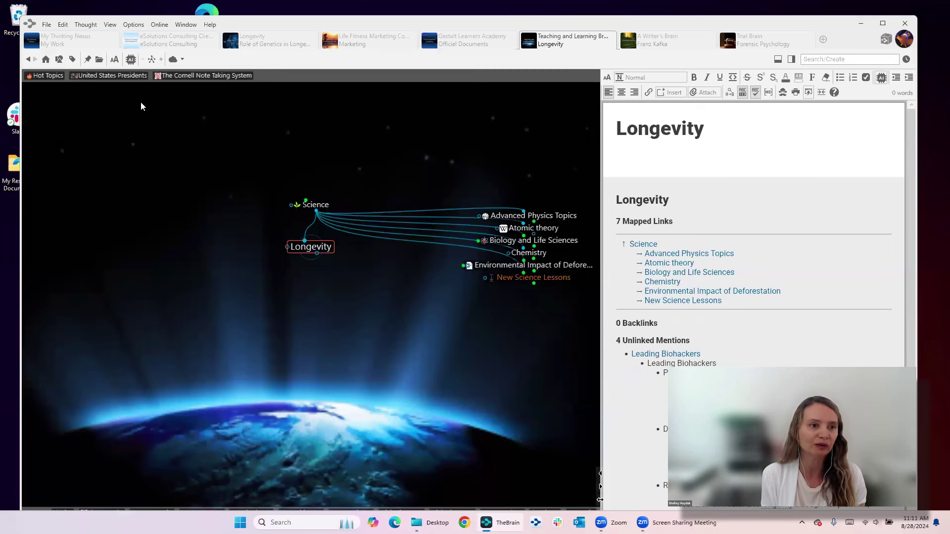
Open AI thought generation for Longevity and set the topic name to "Leading Thinkers in Longevity Space Today"
left_click(131, 65)
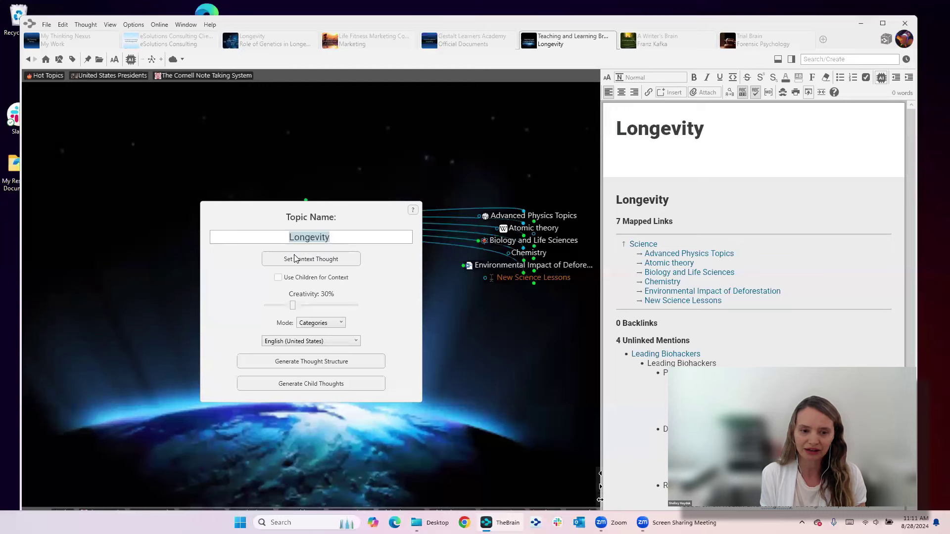
left_click(340, 323)
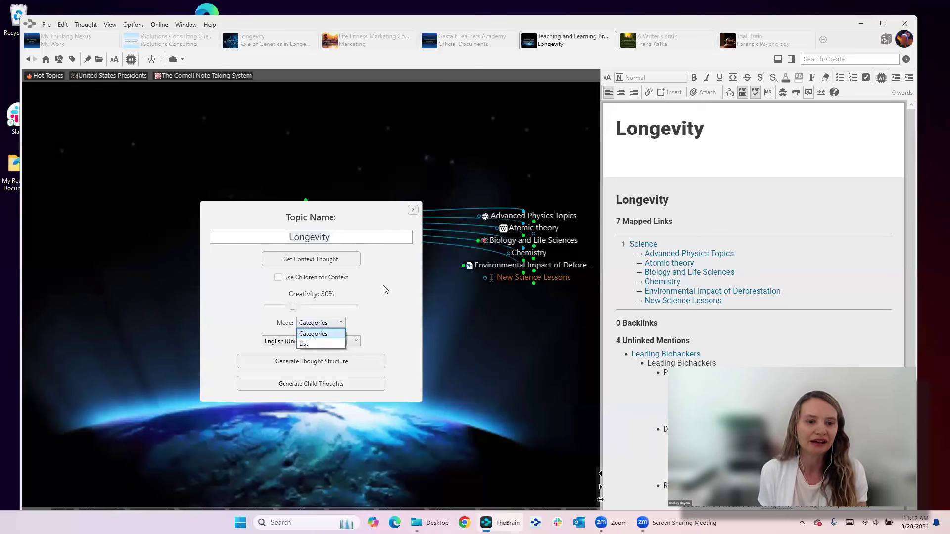
left_click(384, 258)
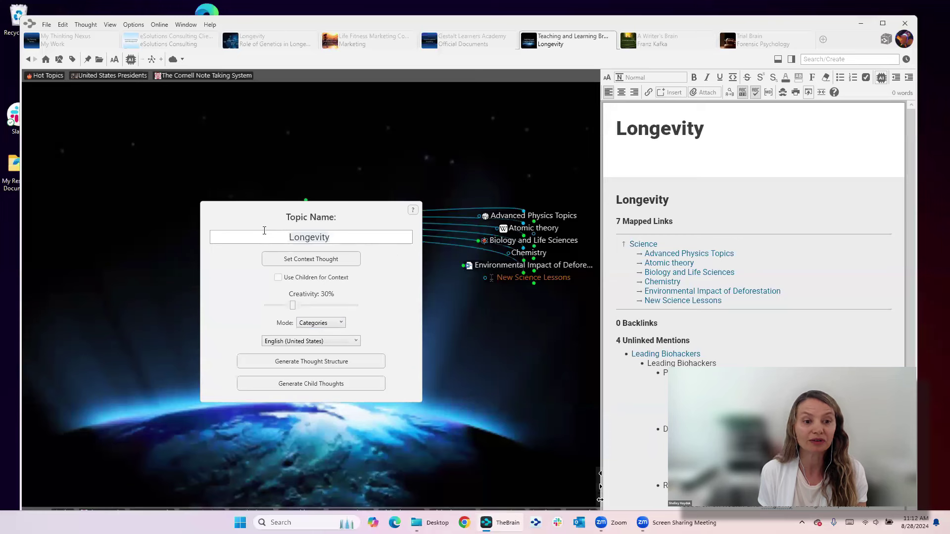
left_click(290, 237)
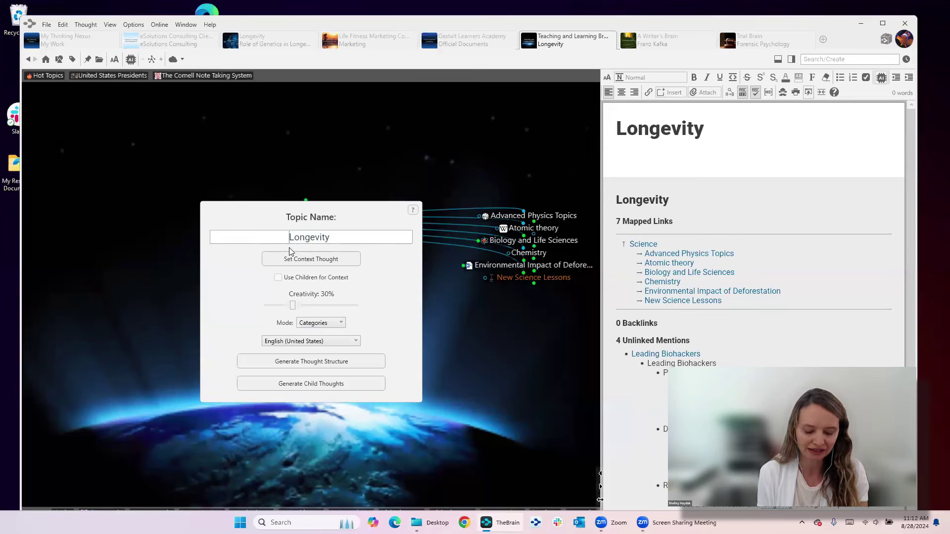
type("Leas")
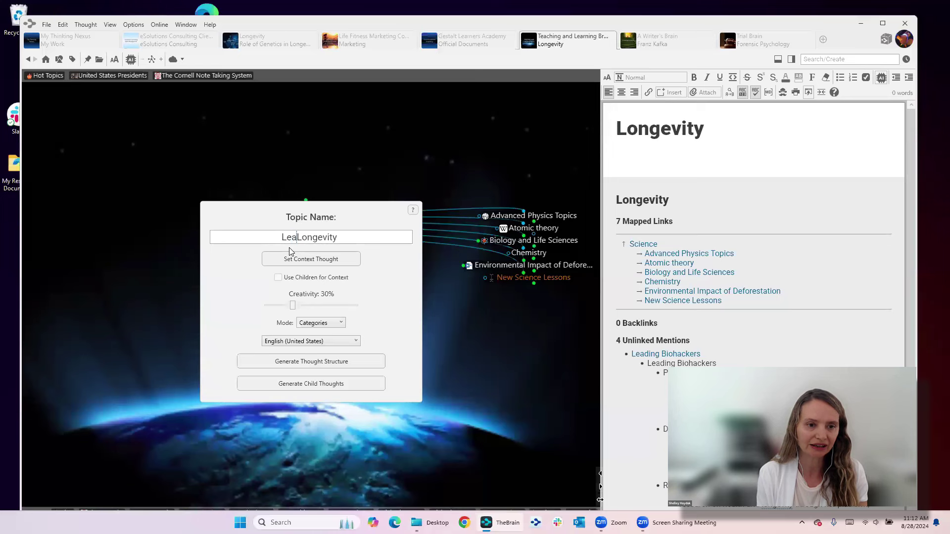
key("BackSpace")
type("ding")
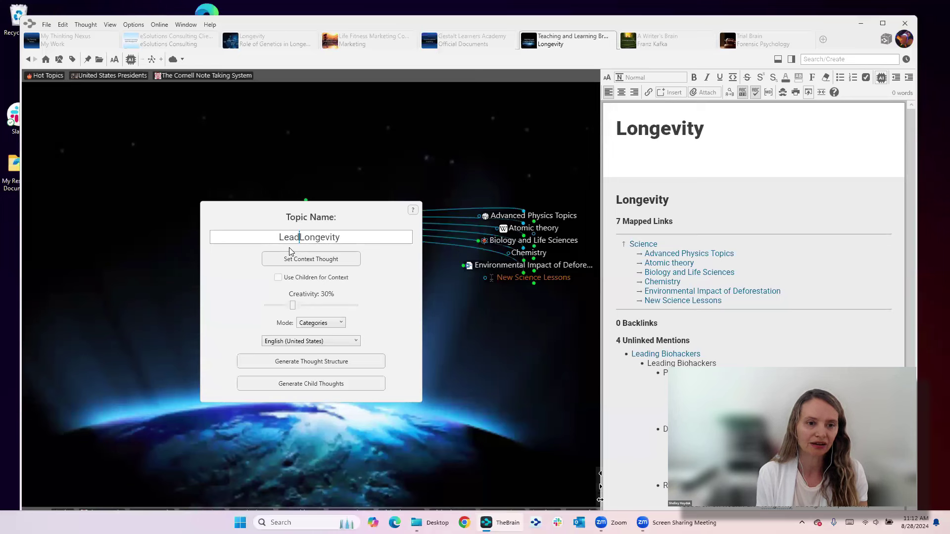
type(" Thinkers ")
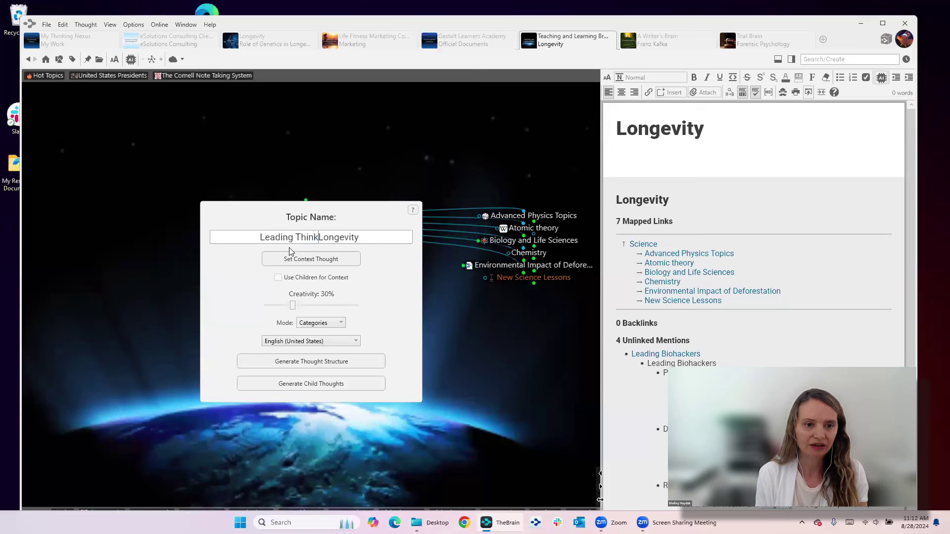
type("in")
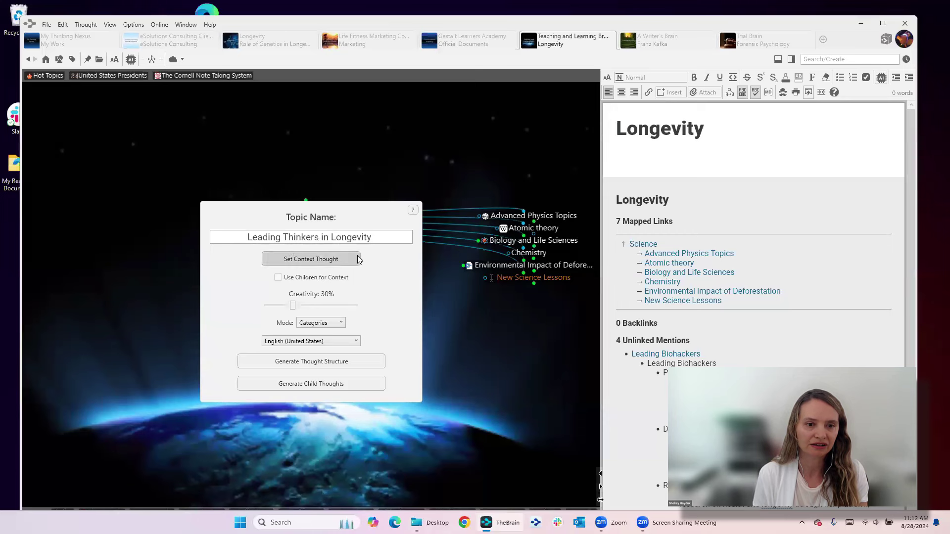
left_click(384, 238)
type("Spave")
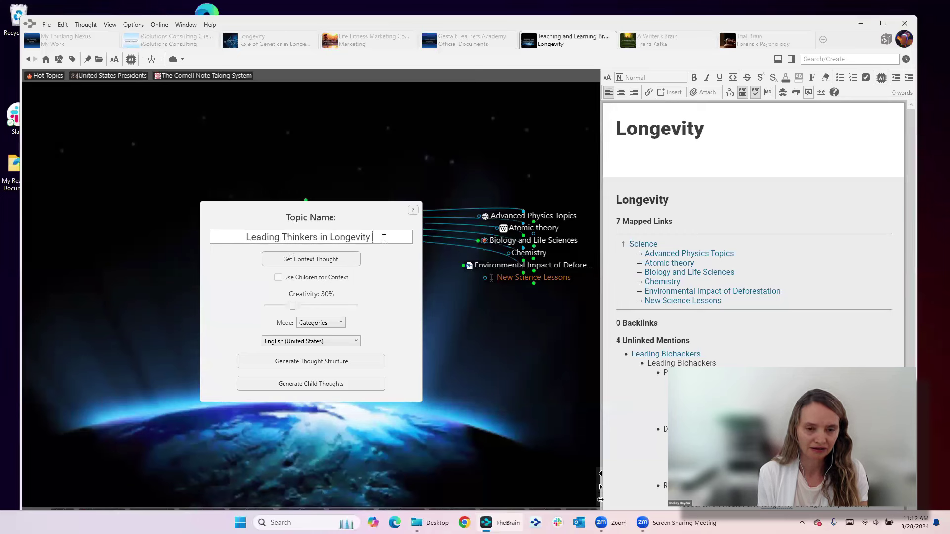
key("BackSpace")
key("BackSpace")
type("ce Tp")
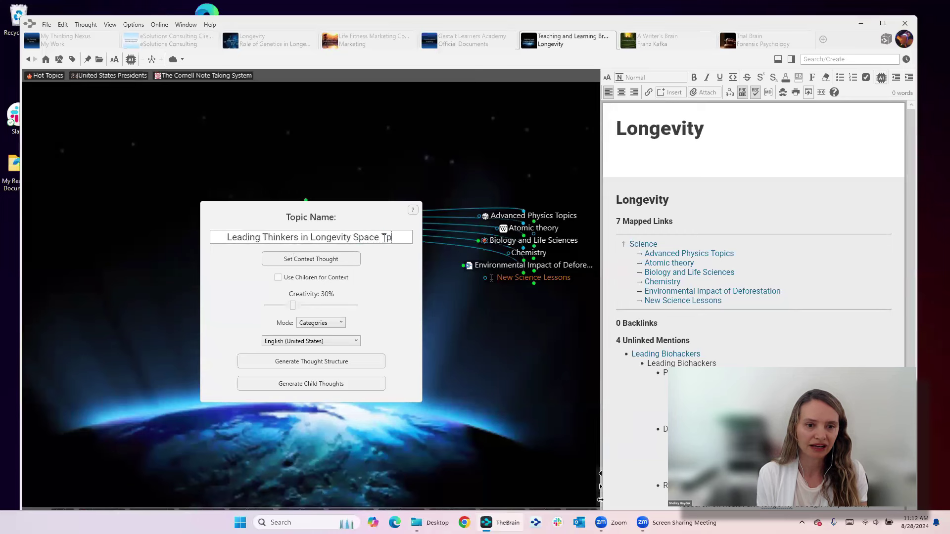
key("BackSpace")
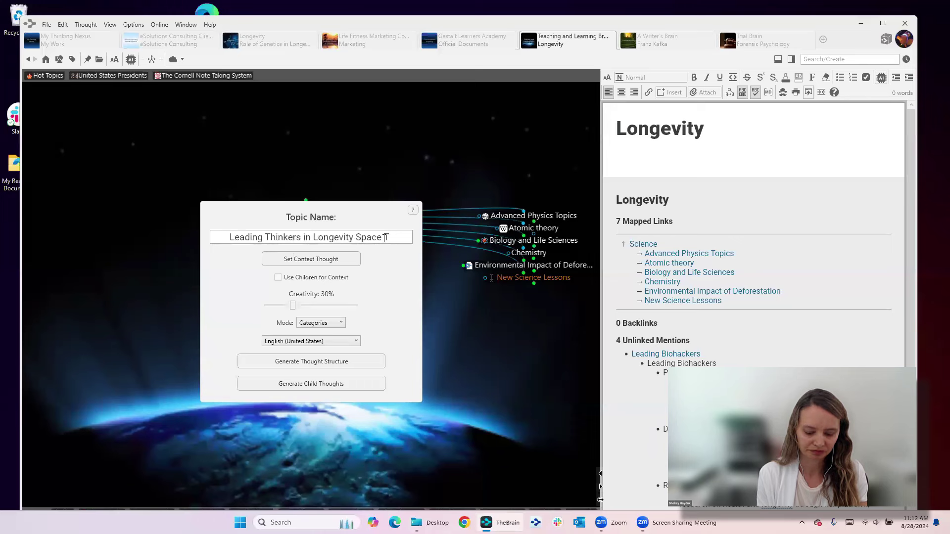
type("oday")
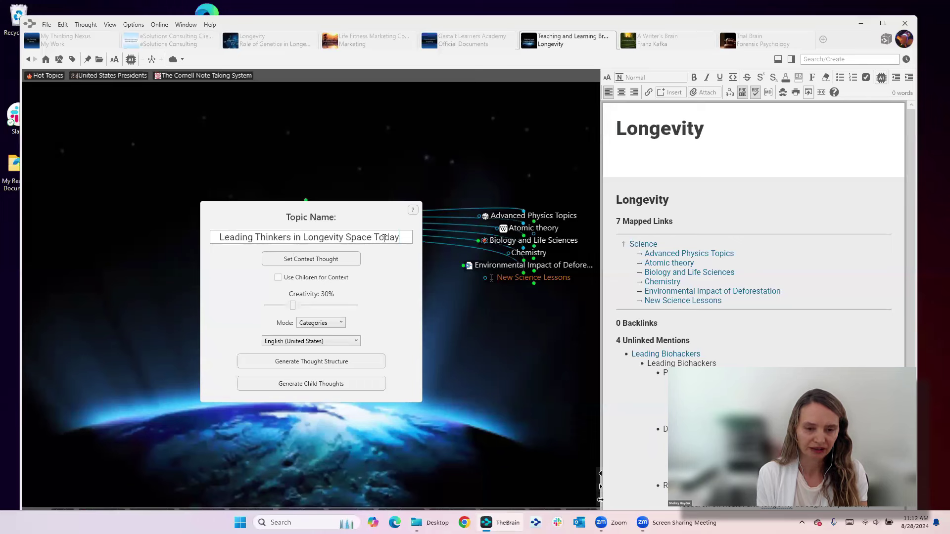
Set the generation mode to List and generate child thoughts for Longevity
left_click(339, 323)
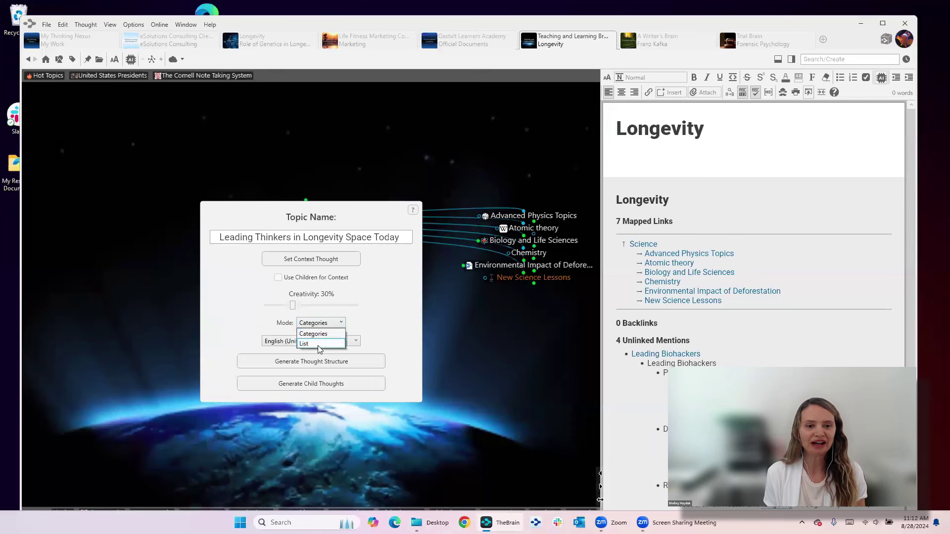
left_click(318, 344)
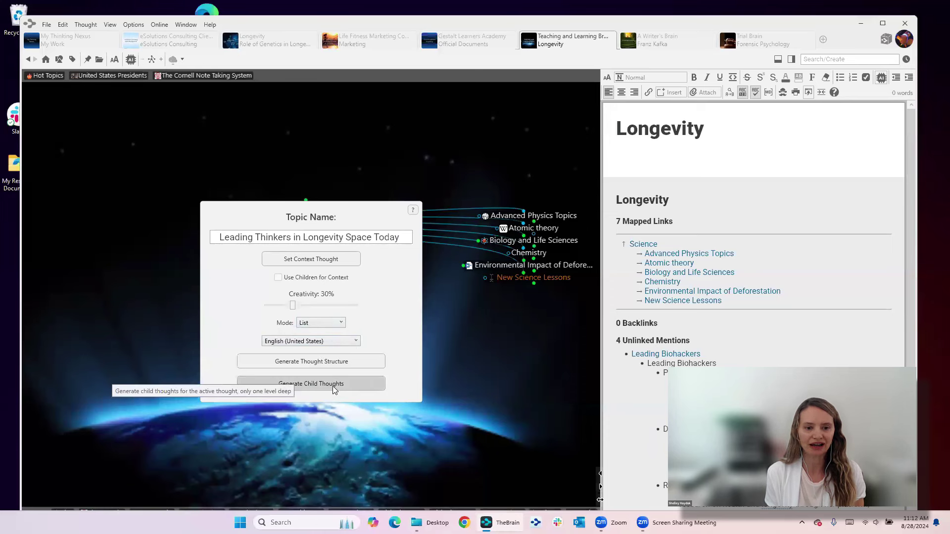
left_click(333, 387)
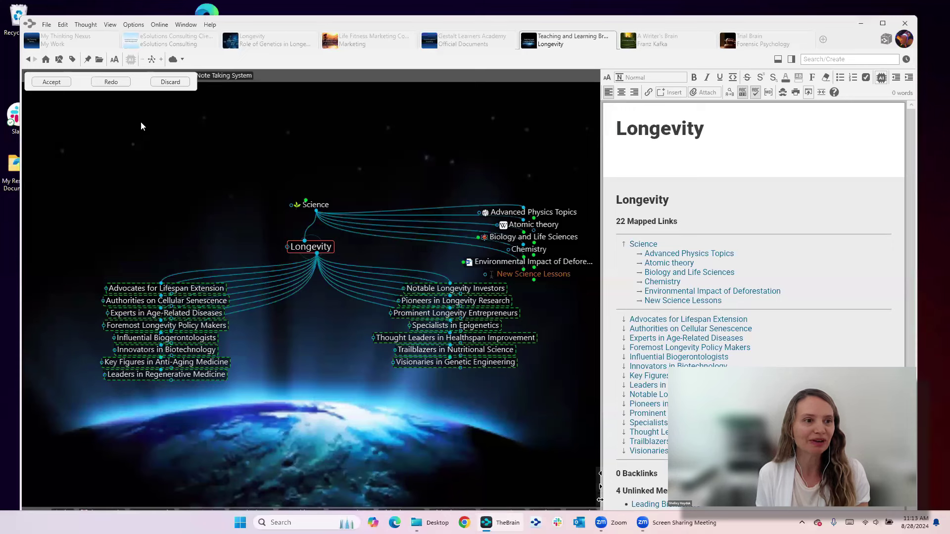
Redo the AI generation for Longevity and insert "and Biohackers" after "Longevity" in the topic name
left_click(111, 81)
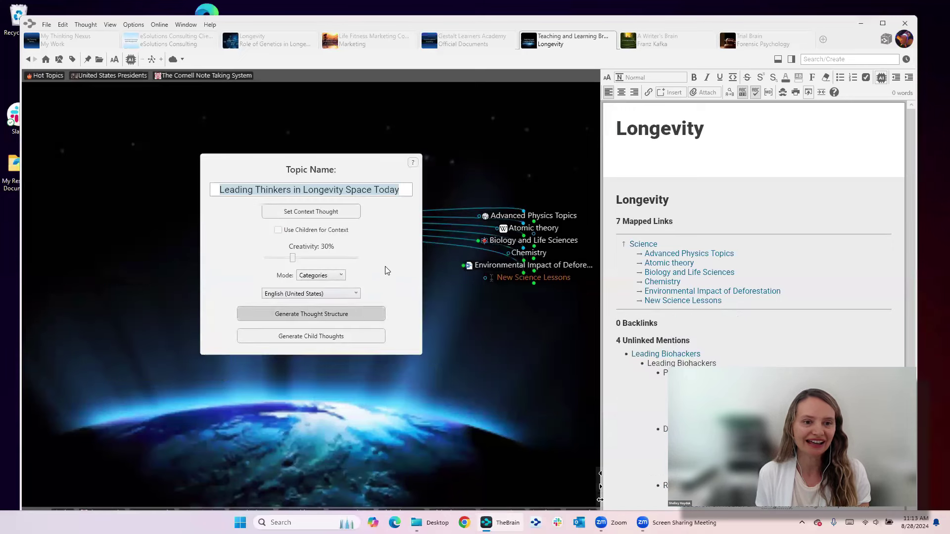
left_click(293, 190)
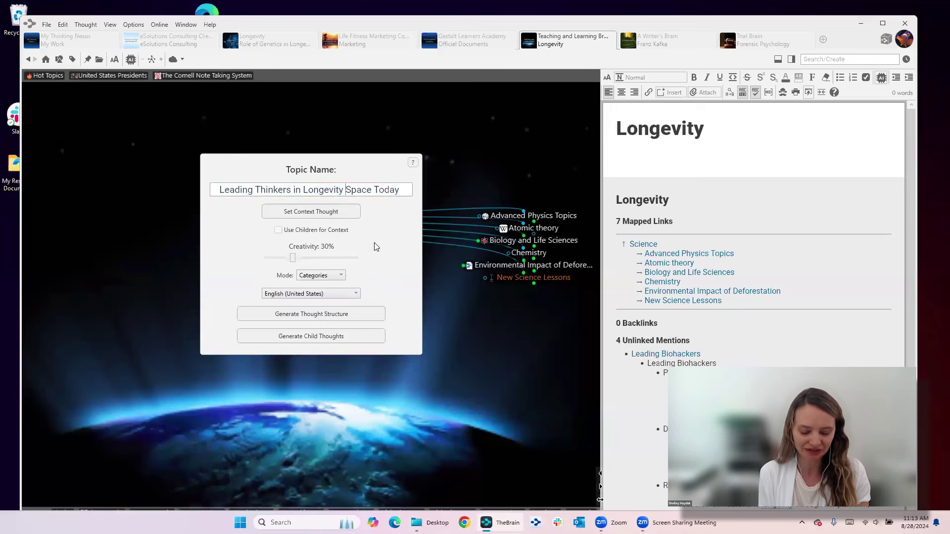
type("and ")
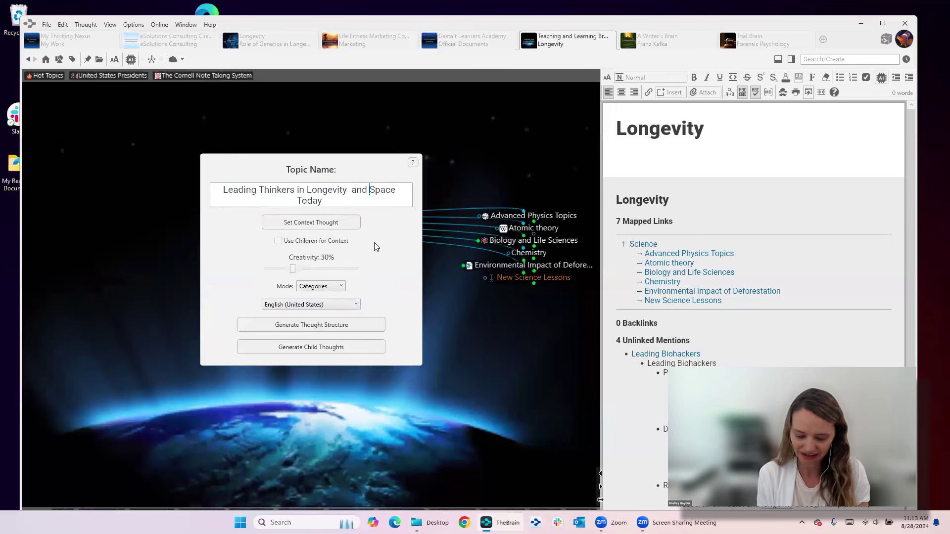
type("Bi")
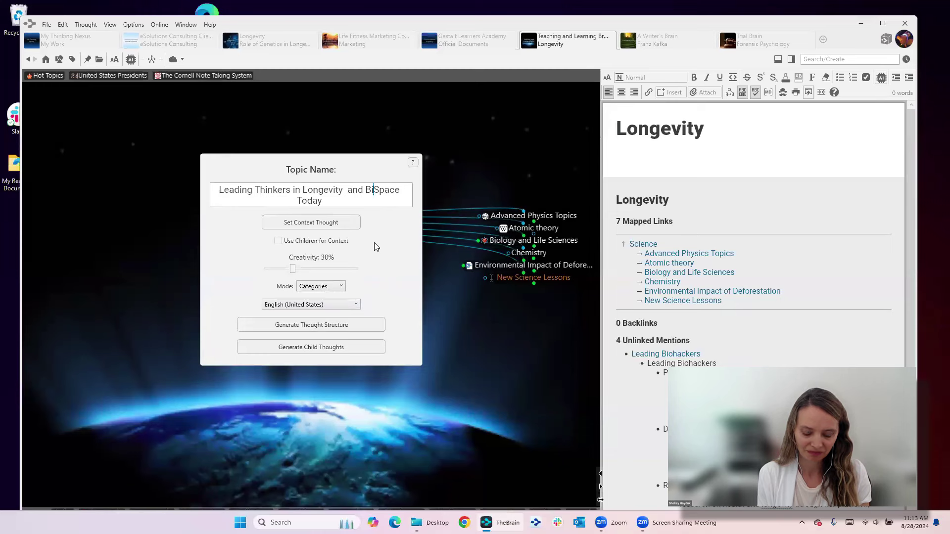
type("ohacker")
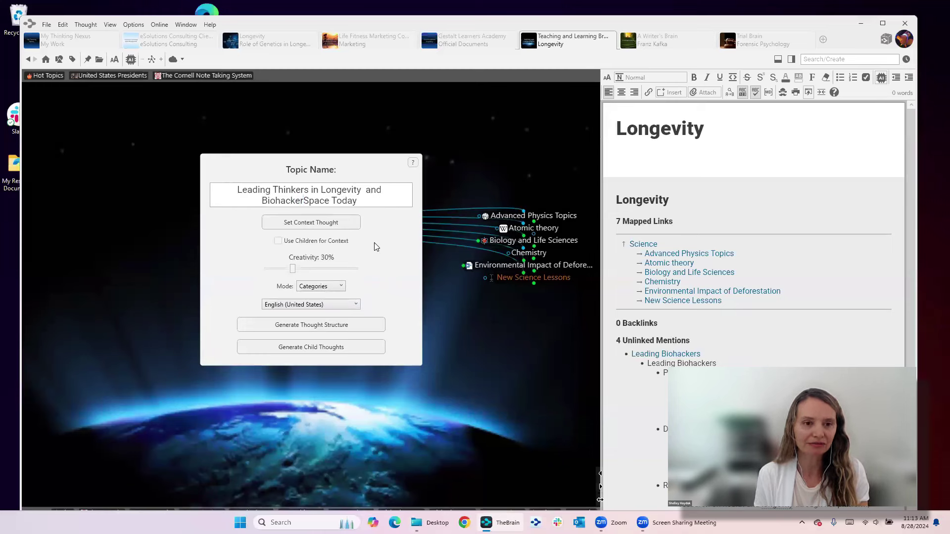
type("s")
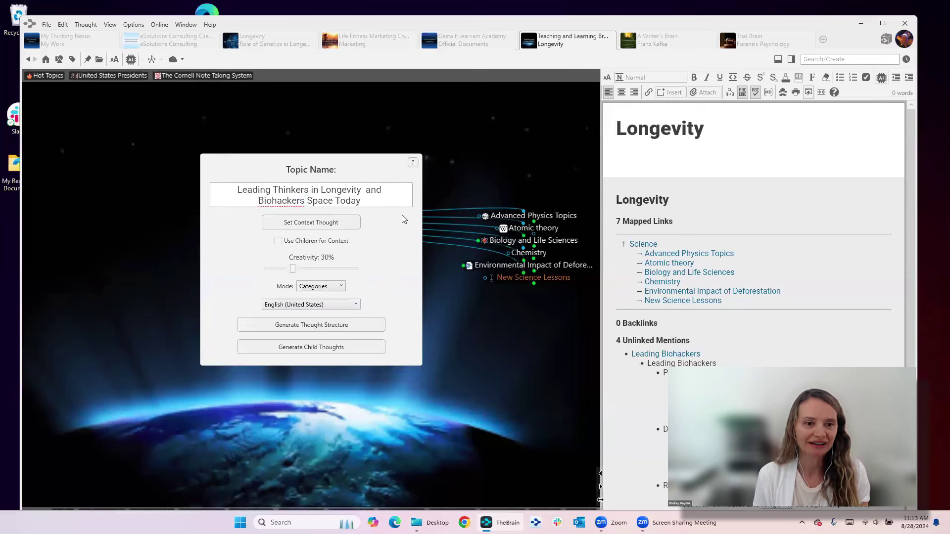
Replace "Space Today" at the end of the topic name with "that influence people"
left_click(374, 201)
key("BackSpace")
key("BackSpace")
key("BackSpace")
key("BackSpace")
key("BackSpace")
key("BackSpace")
key("BackSpace")
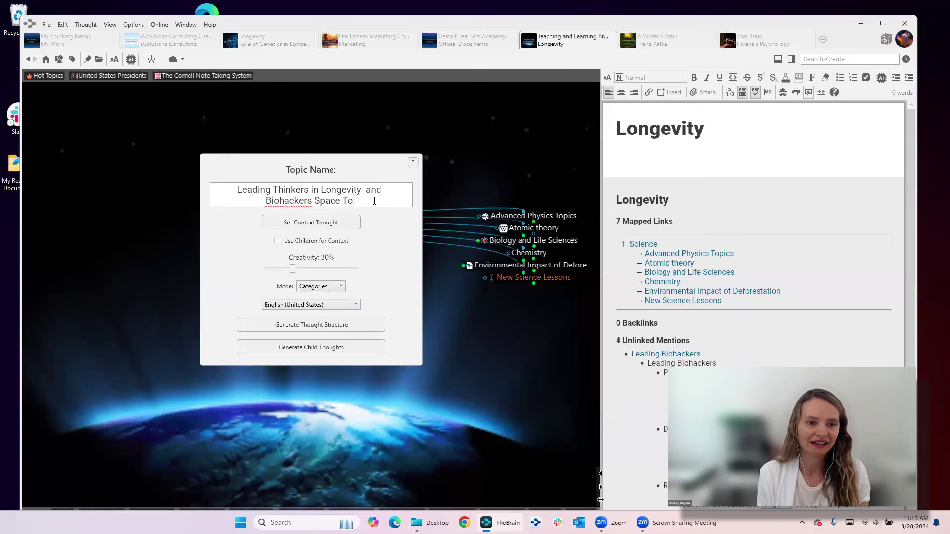
key("BackSpace")
key("BackSpace")
key("BackSpace")
key("BackSpace")
key("BackSpace")
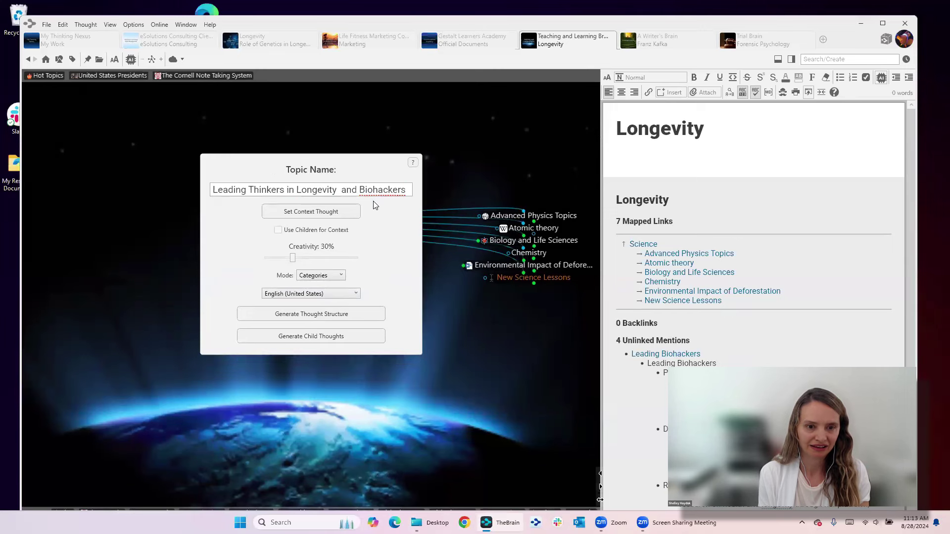
type("that")
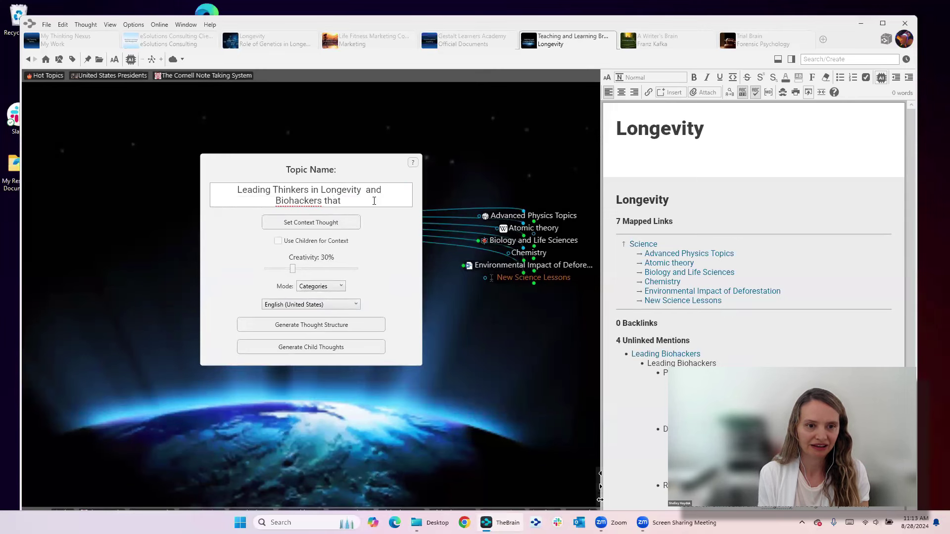
type(" influe")
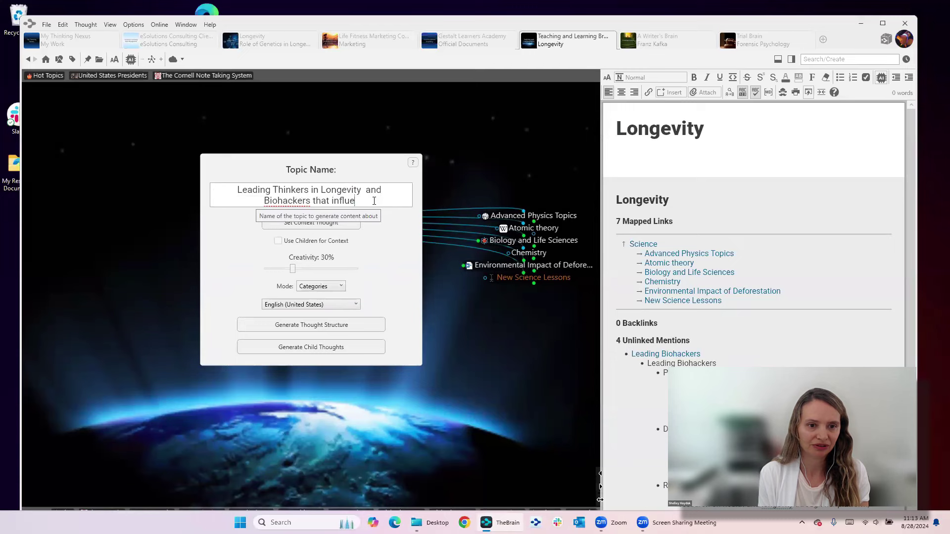
type("nce people")
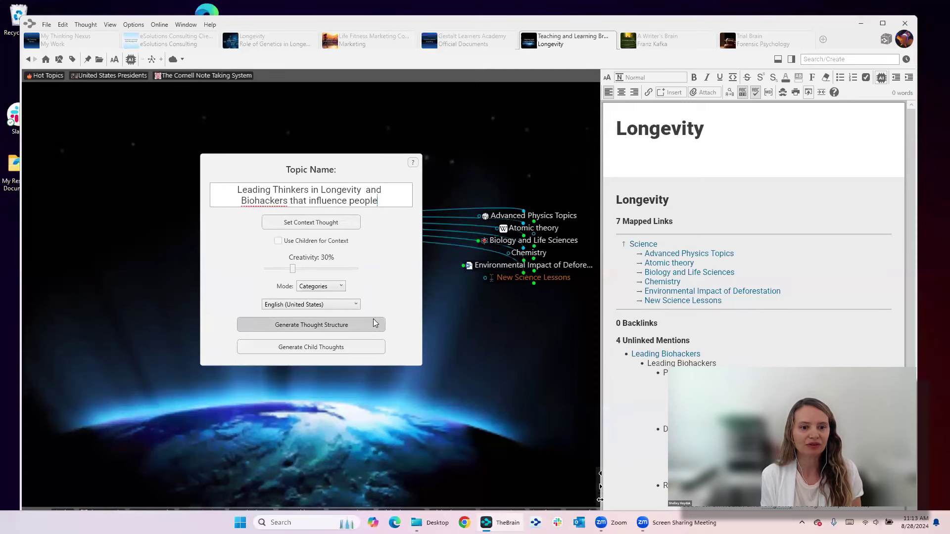
Generate child thoughts for Longevity in List mode and accept the generated thoughts
left_click(341, 286)
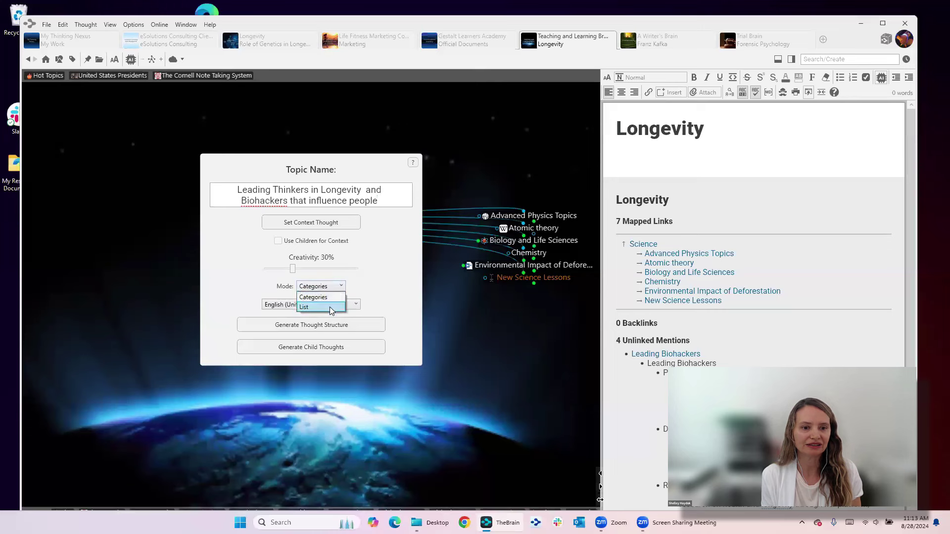
left_click(329, 306)
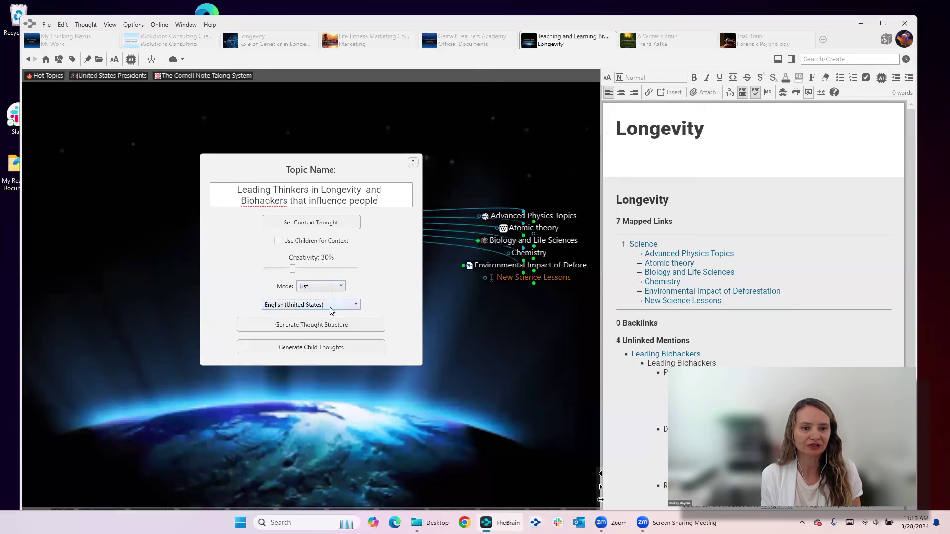
left_click(330, 351)
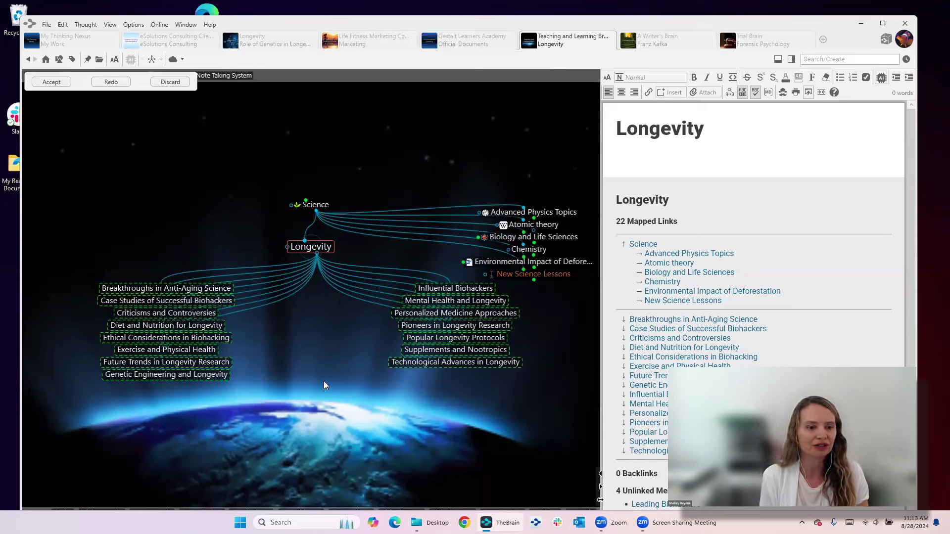
left_click(59, 83)
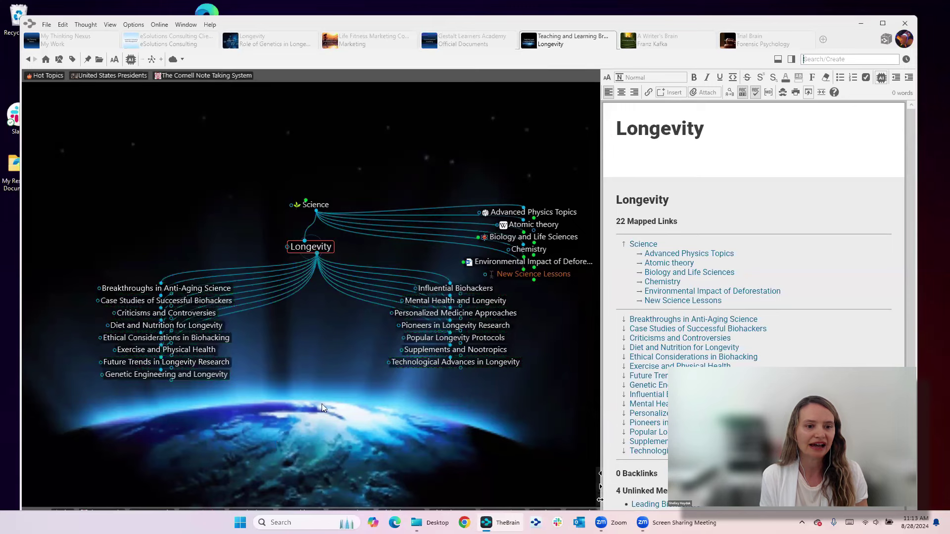
Activate Diet and Nutrition for Longevity and open AI generation with the topic name "Key Diet and Nutrition Research for Longevity"
left_click(203, 327)
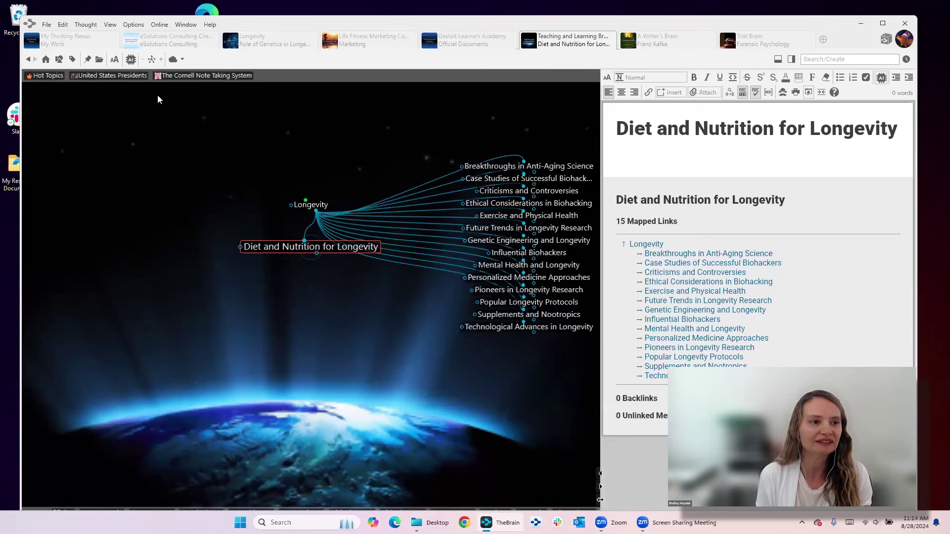
left_click(130, 59)
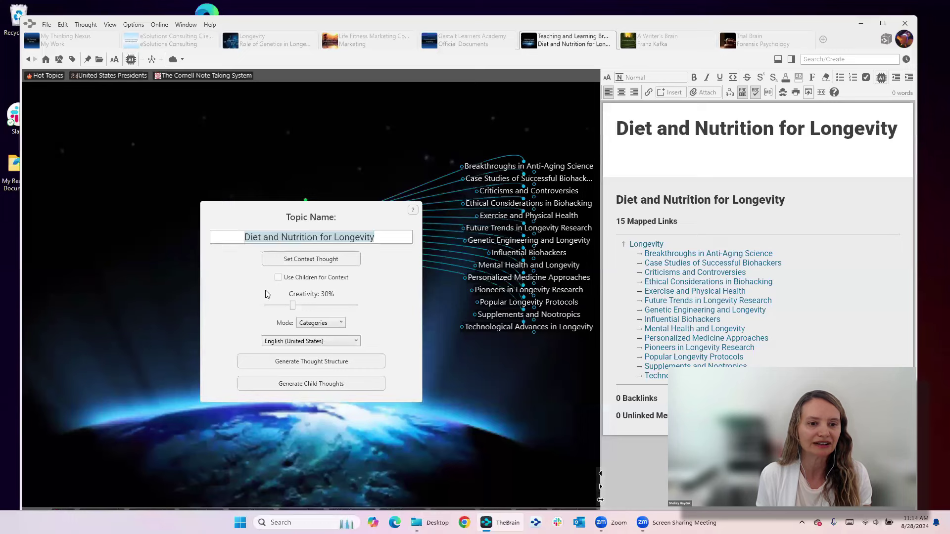
left_click(240, 236)
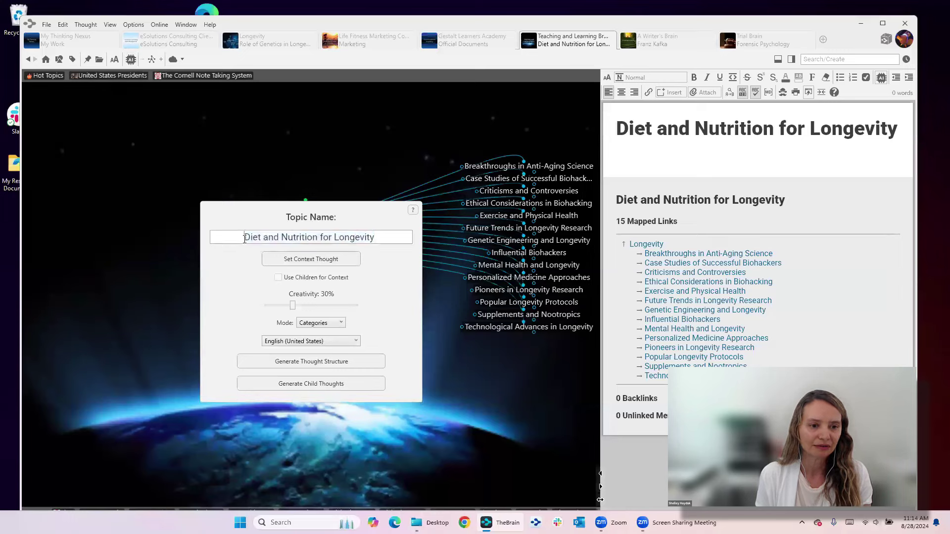
type("Key")
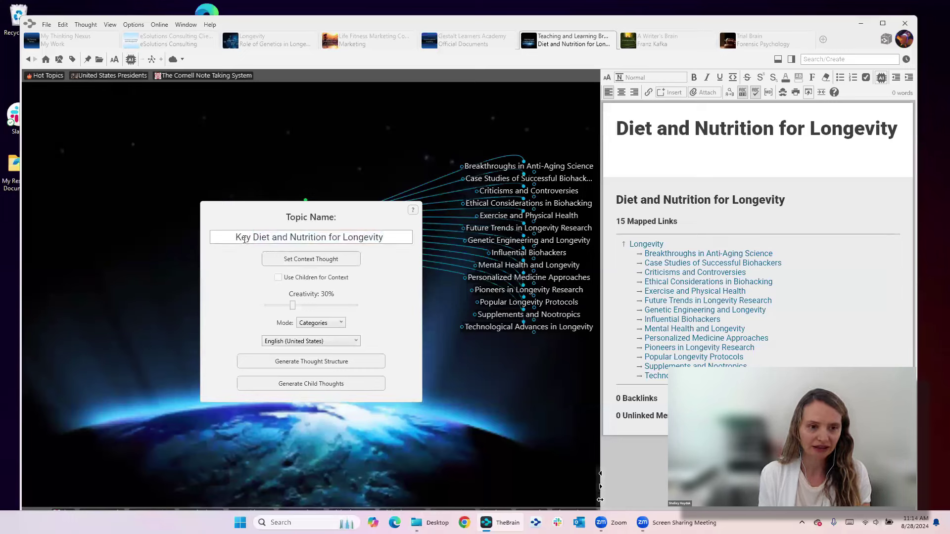
left_click(395, 236)
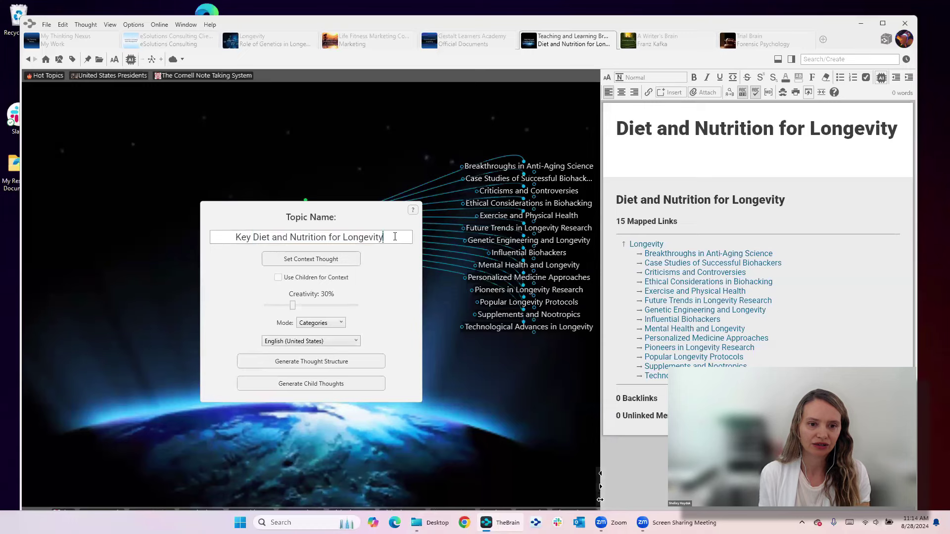
key("Left")
key("Left")
key("Left")
key("Left")
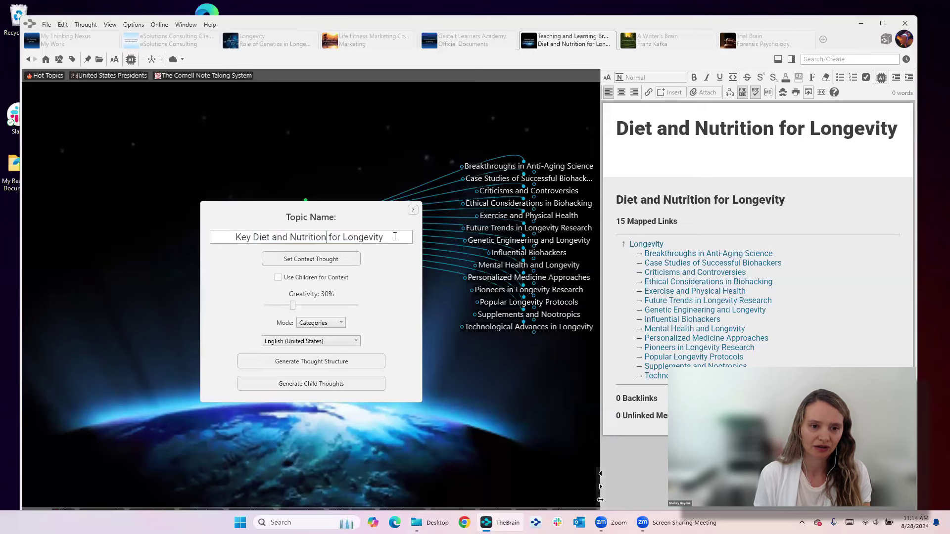
type("Reser")
key("BackSpace")
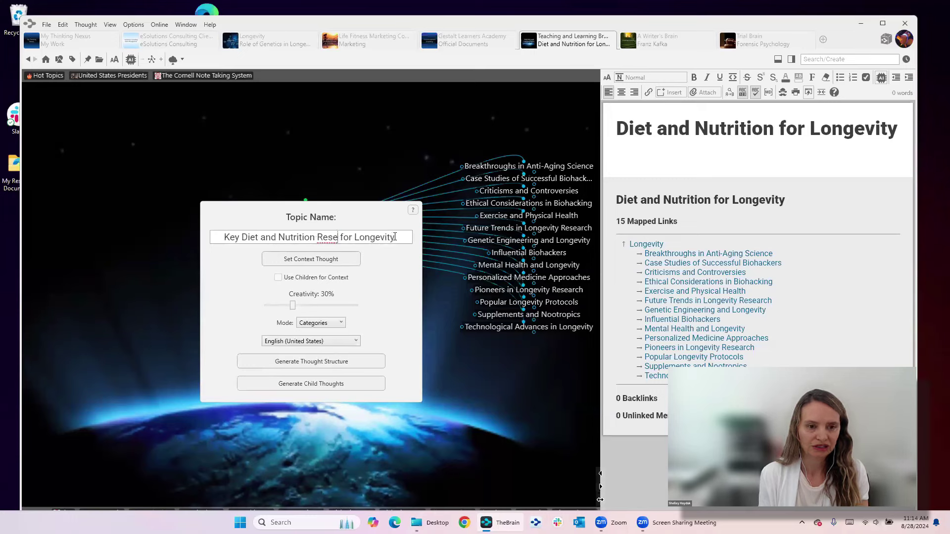
type("arch")
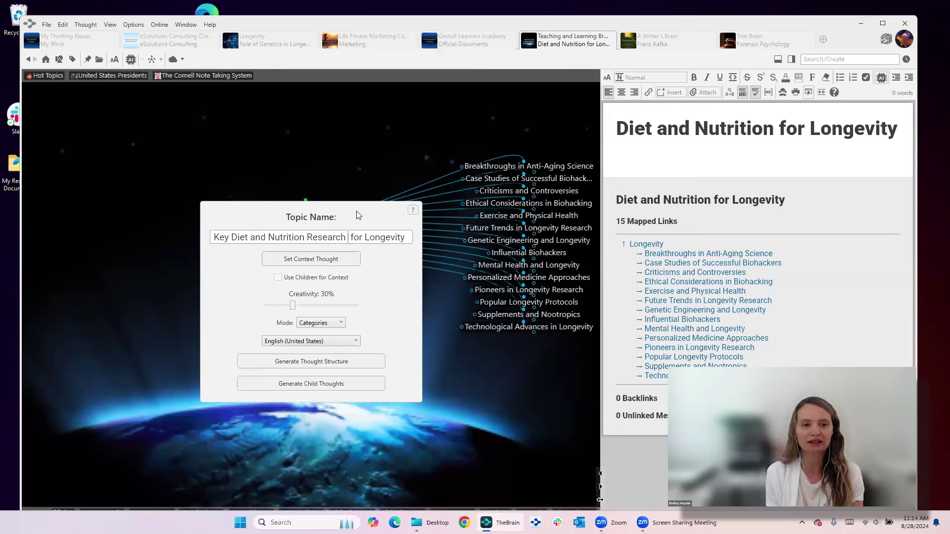
left_click(348, 237)
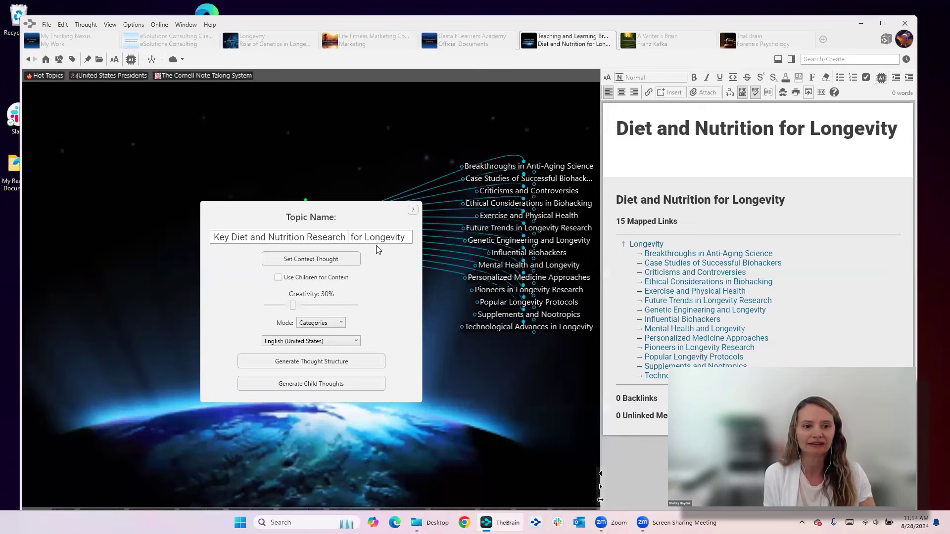
Generate child thoughts for Diet and Nutrition for Longevity in List mode, with Longevity as the context thought
left_click(339, 323)
left_click(322, 344)
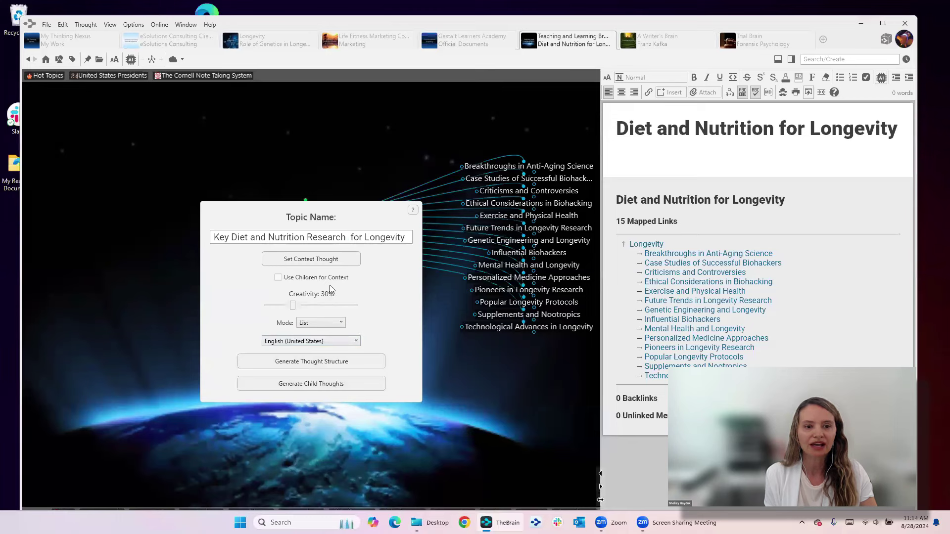
left_click(339, 260)
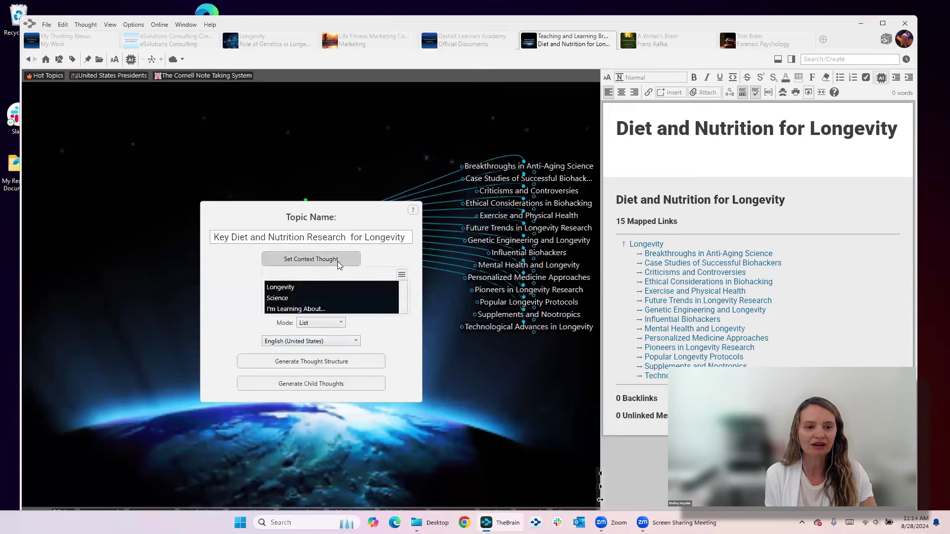
left_click(291, 286)
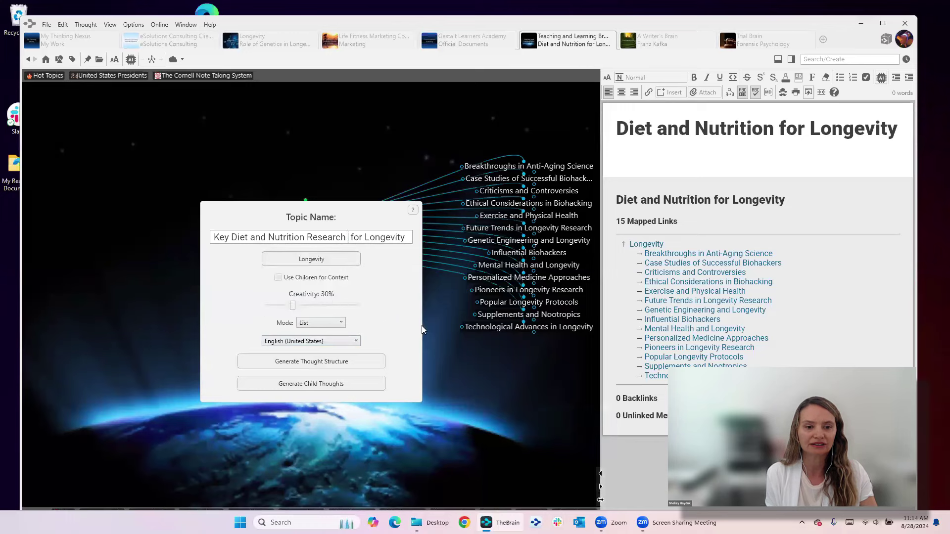
left_click(327, 384)
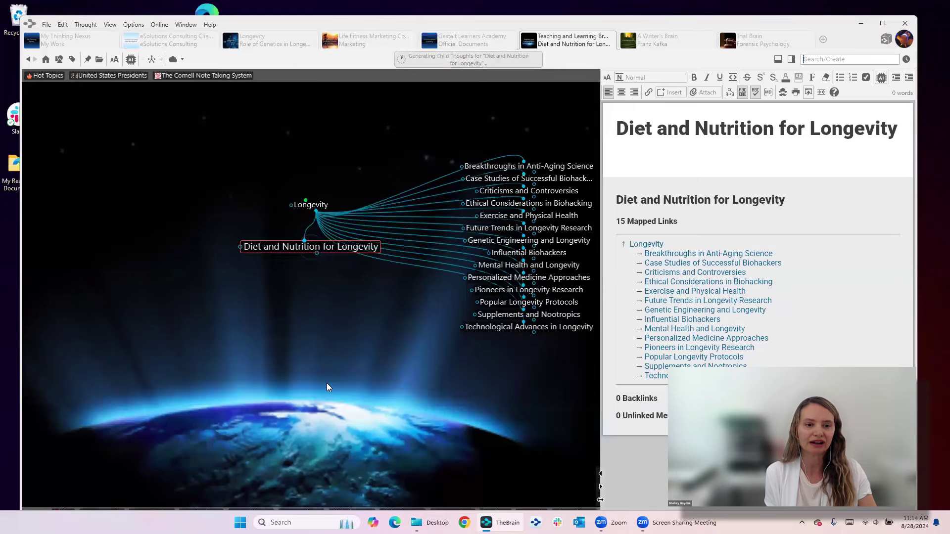
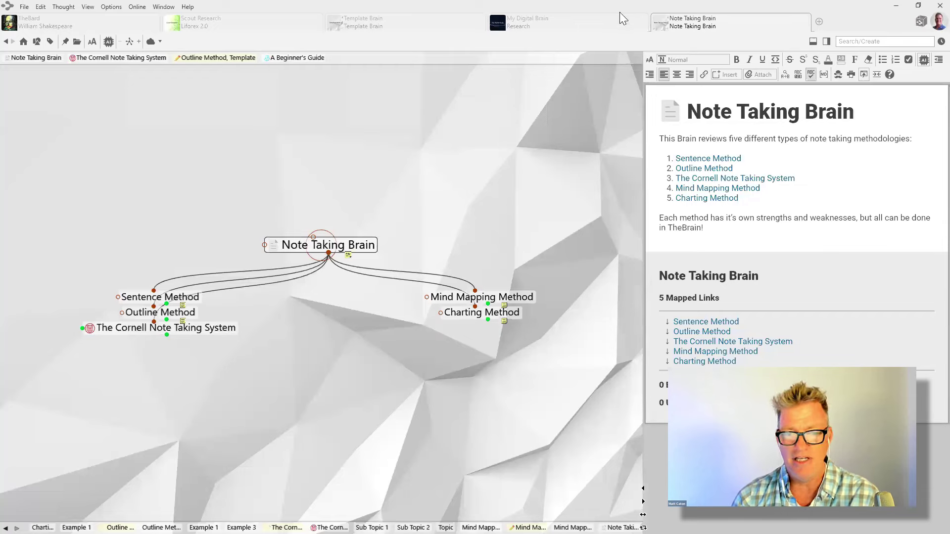
In the Note Taking Brain, view the Sentence Method thought, its template and the template's Example 1
left_click(180, 299)
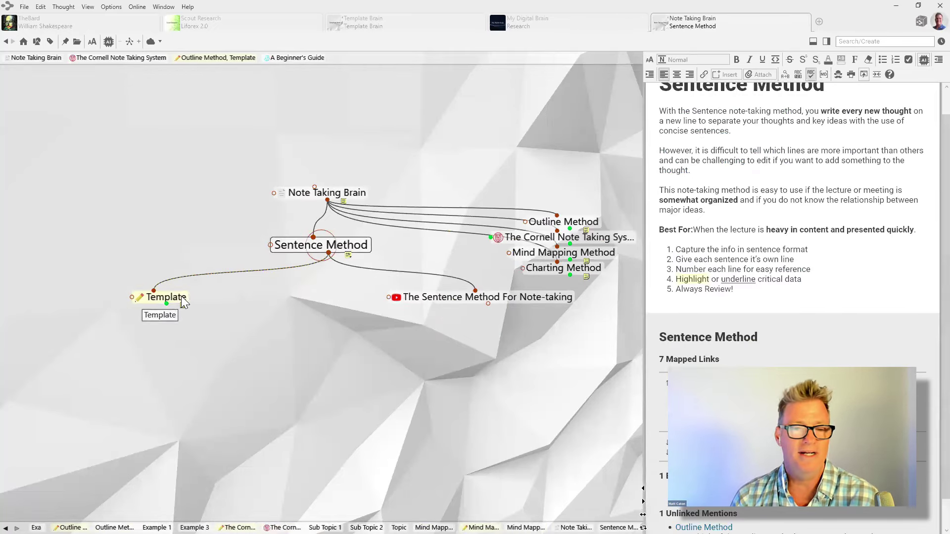
left_click(181, 296)
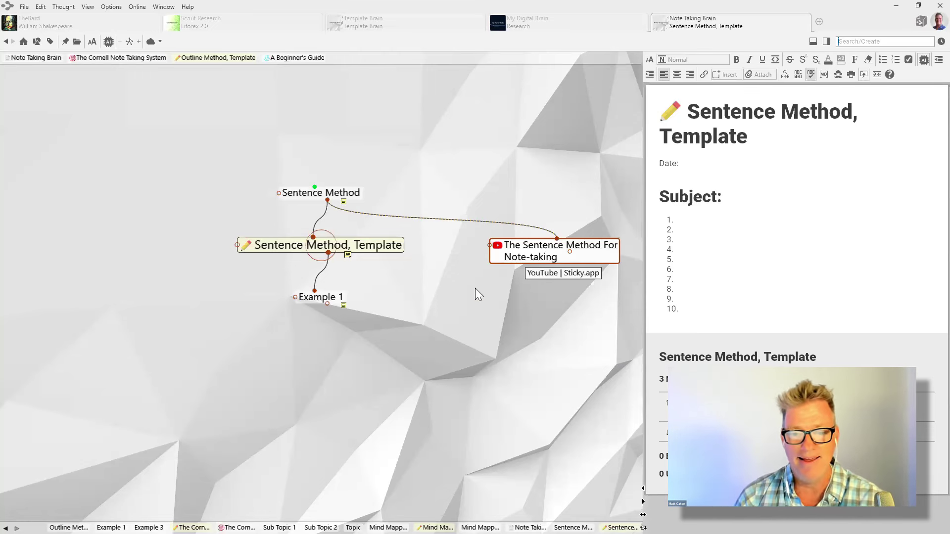
left_click(319, 299)
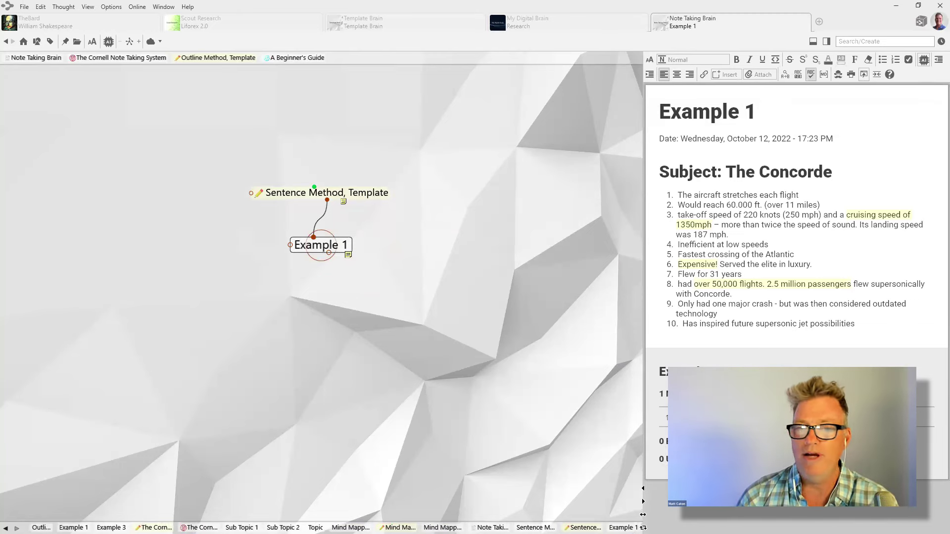
Return through the Sentence Method template to Sentence Method and view the notes of its sibling Outline Method
left_click(381, 192)
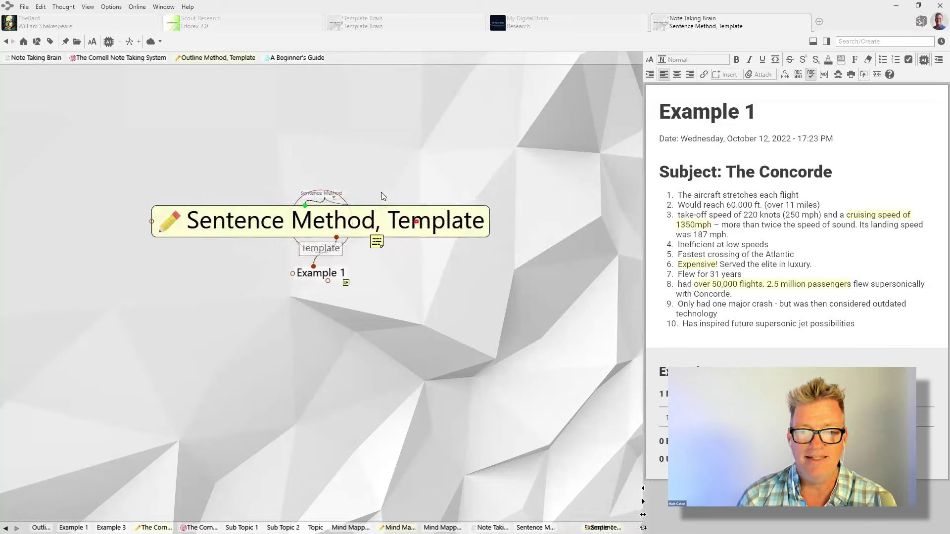
left_click(343, 196)
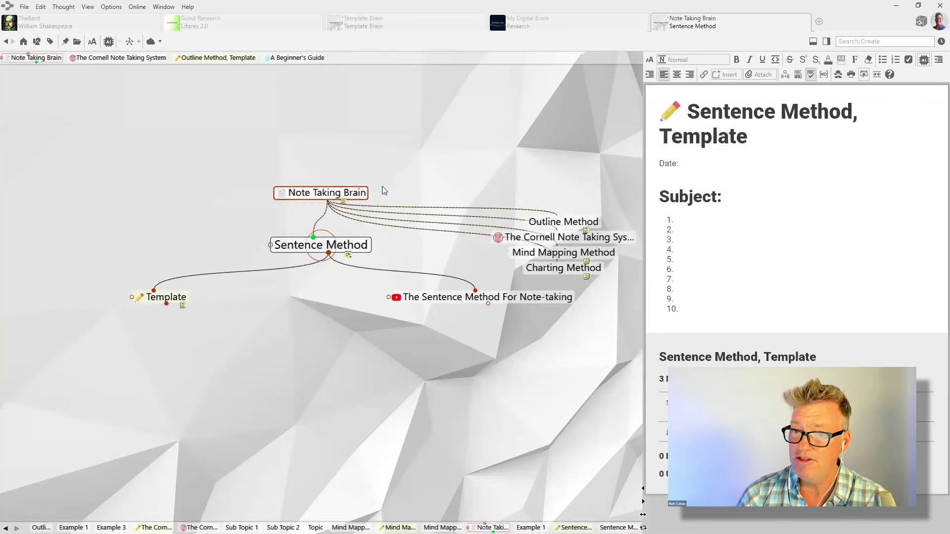
left_click(537, 221)
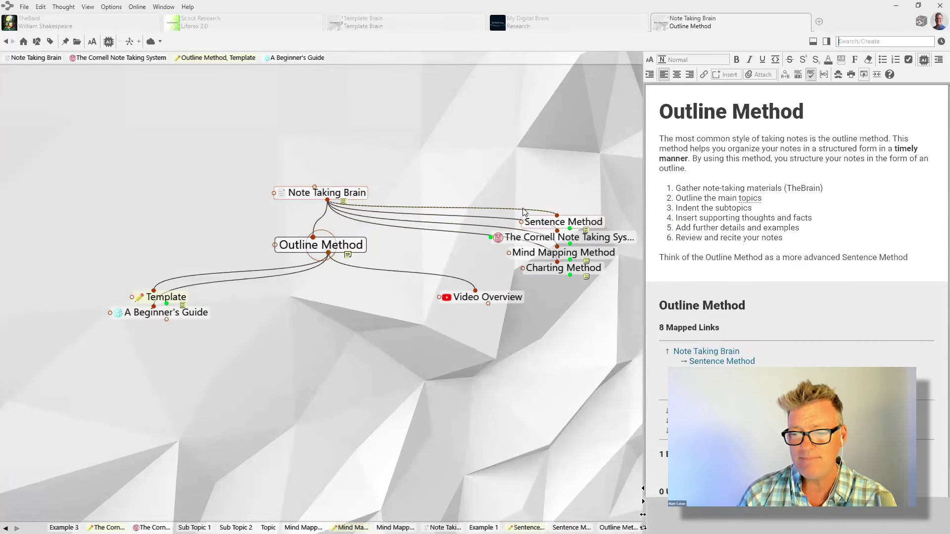
View the Outline Method template and its Example 1, and return through the template to the Outline Method thought
left_click(166, 297)
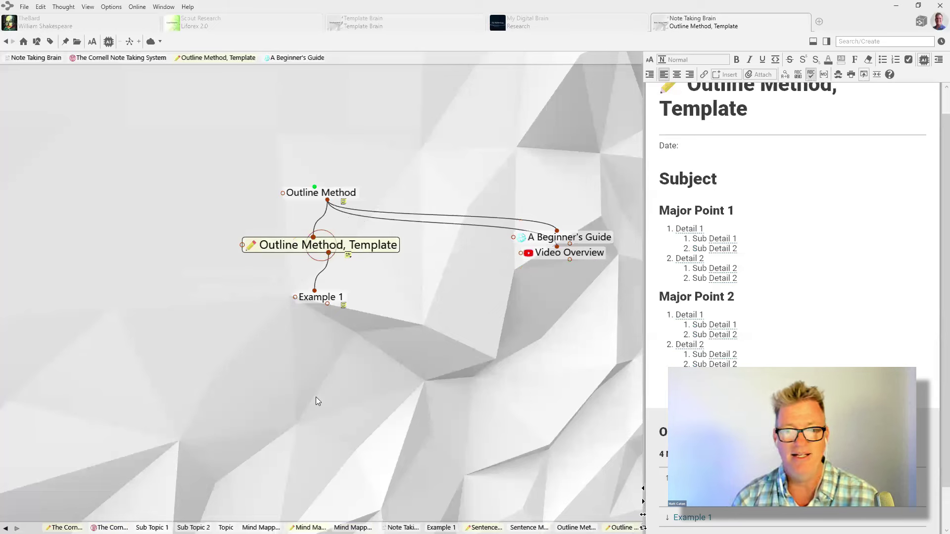
left_click(319, 297)
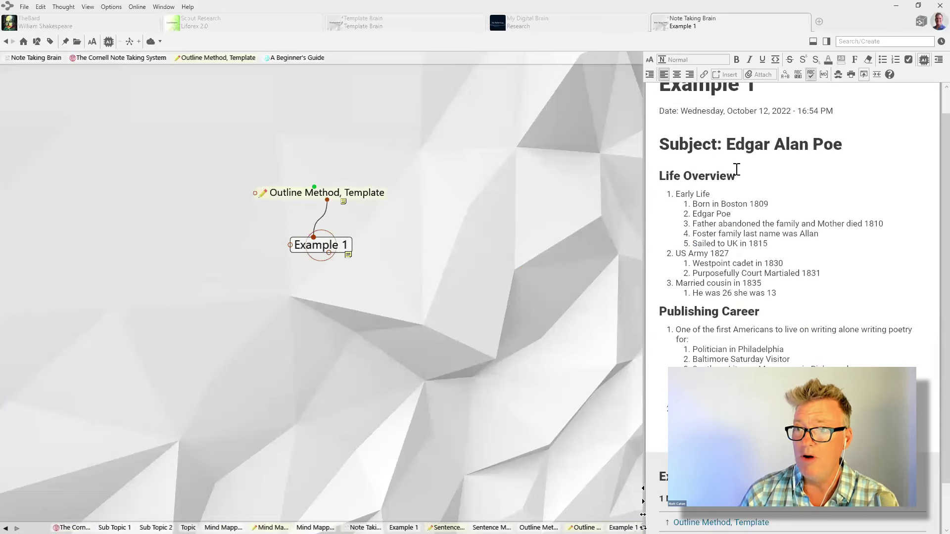
left_click(369, 193)
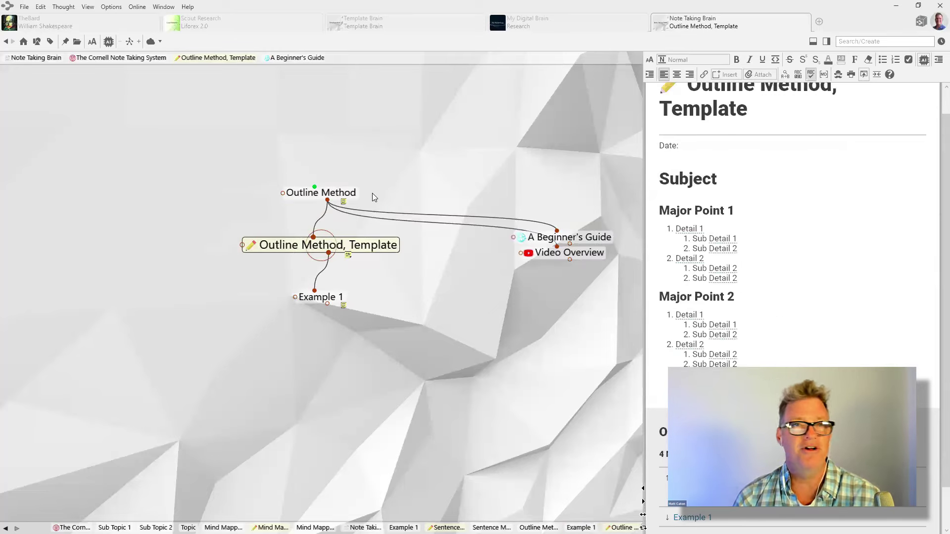
left_click(340, 193)
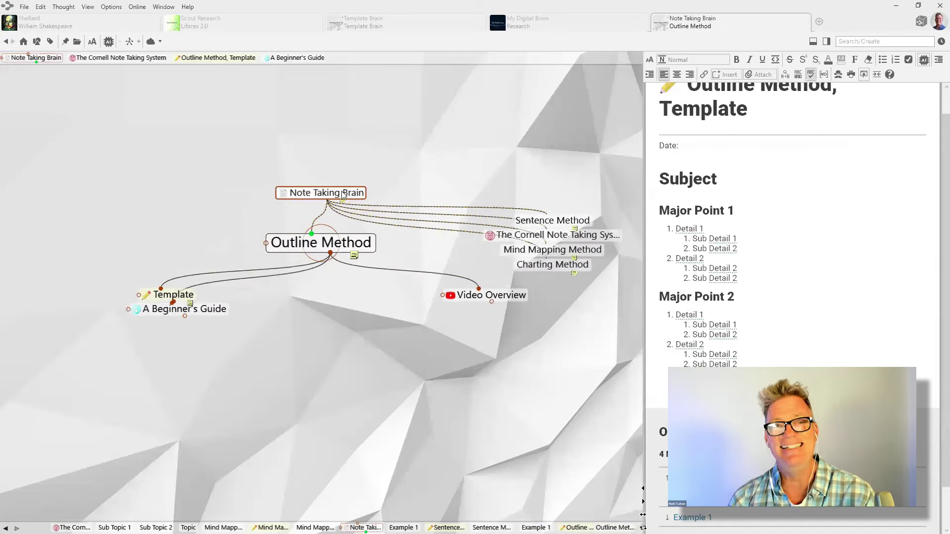
mouse_move(345, 204)
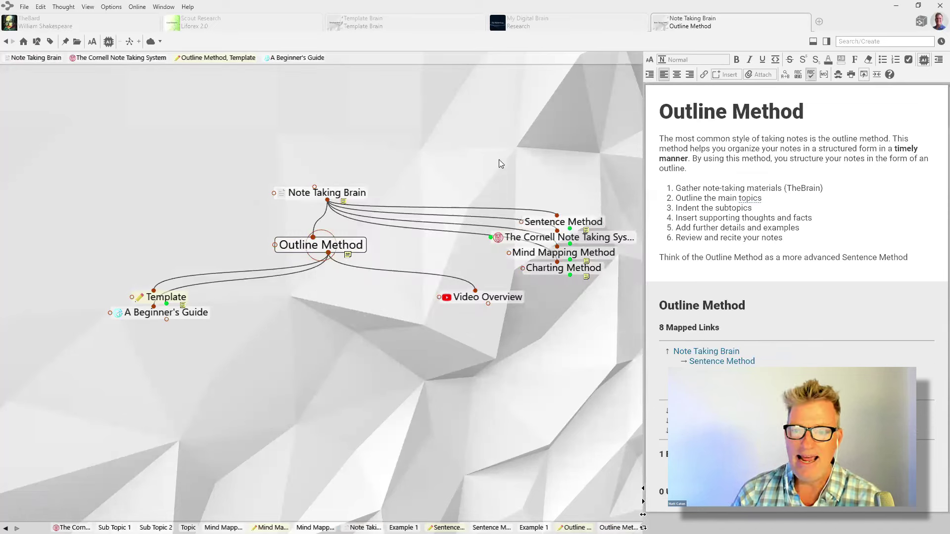
View The Cornell Note Taking System, its template and the template's Example 1, and return to the system thought
left_click(564, 239)
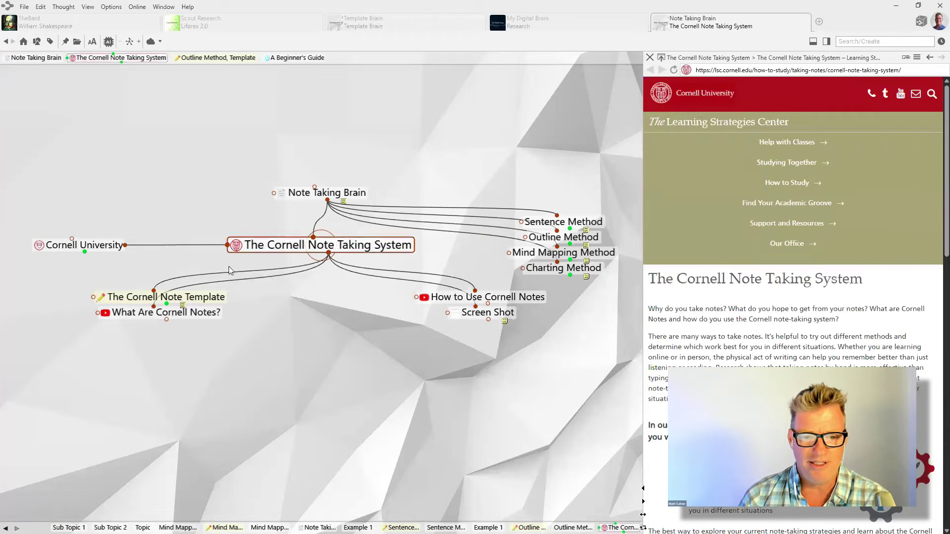
left_click(138, 299)
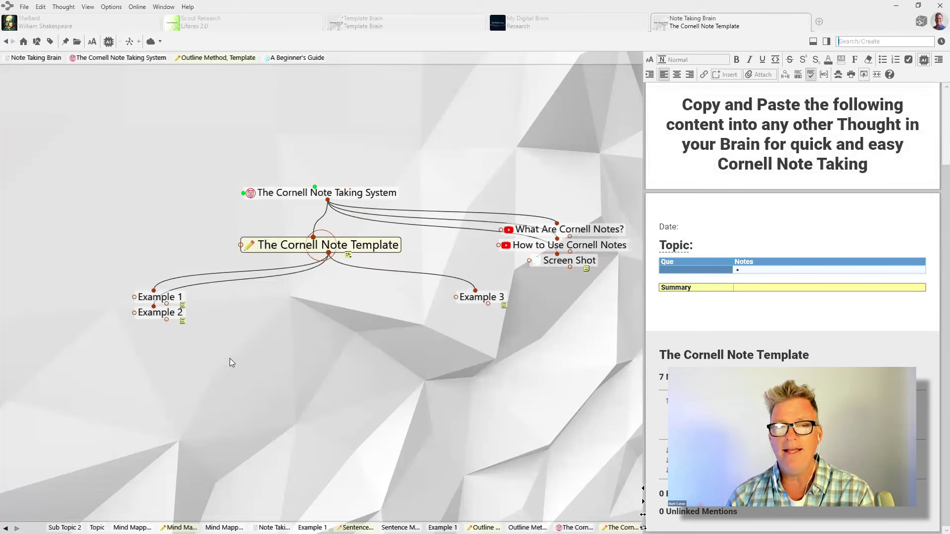
left_click(155, 299)
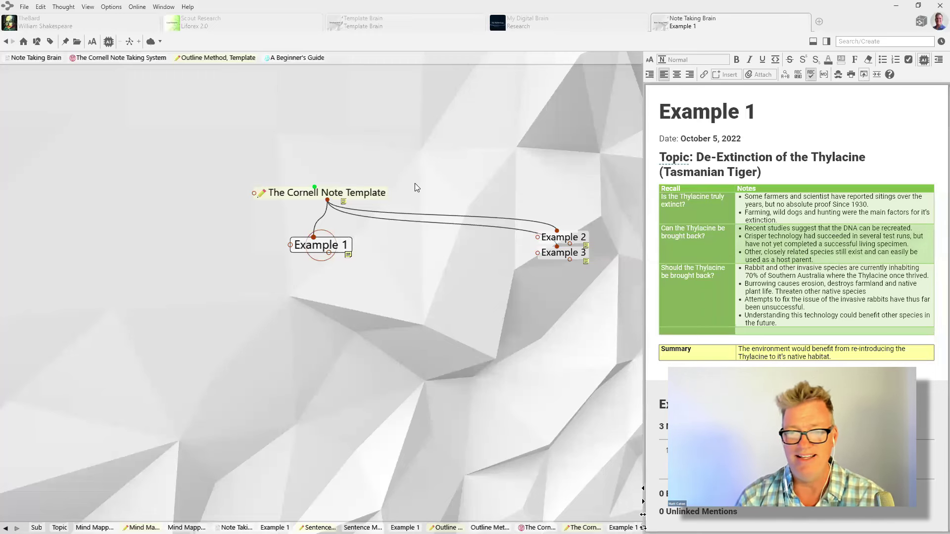
left_click(279, 196)
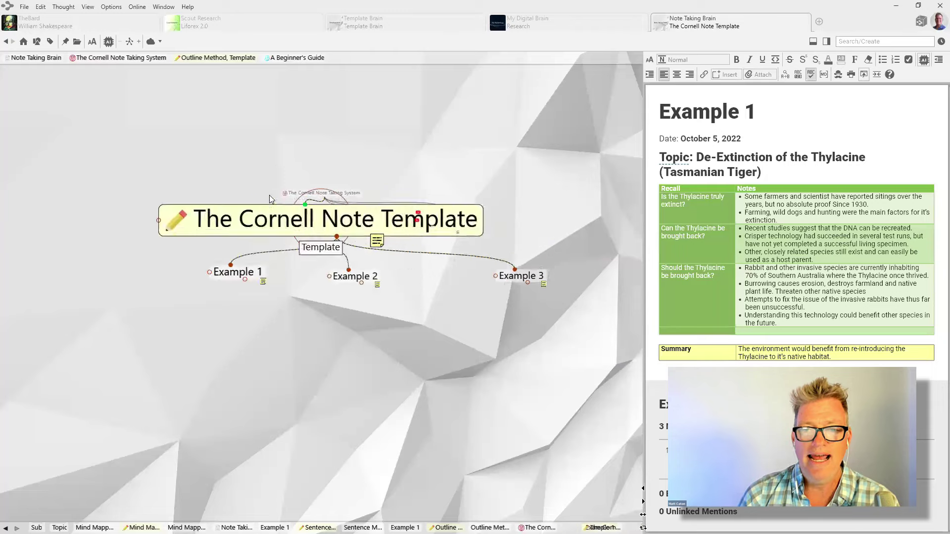
left_click(341, 192)
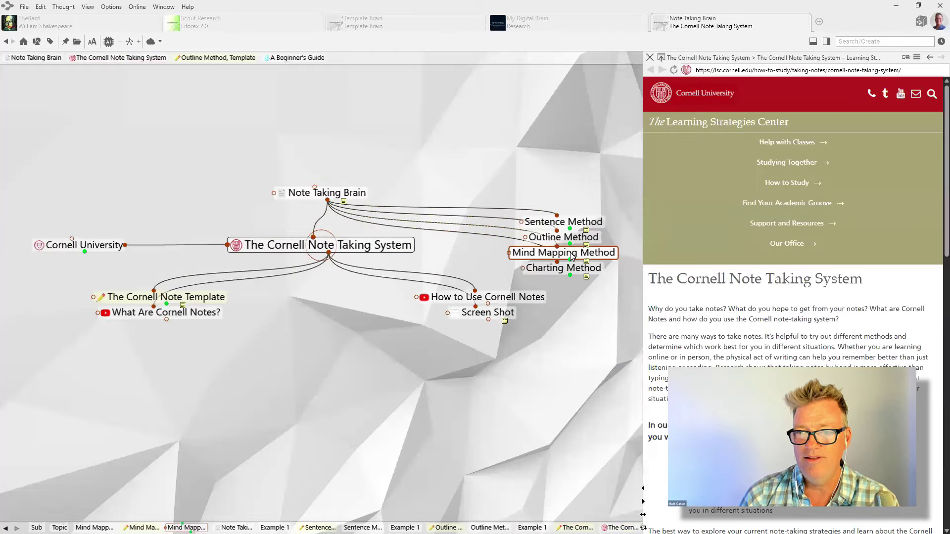
Explore Mind Mapping Method and its template, viewing Example 1 and following Topic through Sub Topic 1 to Detail 1
left_click(563, 252)
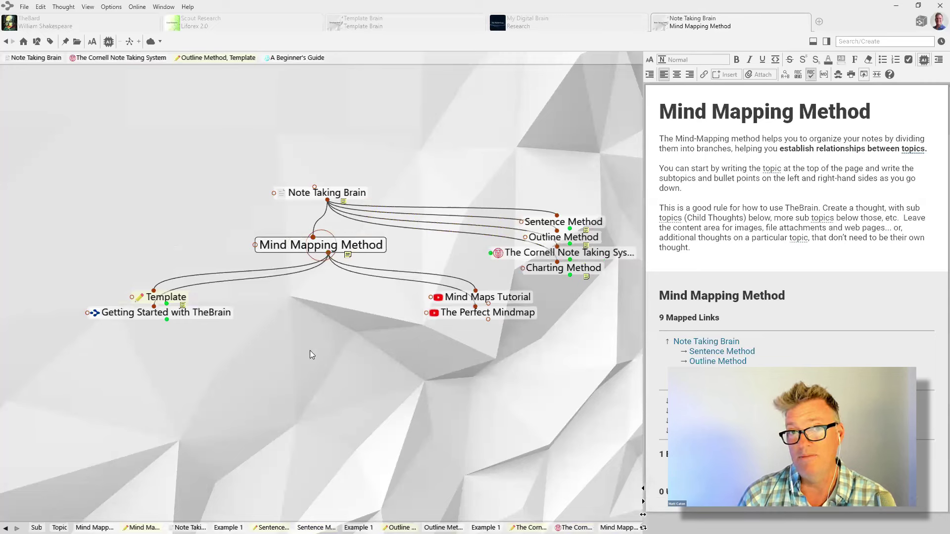
left_click(152, 303)
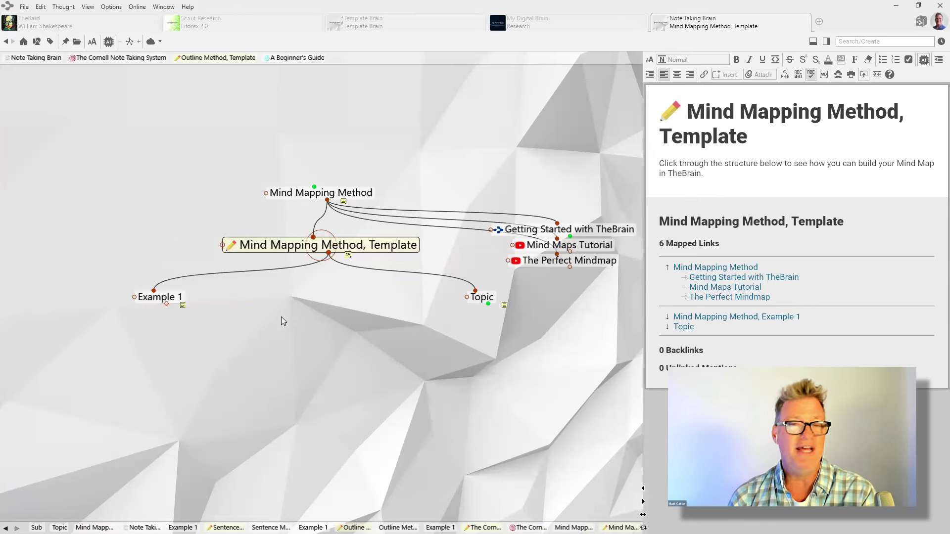
left_click(181, 298)
left_click(567, 247)
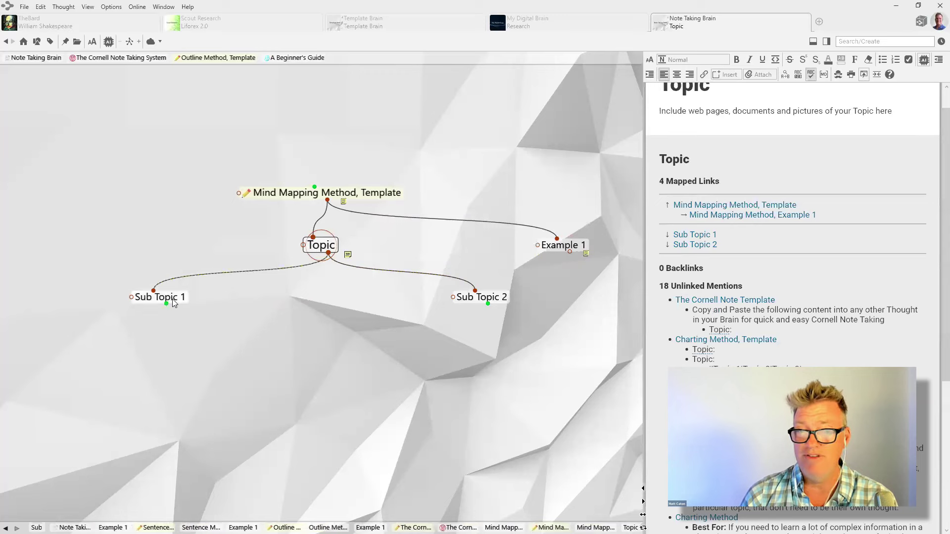
left_click(172, 299)
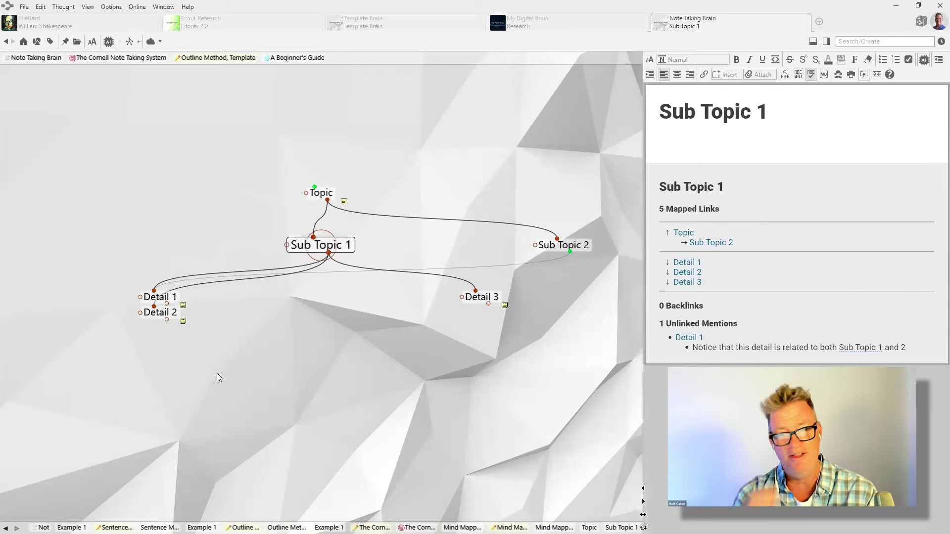
left_click(159, 297)
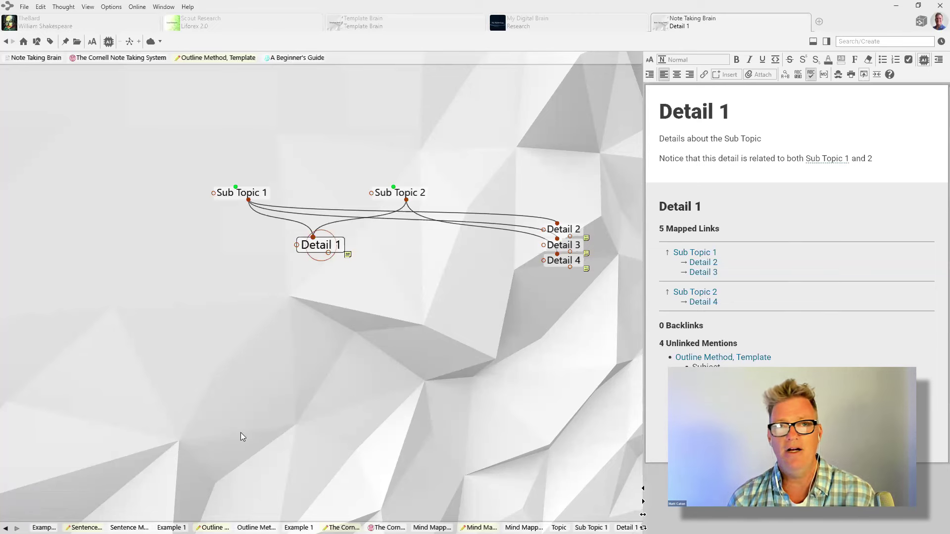
Switch to TheBard brain and navigate through Literature and Comedy to A Midsummer Night's Dream
left_click(85, 30)
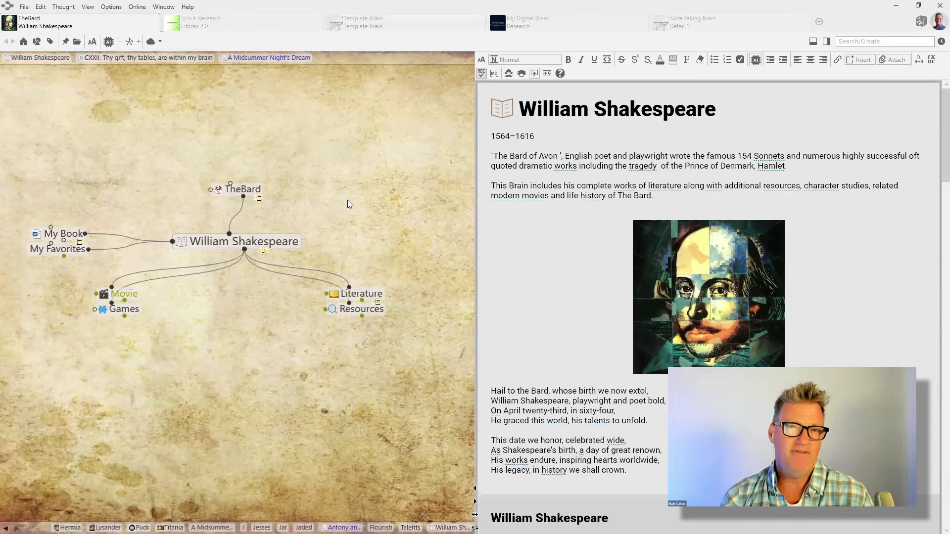
left_click(371, 295)
left_click(122, 294)
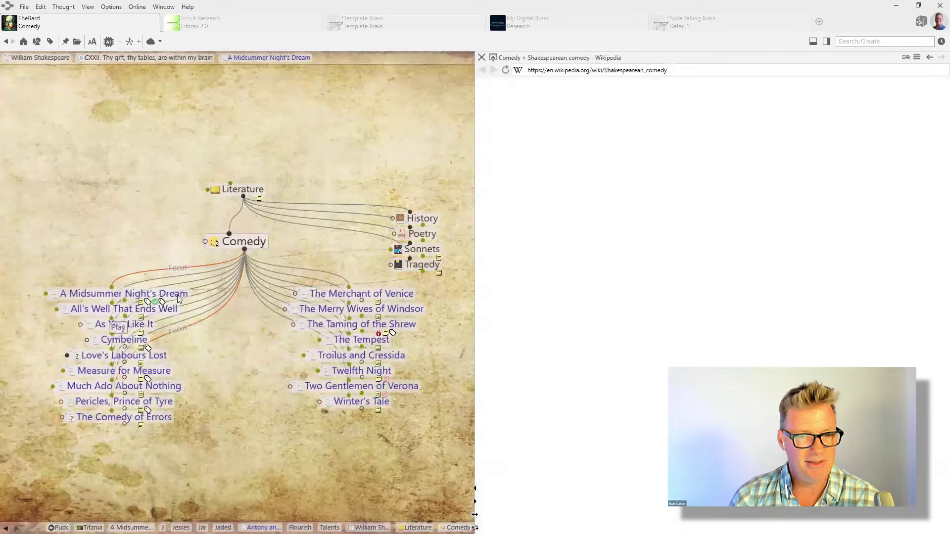
key("Return")
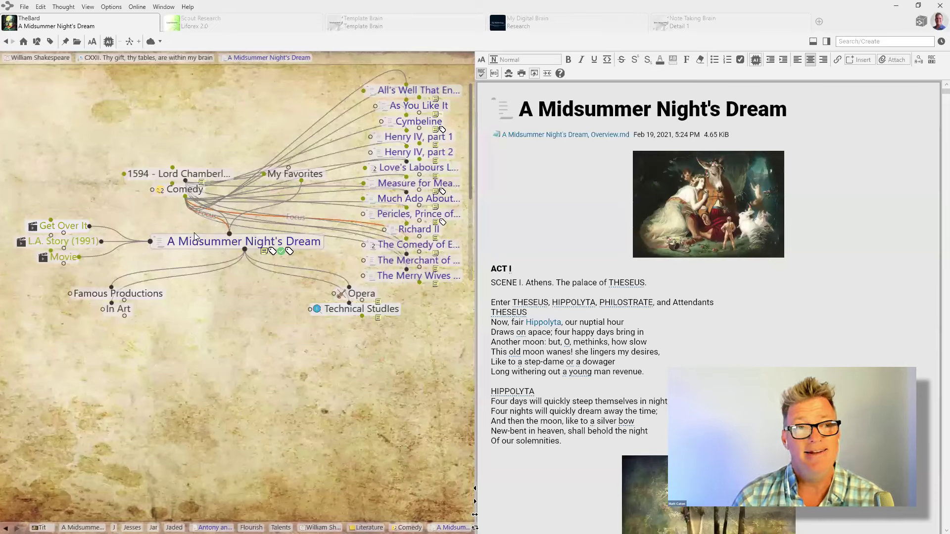
Return to William Shakespeare and navigate through Resources, Dictionary and J to the word Jesses
left_click(48, 56)
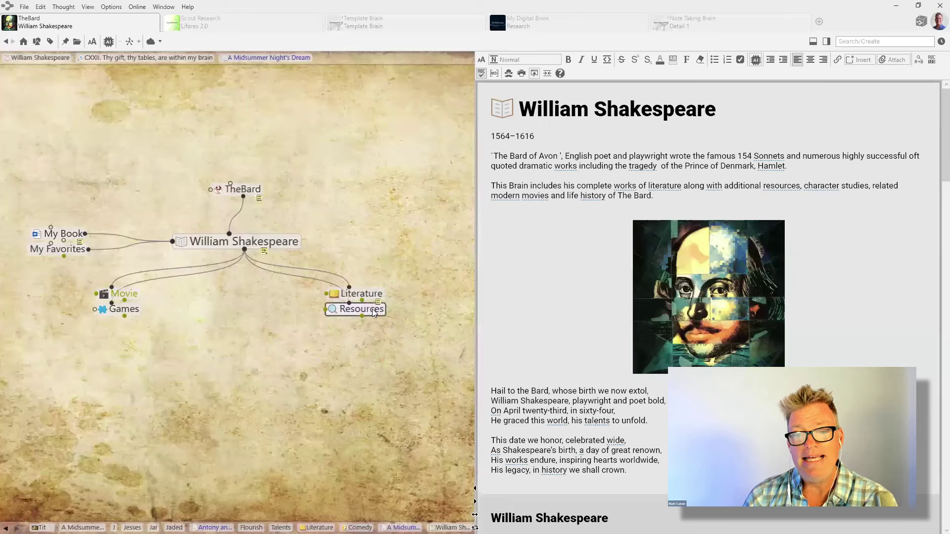
left_click(372, 308)
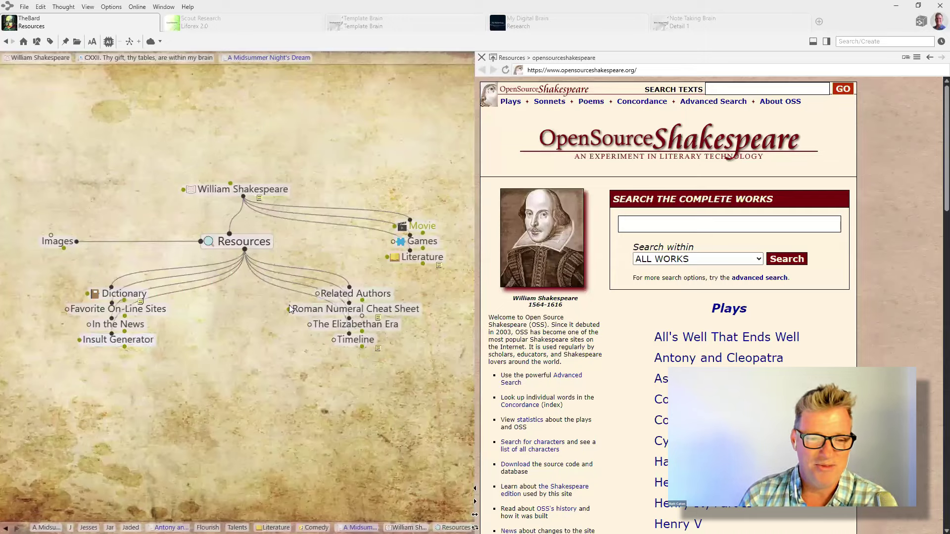
left_click(123, 293)
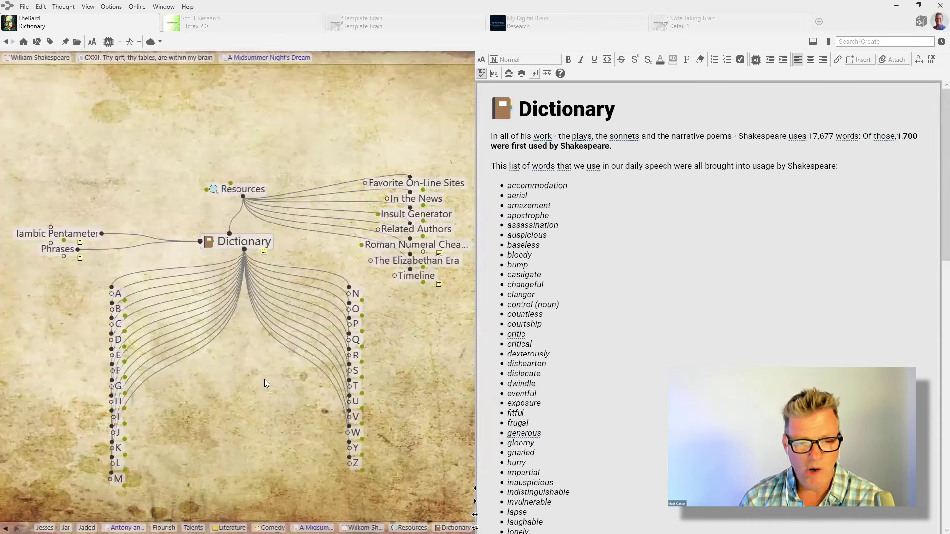
left_click(117, 431)
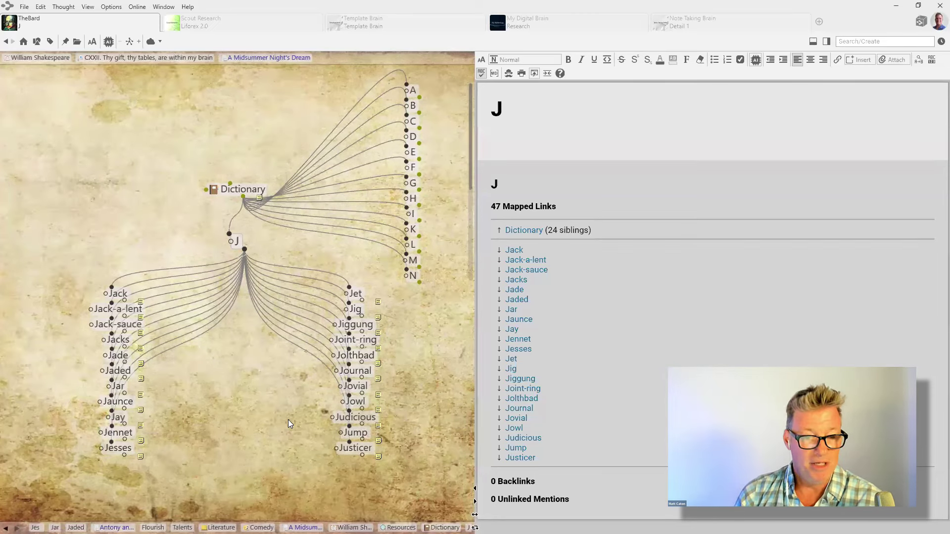
left_click(117, 448)
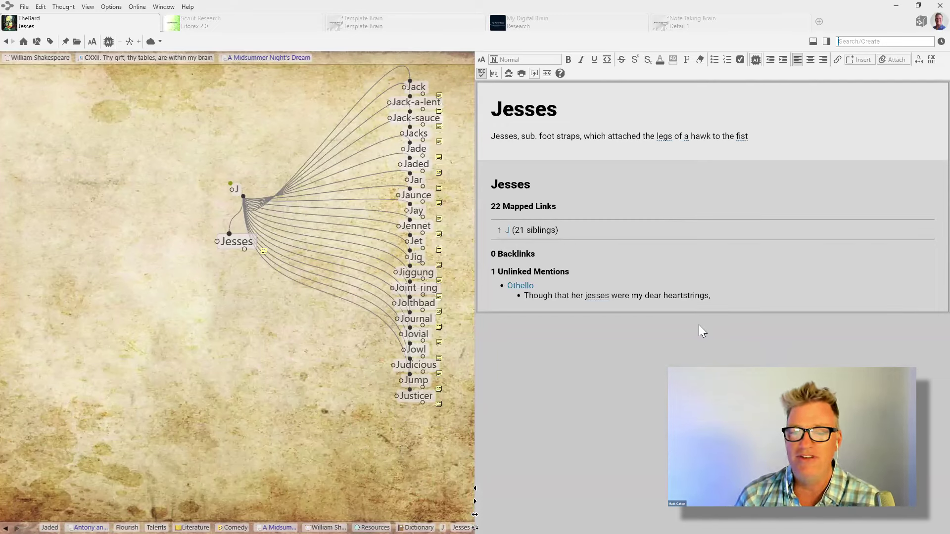
Follow the unlinked mention of Jesses to Othello and activate the thought Bombast from the word in the play's text
left_click(520, 286)
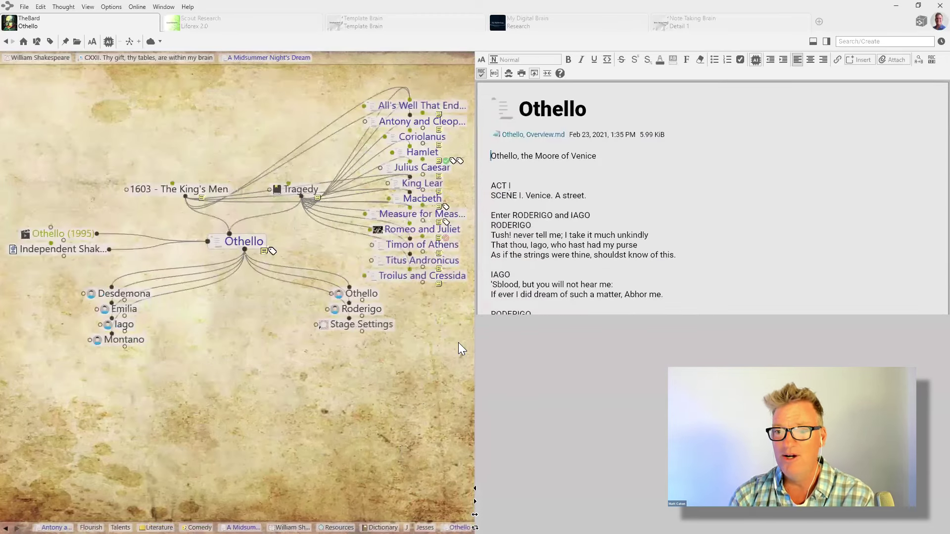
scroll(523, 292, "down", 1)
scroll(524, 292, "down", 1)
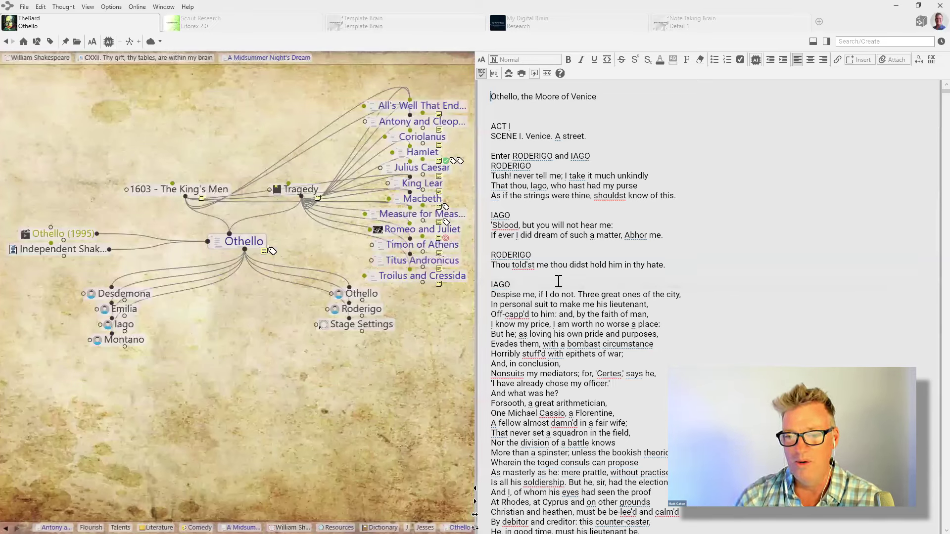
right_click(583, 344)
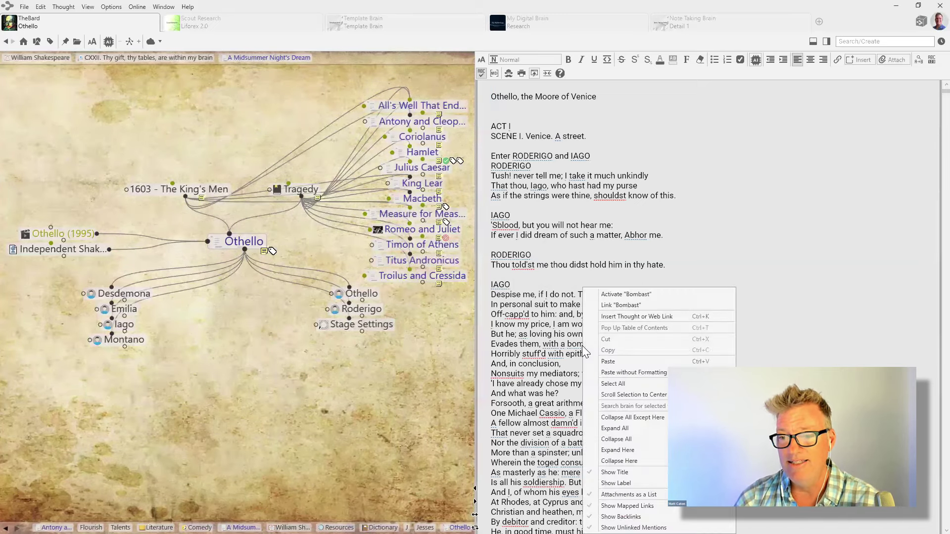
left_click(615, 296)
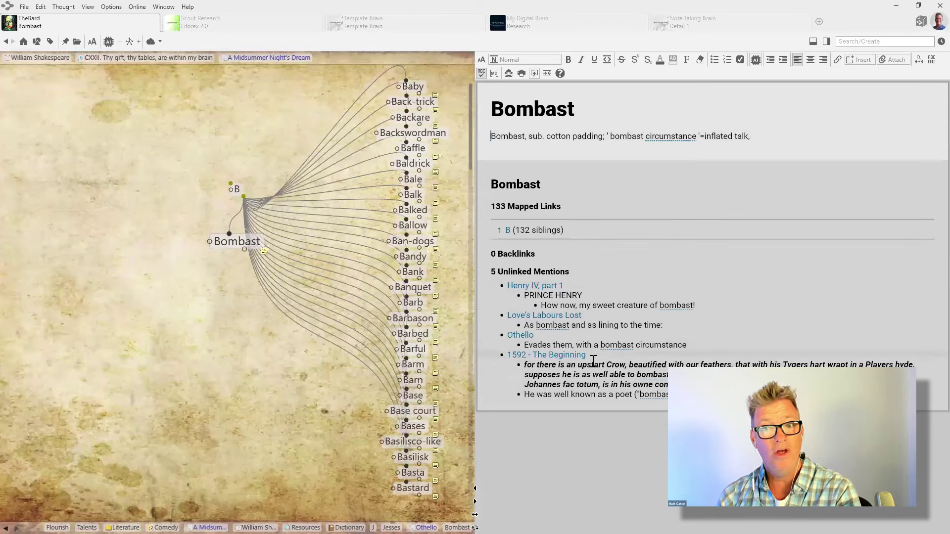
Go up to the B thought, across to J, and view the dictionary entry Jaded with its unlinked mentions
left_click(237, 190)
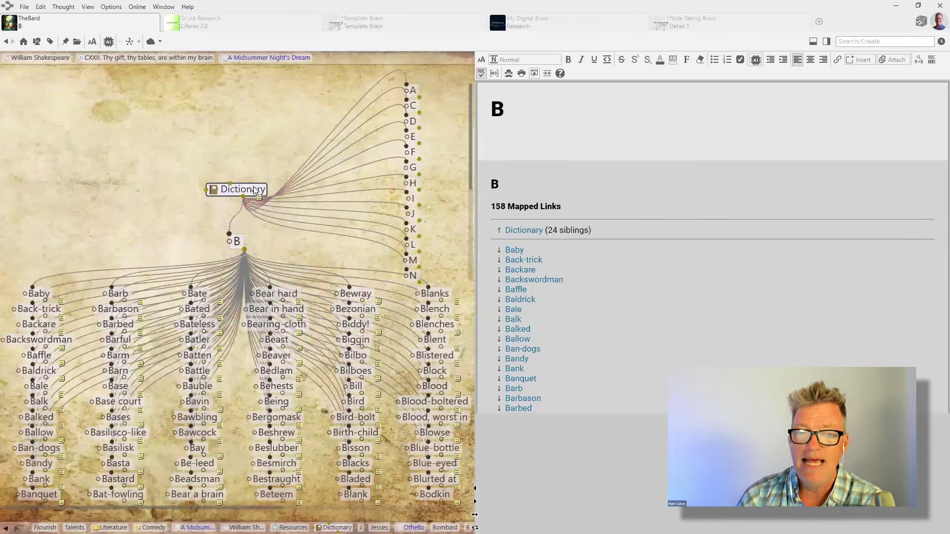
left_click(411, 214)
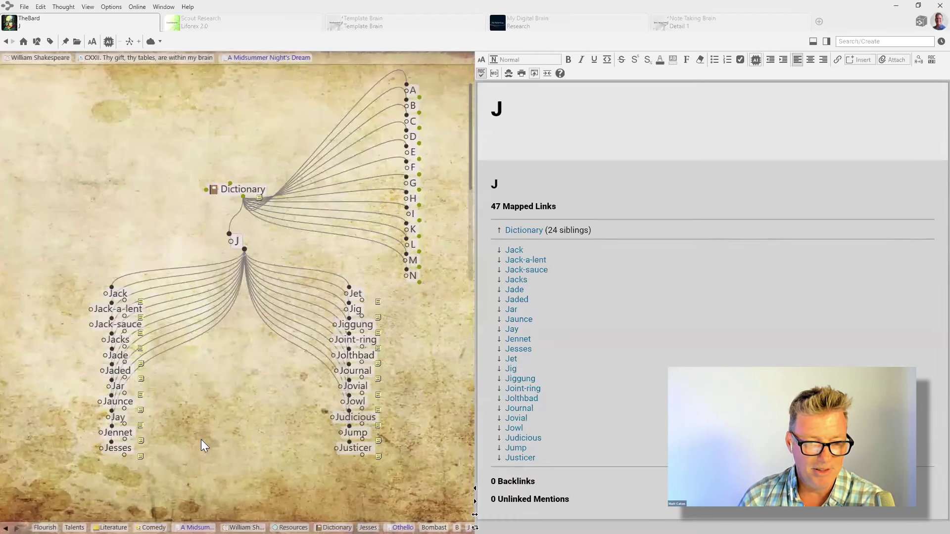
left_click(133, 372)
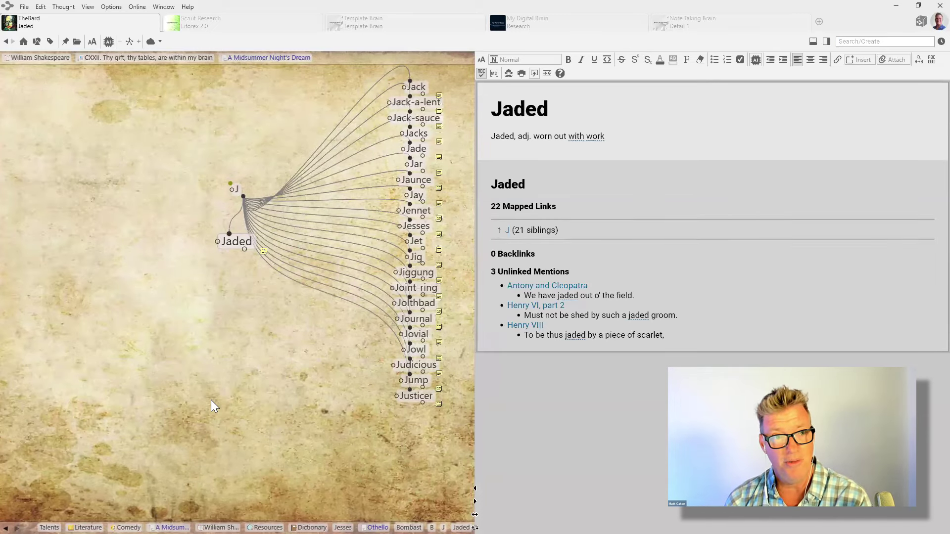
From A Midsummer Night's Dream, open Technical Studies and follow the character relationships from Hermia to Lysander, Helena and back to Lysander
left_click(286, 56)
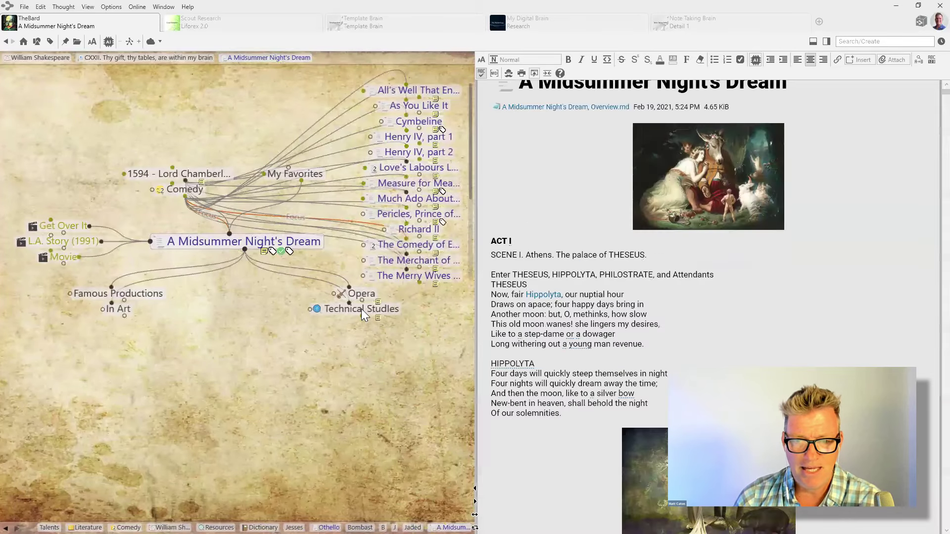
left_click(361, 309)
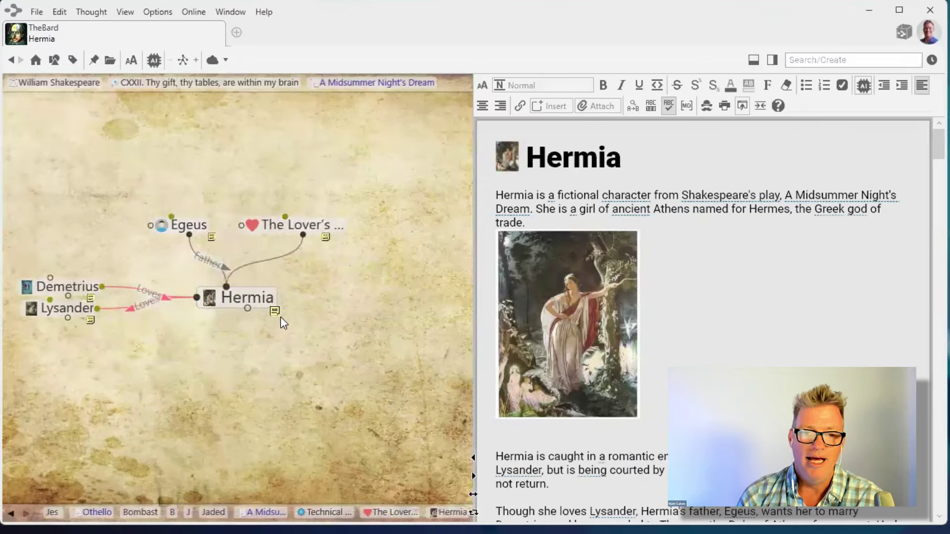
left_click(63, 310)
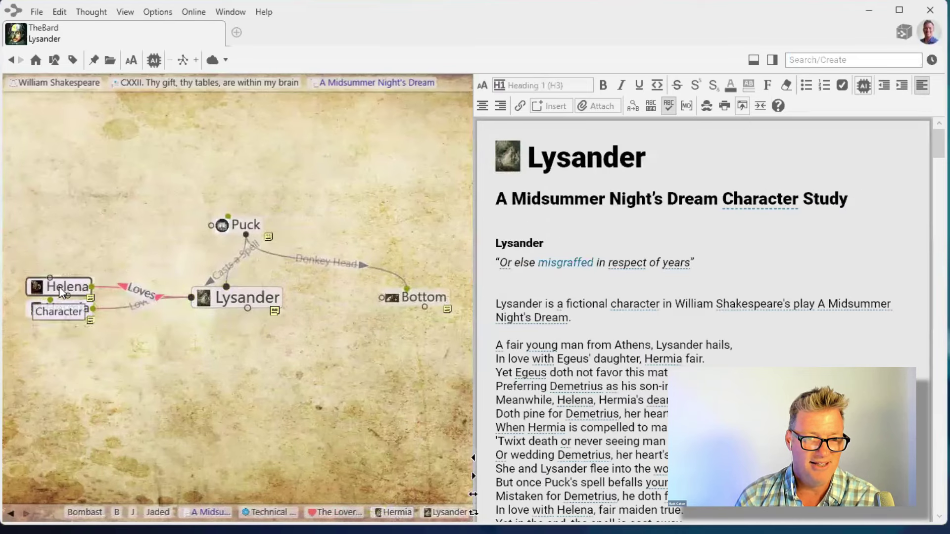
left_click(58, 286)
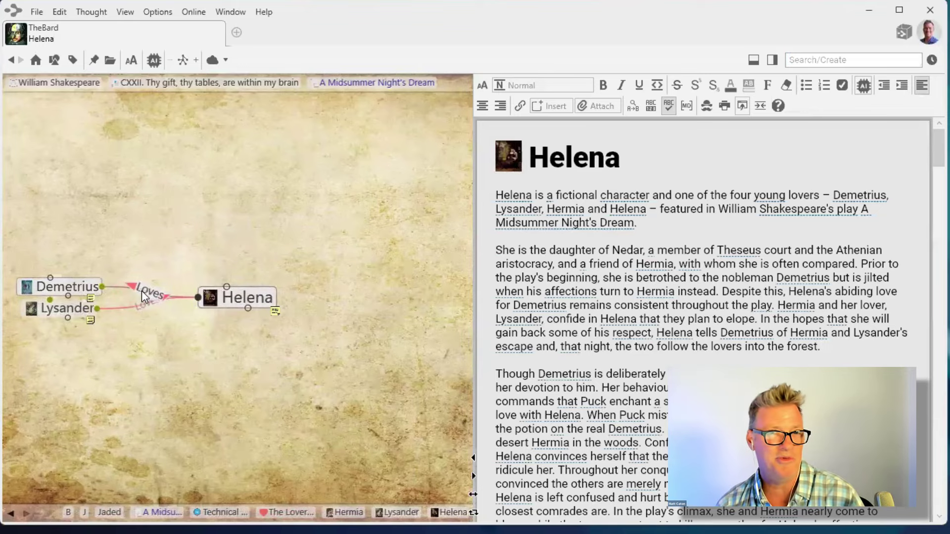
left_click(65, 312)
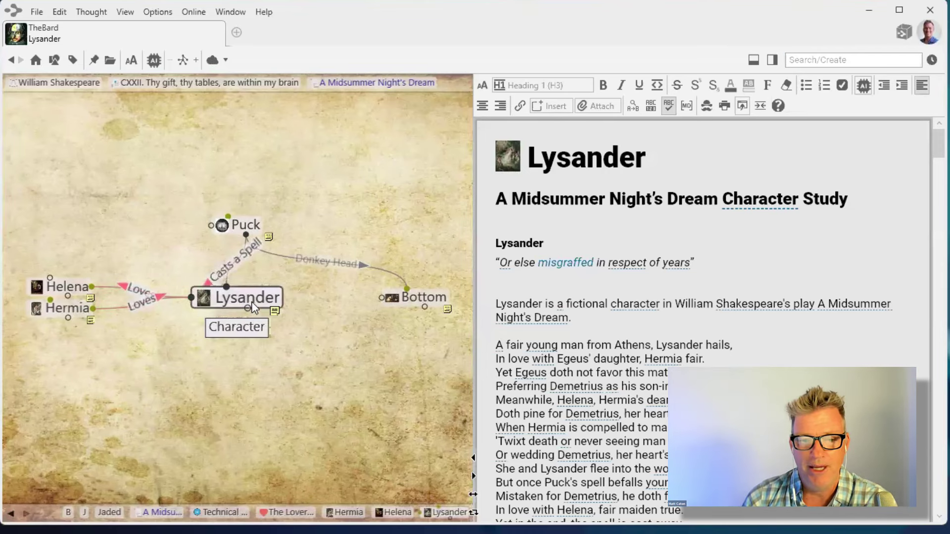
Add the line "Happy go lucky personality that is not jaded by work or hard labor" at the end of Lysander's notes
scroll(566, 359, "down", 5)
left_click(514, 329)
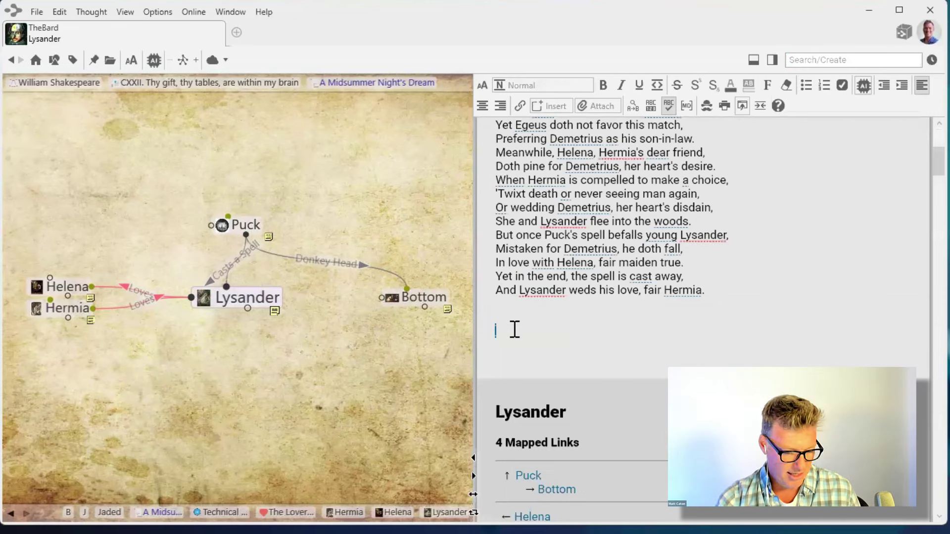
type("Hap")
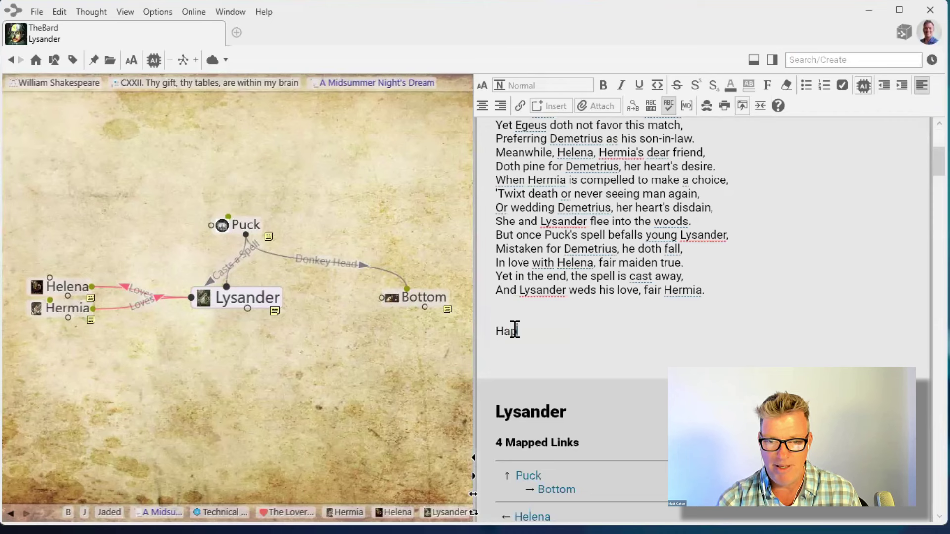
type("py go luck")
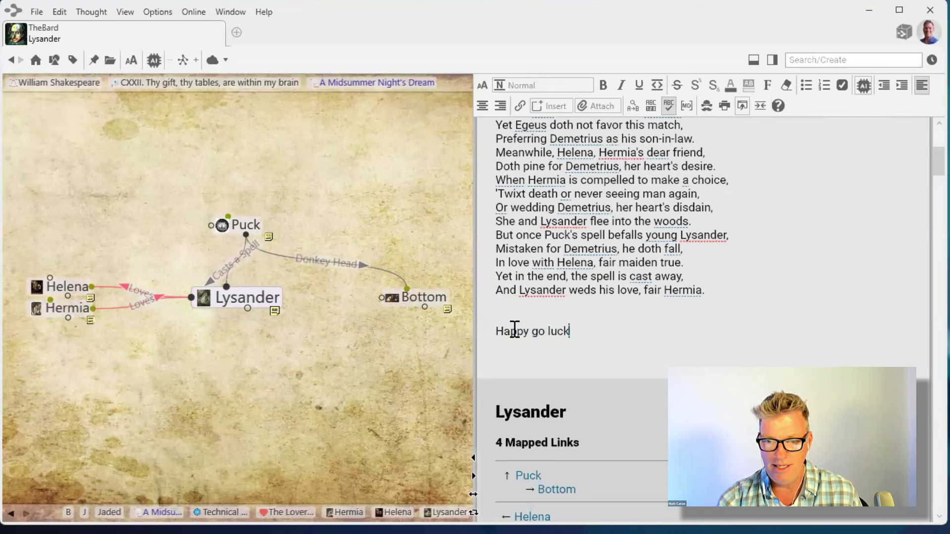
type("y p")
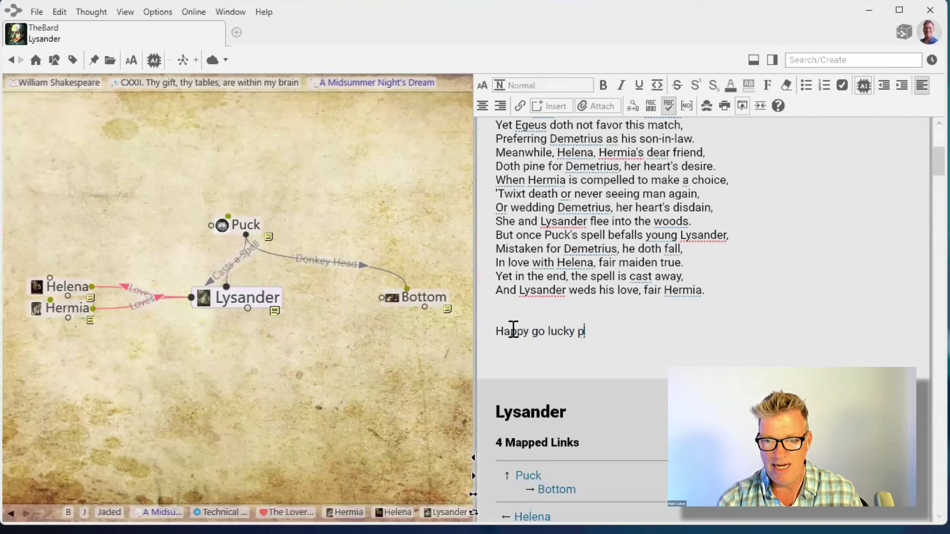
type("ersonal")
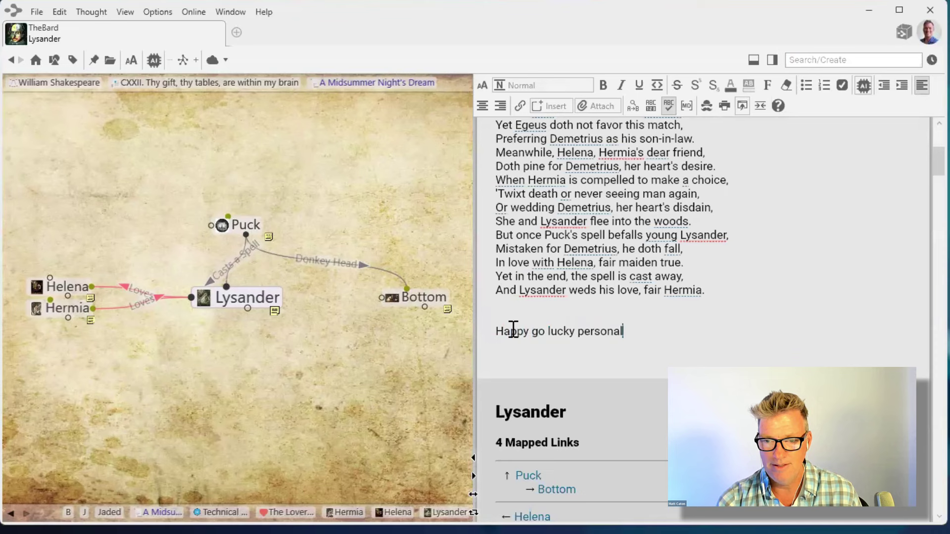
type("ity that is ")
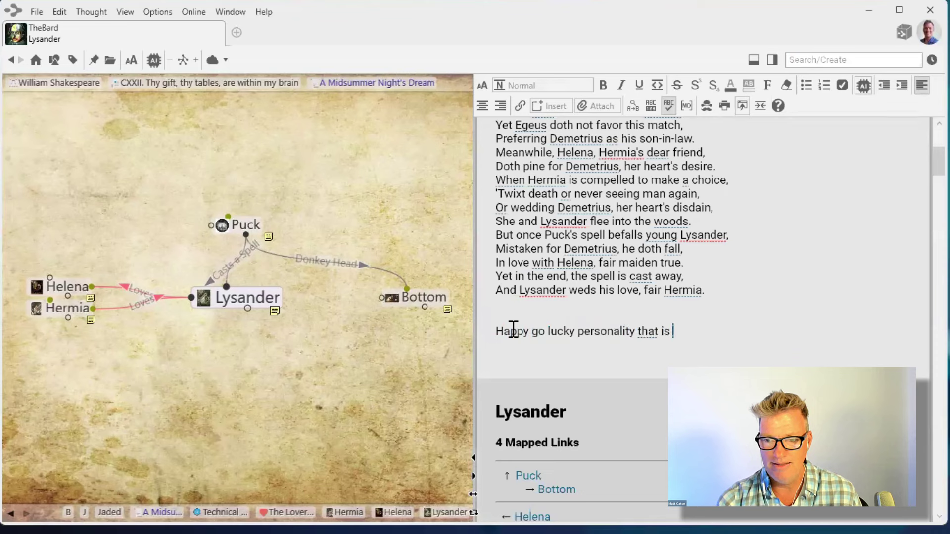
type("not jade")
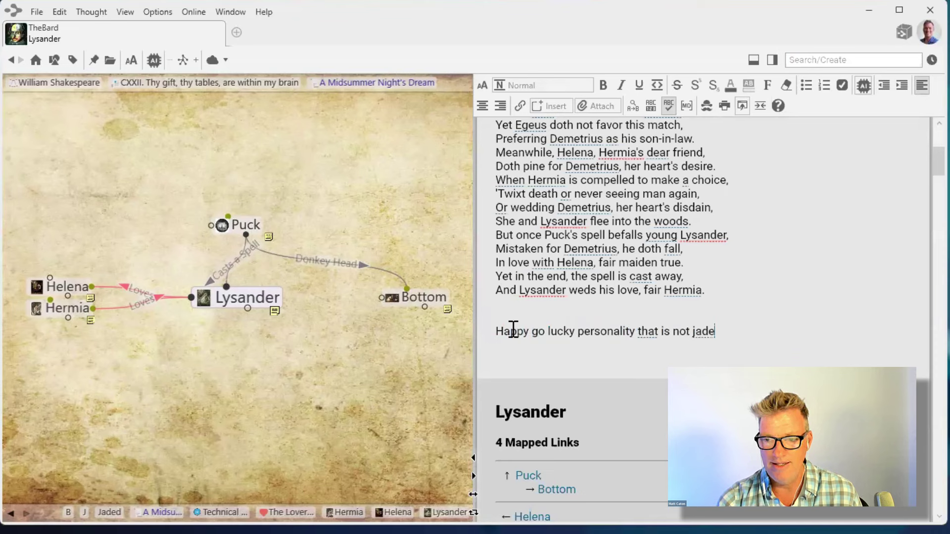
type("d by wo")
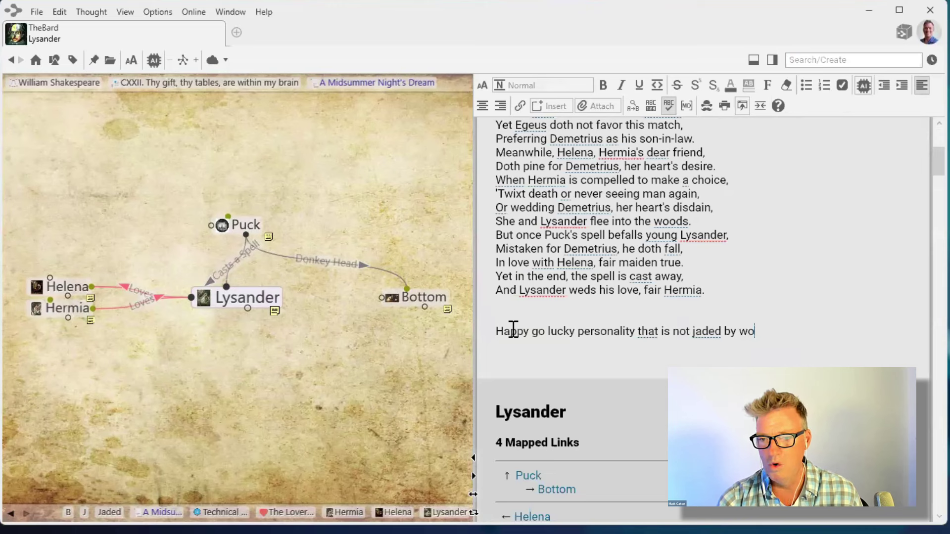
type("rk or hard labor")
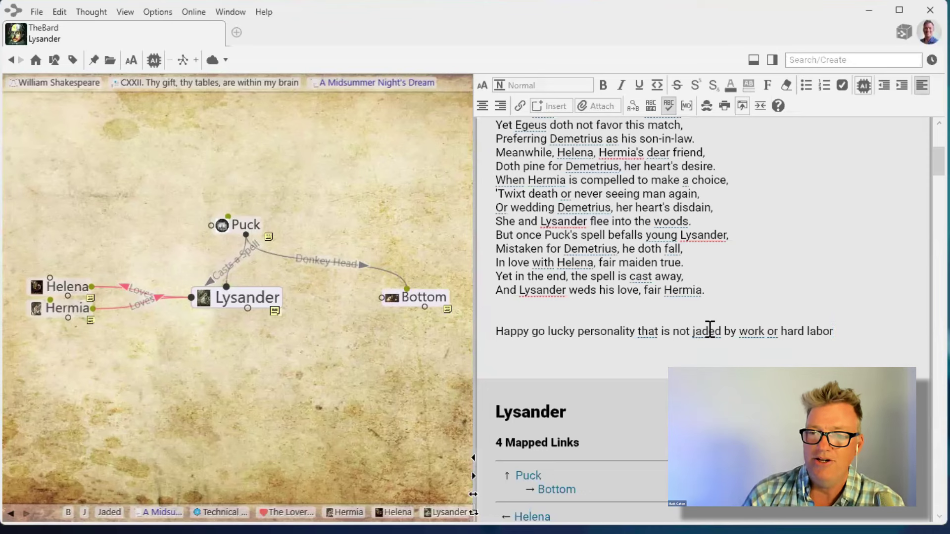
Activate the thought Jaded from the word in Lysander's new note line and view its unlinked mentions
right_click(709, 335)
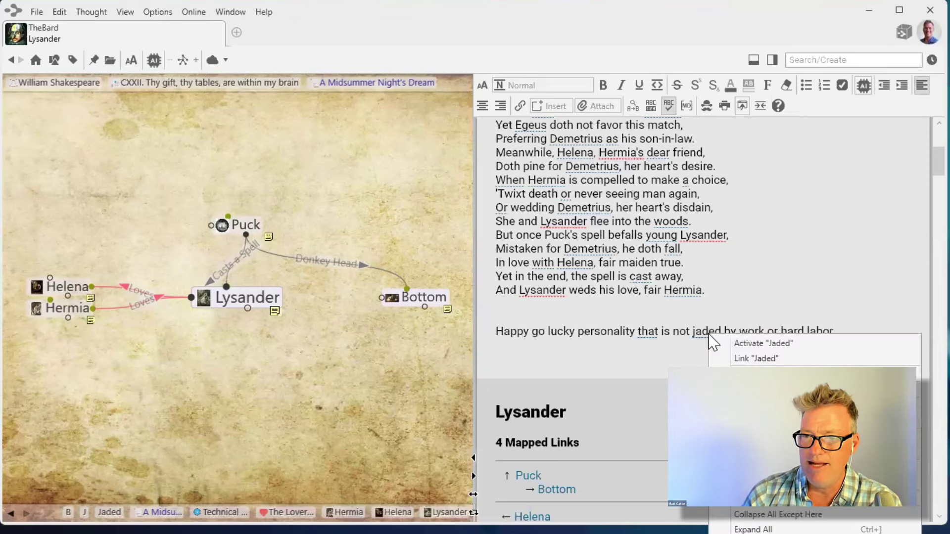
left_click(750, 343)
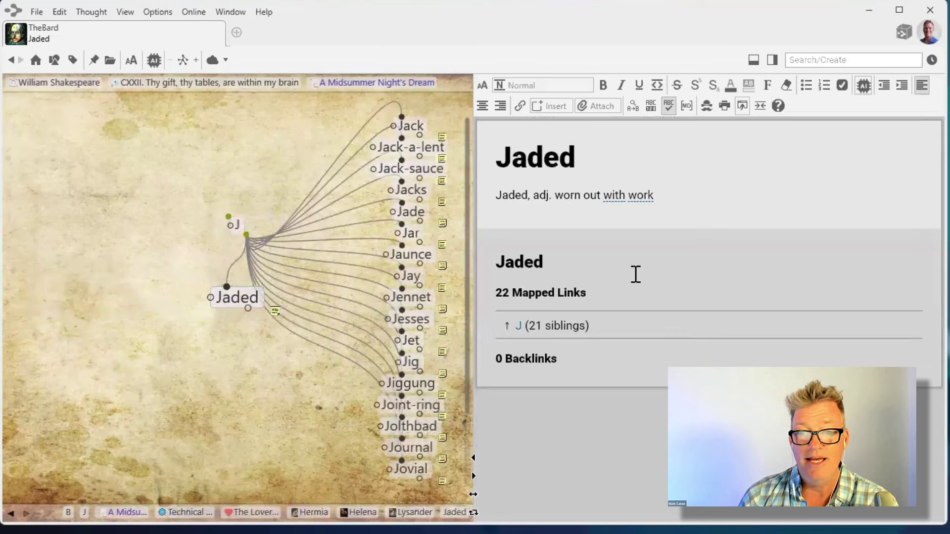
scroll(635, 274, "down", 1)
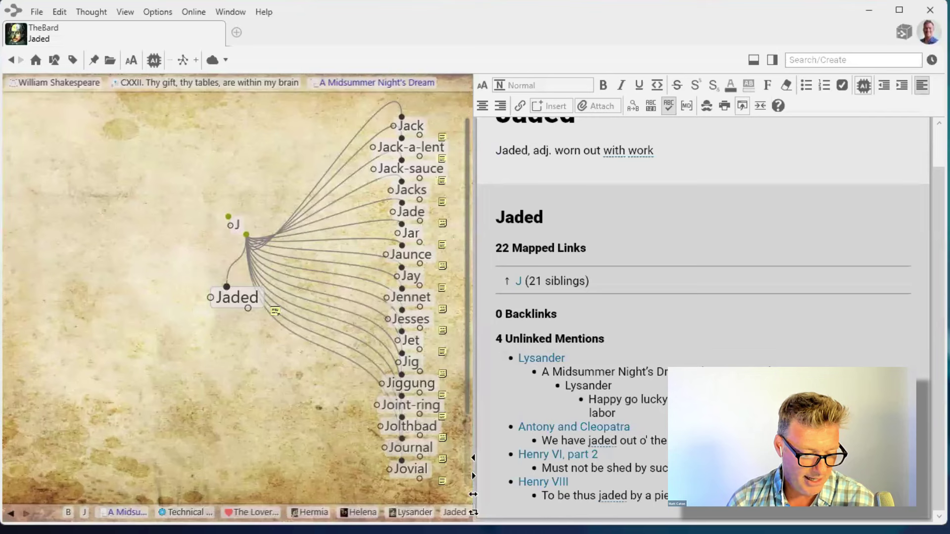
Open the Scout Research brain in a new tab
left_click(236, 34)
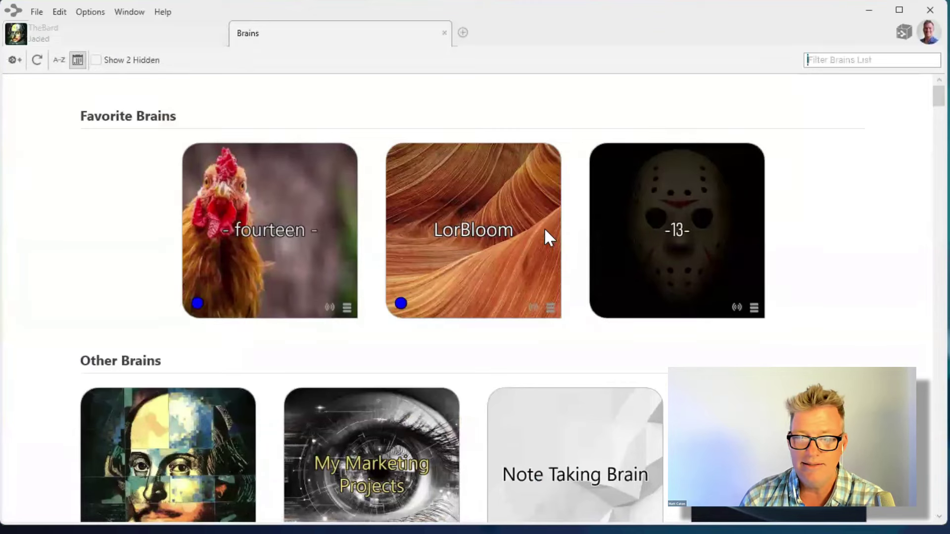
scroll(430, 298, "down", 7)
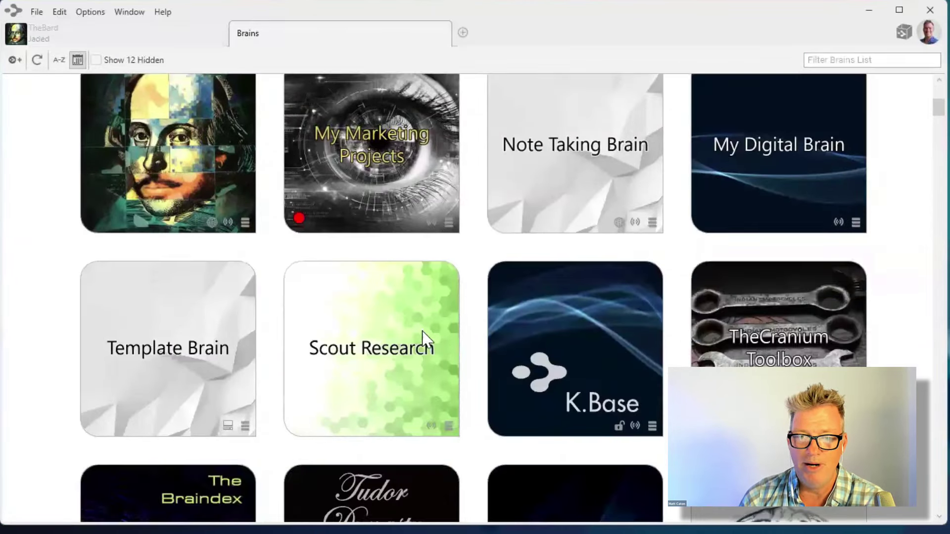
left_click(400, 349)
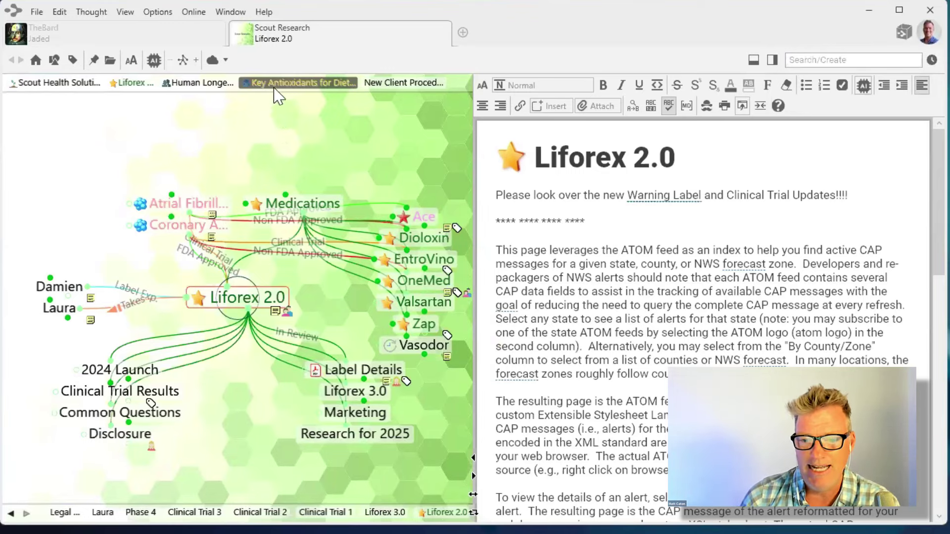
Navigate between Liforex 2.0 and Liforex 3.0, ending in Clinical Trial 1, and read through its notes
left_click(374, 398)
left_click(246, 225)
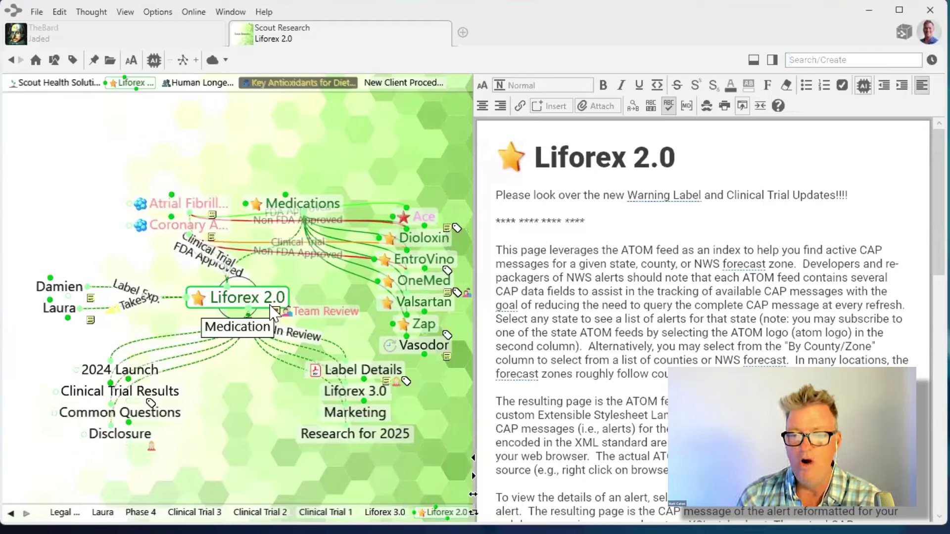
left_click(361, 394)
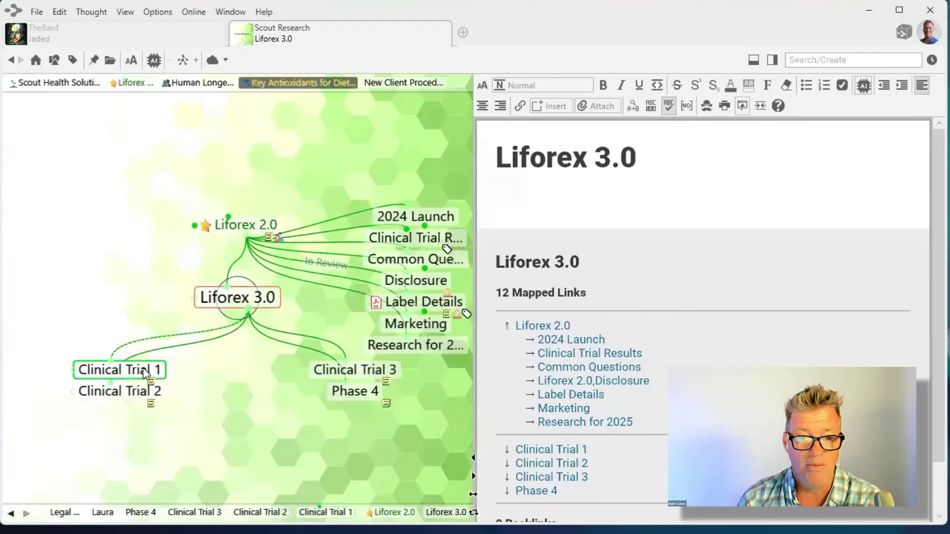
left_click(145, 375)
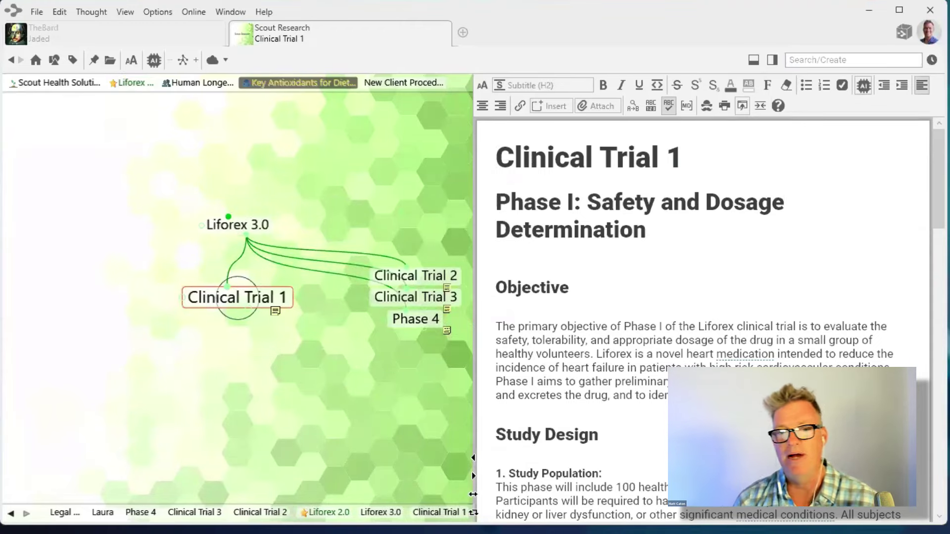
scroll(643, 308, "down", 12)
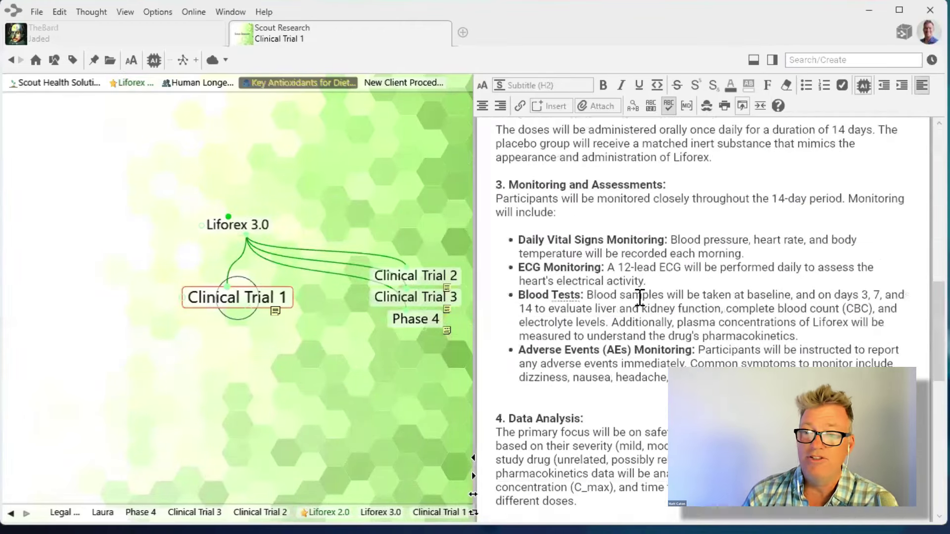
scroll(638, 299, "down", 6)
Visit the sibling thoughts Clinical Trial 2 and Clinical Trial 3 and look through their notes
left_click(383, 275)
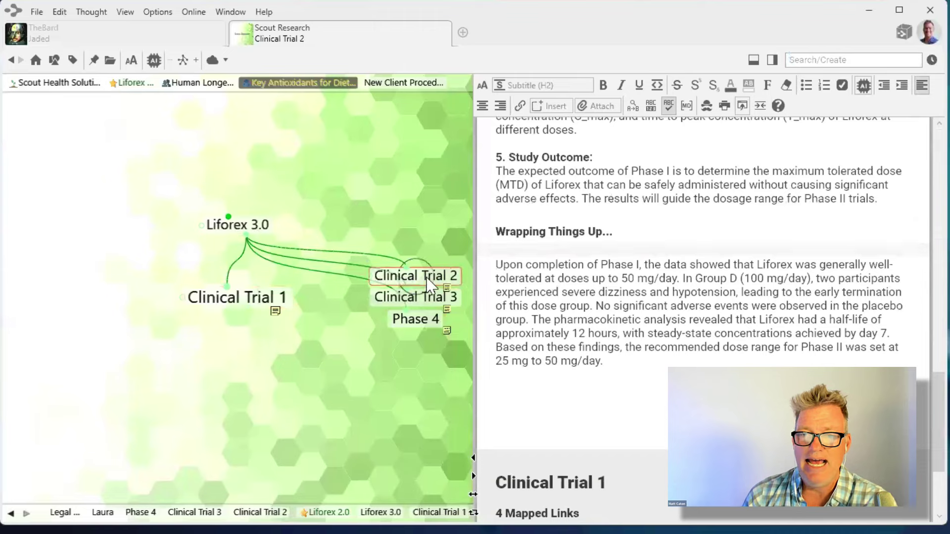
scroll(632, 213, "down", 15)
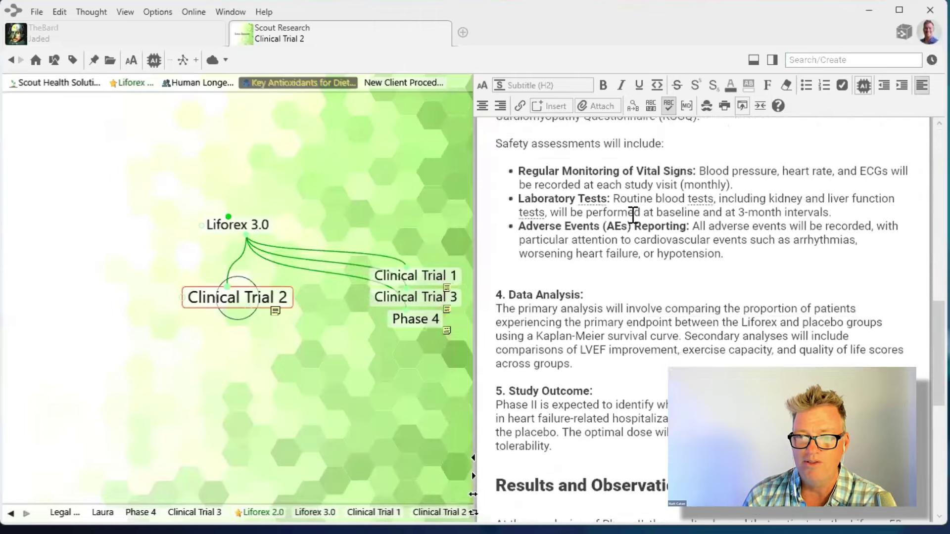
scroll(630, 216, "down", 3)
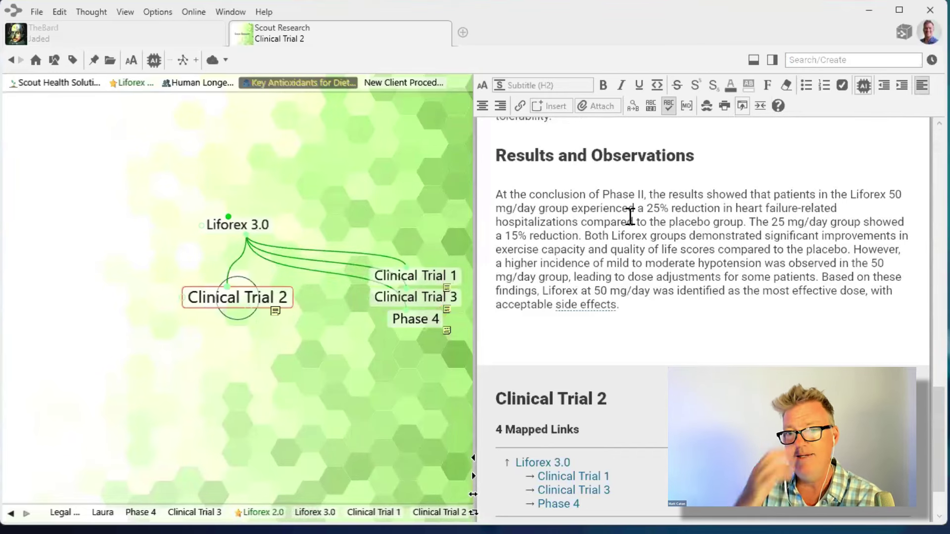
left_click(415, 298)
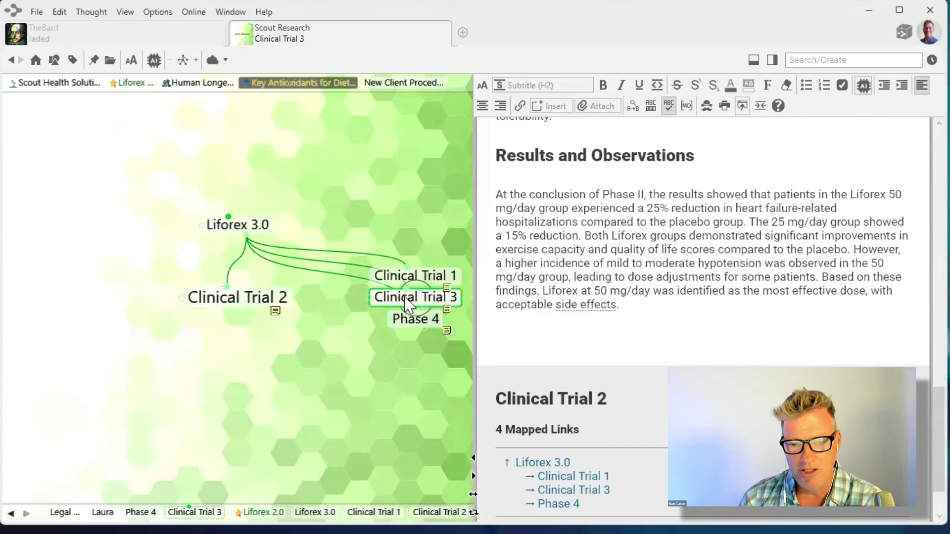
scroll(632, 270, "down", 4)
scroll(633, 268, "up", 4)
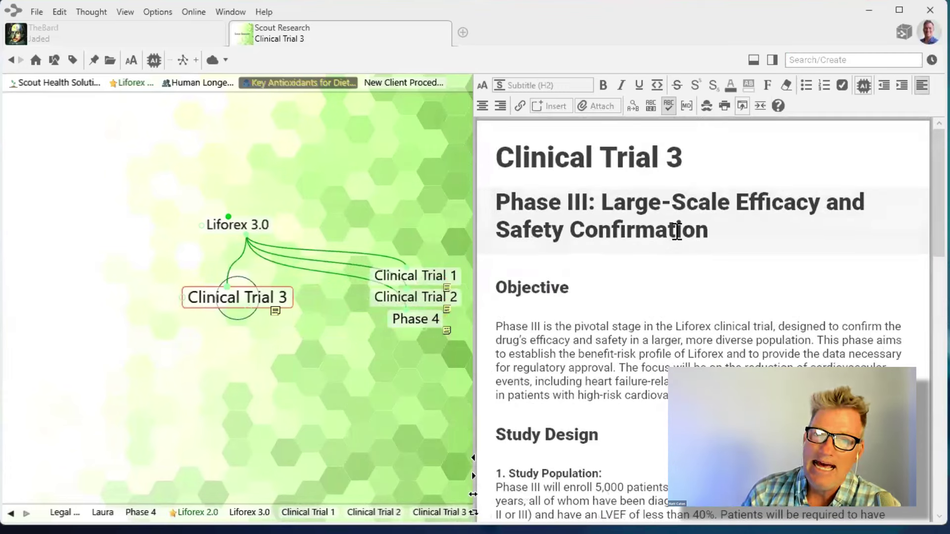
scroll(678, 227, "down", 8)
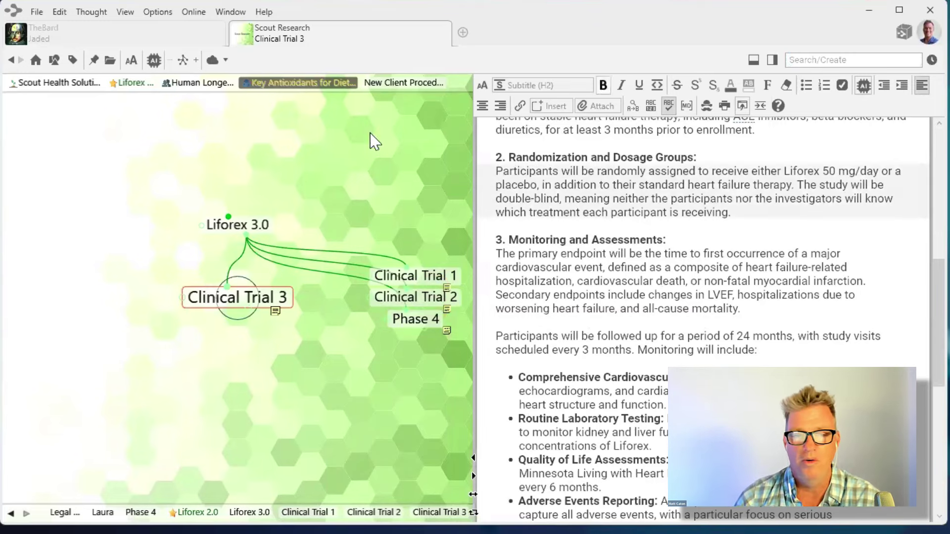
Return to Liforex 3.0 and merge its child thoughts Clinical Trial 1, Clinical Trial 2 and Clinical Trial 3 into one
left_click(242, 225)
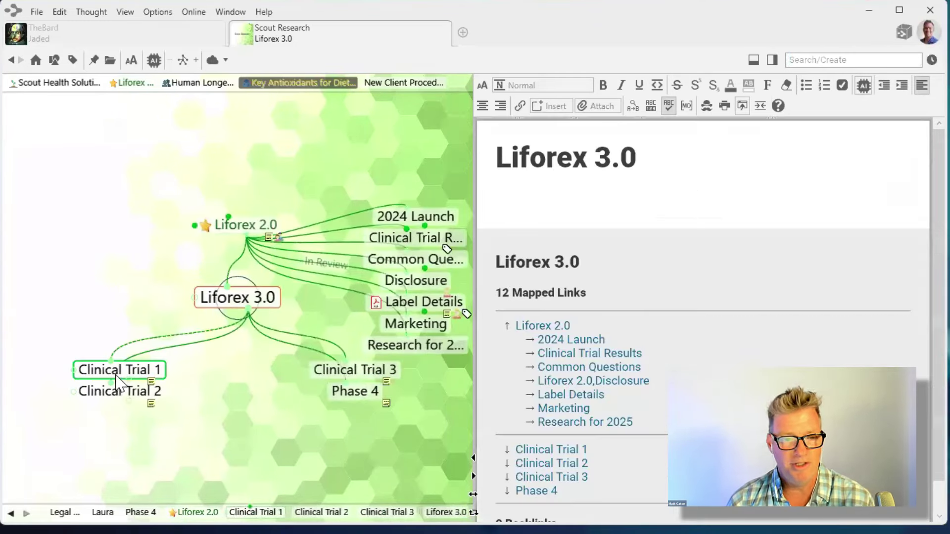
left_click(117, 382, "ctrl")
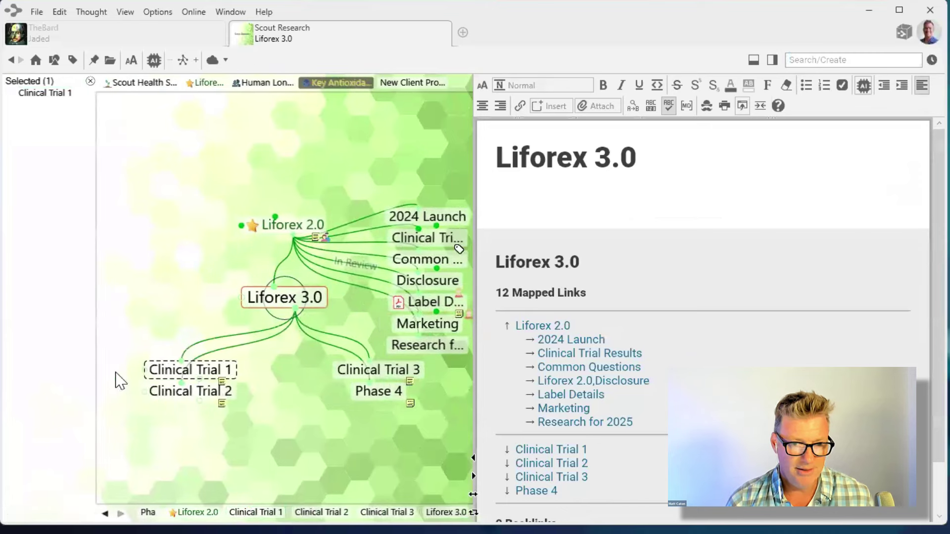
left_click(193, 390, "ctrl")
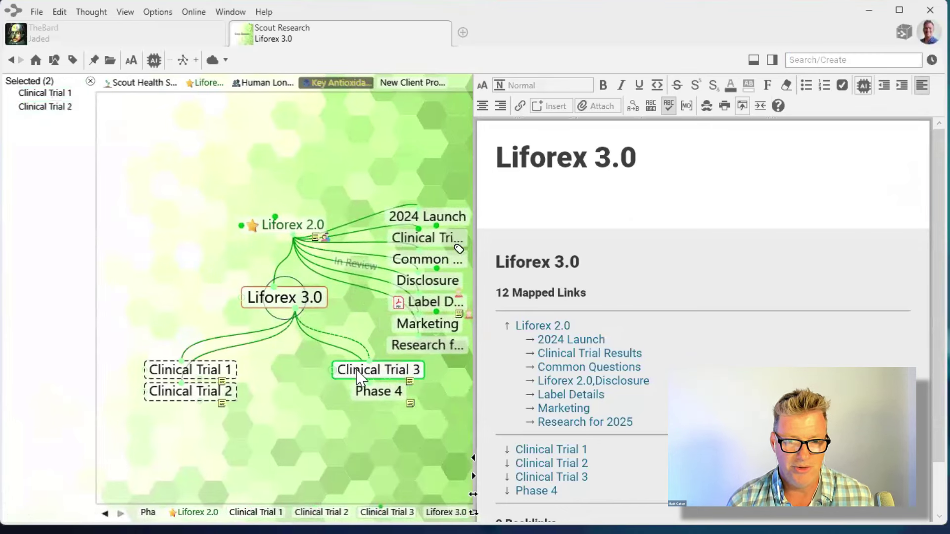
left_click(376, 369, "ctrl")
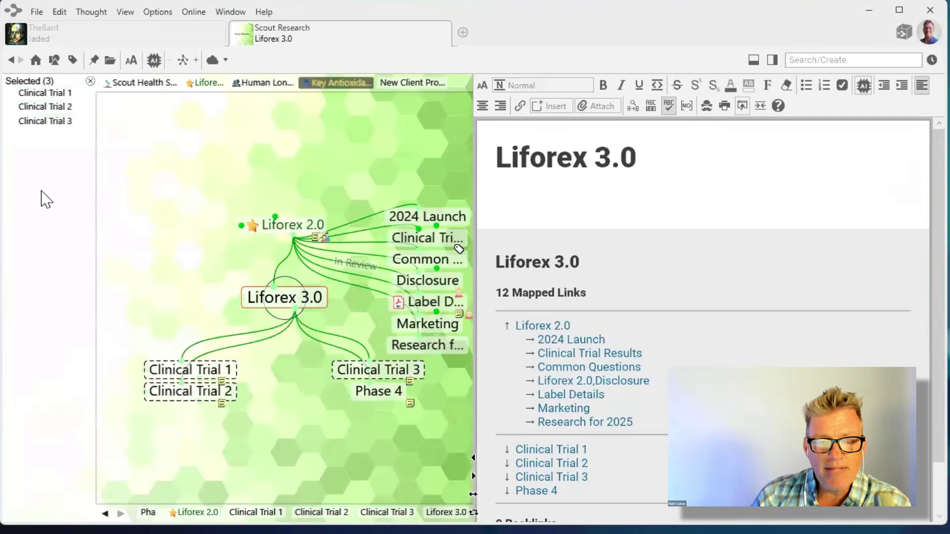
right_click(63, 203)
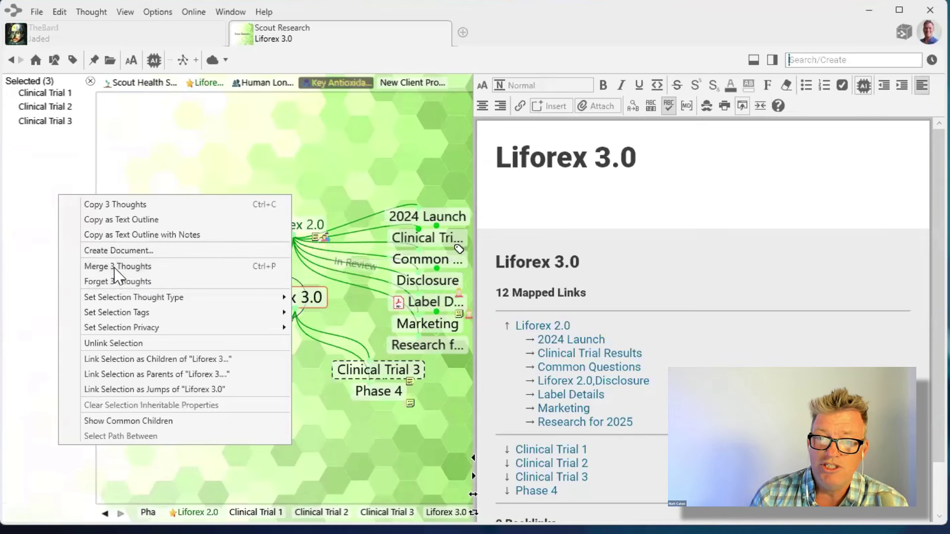
left_click(93, 267)
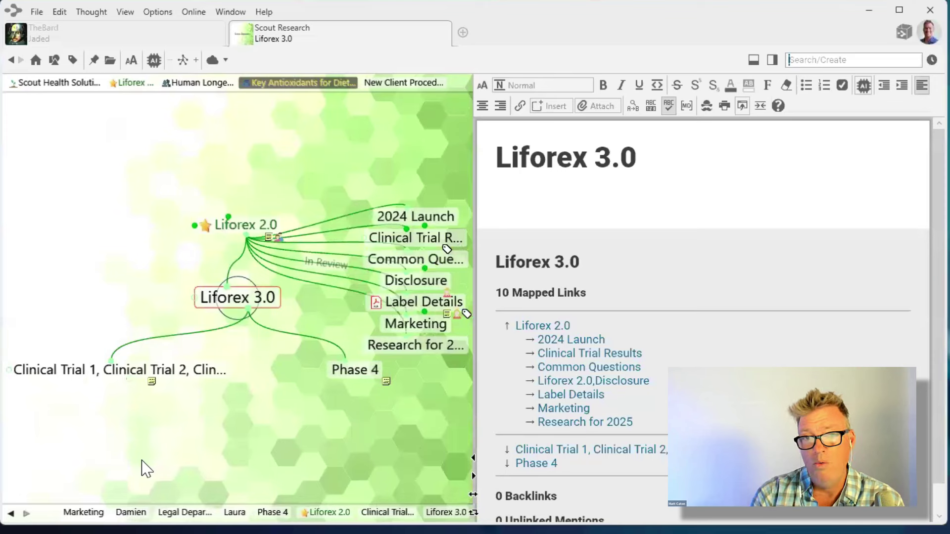
Open the merged clinical trials thought under Liforex 3.0 and rename it Clinical Trials
left_click(187, 372)
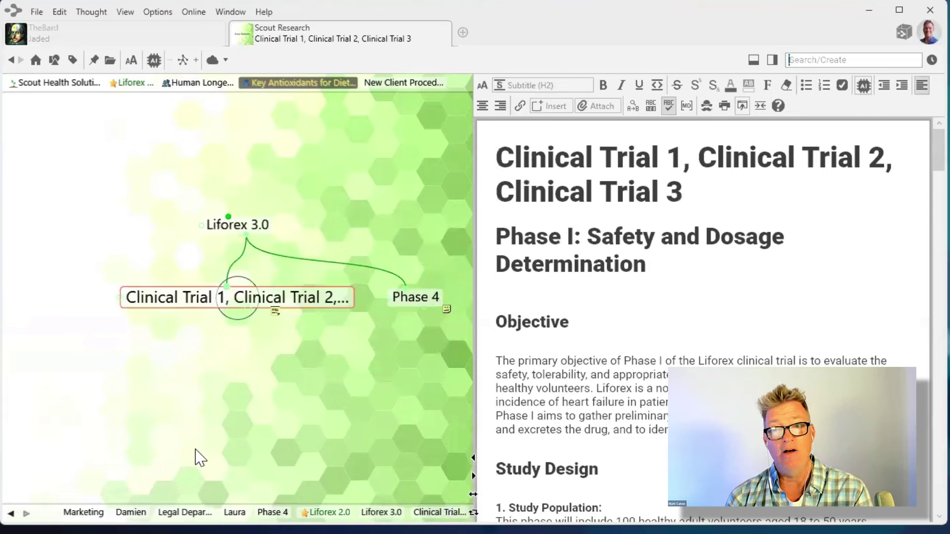
left_click(258, 300)
left_click(158, 319)
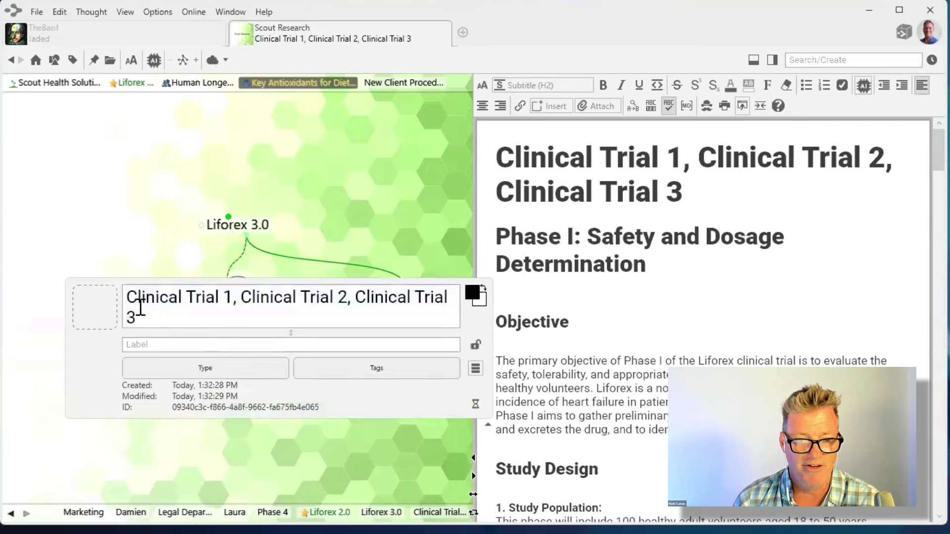
key("ctrl+a")
type("C")
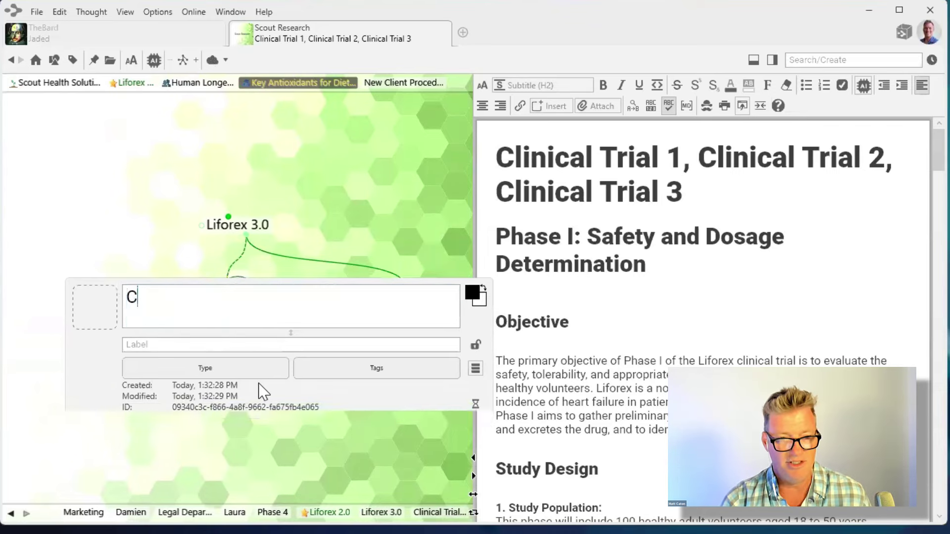
type("linical Trials")
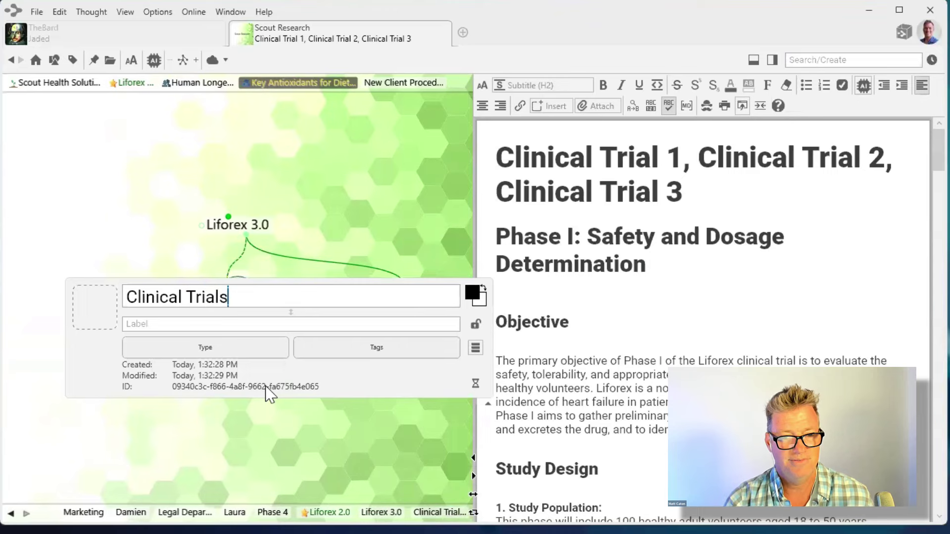
key("Return")
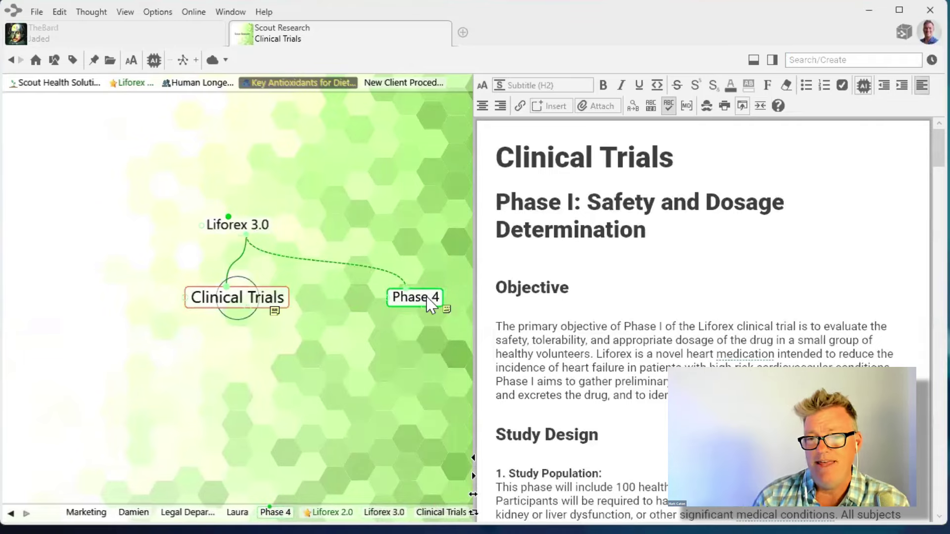
Read through the merged Clinical Trials notes from Phase I to the Data Analysis section of Phase III
scroll(772, 267, "down", 10)
scroll(779, 265, "down", 15)
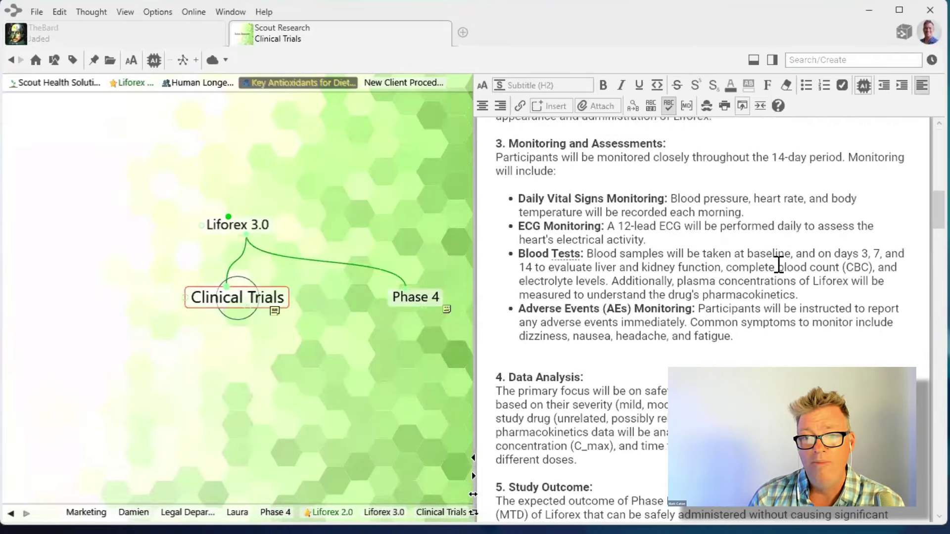
scroll(779, 264, "down", 2)
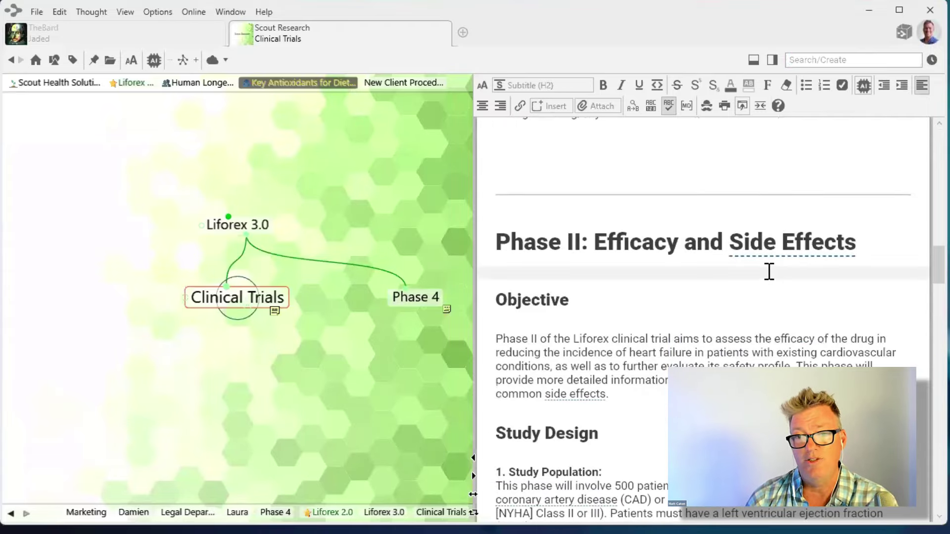
scroll(769, 270, "down", 20)
scroll(769, 271, "down", 20)
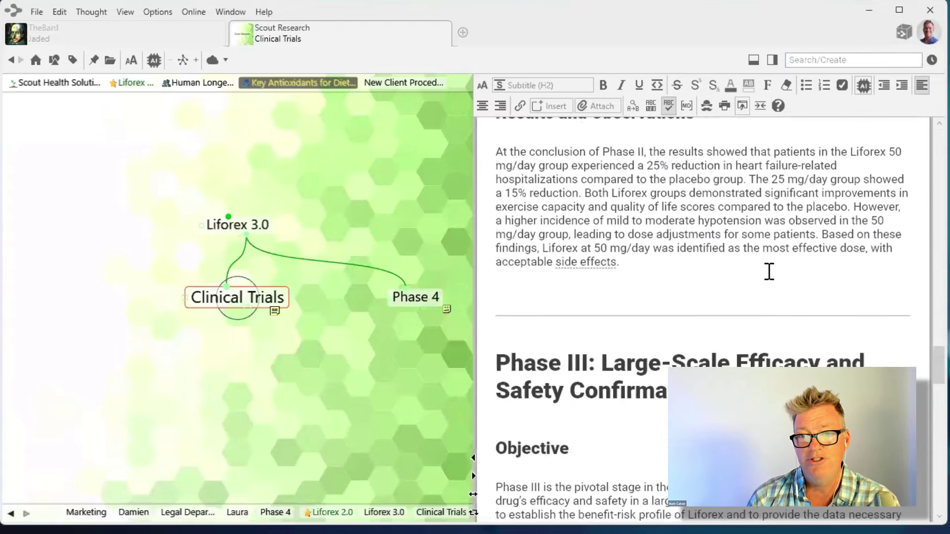
scroll(770, 270, "down", 20)
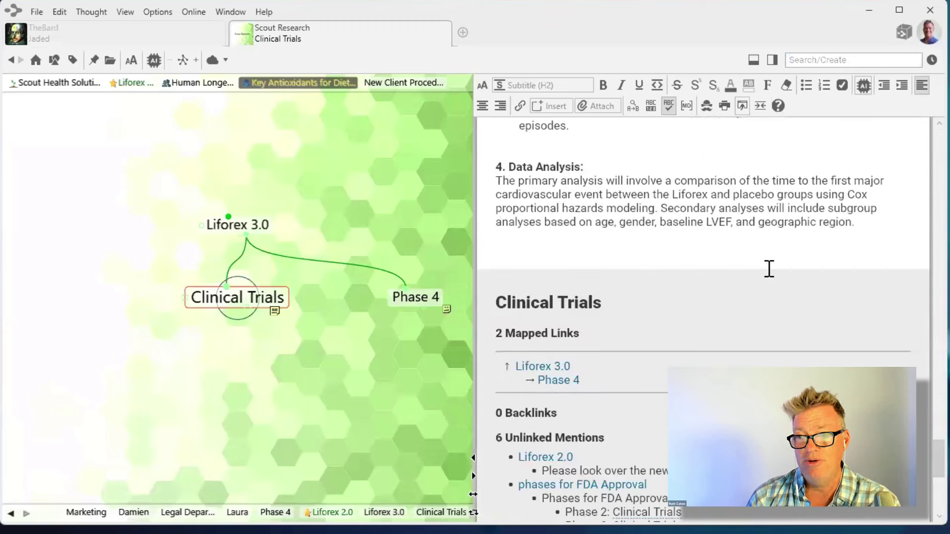
scroll(767, 264, "up", 4)
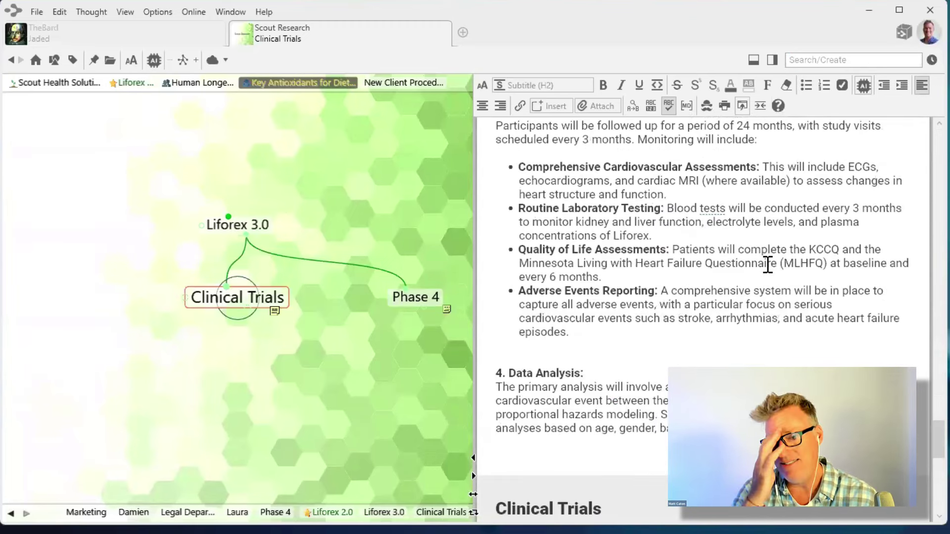
scroll(685, 150, "down", 3)
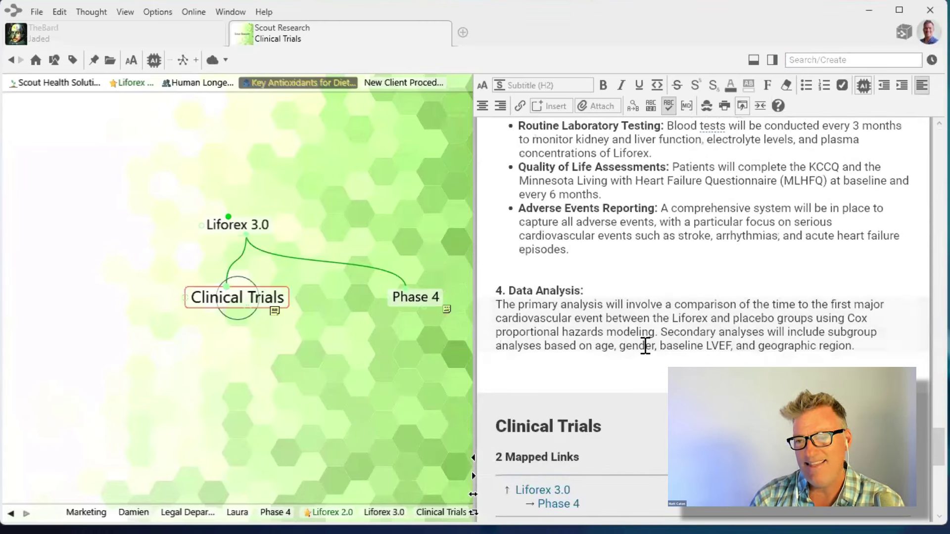
Generate an AI summary of the Clinical Trials note, look it over and accept it
left_click(863, 90)
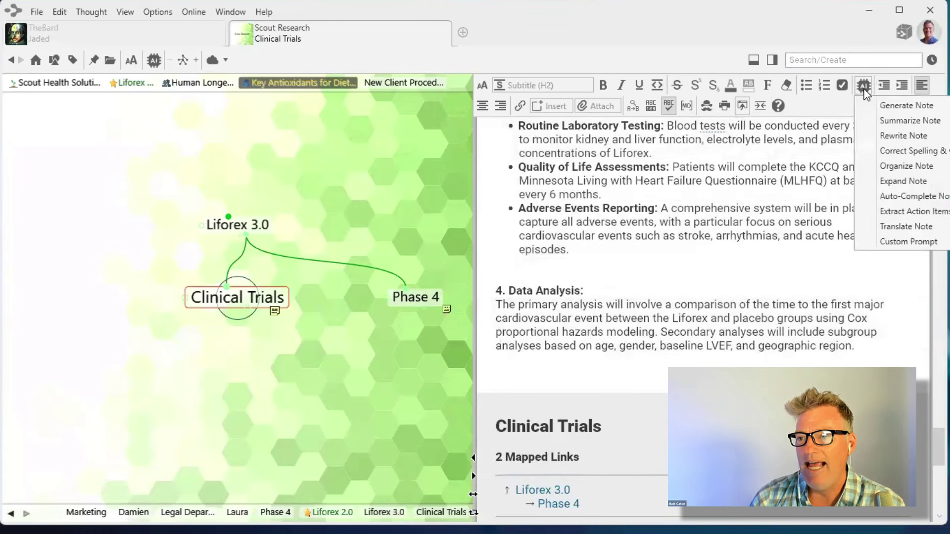
left_click(889, 122)
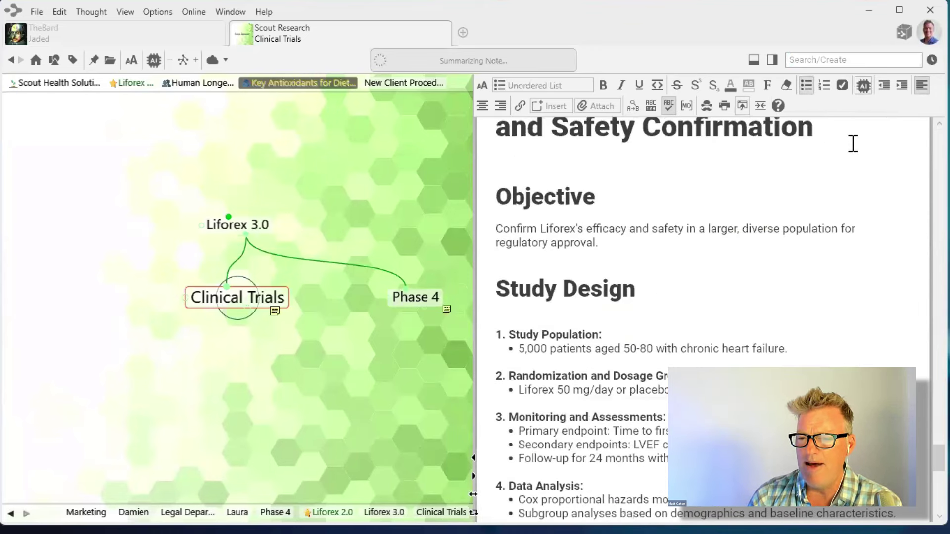
scroll(884, 220, "down", 2)
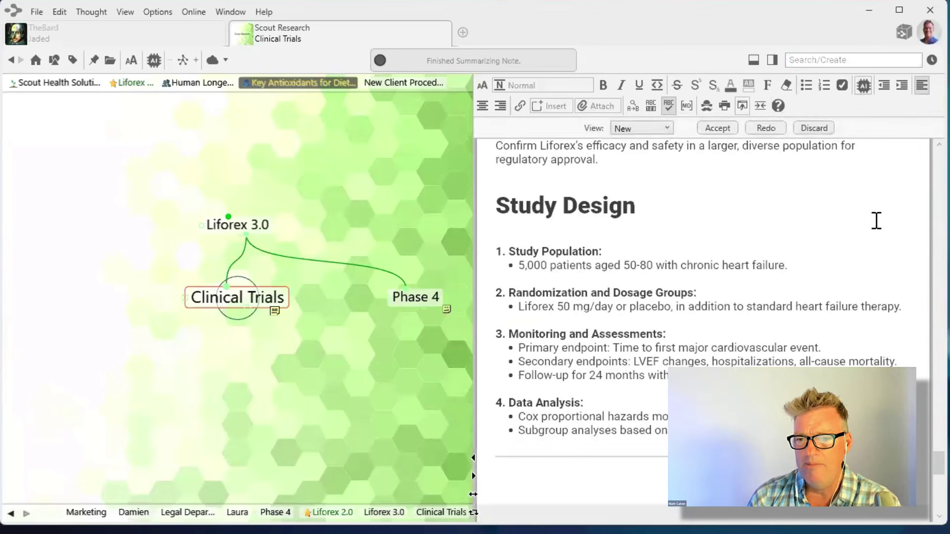
scroll(874, 221, "up", 3)
scroll(871, 224, "up", 10)
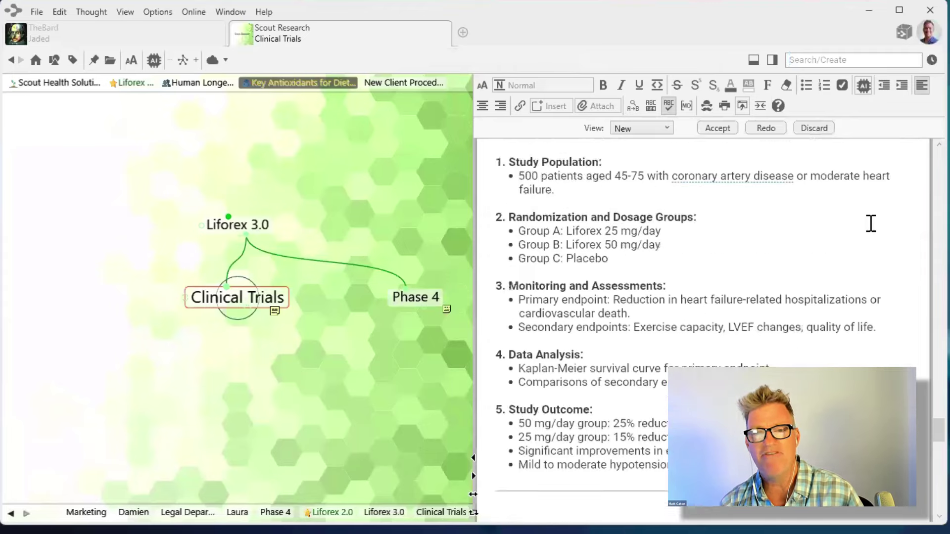
scroll(871, 223, "up", 6)
scroll(871, 223, "down", 9)
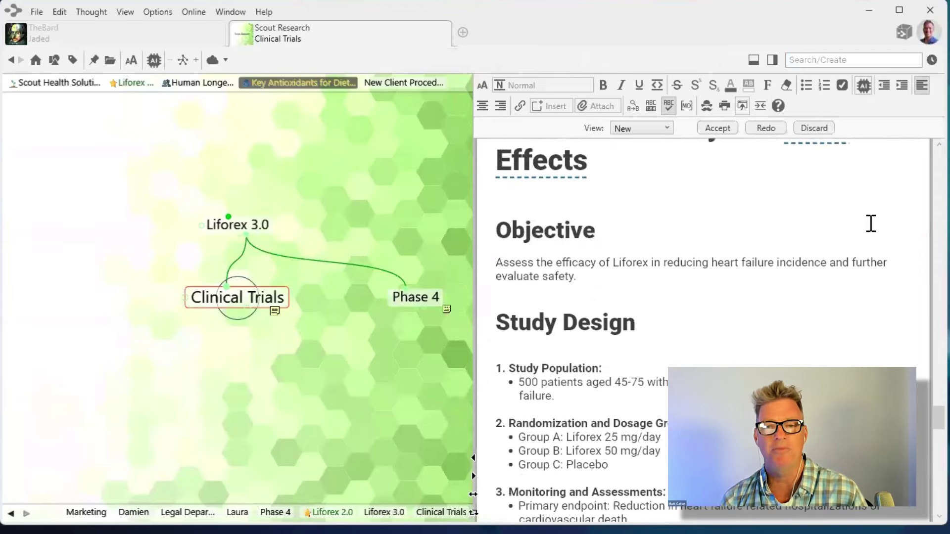
scroll(870, 223, "down", 3)
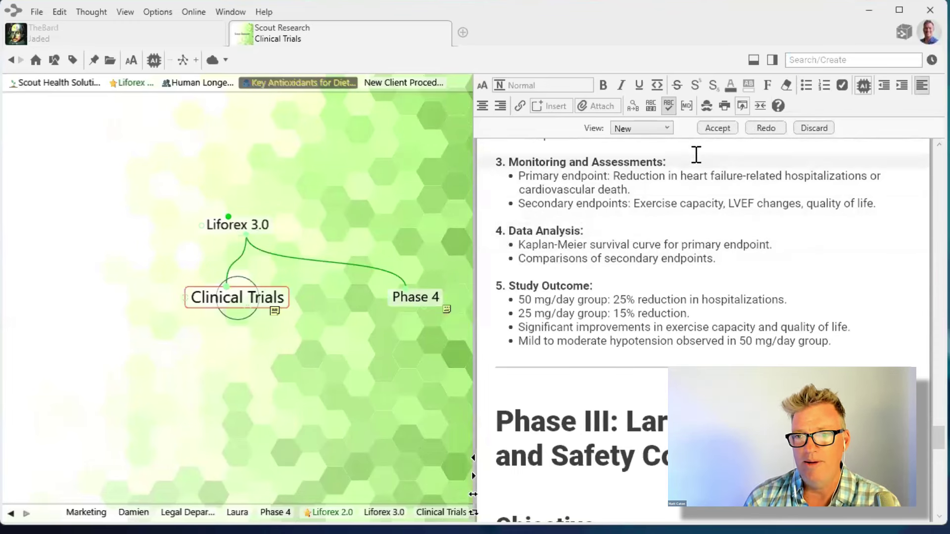
left_click(718, 128)
Insert an extra divider line between the original notes and the Phase I summary heading, and look through the summary
scroll(760, 299, "up", 10)
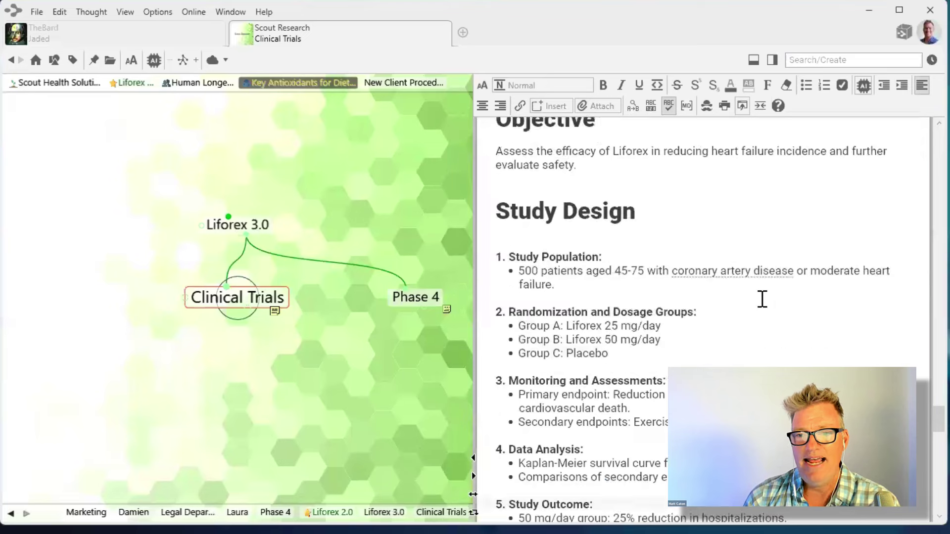
scroll(761, 299, "up", 3)
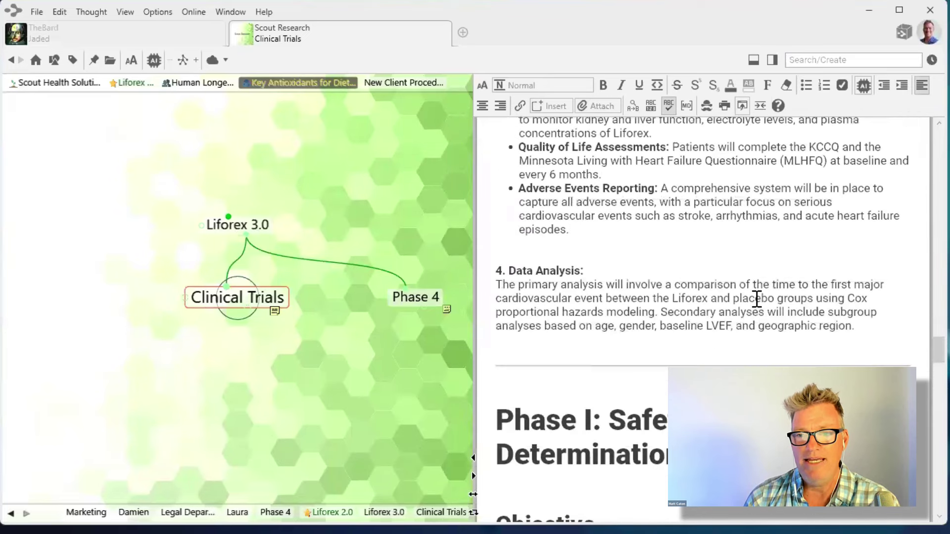
left_click(505, 377)
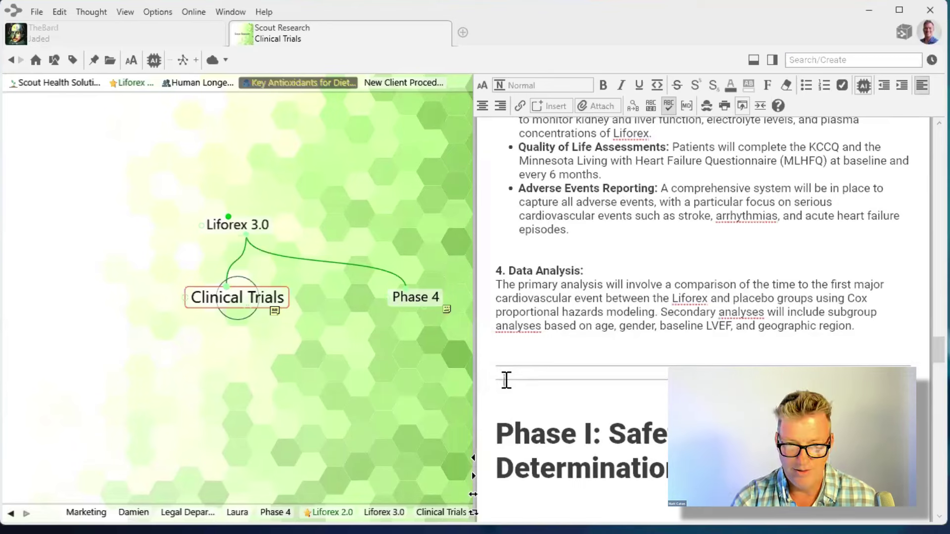
key("Return")
scroll(620, 317, "down", 2)
scroll(621, 316, "down", 2)
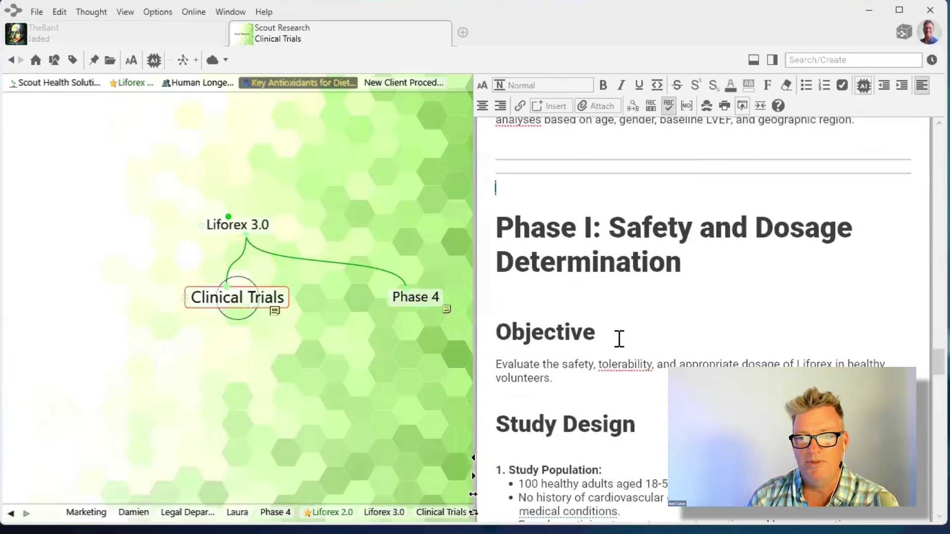
scroll(618, 326, "down", 15)
scroll(702, 297, "down", 20)
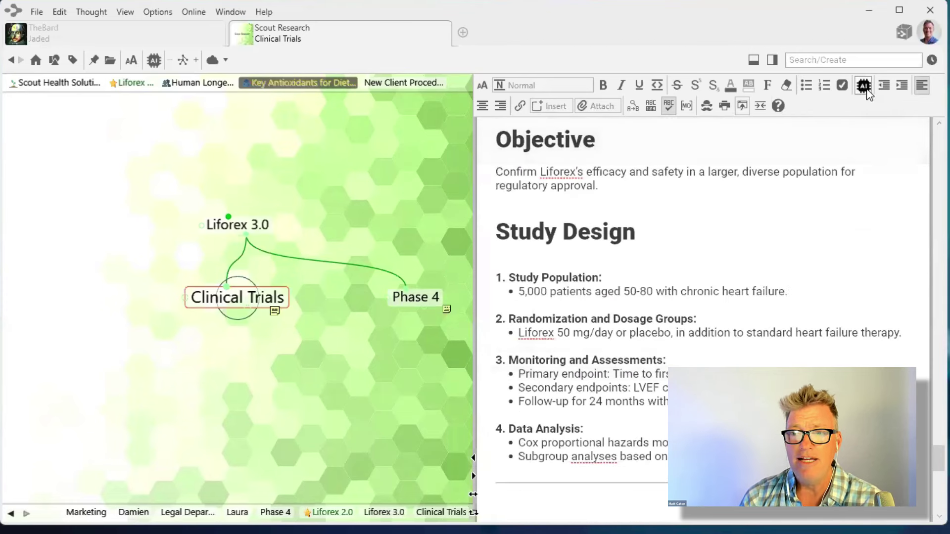
Check the available AI note commands, visit the sibling thought Phase 4 and read through its notes
left_click(865, 88)
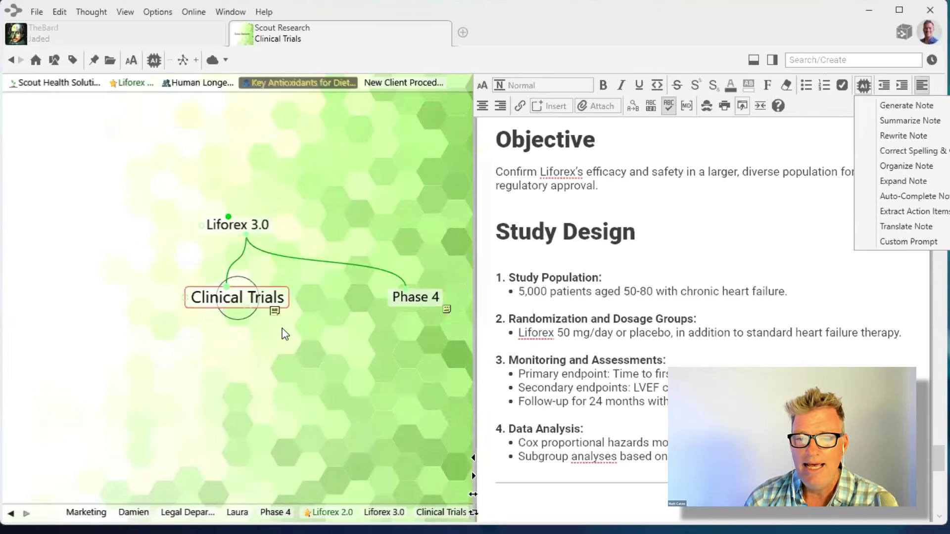
left_click(403, 386)
left_click(426, 299)
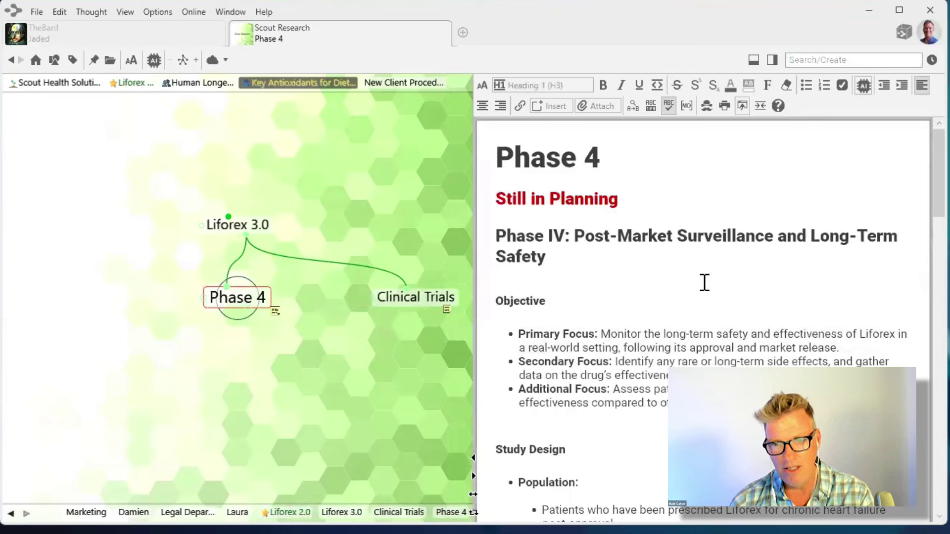
scroll(698, 280, "down", 2)
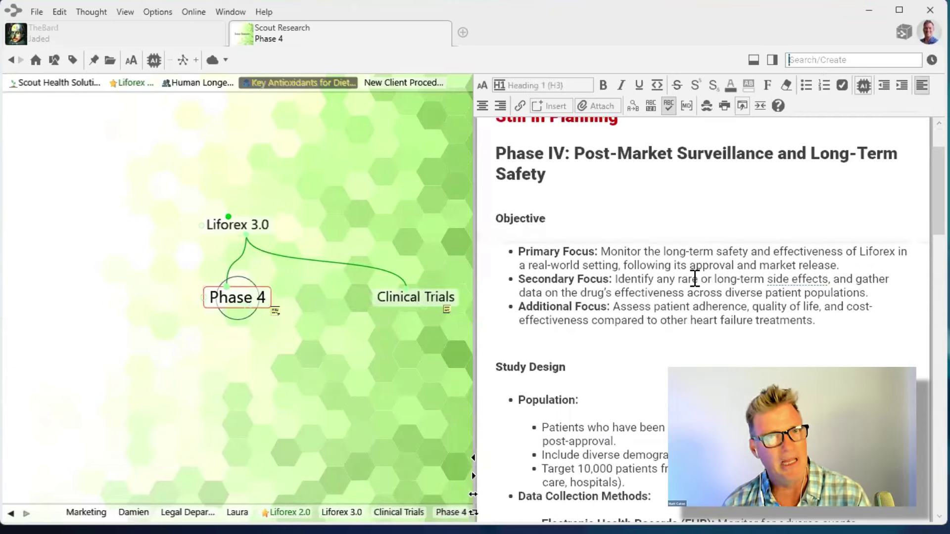
scroll(694, 278, "down", 12)
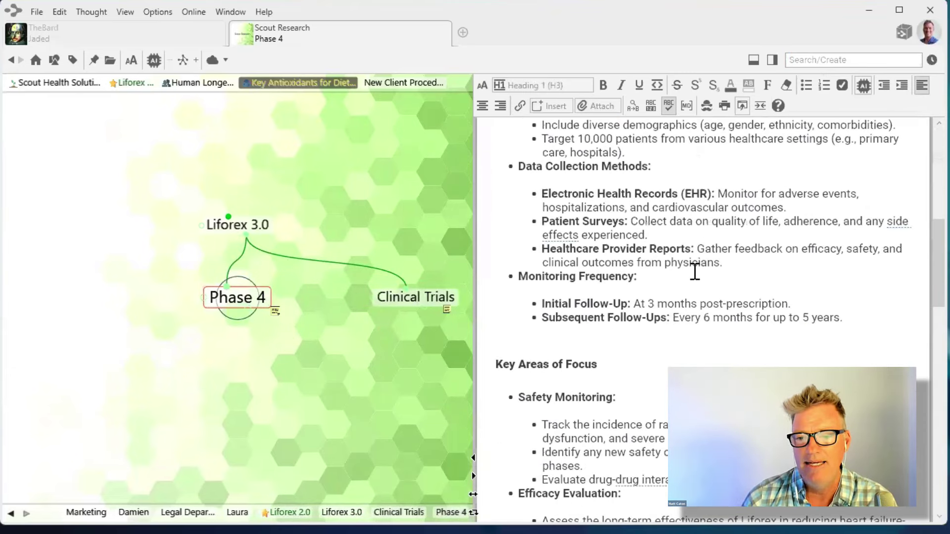
scroll(694, 271, "down", 4)
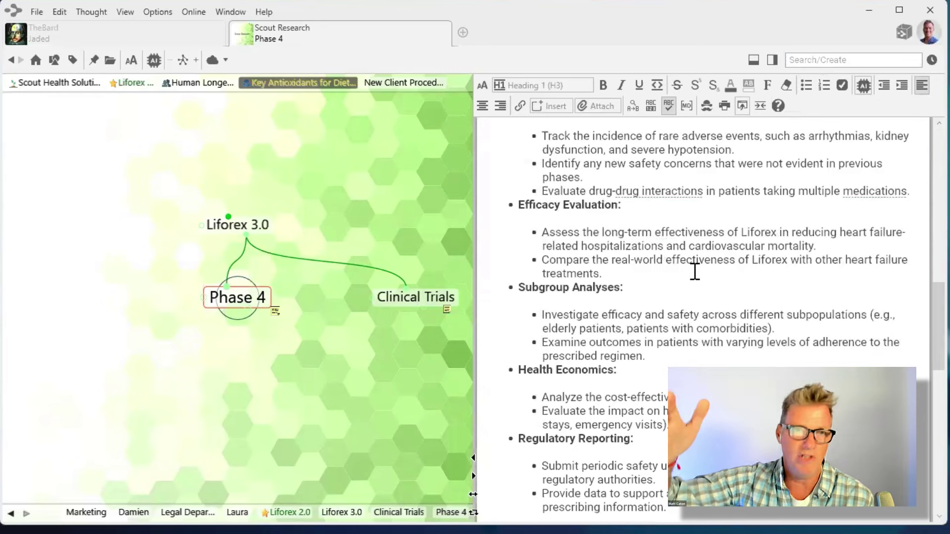
scroll(695, 271, "down", 3)
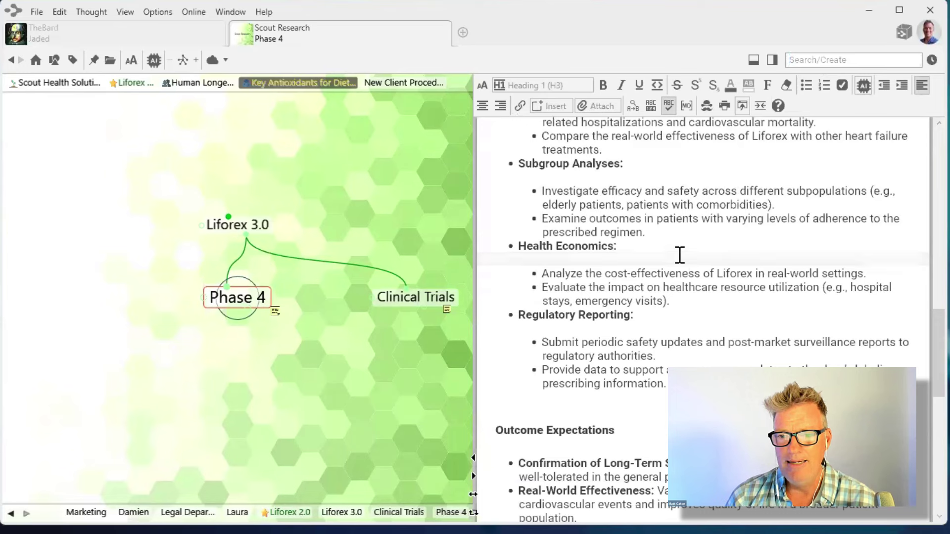
Insert blank lines between the Subgroup Analyses and Health Economics sections of the Phase 4 note
left_click(663, 231)
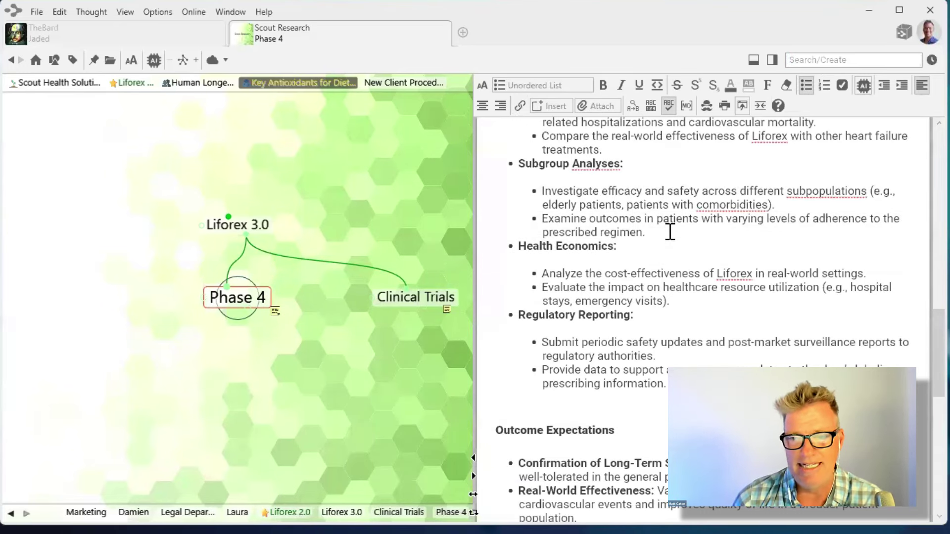
key("Return")
key("Return")
key("Return")
key("Return")
key("Return")
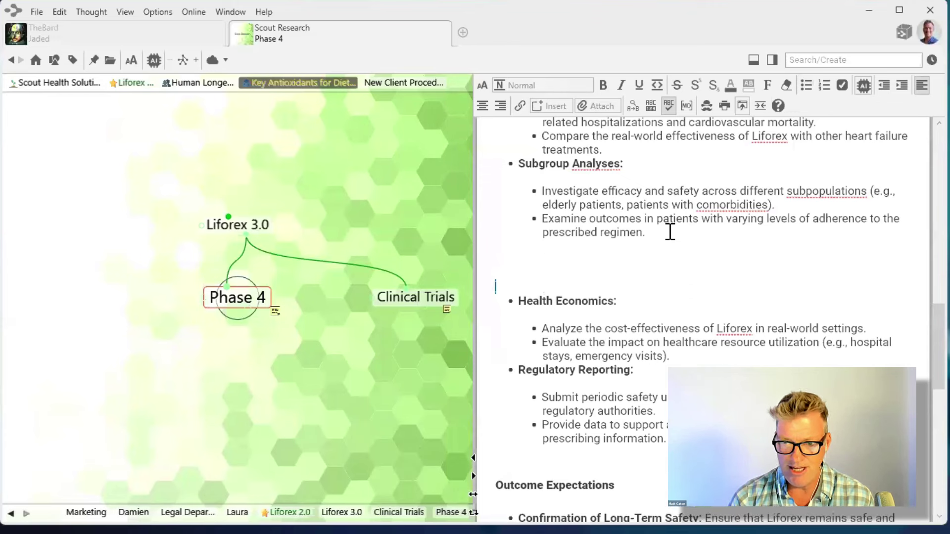
Insert blank lines and a divider line between the Health Economics section and Regulatory Reporting
key("Down")
key("Down")
key("Down")
key("Down")
key("End")
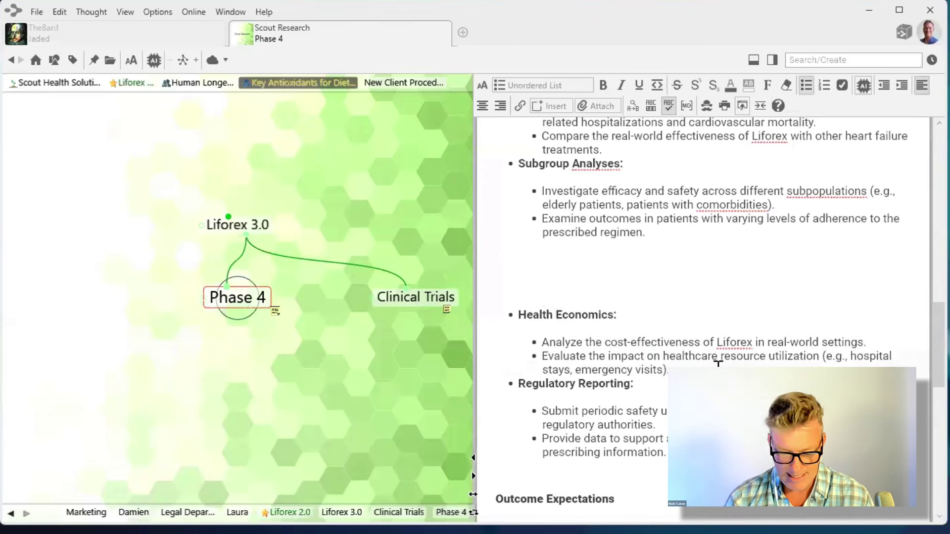
key("Return")
key("Return")
key("Return")
key("Return")
key("Return")
key("Return")
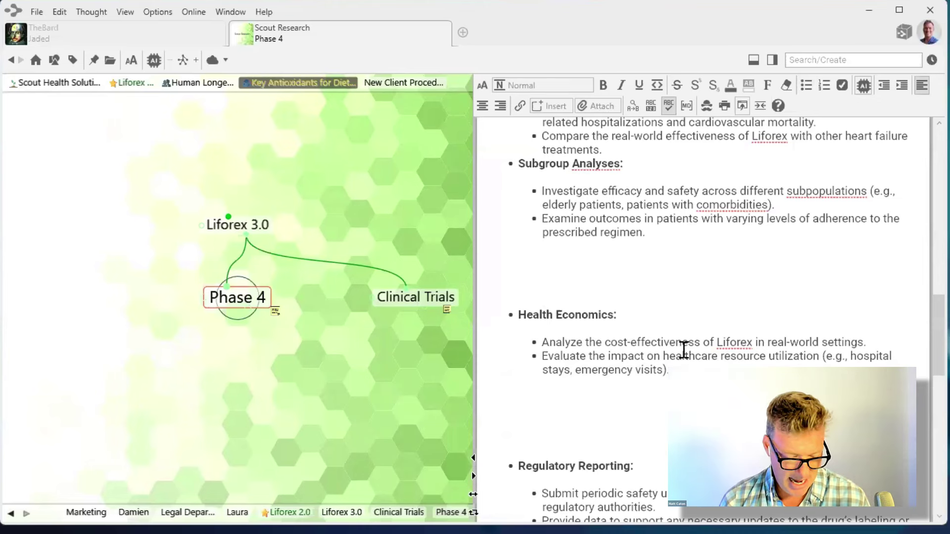
Add a divider line above Health Economics and clear the stray hyphen above Regulatory Reporting
left_click(510, 272)
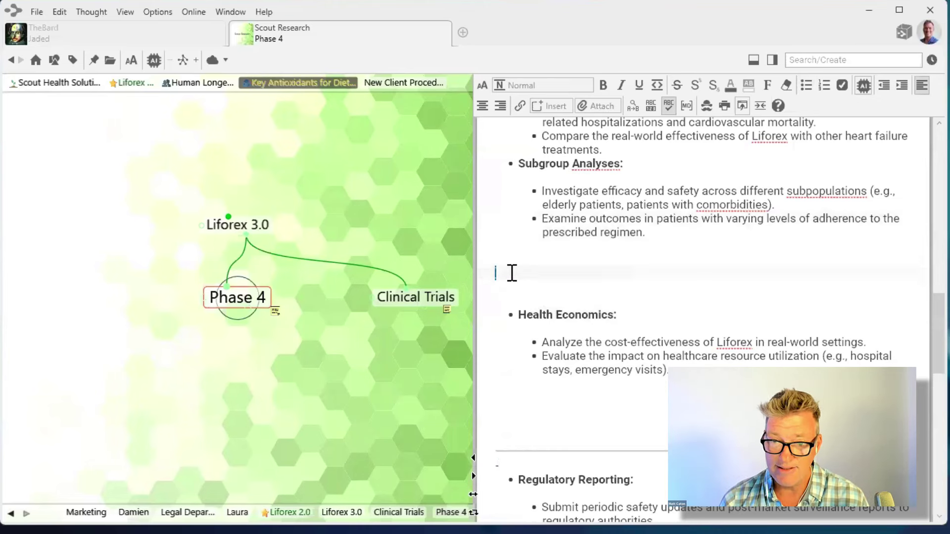
type("---")
key("Return")
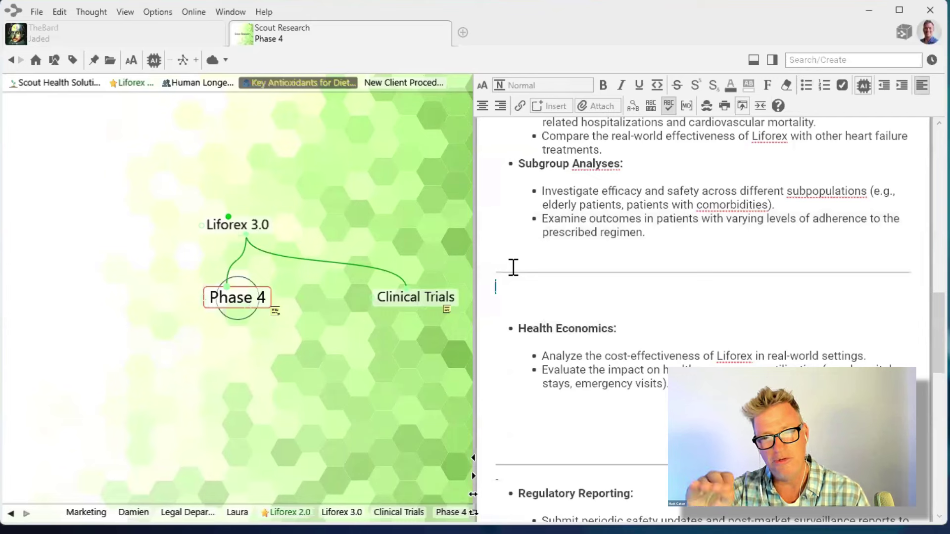
left_click(528, 478)
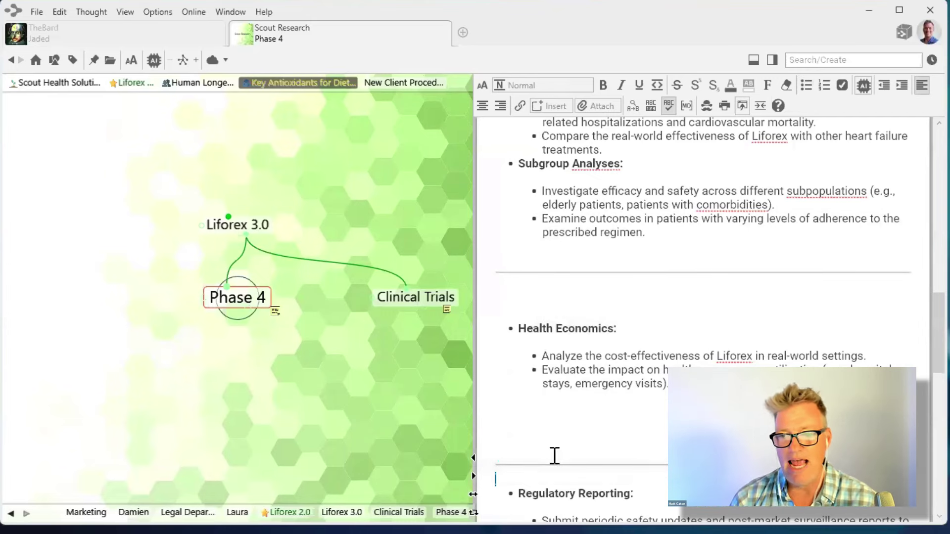
scroll(712, 310, "down", 3)
scroll(714, 310, "up", 3)
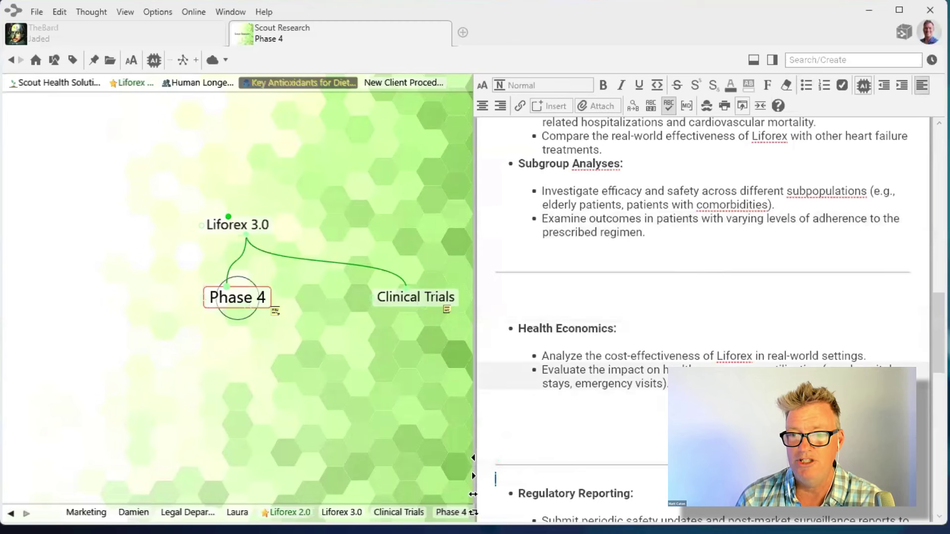
Expand only the Health Economics section of the note with AI and review the generated text
mouse_move(588, 411)
left_mouse_down()
mouse_move(564, 371)
mouse_move(504, 335)
mouse_move(500, 313)
left_mouse_up()
left_click(862, 87)
left_click(862, 87)
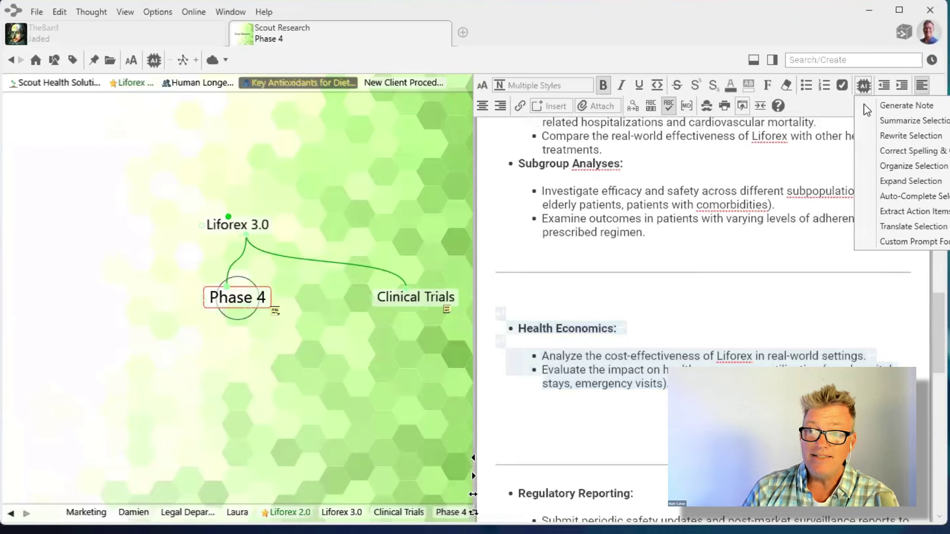
left_click(892, 182)
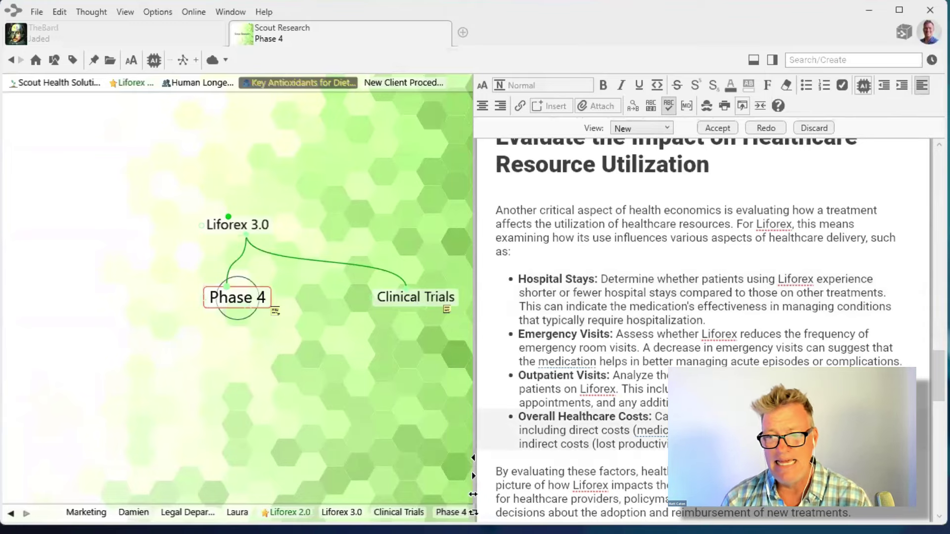
scroll(702, 326, "up", 3)
scroll(702, 326, "up", 5)
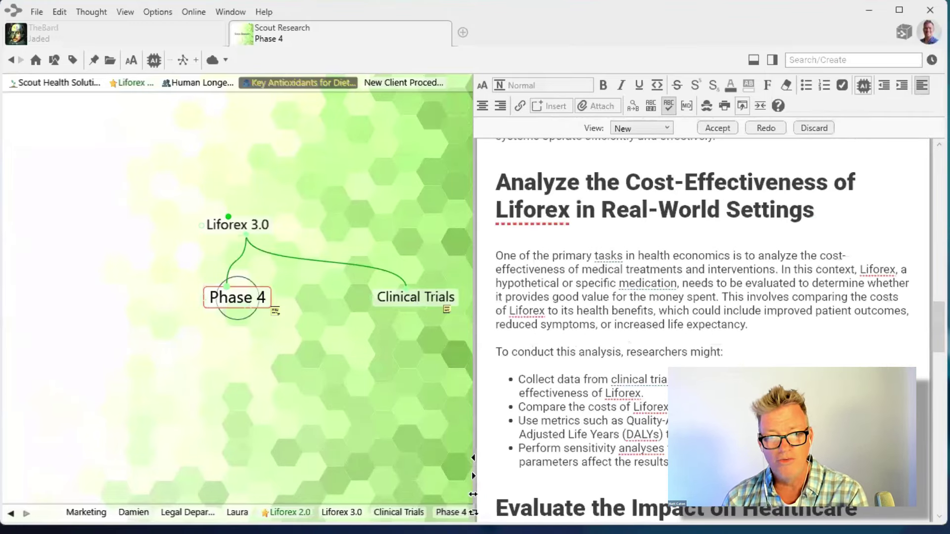
Review the rewritten Health Economics section in the Phase 4 note from its introduction to its closing paragraph
scroll(703, 327, "up", 4)
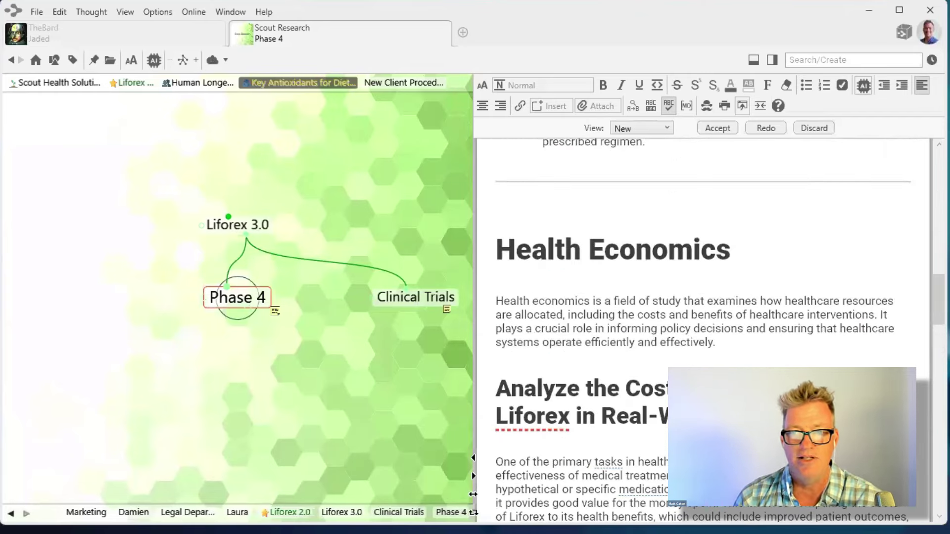
scroll(703, 327, "down", 7)
scroll(473, 493, "down", 8)
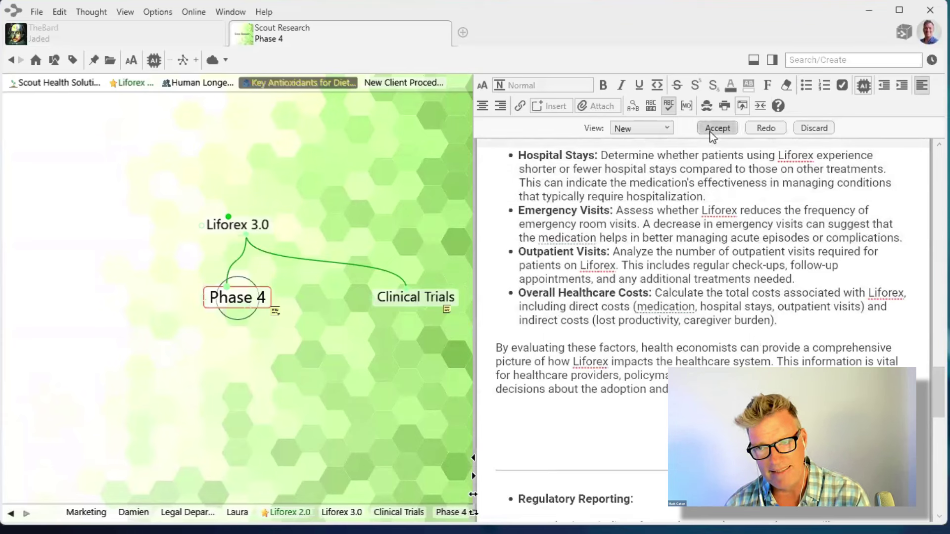
Compare the rewritten Health Economics section with the original text in Merged view and accept the rewrite
left_click(667, 129)
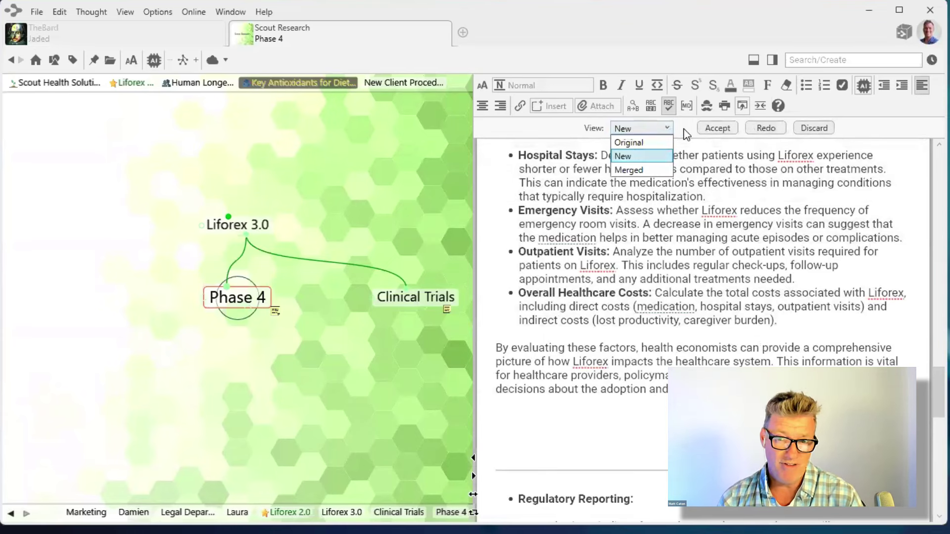
left_click(629, 170)
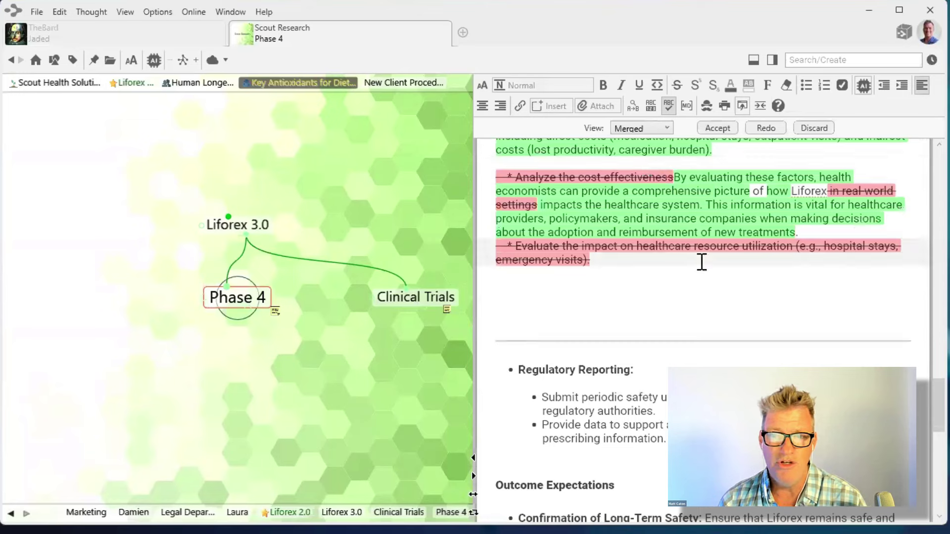
scroll(702, 266, "up", 3)
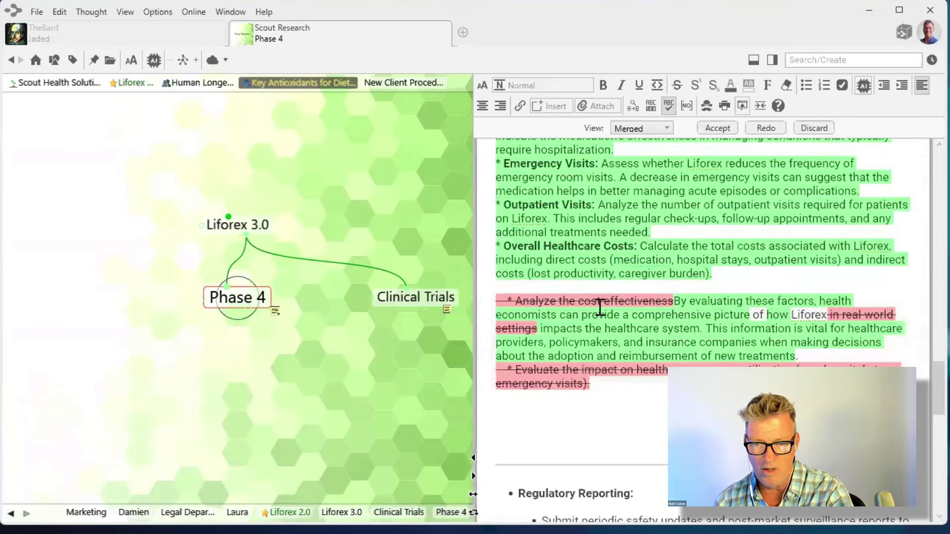
scroll(745, 337, "up", 3)
scroll(740, 334, "up", 6)
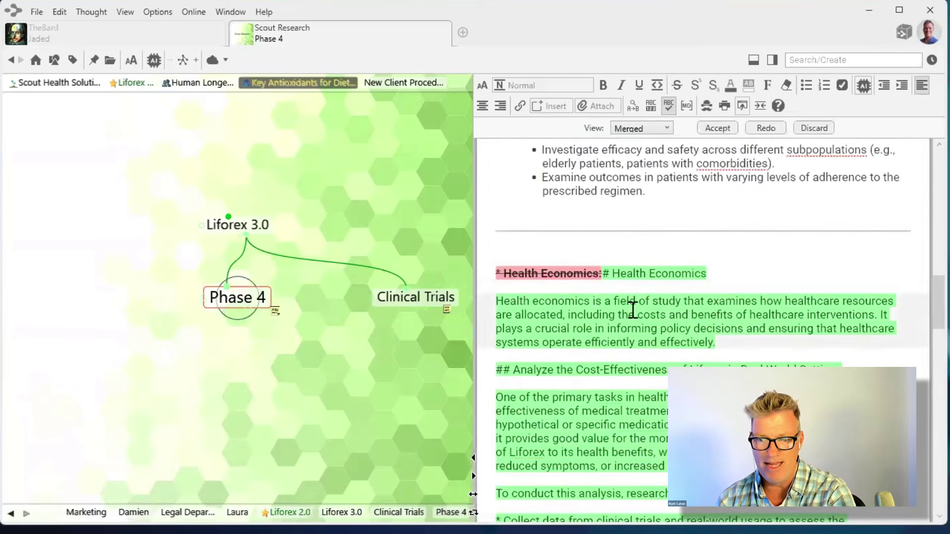
scroll(568, 314, "down", 2)
scroll(629, 319, "down", 1)
scroll(628, 319, "down", 4)
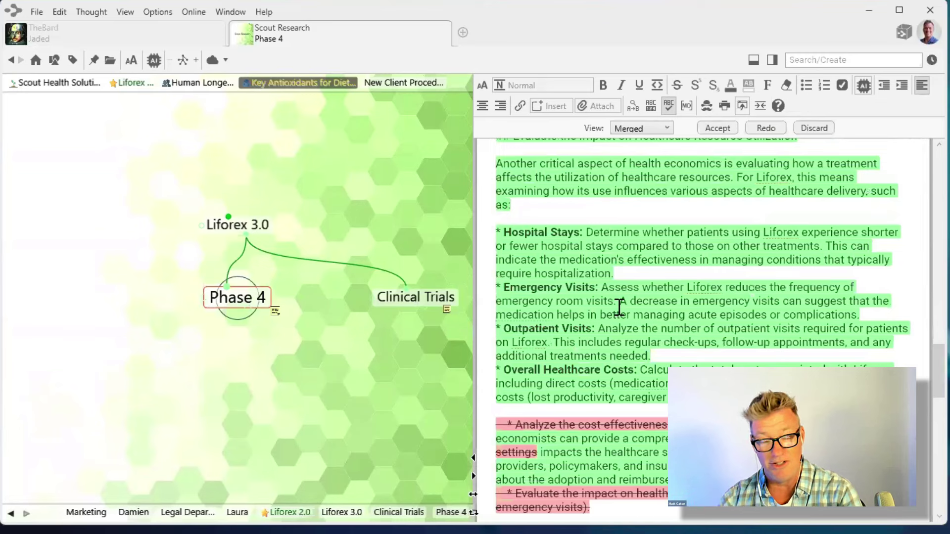
scroll(623, 330, "down", 2)
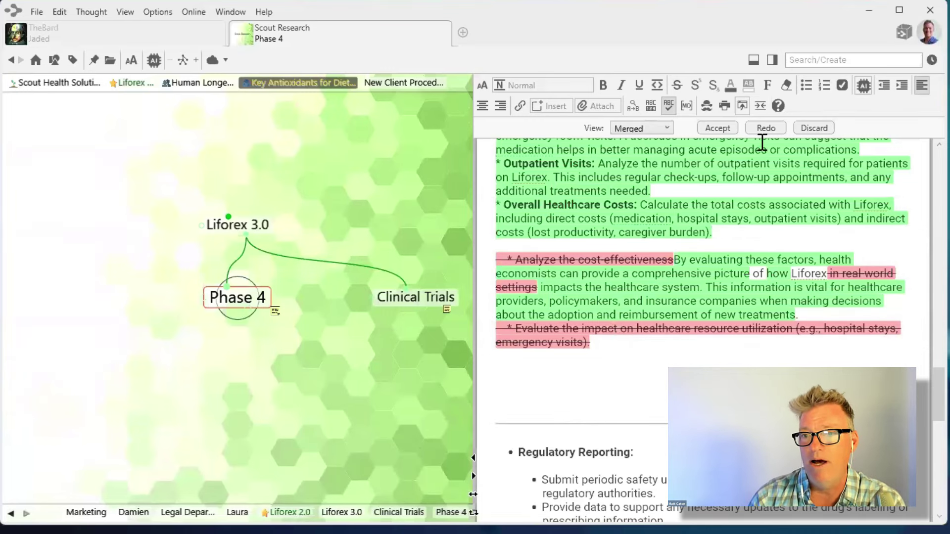
left_click(717, 127)
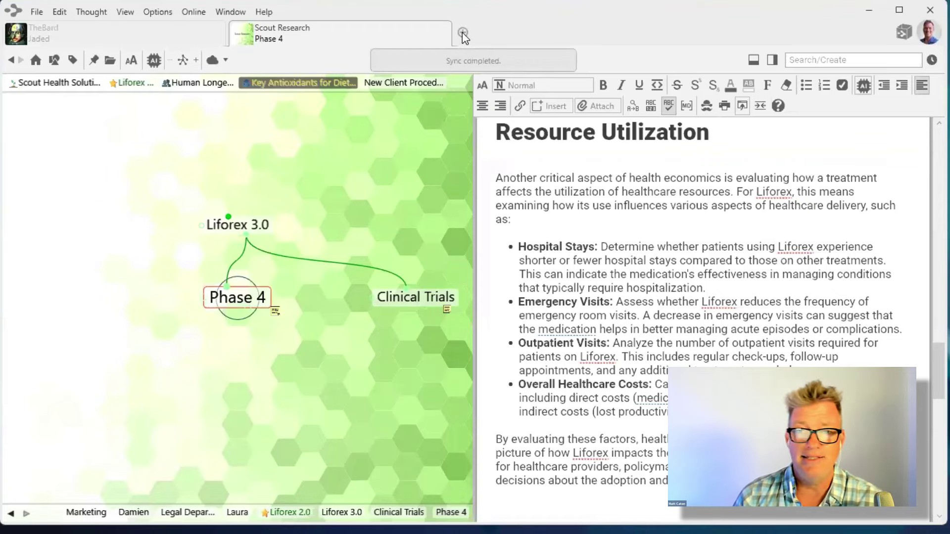
Open the Template Brain in a new tab
left_click(463, 33)
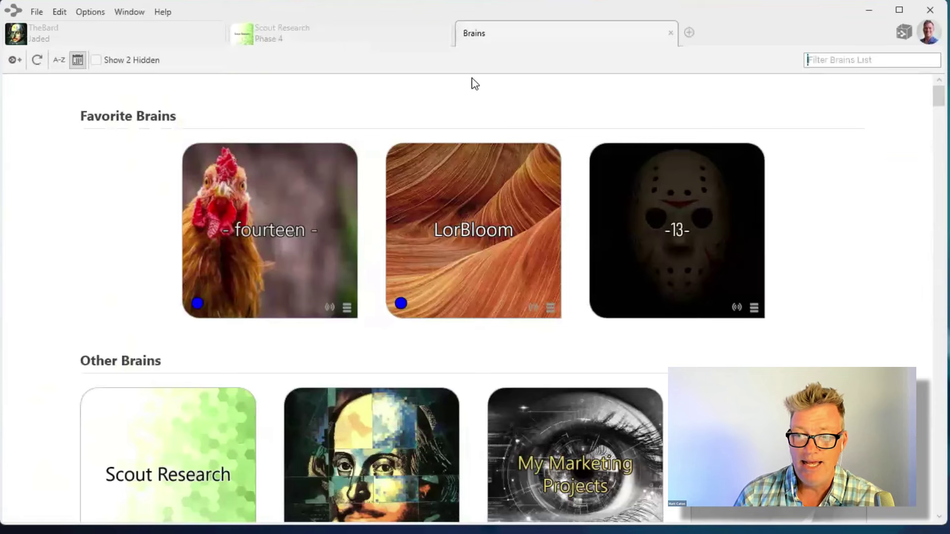
scroll(556, 285, "down", 6)
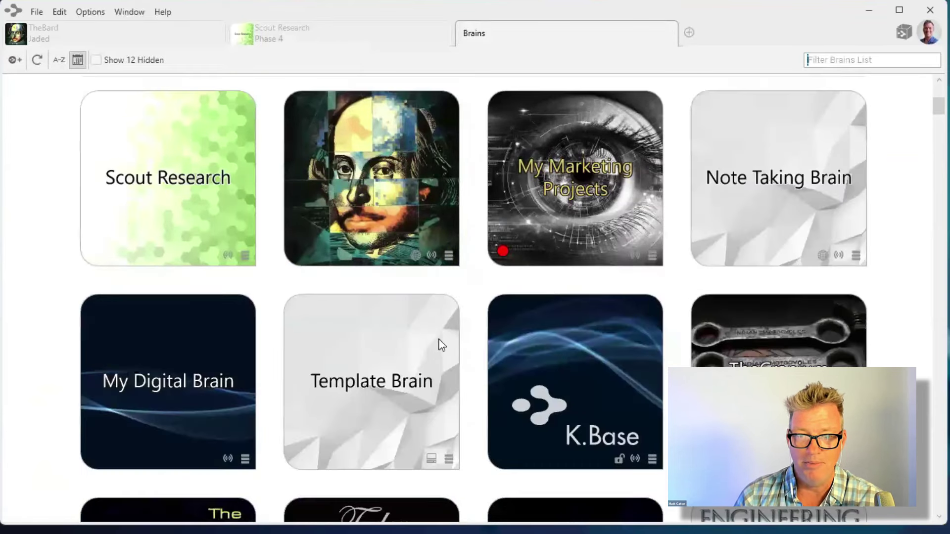
left_click(415, 380)
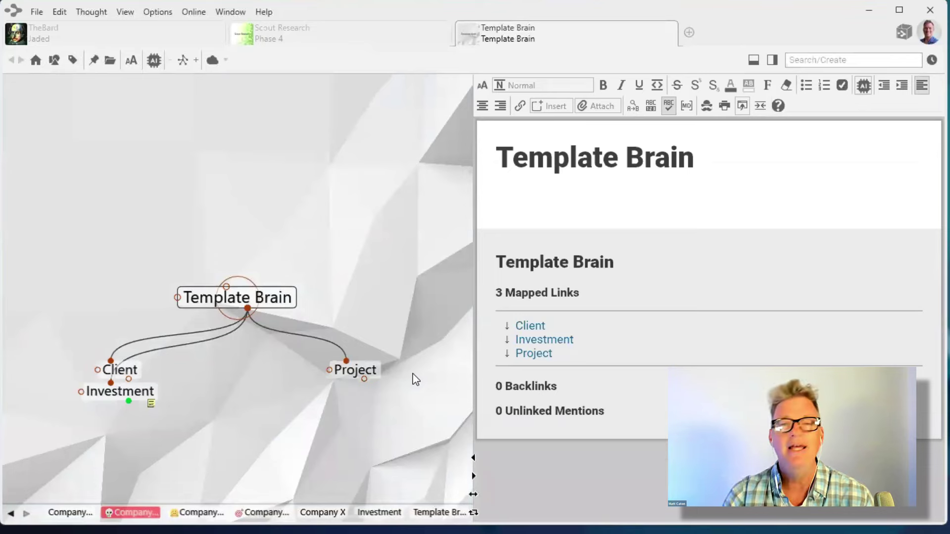
Activate Company X under the Investment thought and change the second history line in its note to "5 Year History:"
left_click(135, 393)
left_click(259, 361)
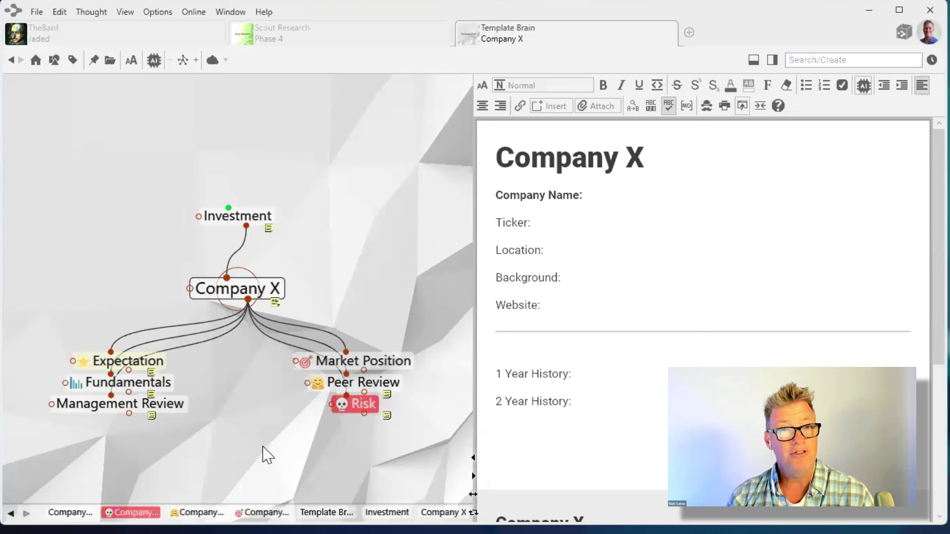
left_click_drag(496, 400, 503, 402)
type("5")
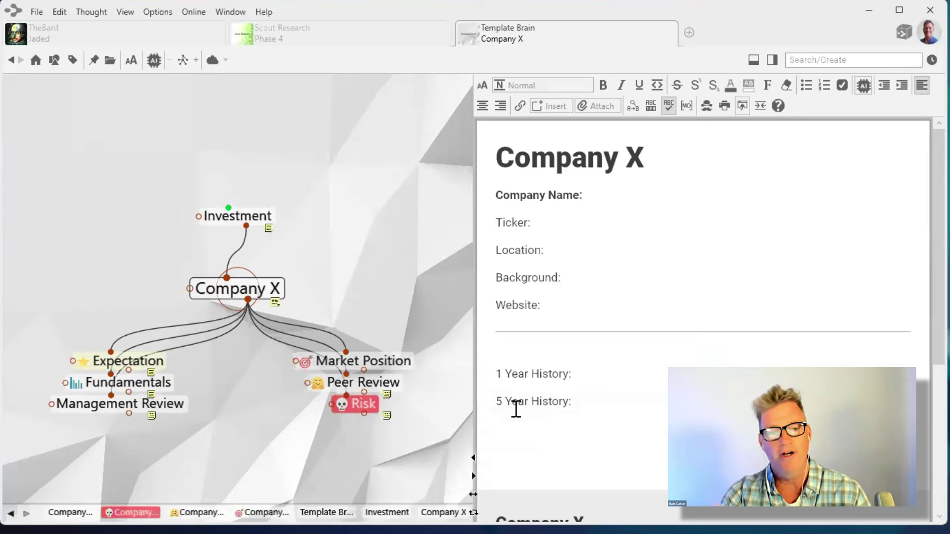
Examine the Risk and Peer Review template notes and return to the Company X thought
left_click(357, 404)
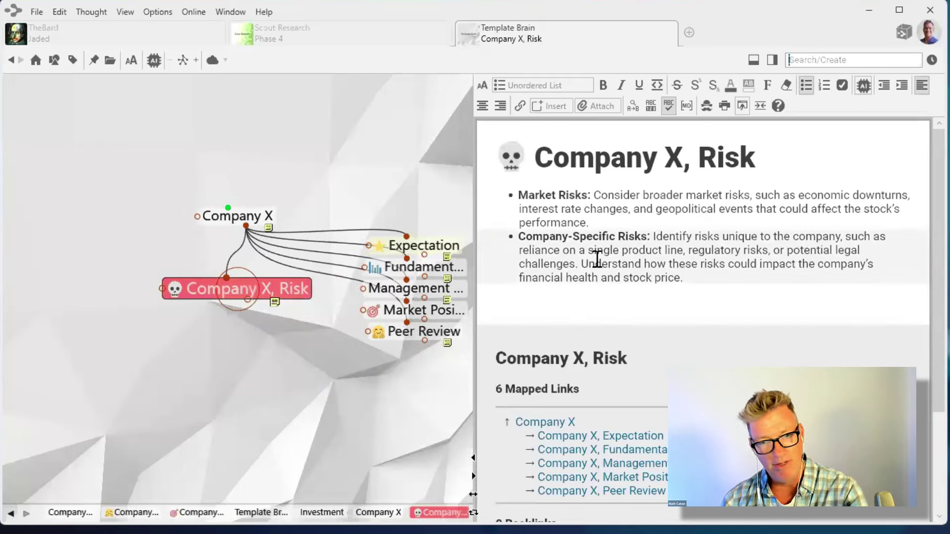
left_click(410, 331)
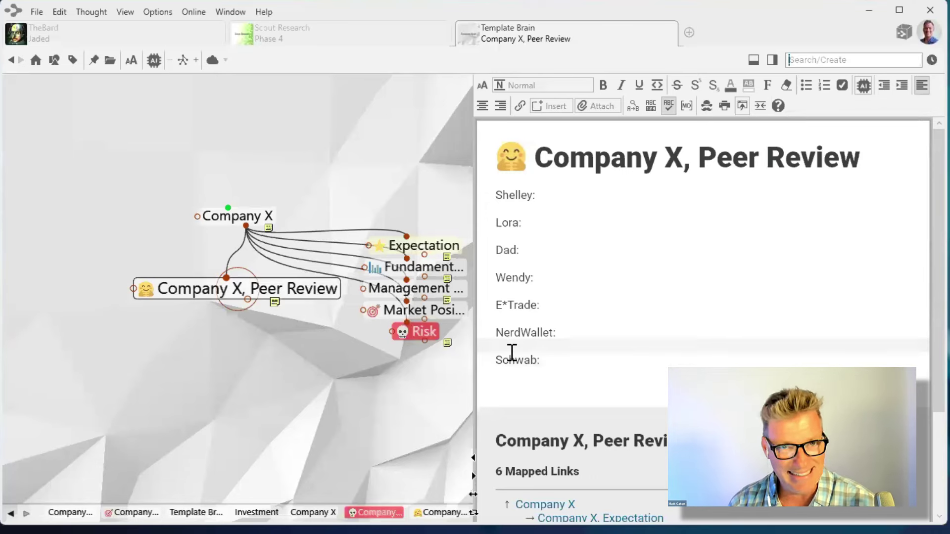
left_click(236, 215)
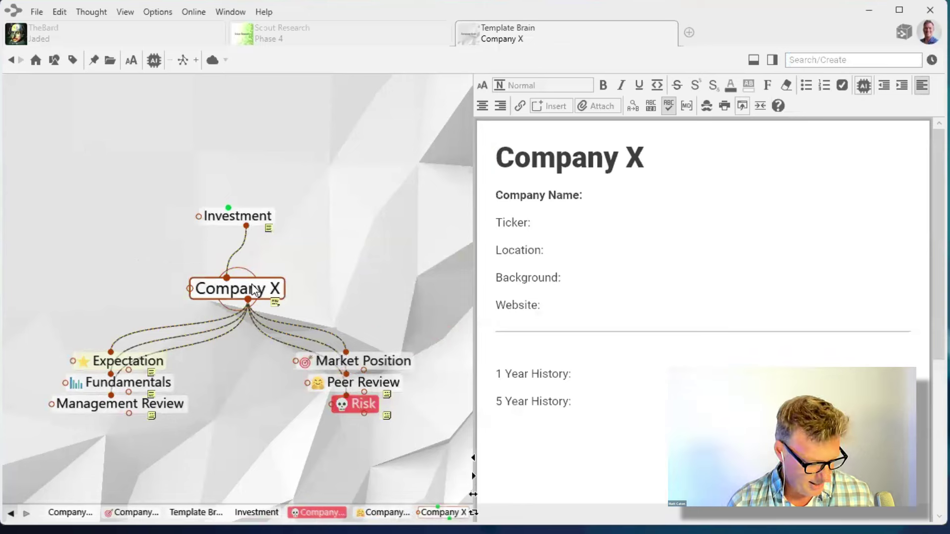
Select the Company X thought together with its six child thoughts
left_click(253, 290, "ctrl")
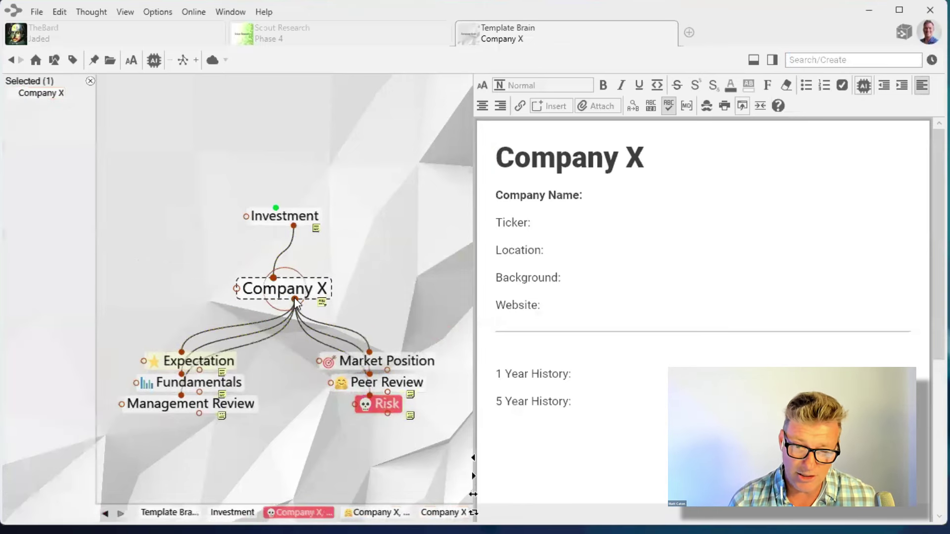
key("ctrl+a")
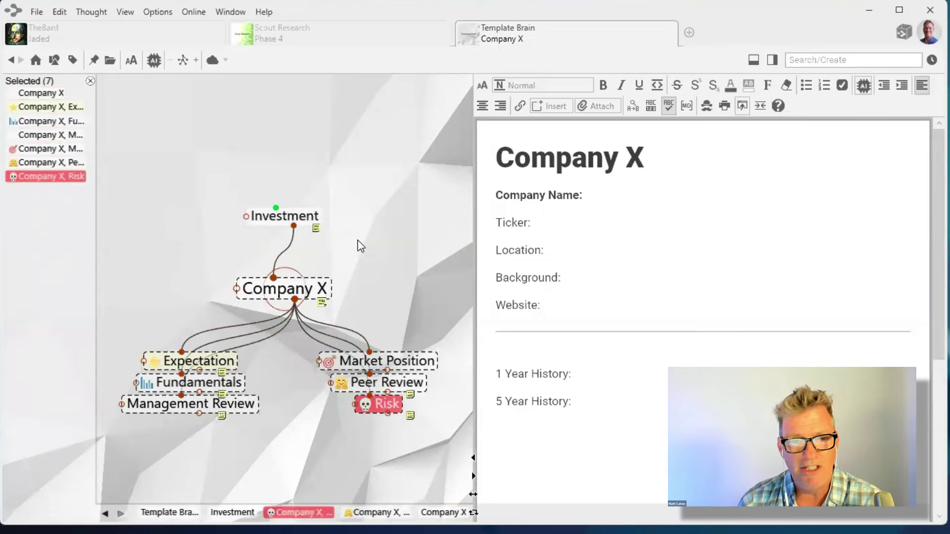
left_click(60, 12)
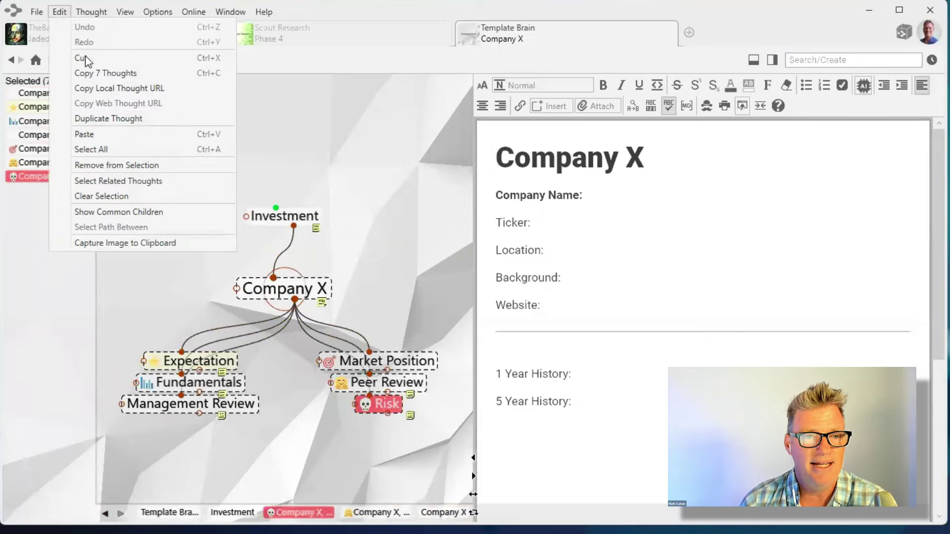
key("Escape")
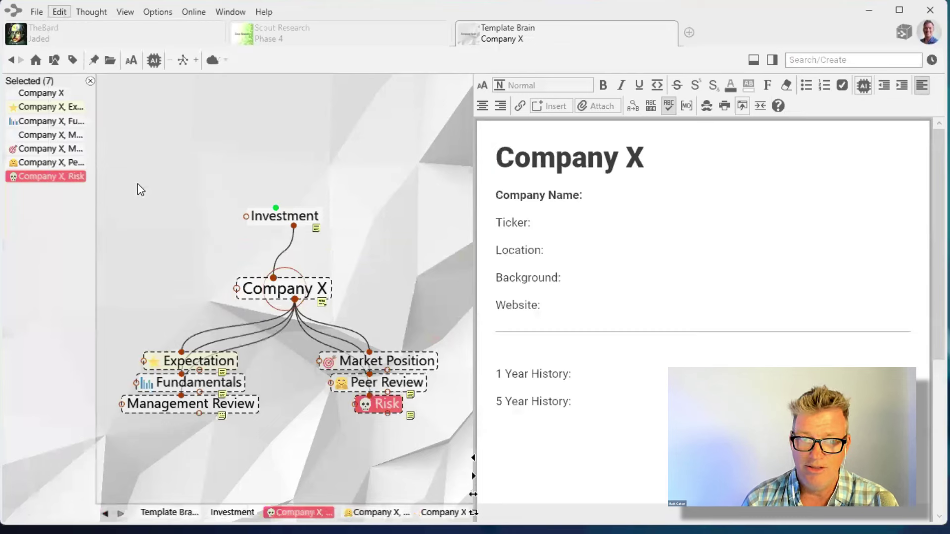
left_click(430, 208)
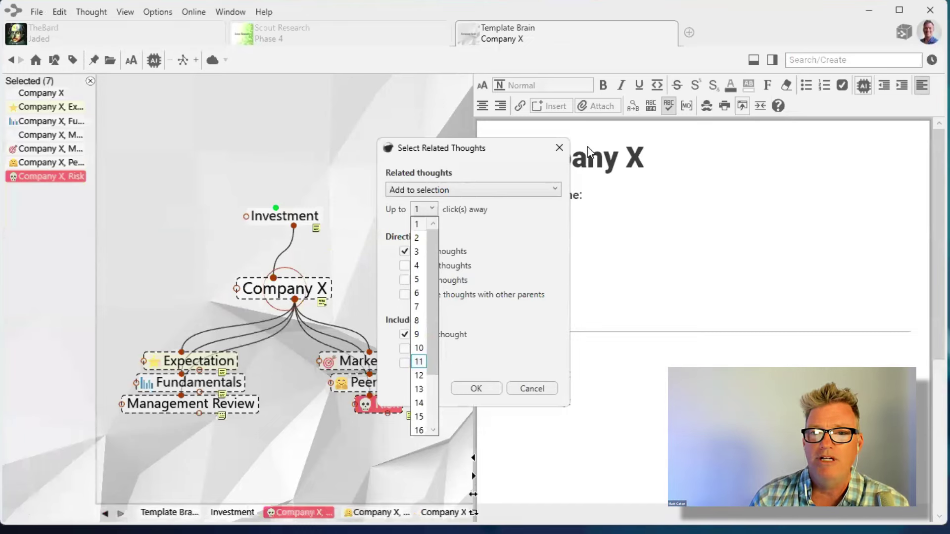
left_click(564, 151)
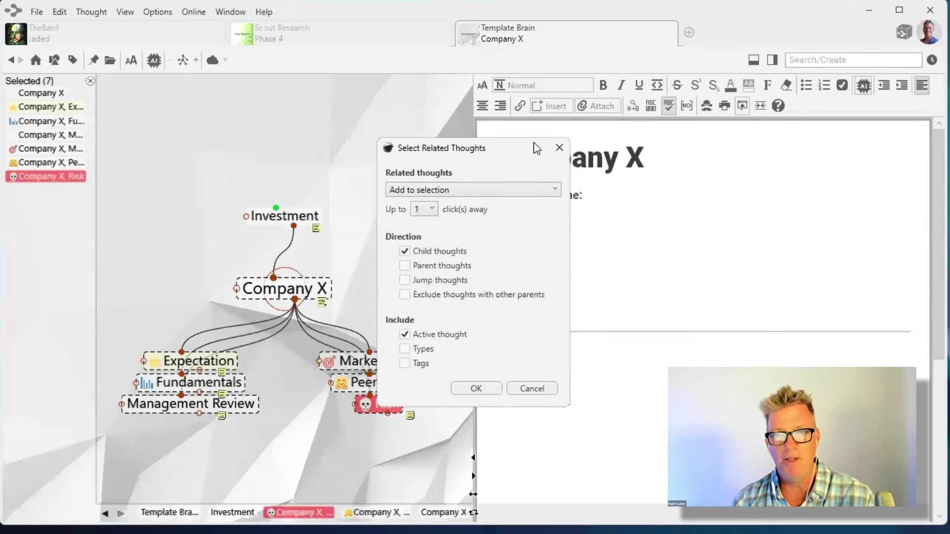
left_click(556, 149)
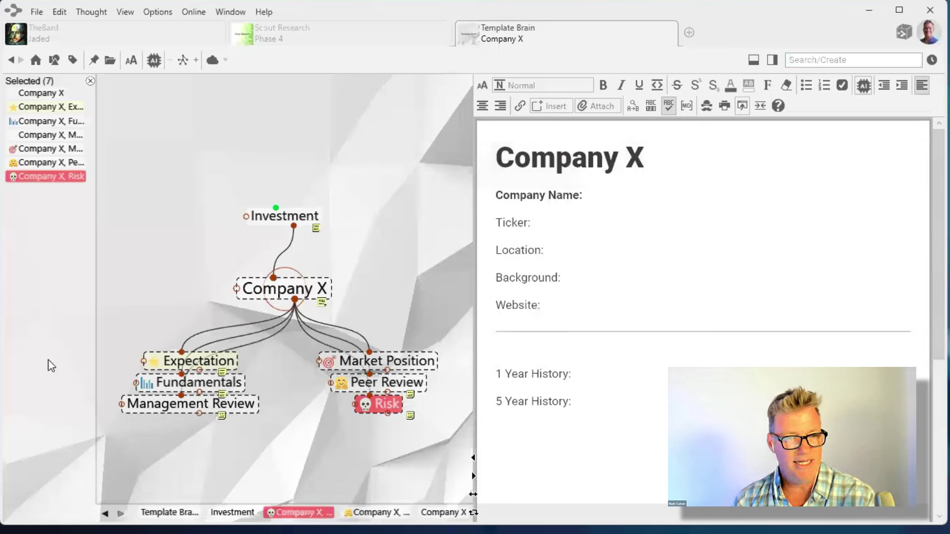
Copy the seven selected Company X template thoughts to the clipboard
right_click(36, 288)
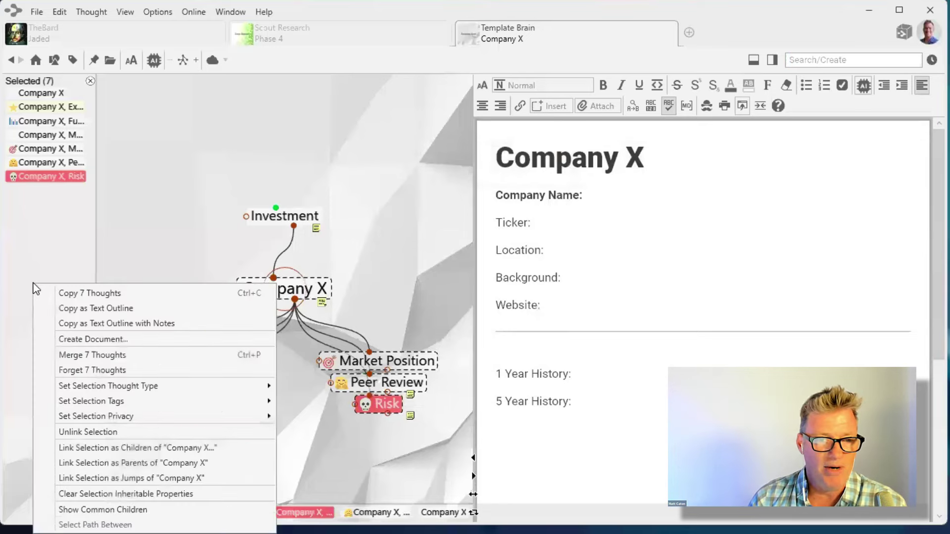
left_click(94, 293)
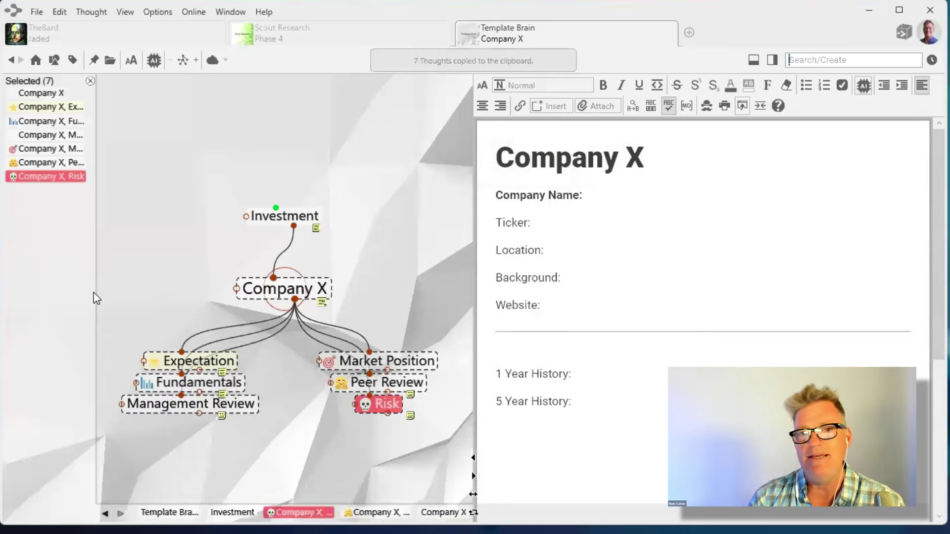
Open My Digital Brain in another new tab
left_click(689, 33)
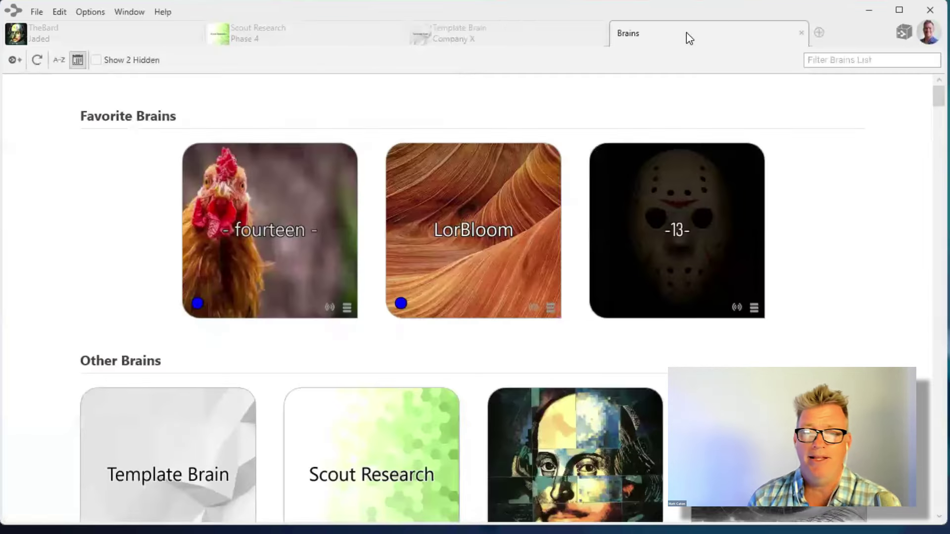
scroll(620, 306, "down", 5)
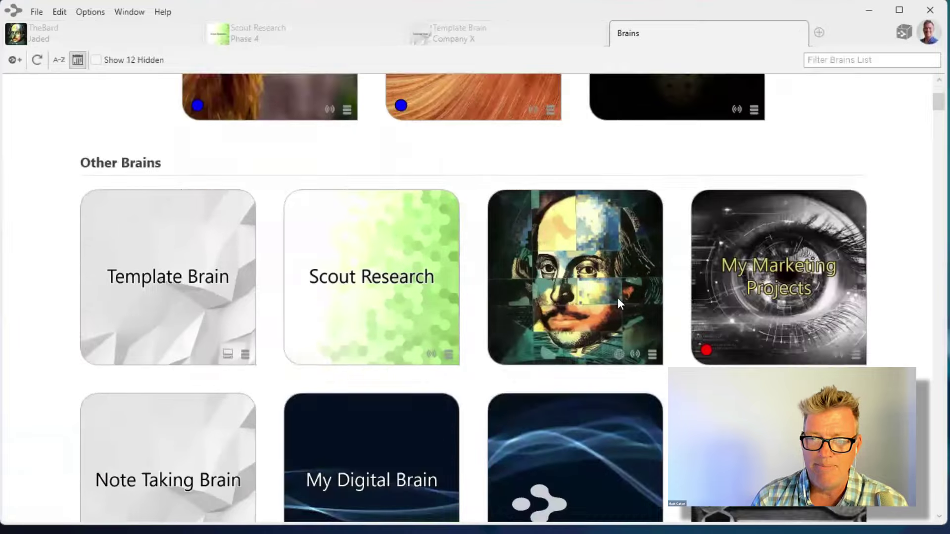
left_click(398, 333)
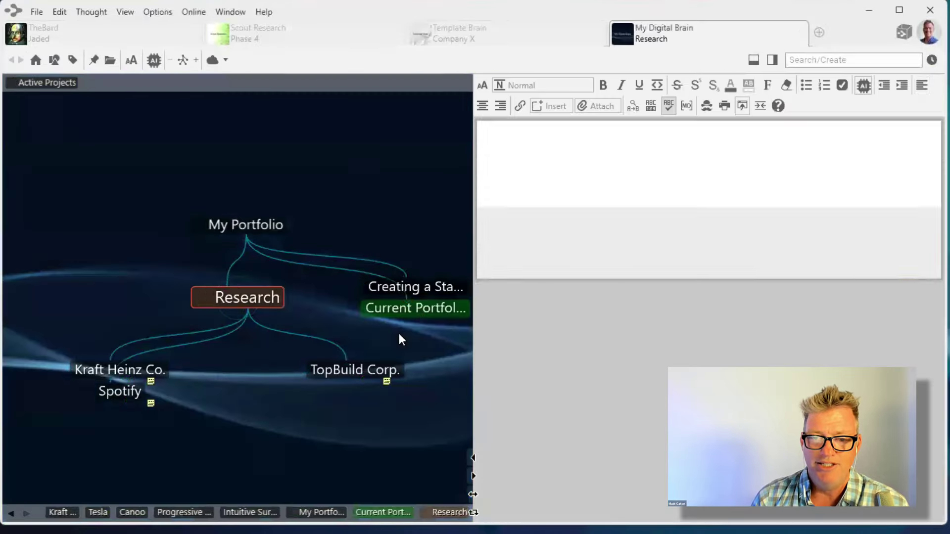
Look through the My Portfolio, Current Portfolio and Creating a Stable Stock Portfolio thoughts
left_click(250, 226)
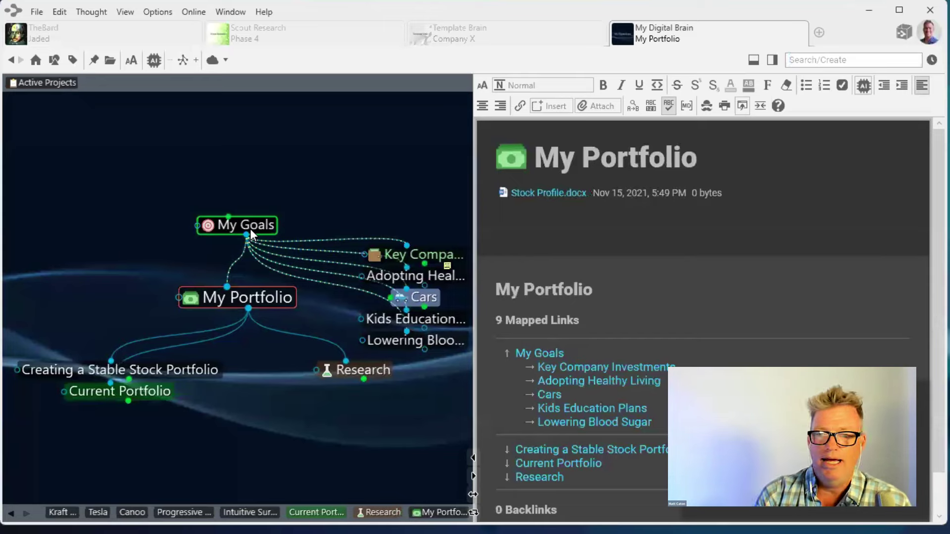
left_click(110, 394)
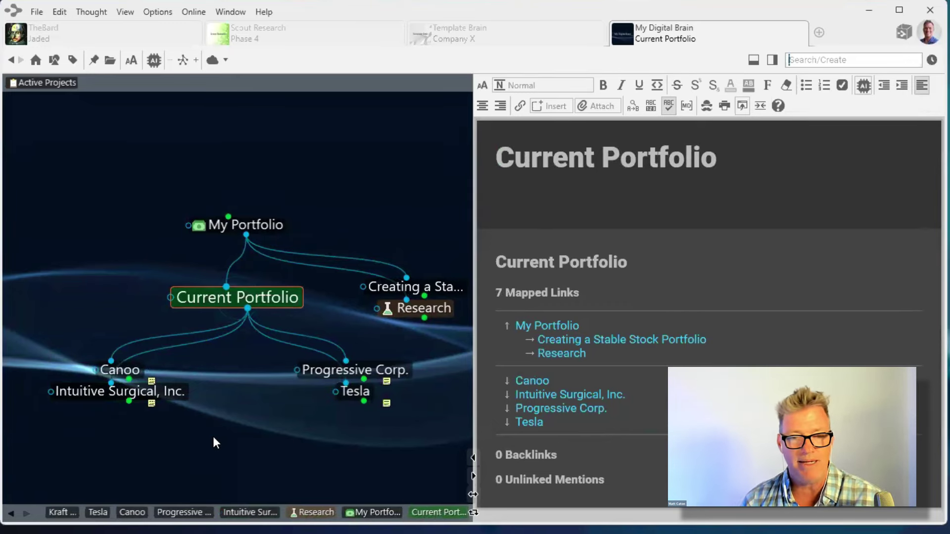
left_click(412, 287)
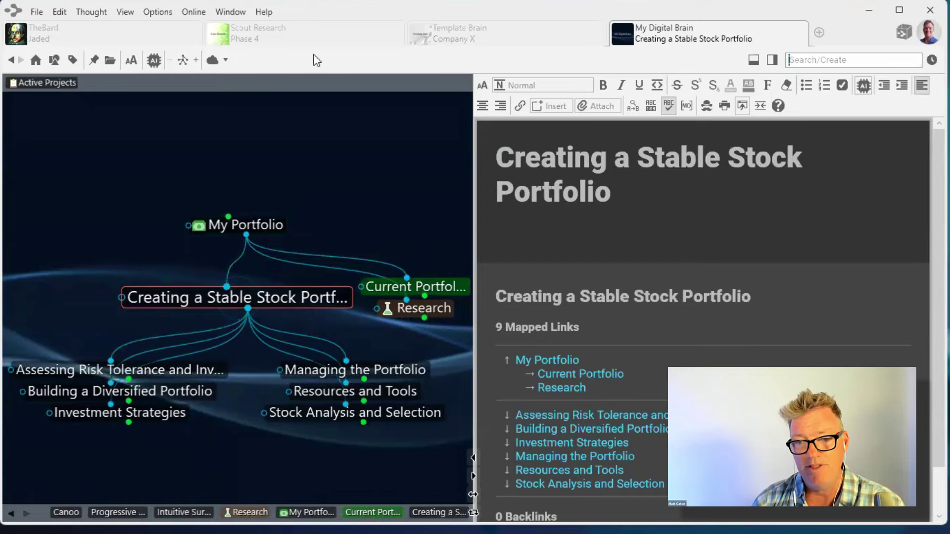
left_click(418, 287)
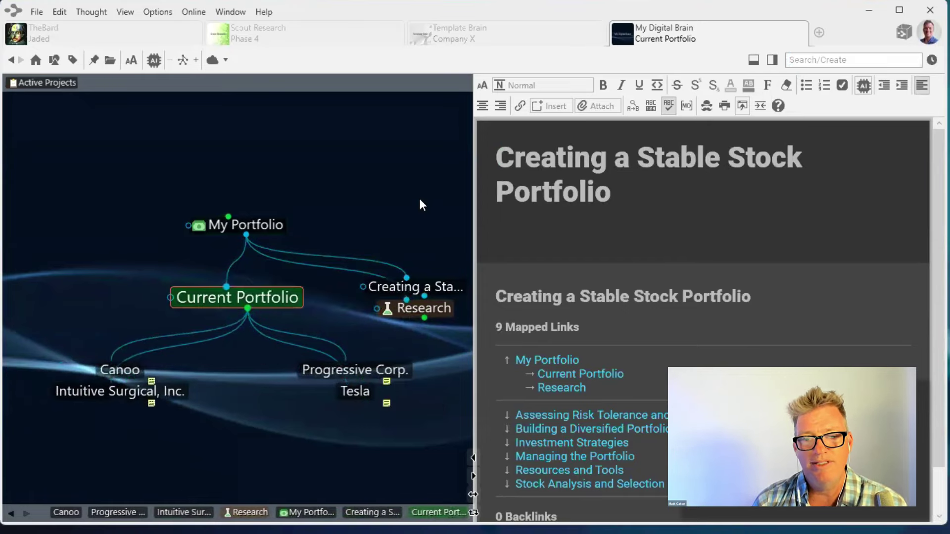
Paste the seven Company X thoughts under the Research thought as copies, and activate the pasted Company X thought
left_click(415, 308)
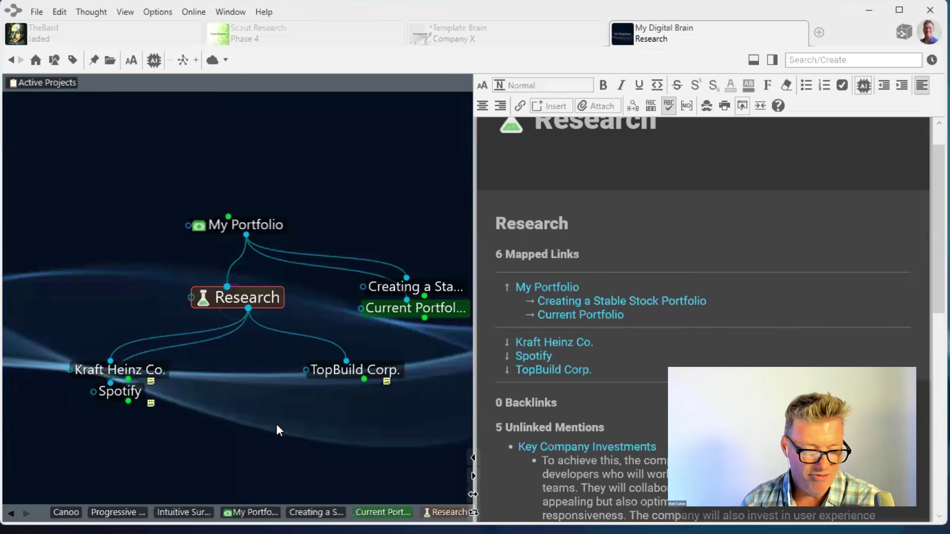
right_click(226, 408)
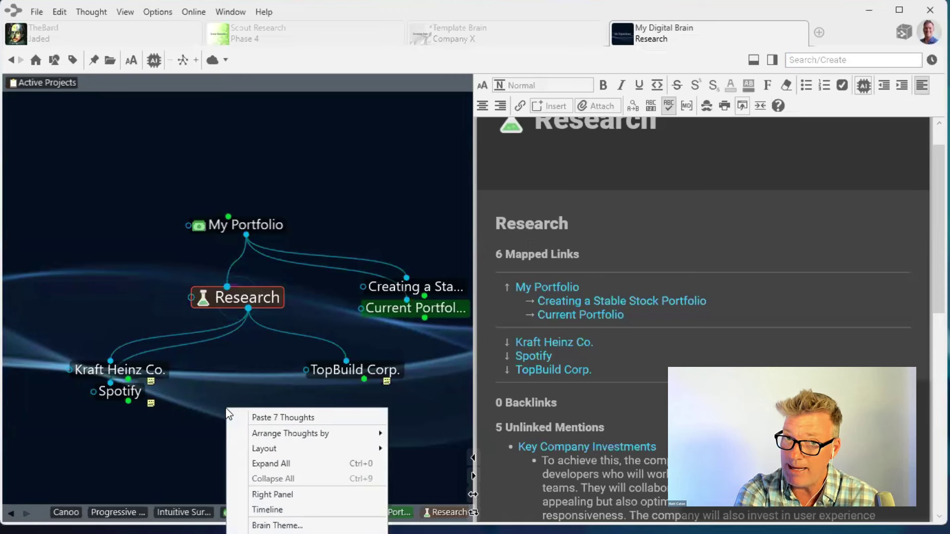
left_click(286, 417)
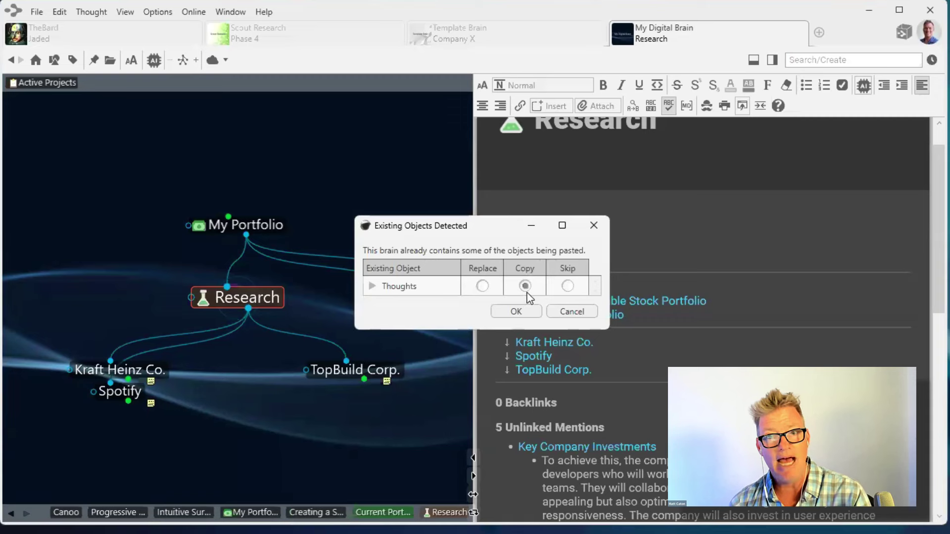
left_click(367, 287)
left_click(372, 288)
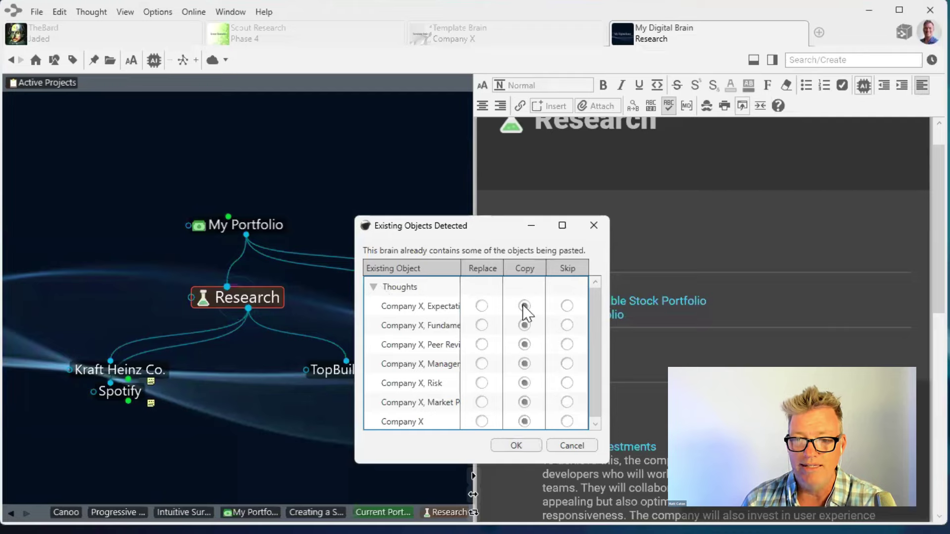
left_click(516, 446)
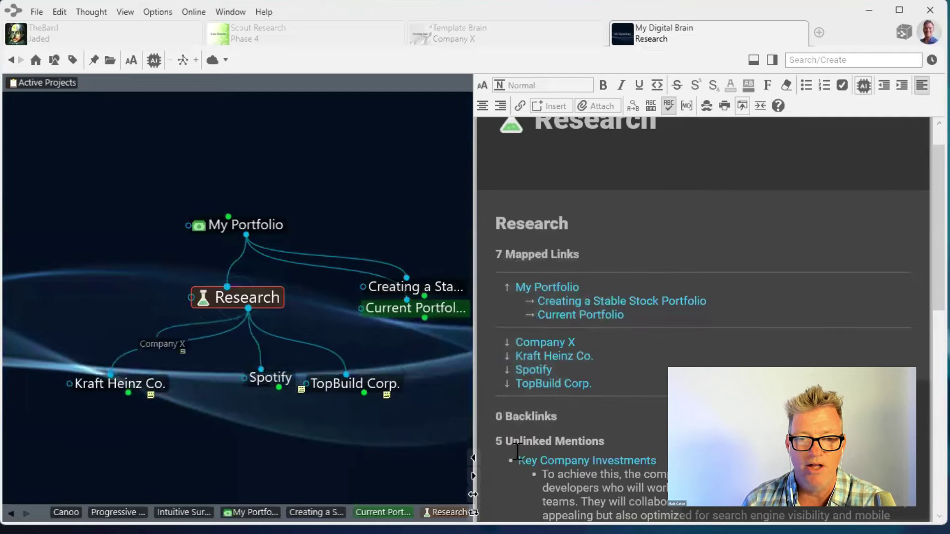
left_click(113, 370)
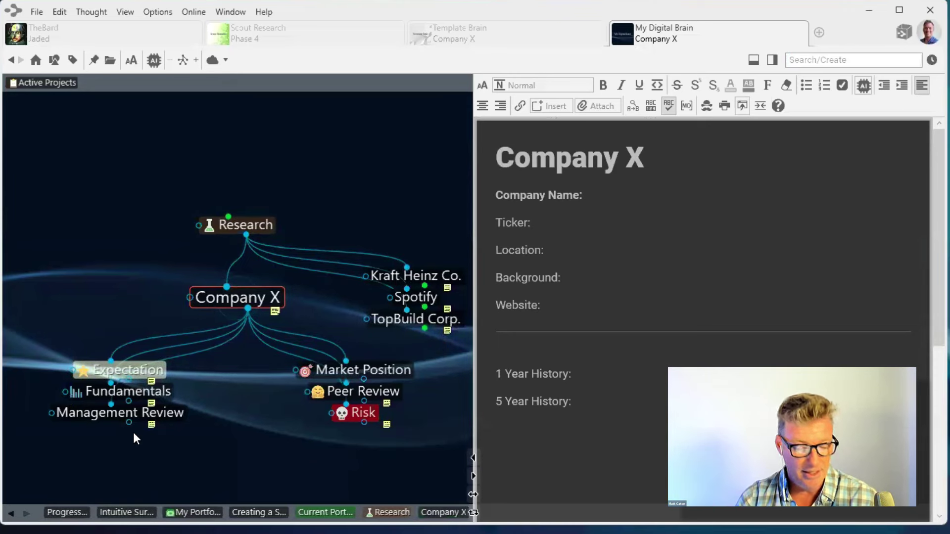
Try to rename the pasted Company X thought as "CitiGroup, Inc"
right_click(251, 302)
type("Ci")
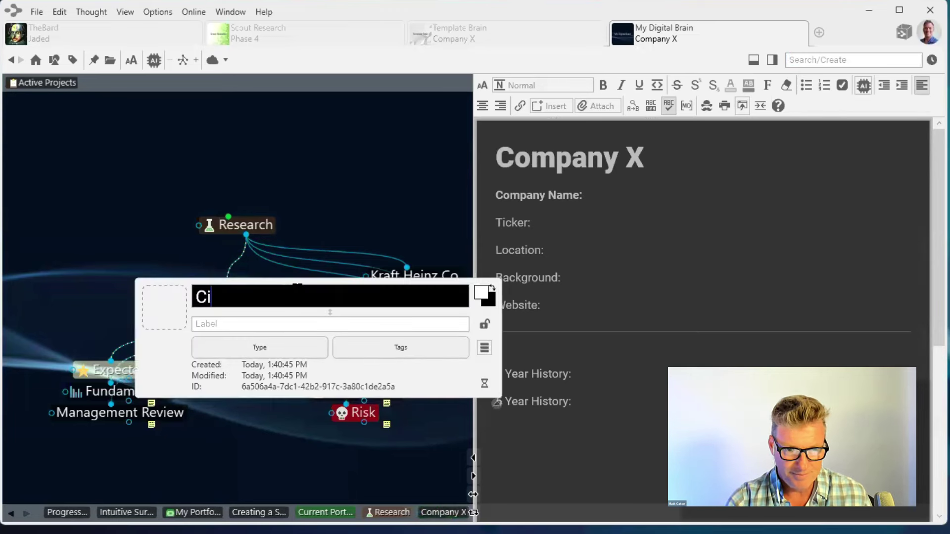
type("tiGroup")
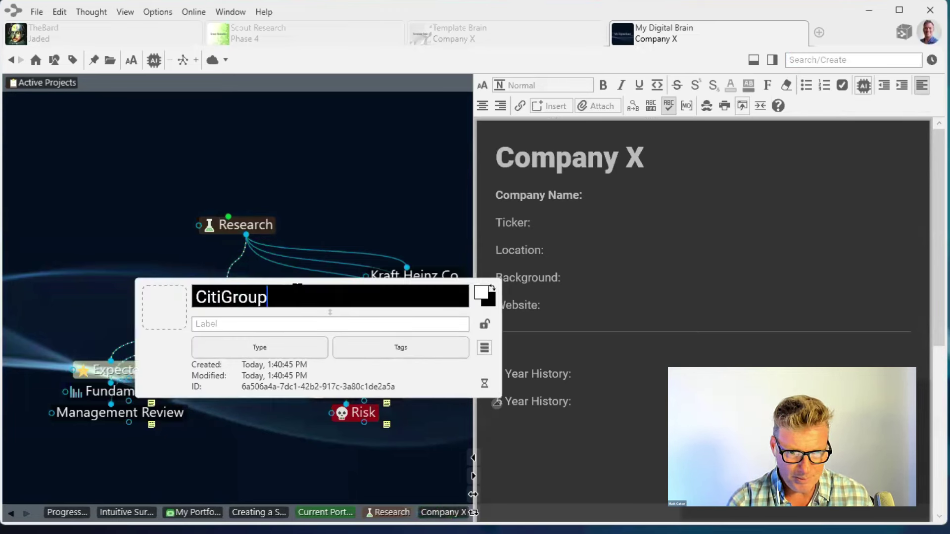
key("BackSpace")
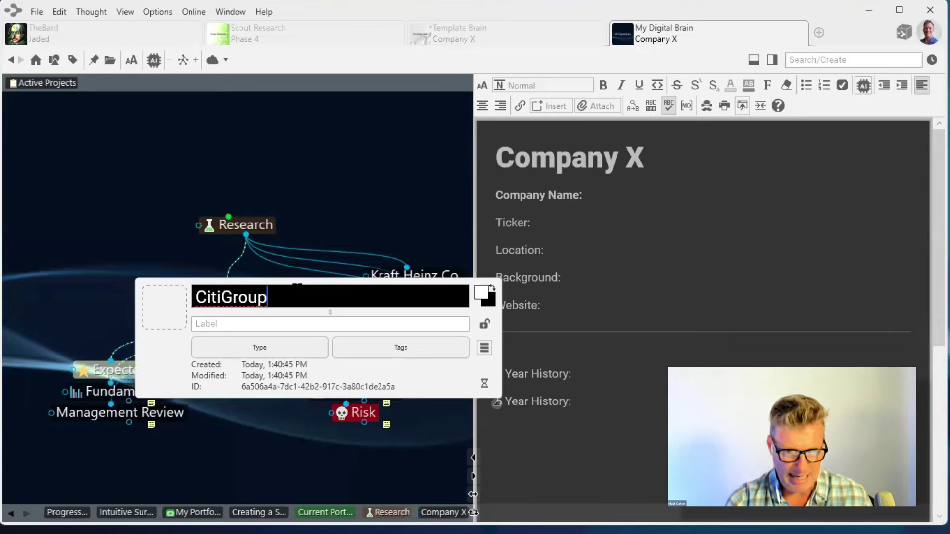
type(", Inc")
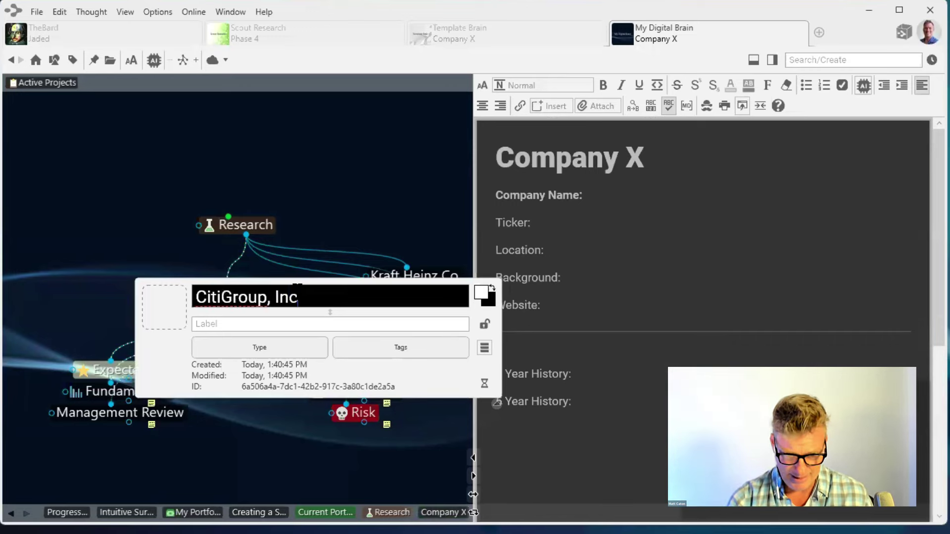
key("Return")
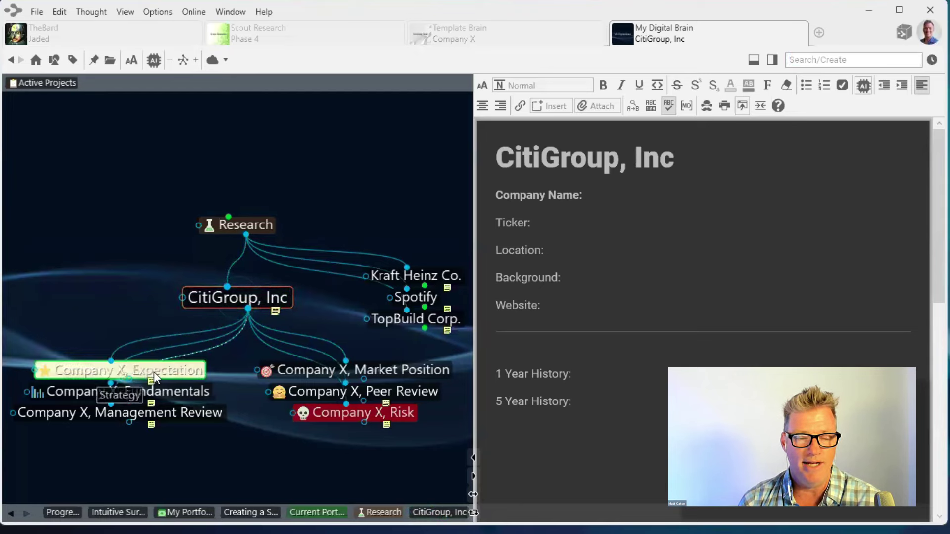
Undo the last rename of the pasted company thought
right_click(238, 297)
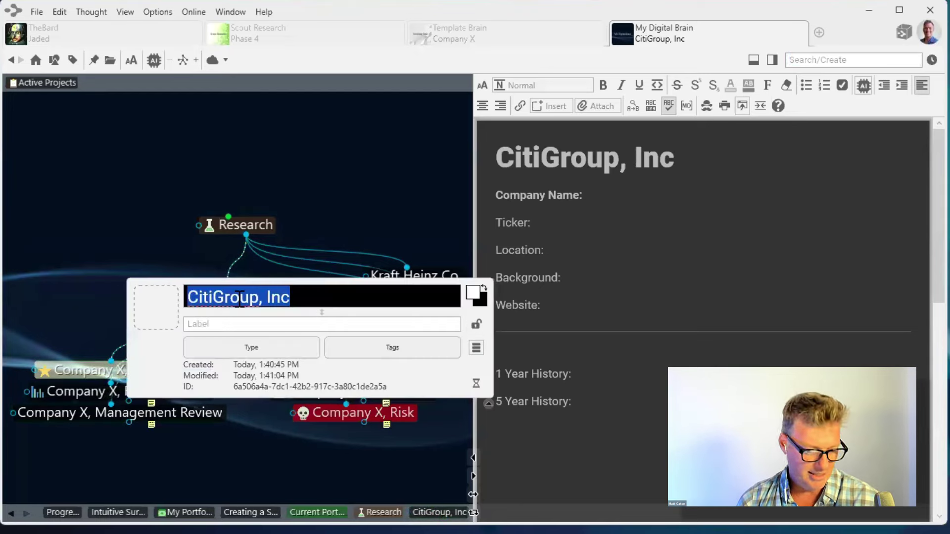
key("Escape")
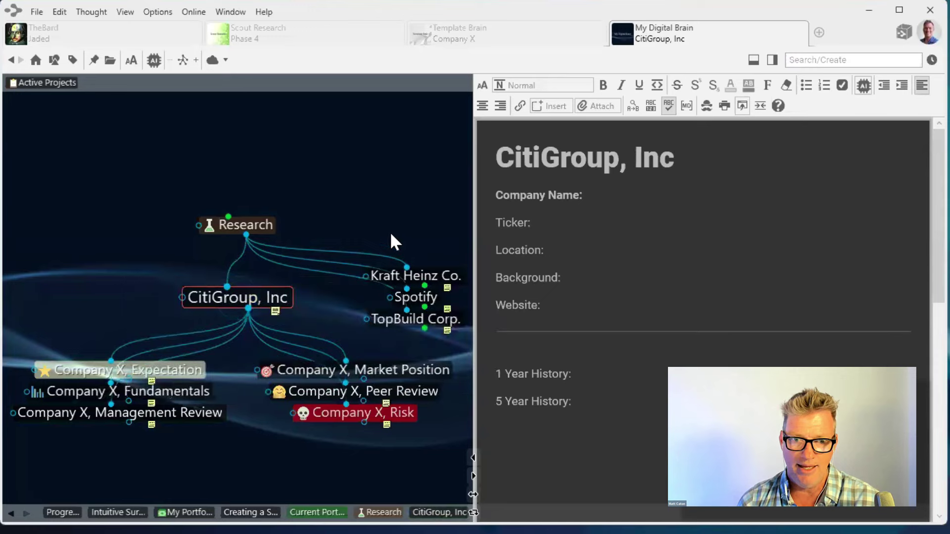
key("ctrl+z")
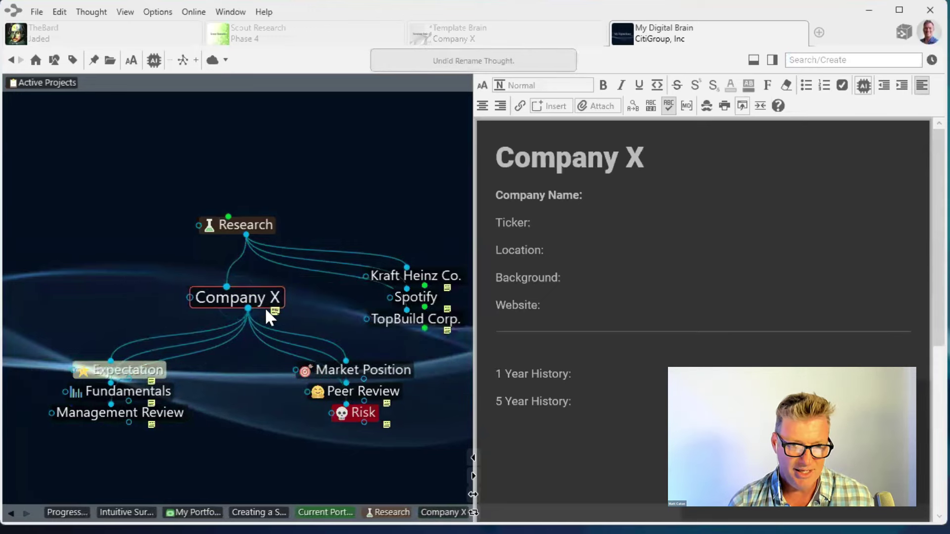
Rename the pasted Company X thought as "Citigroup" and apply the new name to its related thoughts as well
right_click(235, 298)
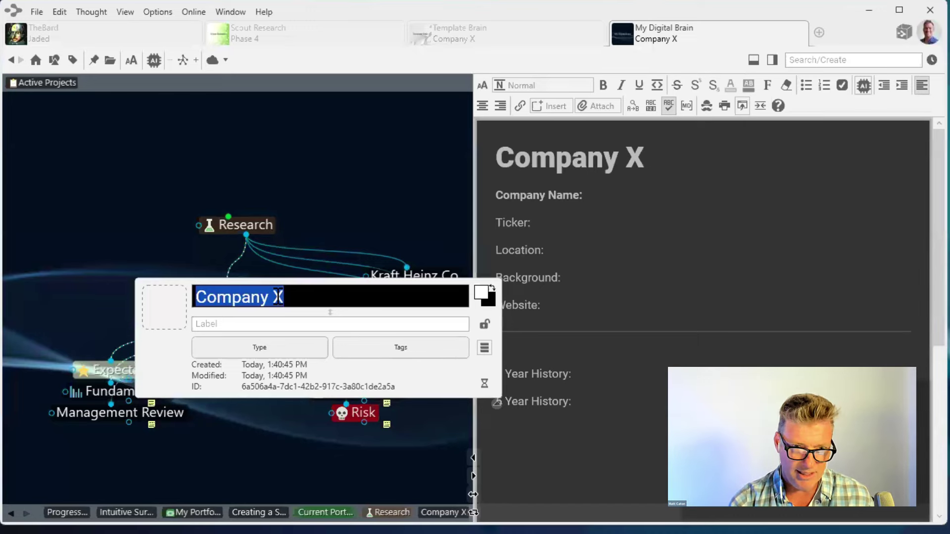
type("Cit")
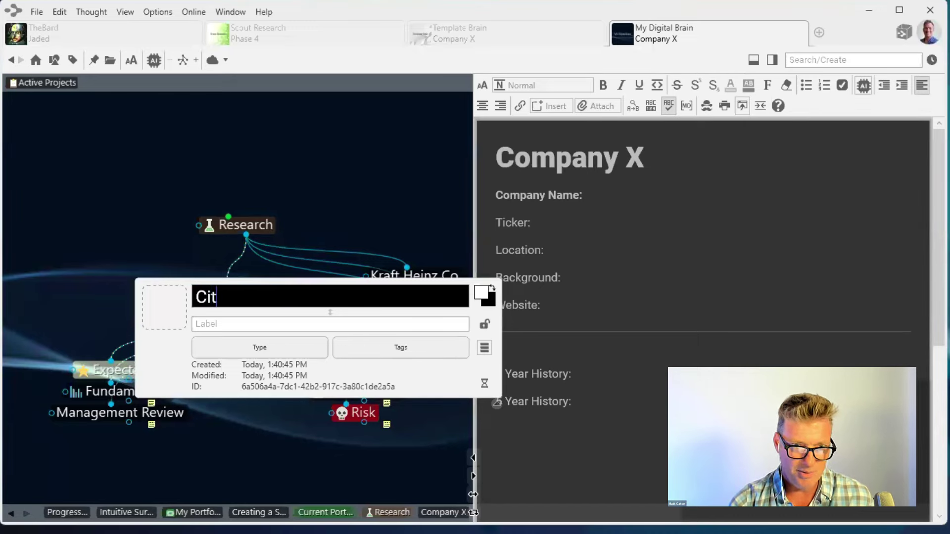
type("igroup")
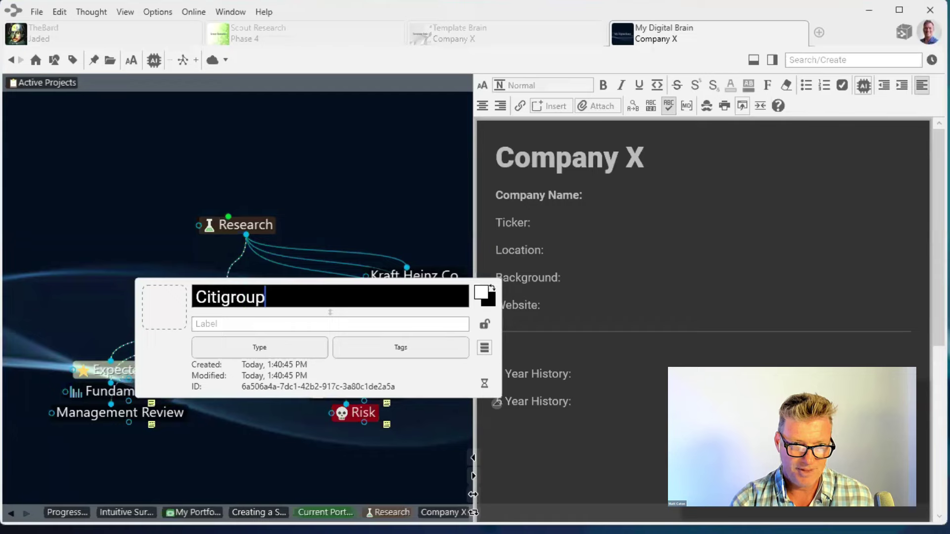
key("Return")
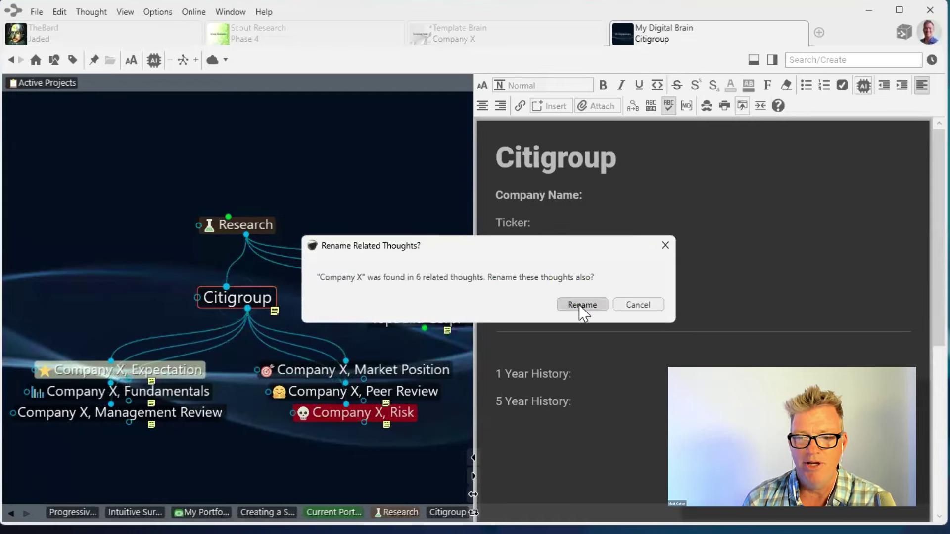
left_click(580, 307)
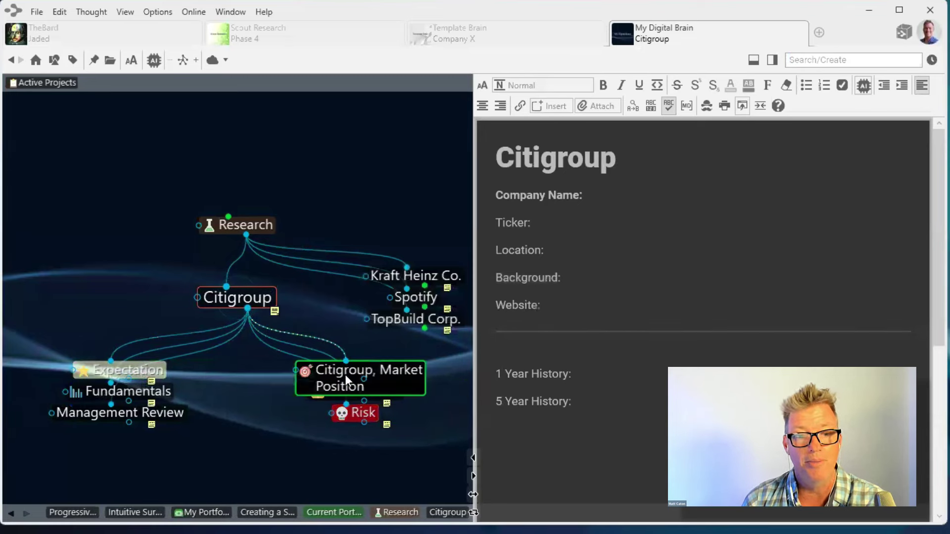
Return to the Research thought and paste the seven template thoughts under it two more times as copies
left_click(259, 230)
right_click(208, 413)
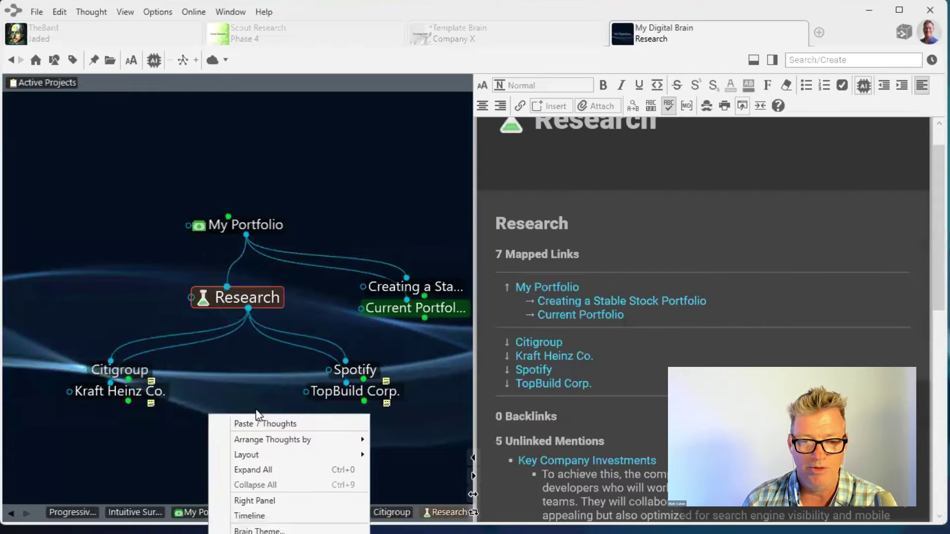
left_click(274, 423)
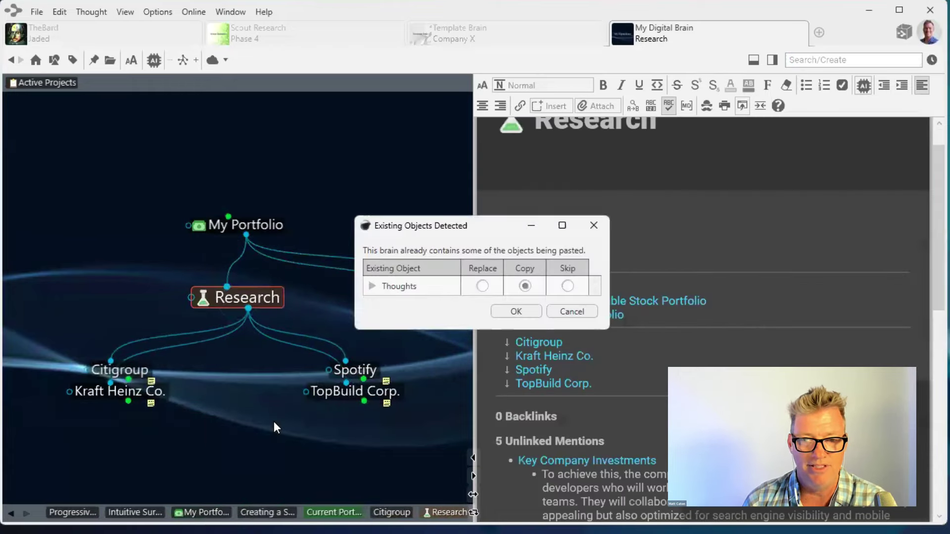
left_click(514, 312)
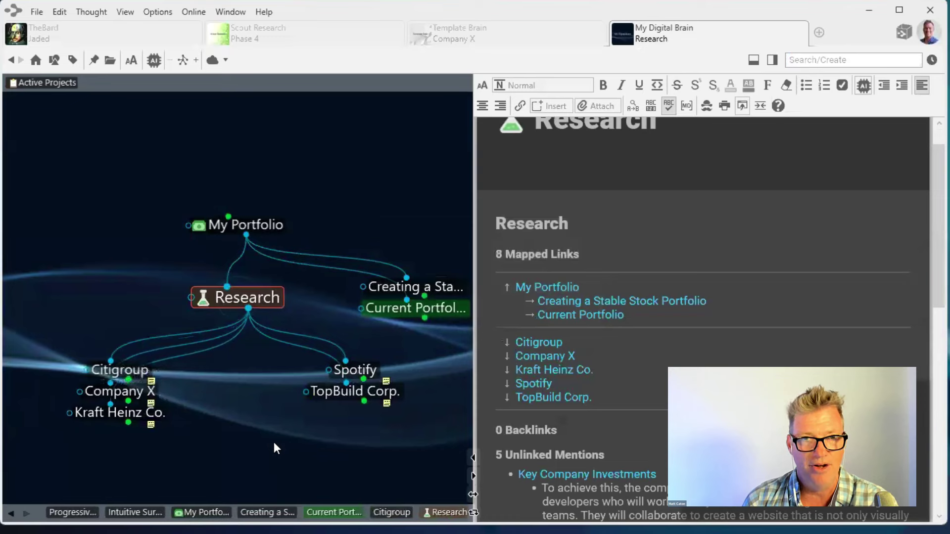
right_click(269, 440)
left_click(342, 449)
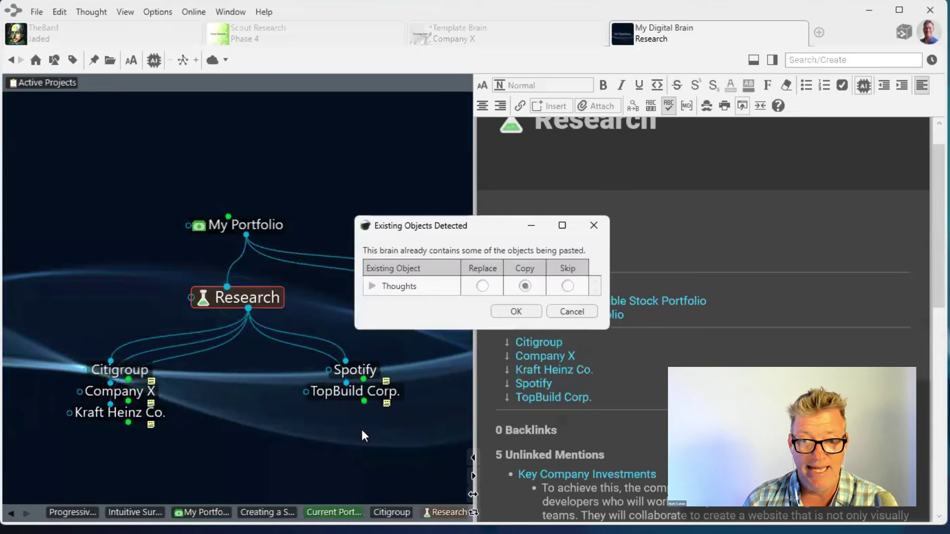
left_click(526, 315)
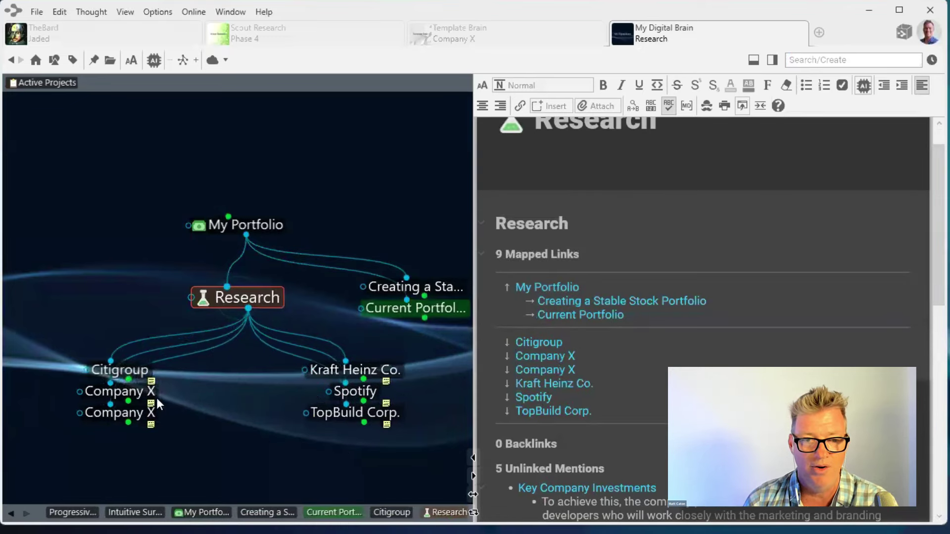
Rename the first of the two new Company X thoughts as "Tapestry", including its related thoughts
left_click(131, 390)
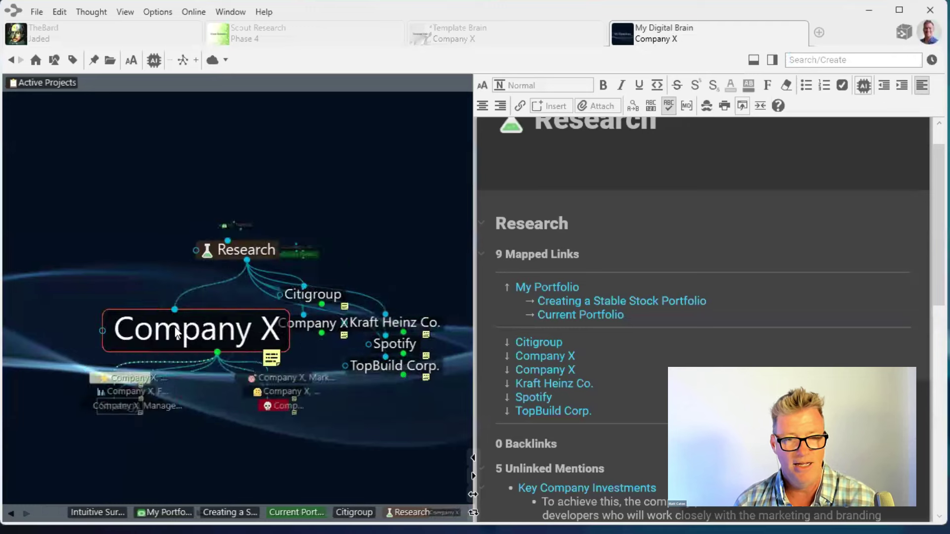
right_click(246, 296)
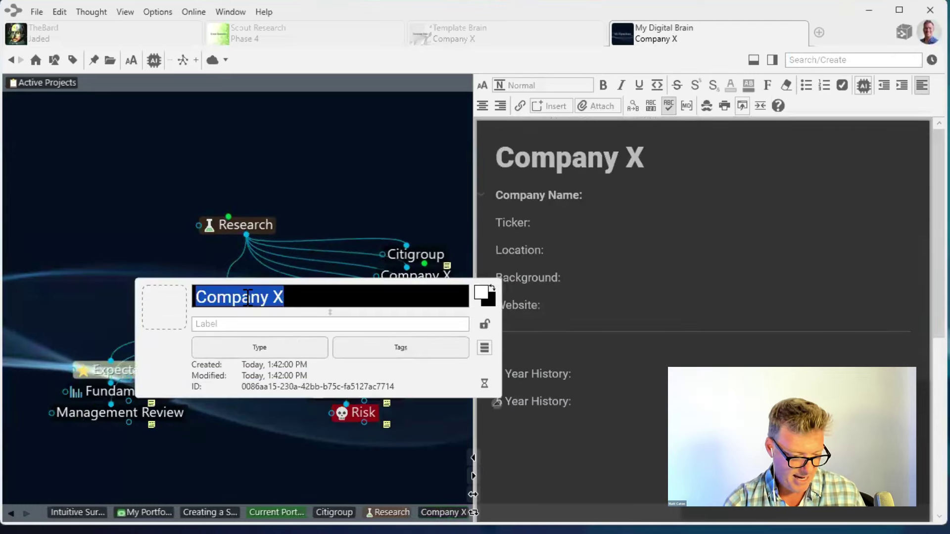
type("T")
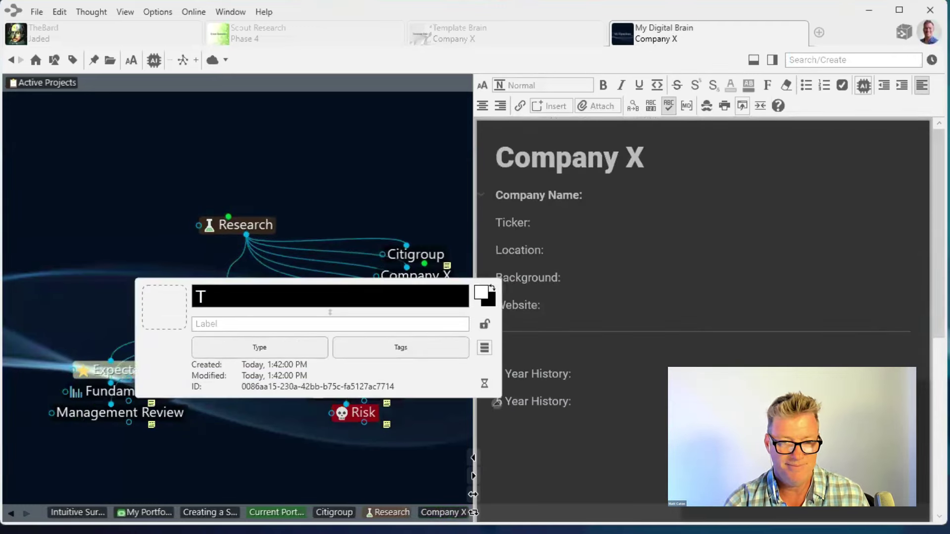
type("apestry")
key("Return")
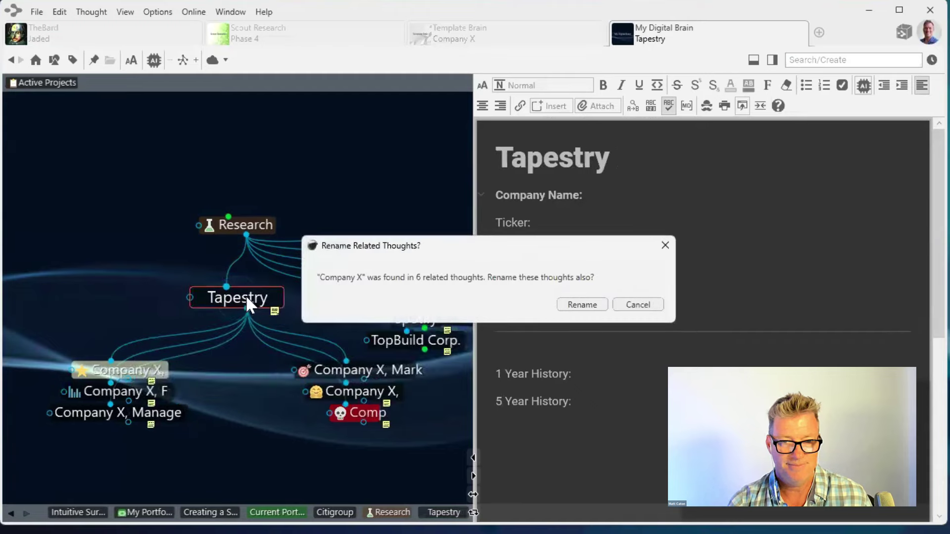
left_click(580, 305)
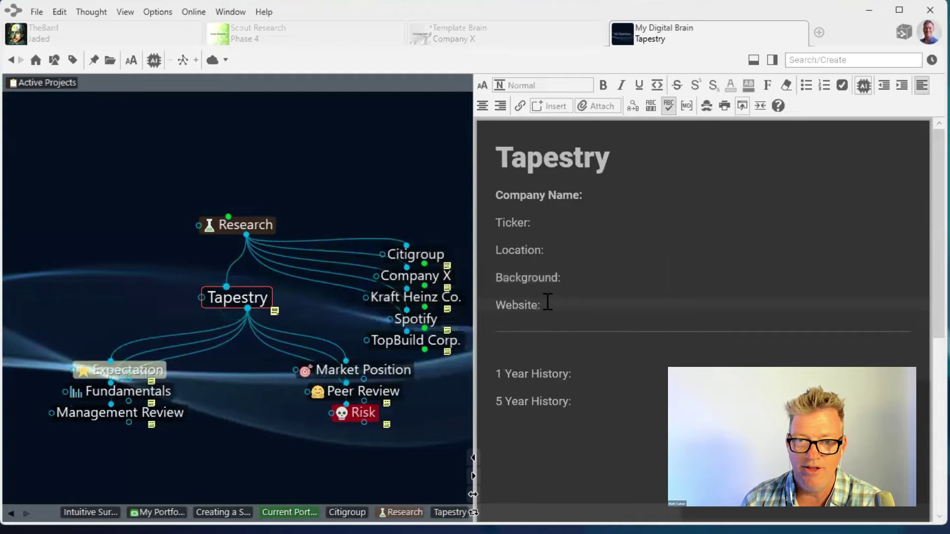
Rename the remaining Company X thought as "Toast", including its related thoughts, and return to the Research thought
left_click(413, 276)
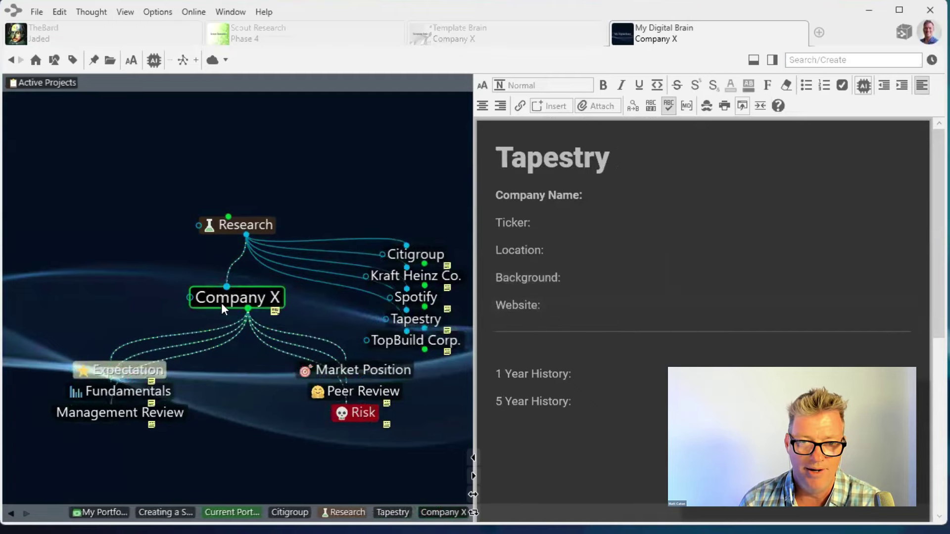
left_click(216, 301)
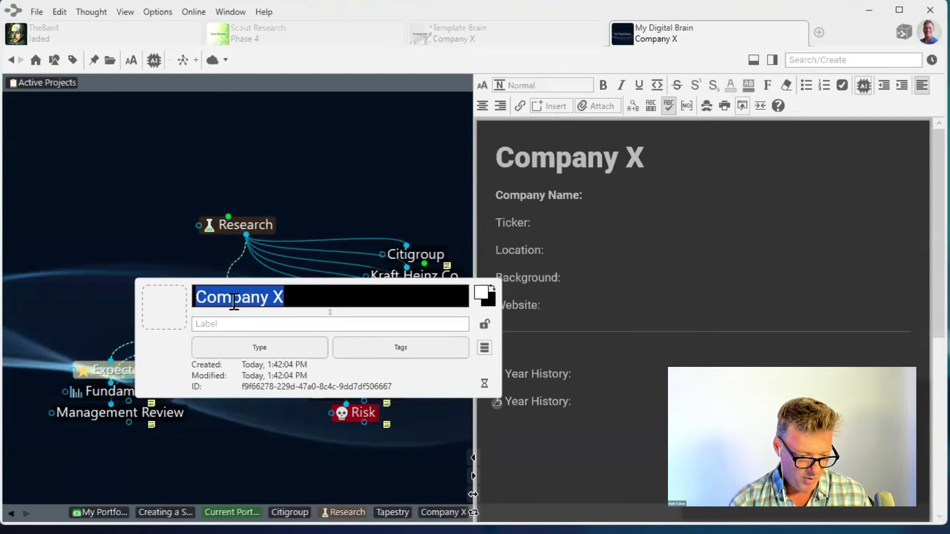
type("Toa")
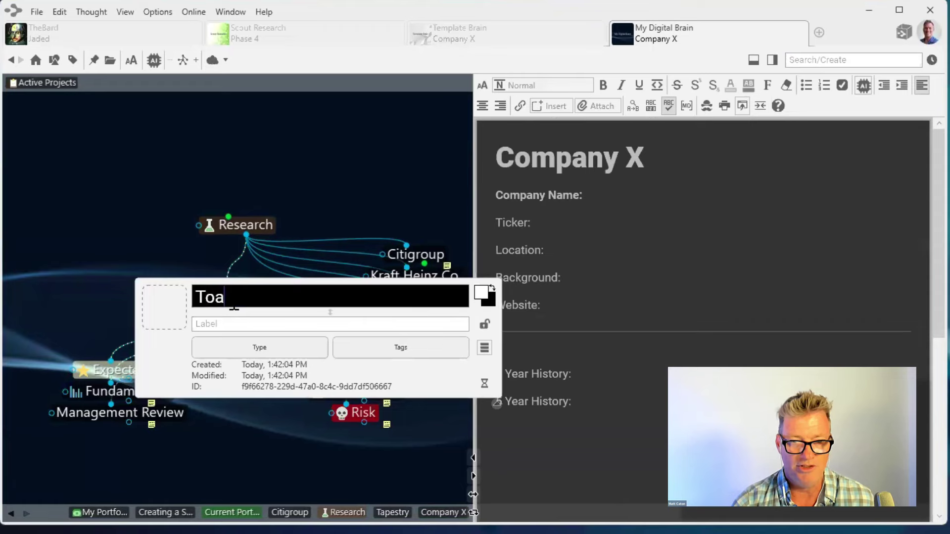
type("st")
key("Return")
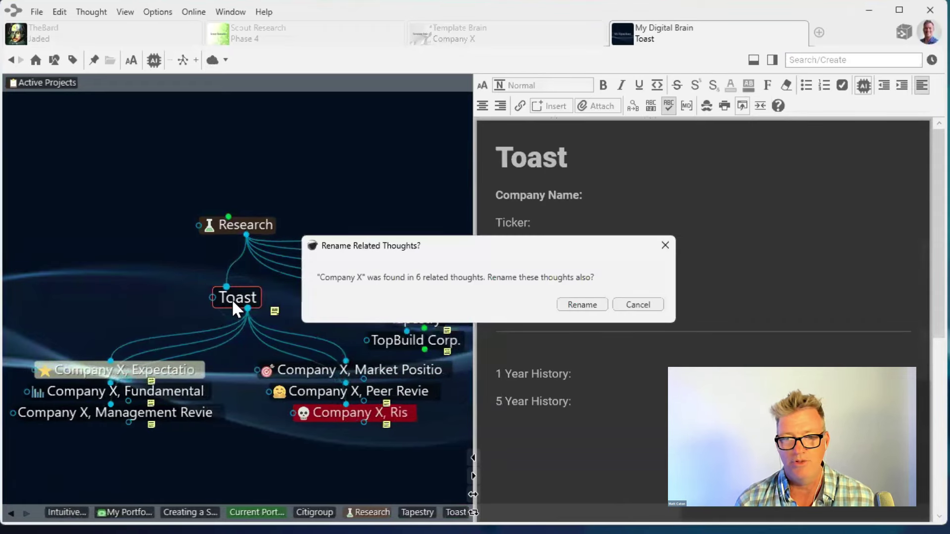
left_click(582, 304)
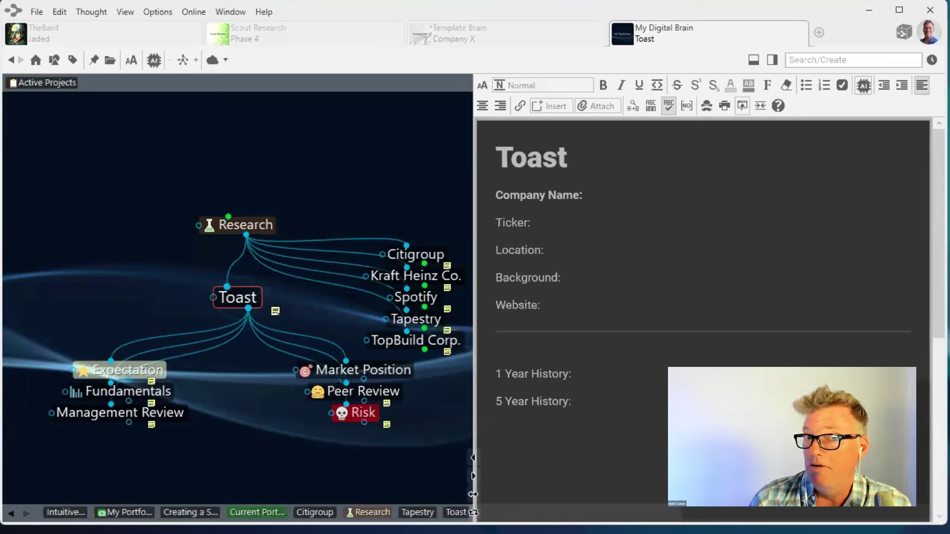
left_click(245, 224)
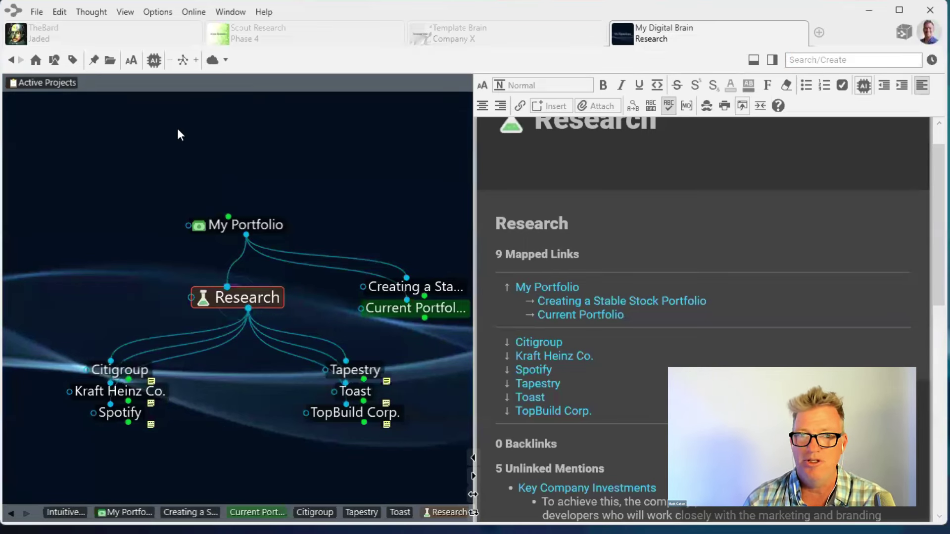
Sync My Digital Brain and open its Research thought in the web client in a maximized browser window
left_click(212, 61)
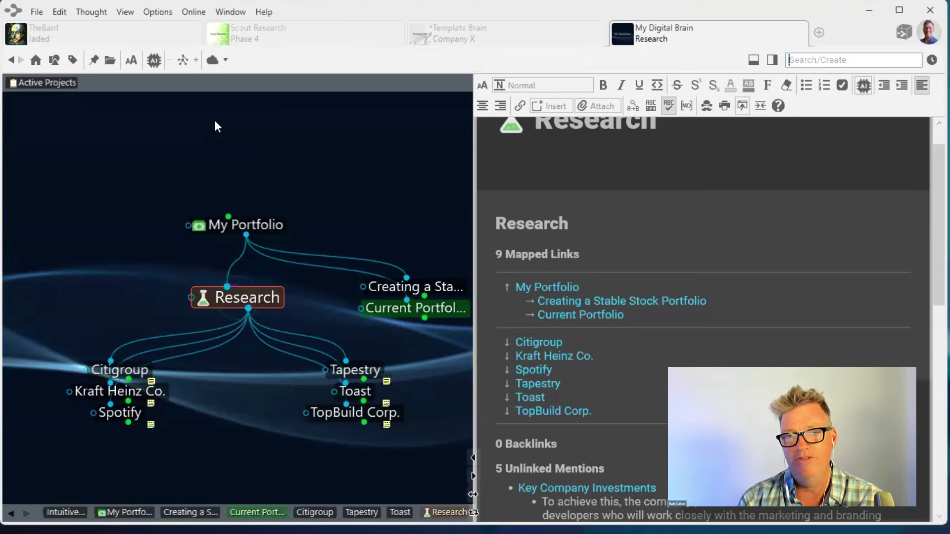
left_click(213, 61)
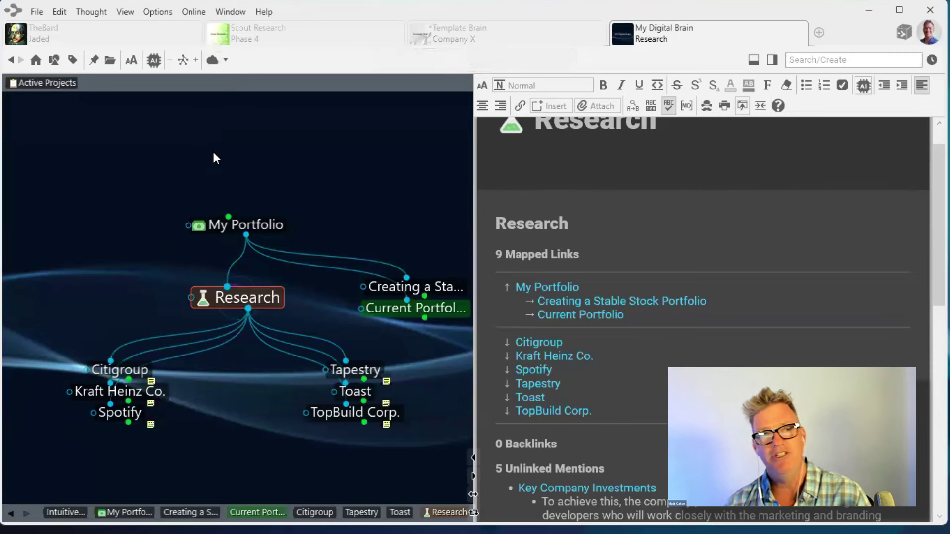
left_click(195, 10)
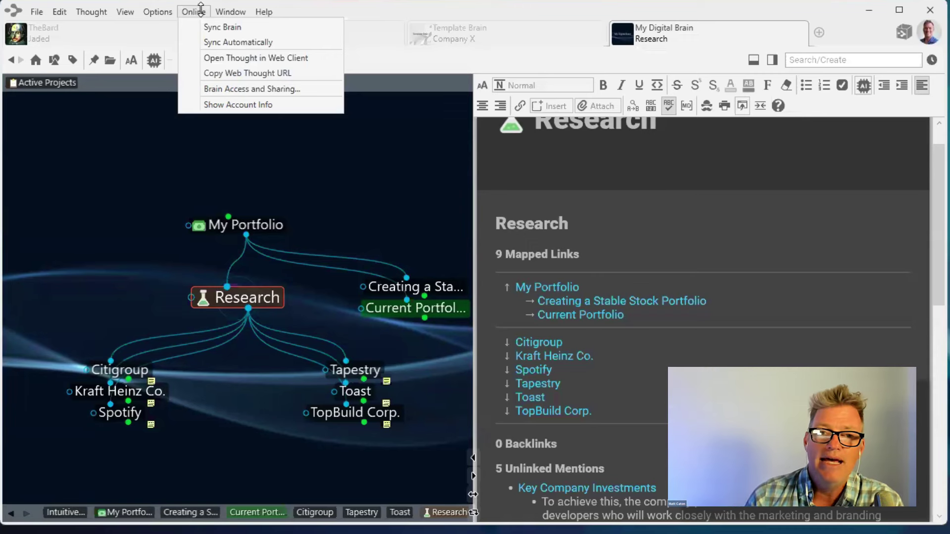
left_click(248, 59)
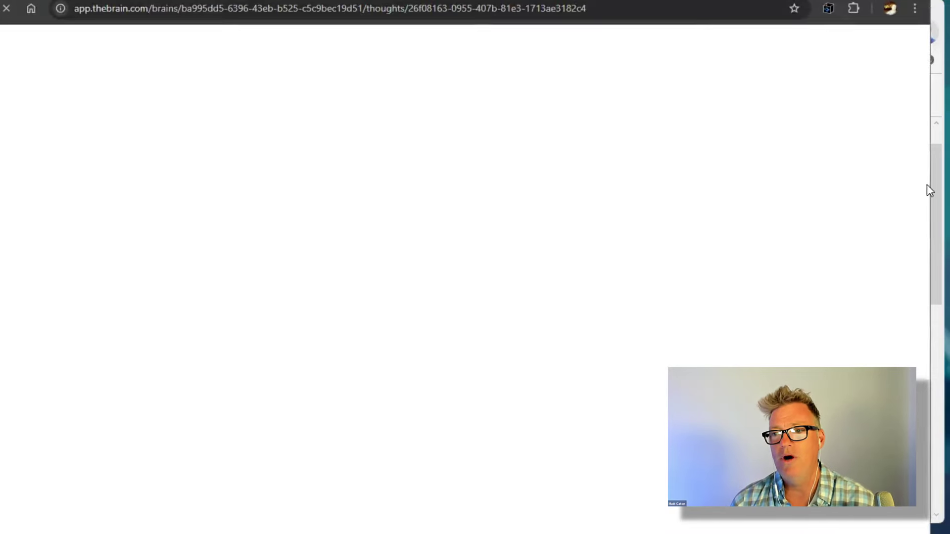
left_click_drag(923, 184, 901, 182)
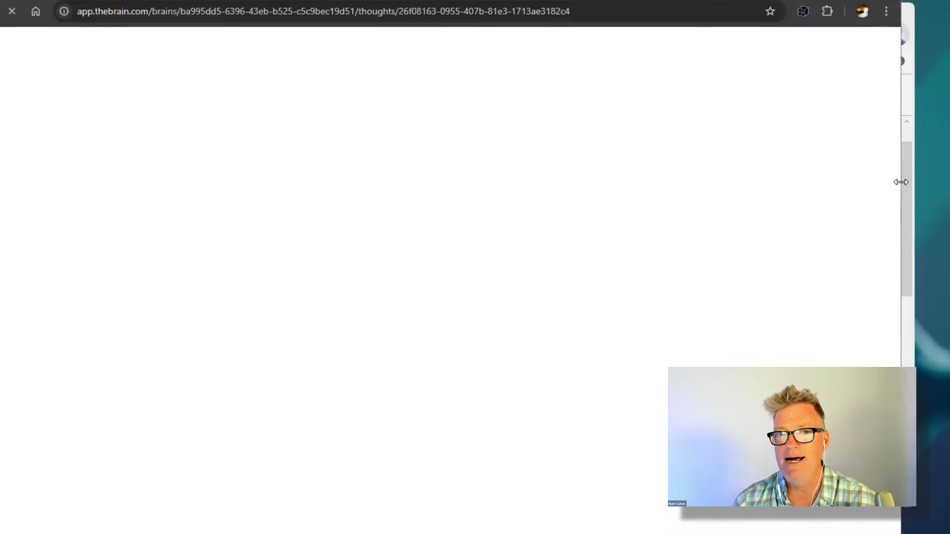
key("super+Up")
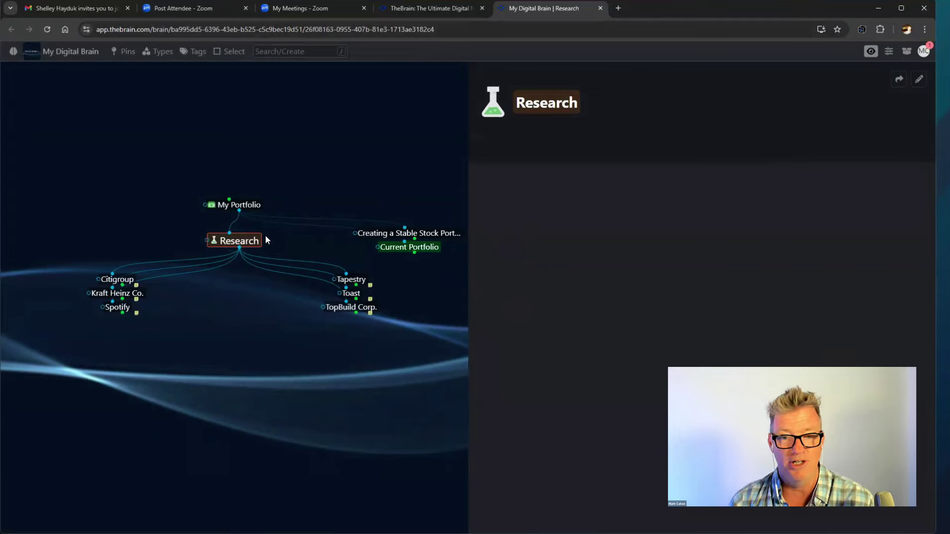
Open the Toast thought for editing in the web client and enter TOA as the Ticker in its note
left_click(350, 295)
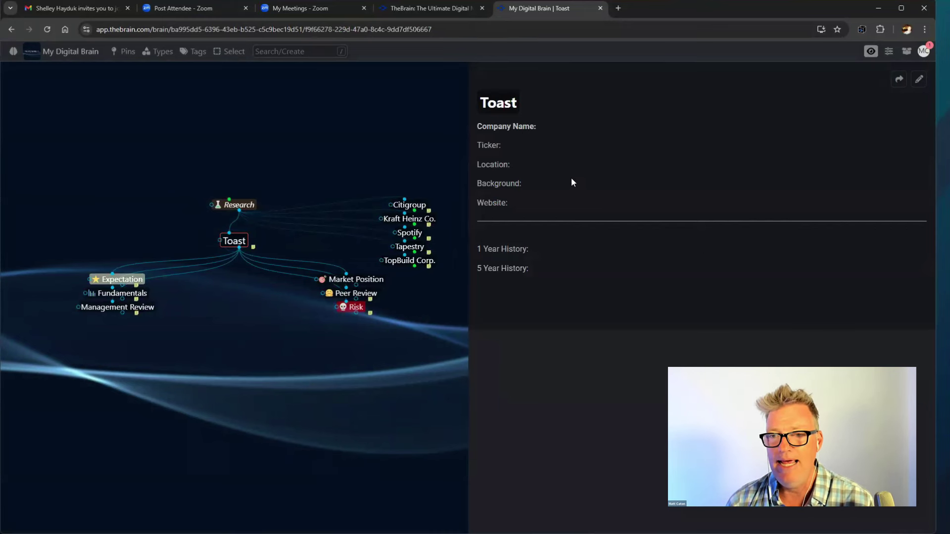
left_click(557, 142)
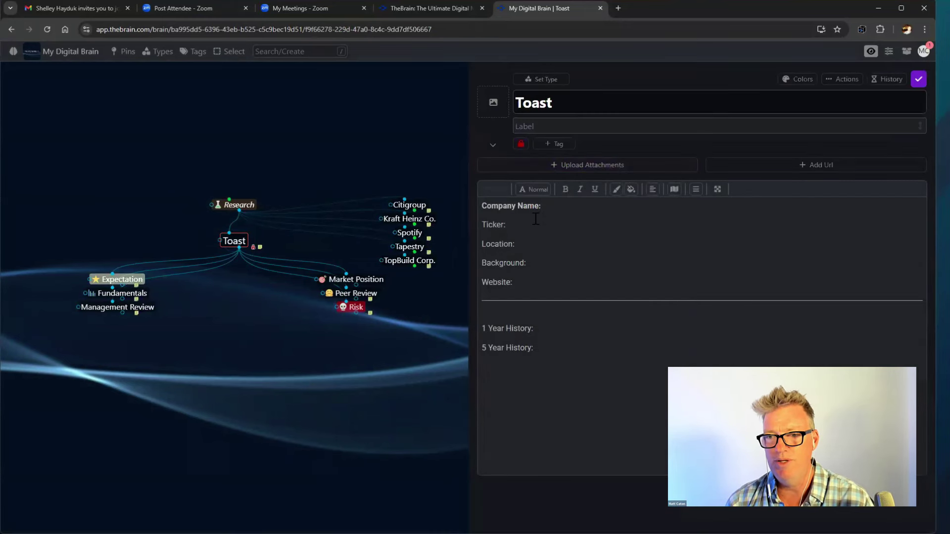
left_click(520, 144)
left_click(524, 230)
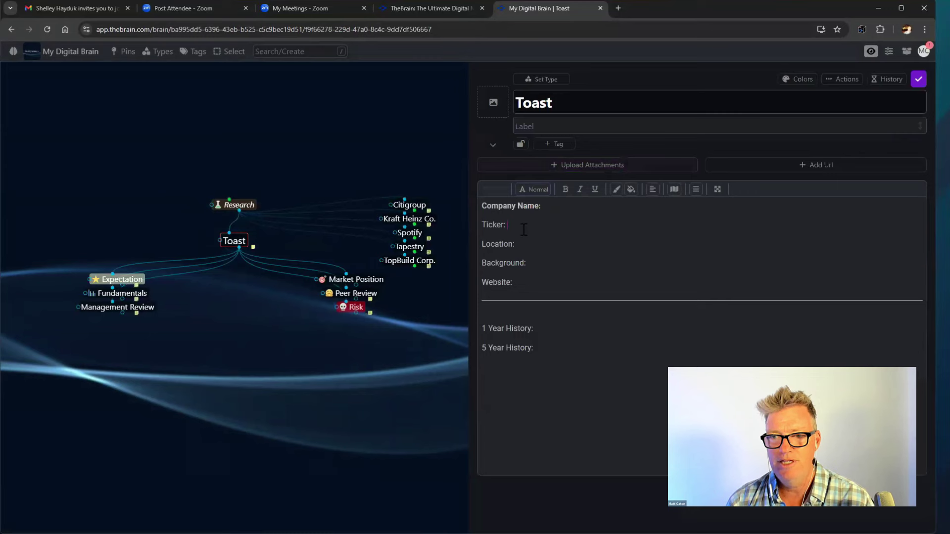
type("TOA")
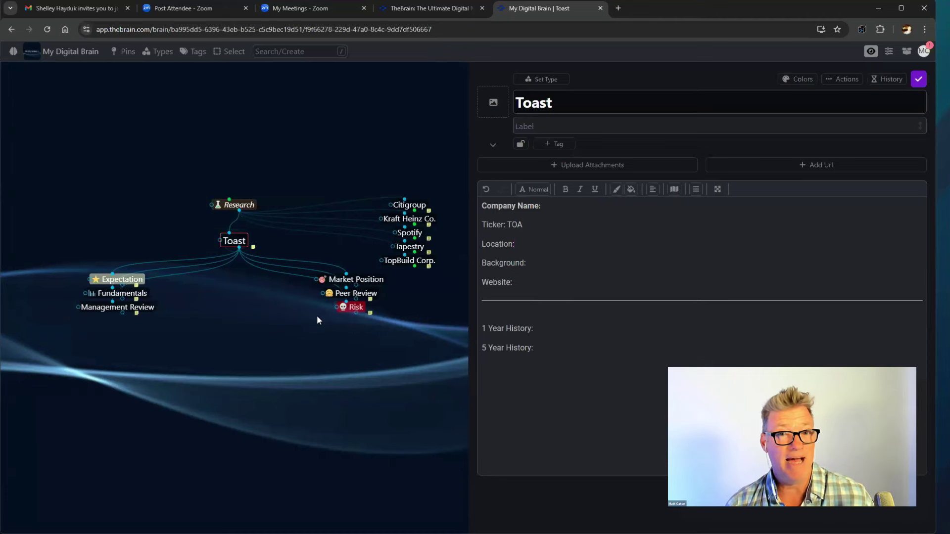
Close the web client, return to the TheBrain desktop app and sync the brain with the Toast thought active
left_click(254, 203)
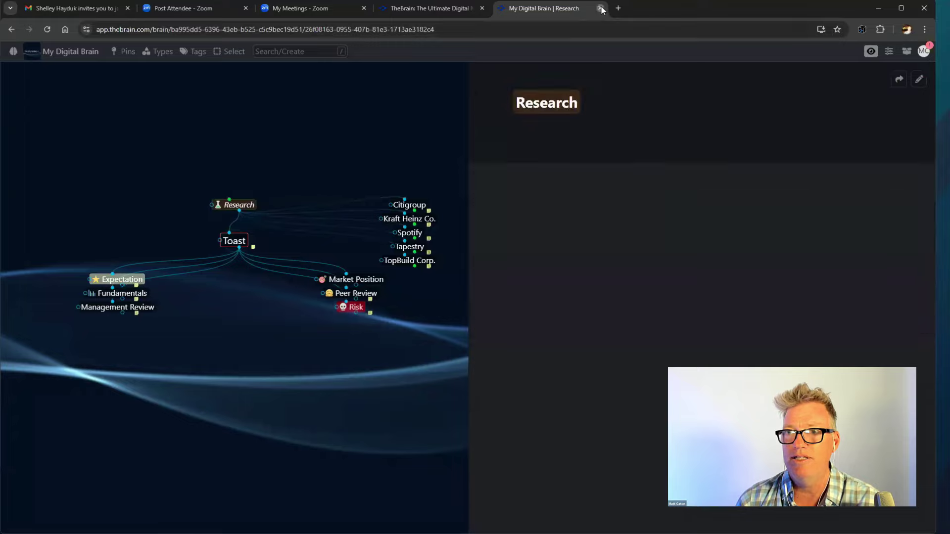
left_click(600, 9)
left_click(877, 8)
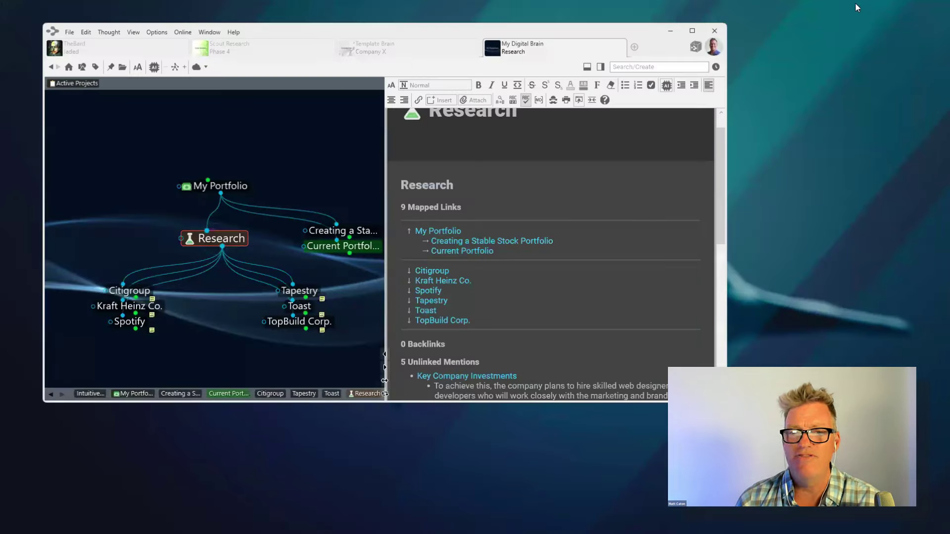
left_click(302, 307)
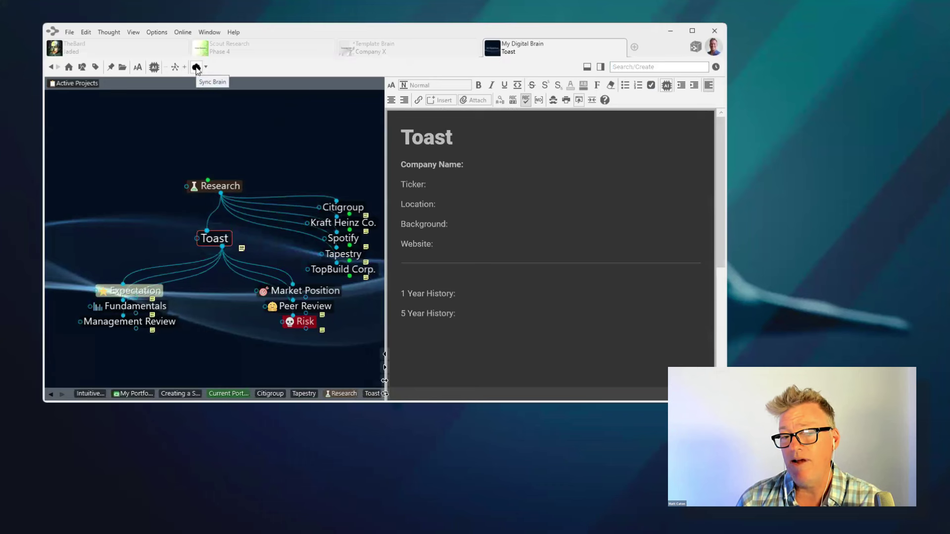
left_click(196, 68)
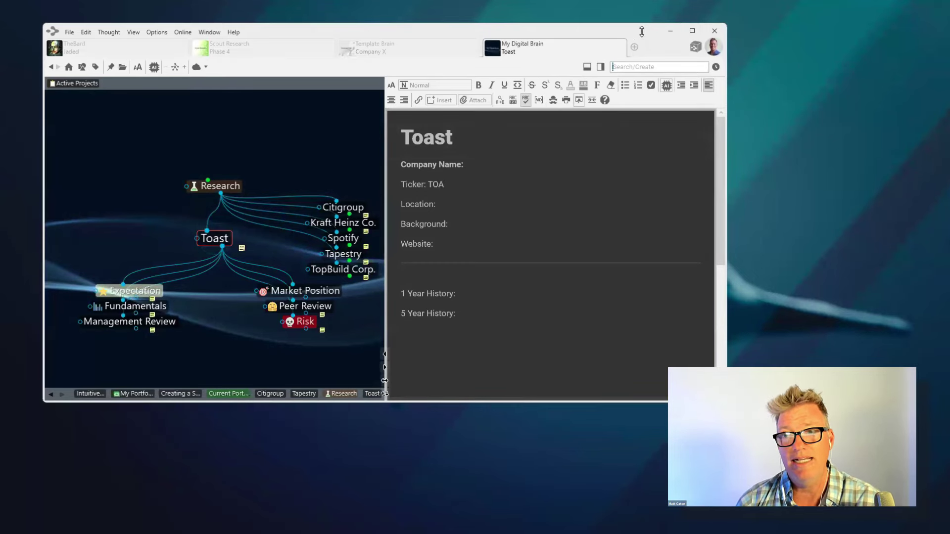
Maximize the window, open the Life Fitness Marketing Company brain in a new tab and go to its home thought
left_click(692, 31)
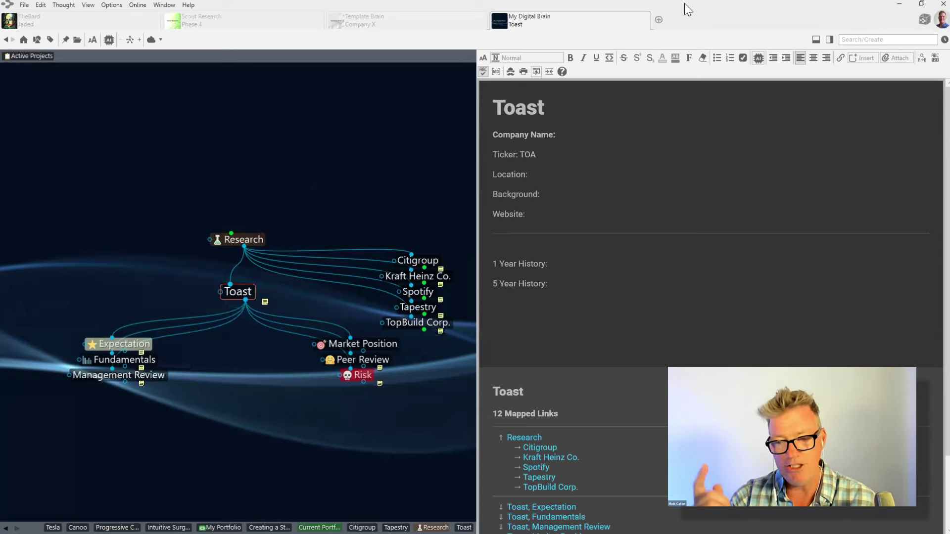
left_click(658, 20)
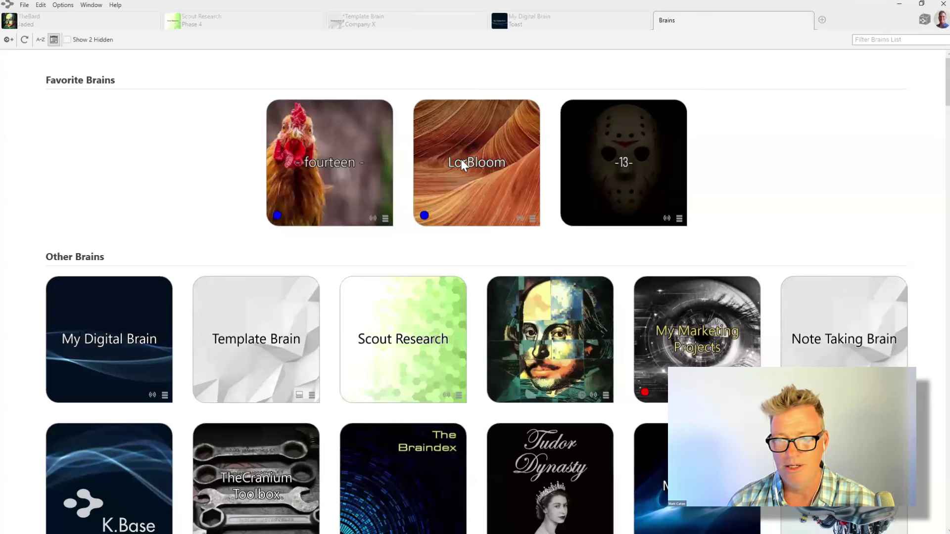
scroll(601, 305, "down", 6)
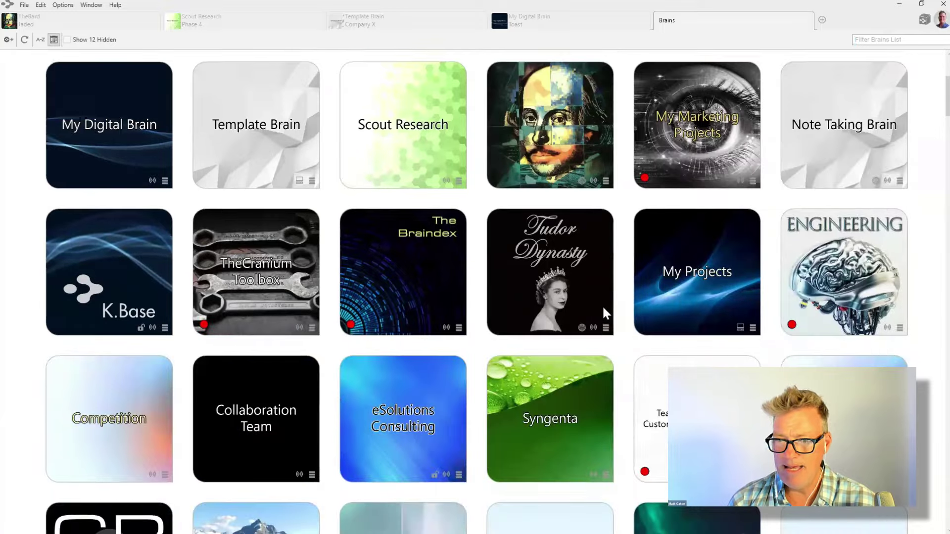
scroll(601, 305, "down", 5)
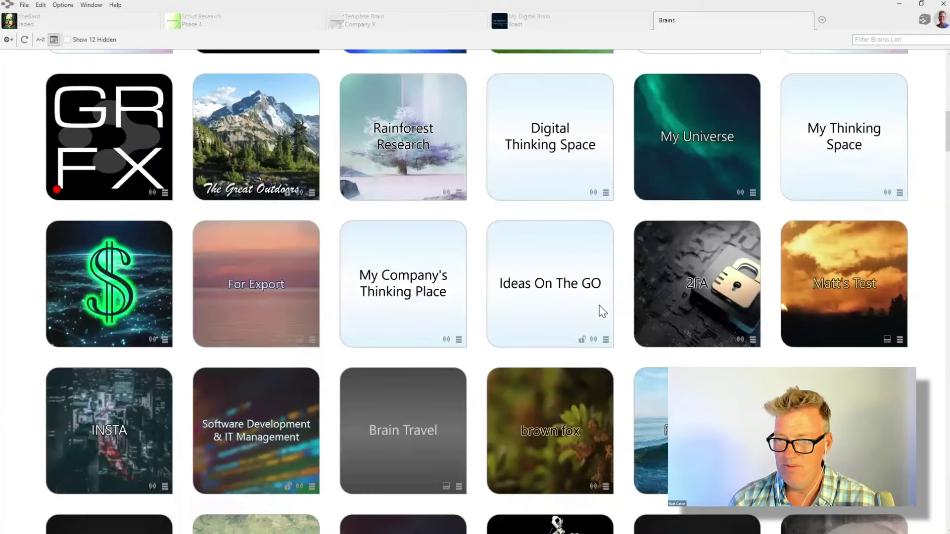
left_click(844, 430)
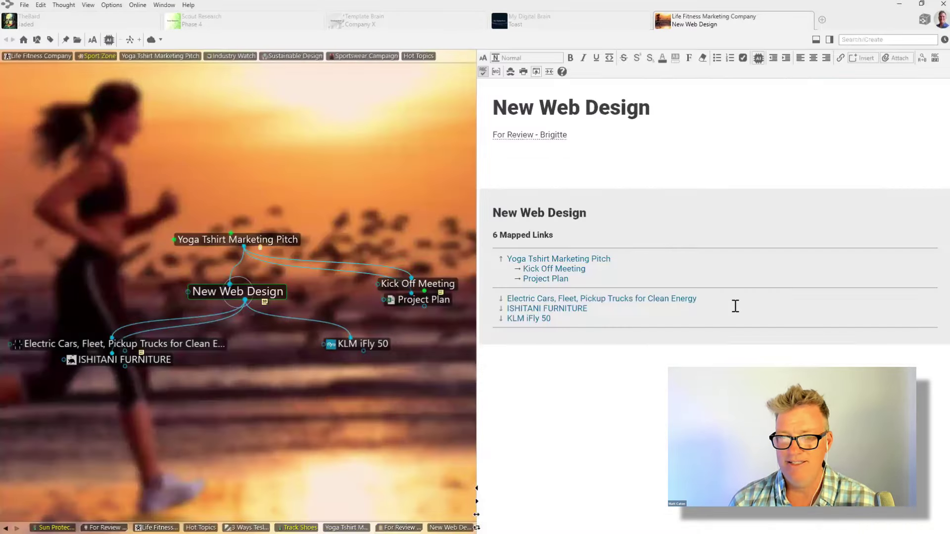
left_click(24, 40)
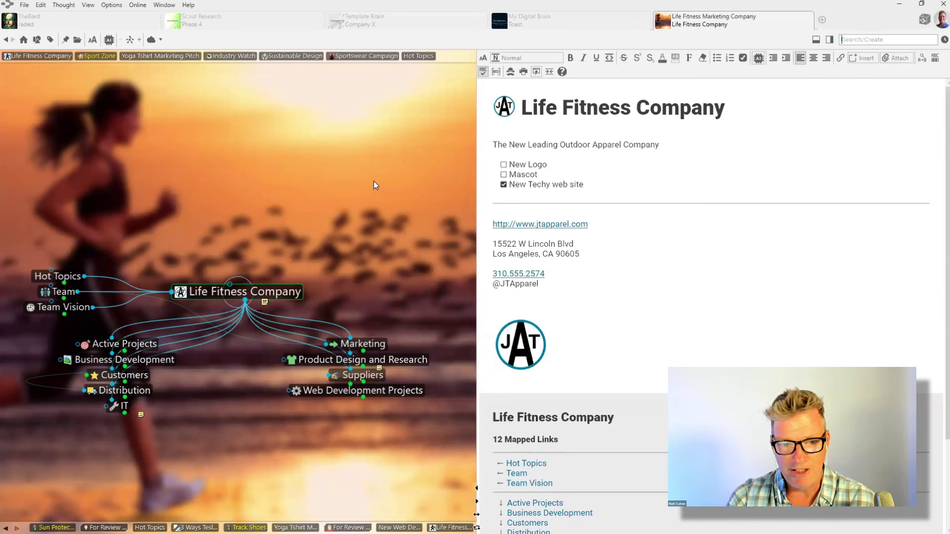
Examine the modification history of the Life Fitness Company thought, including who made each change and when
right_click(267, 292)
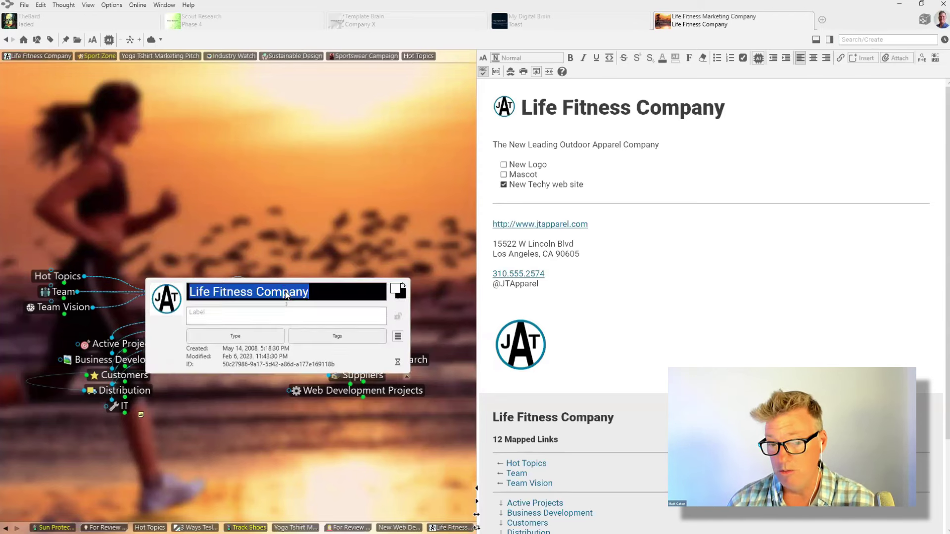
left_click(398, 354)
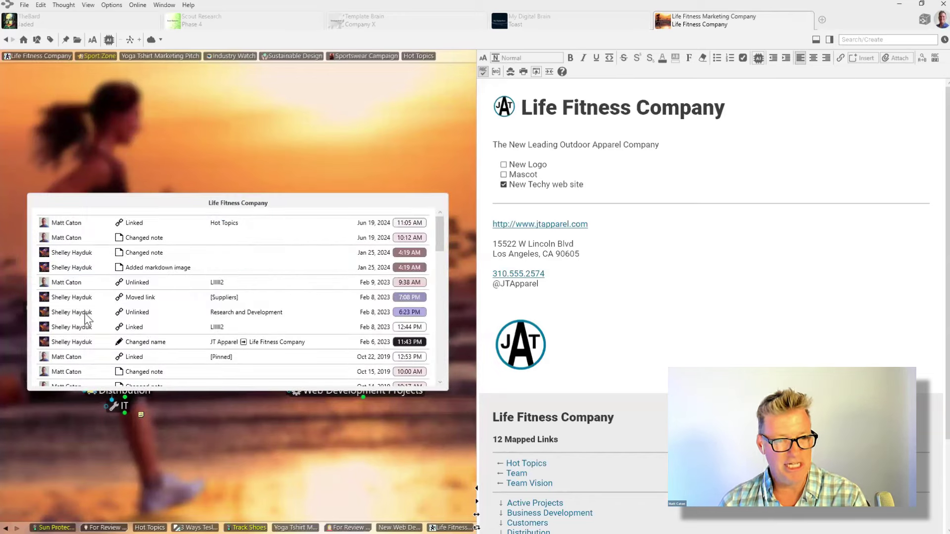
scroll(85, 311, "down", 5)
scroll(83, 312, "down", 10)
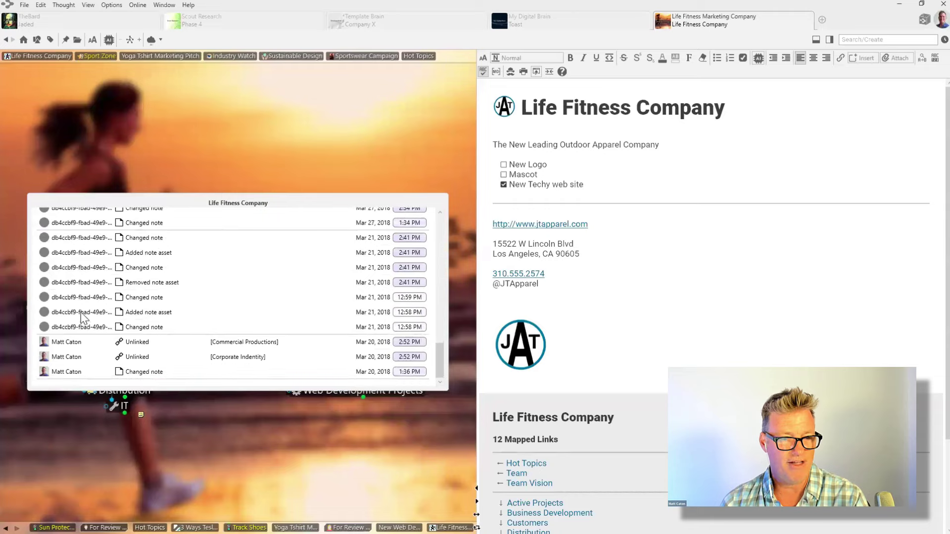
scroll(117, 344, "up", 10)
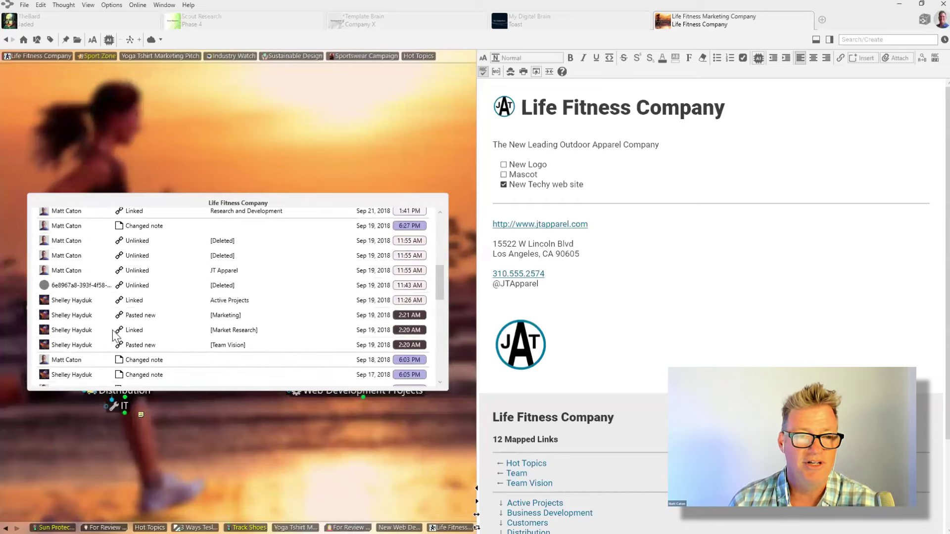
scroll(146, 277, "up", 3)
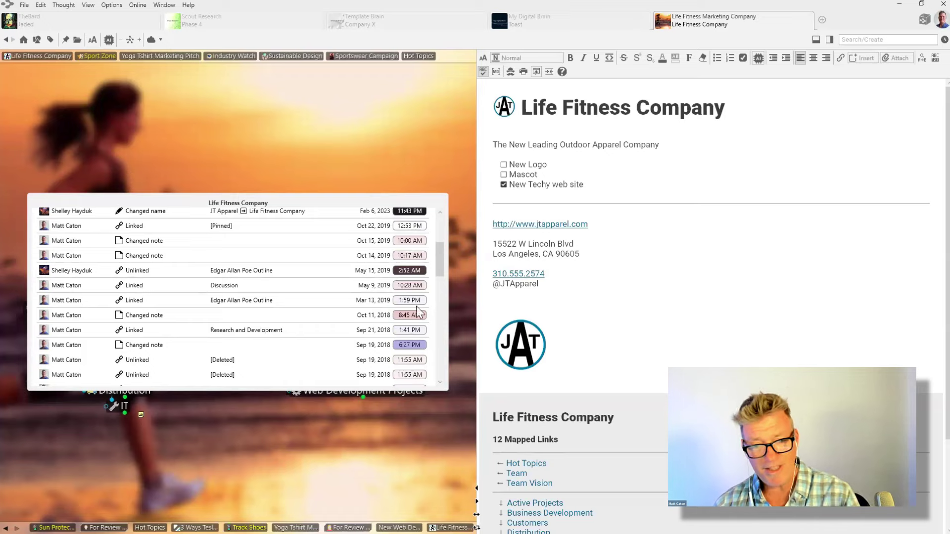
scroll(390, 307, "down", 5)
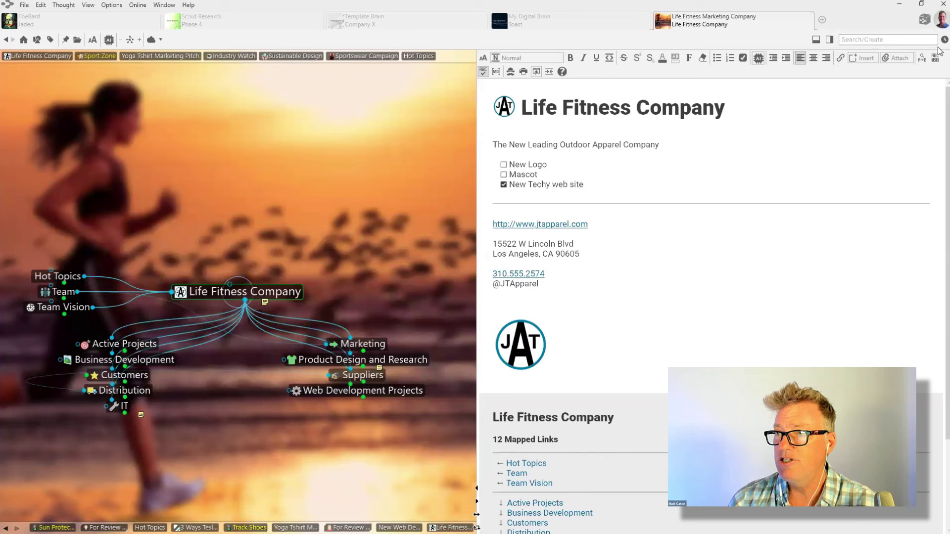
Sync the Life Fitness brain and open the Product Design and Research thought from its list of recent changes
left_click(151, 40)
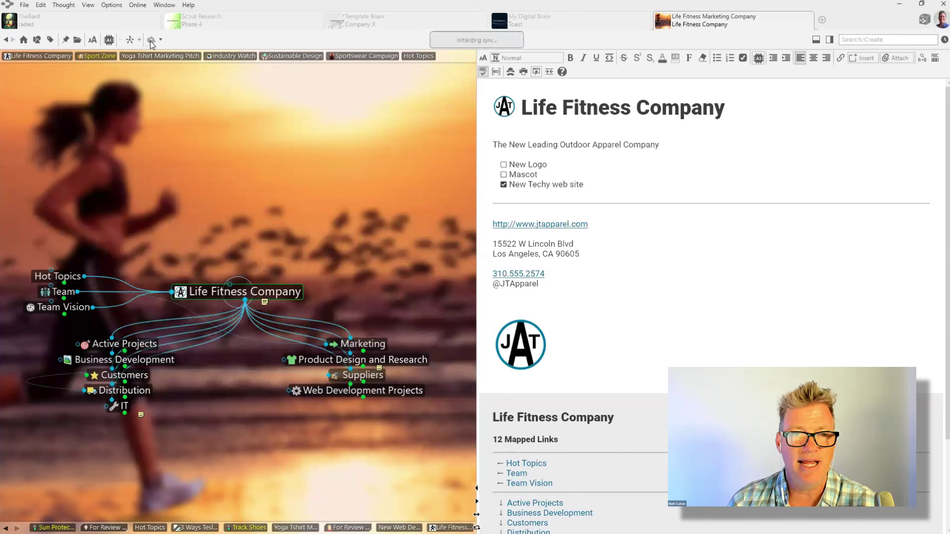
left_click(945, 39)
mouse_move(780, 82)
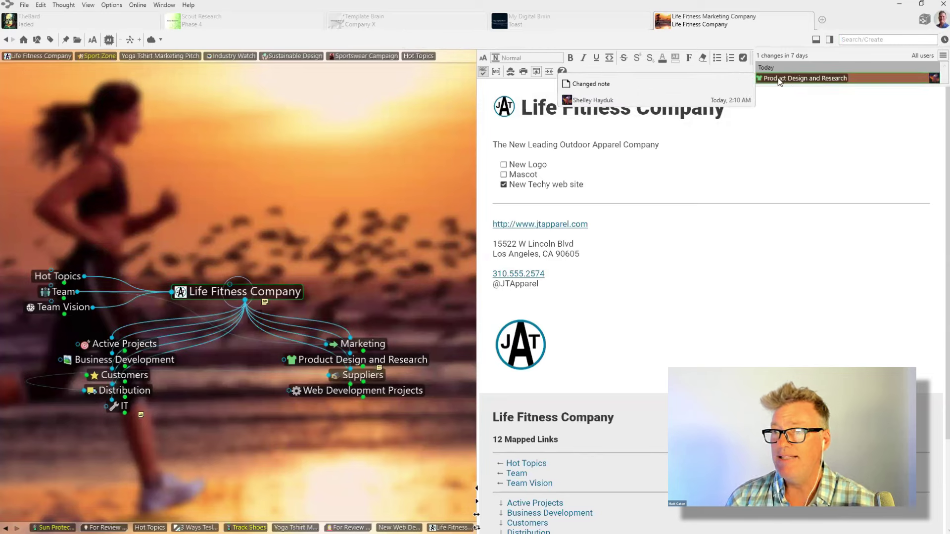
left_click(836, 79)
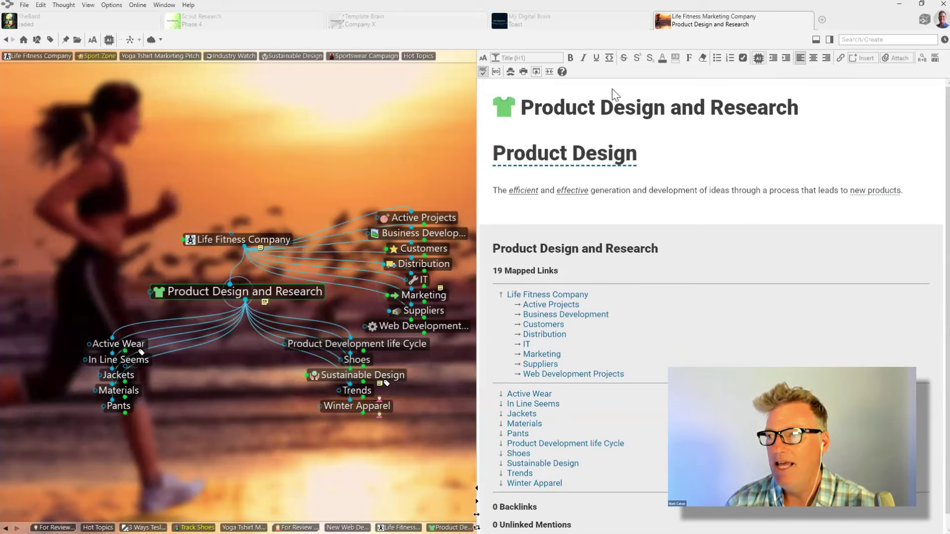
Inspect the time-range and user filter options for the brain's recent changes list
left_click(942, 40)
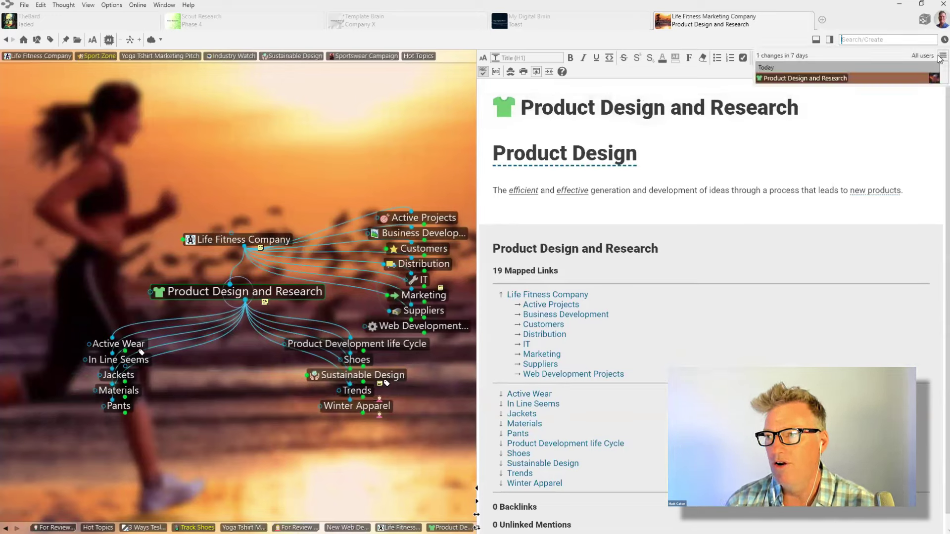
left_click(941, 56)
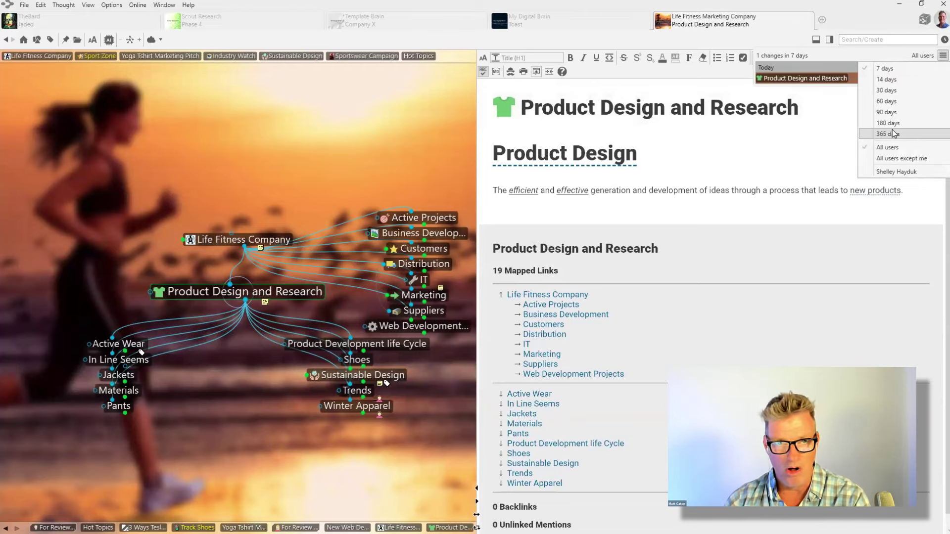
left_click(283, 130)
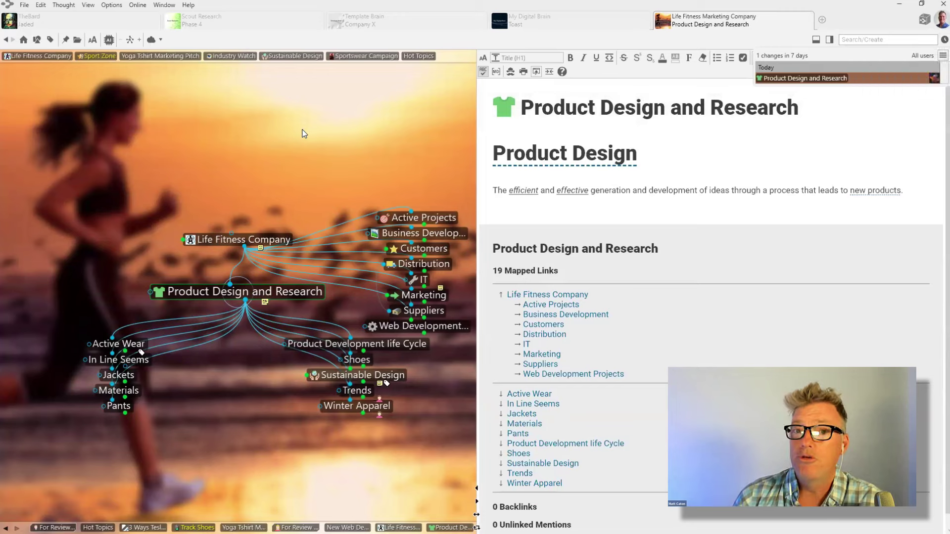
left_click(311, 133)
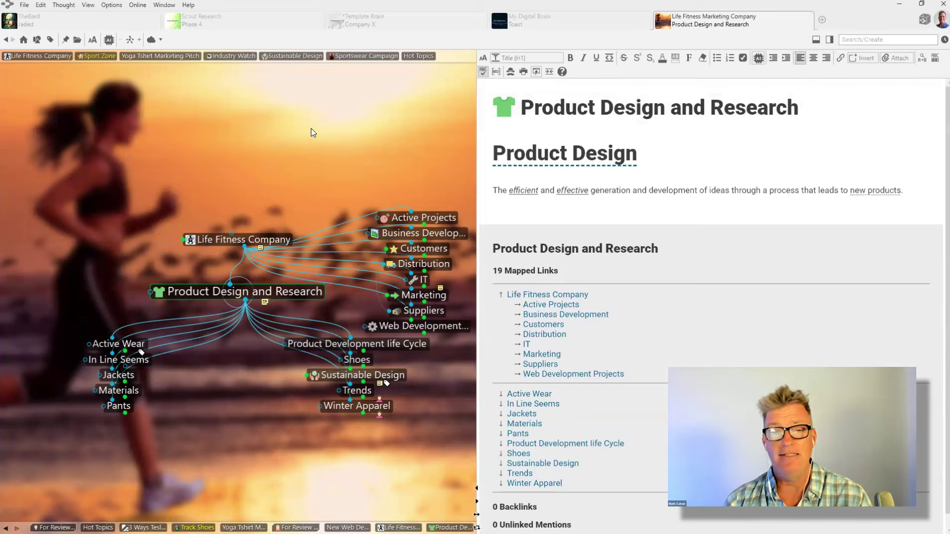
Review the Life Fitness Marketing Company brain's access and sharing settings, including its web link, public access and user access levels
key("ctrl+f")
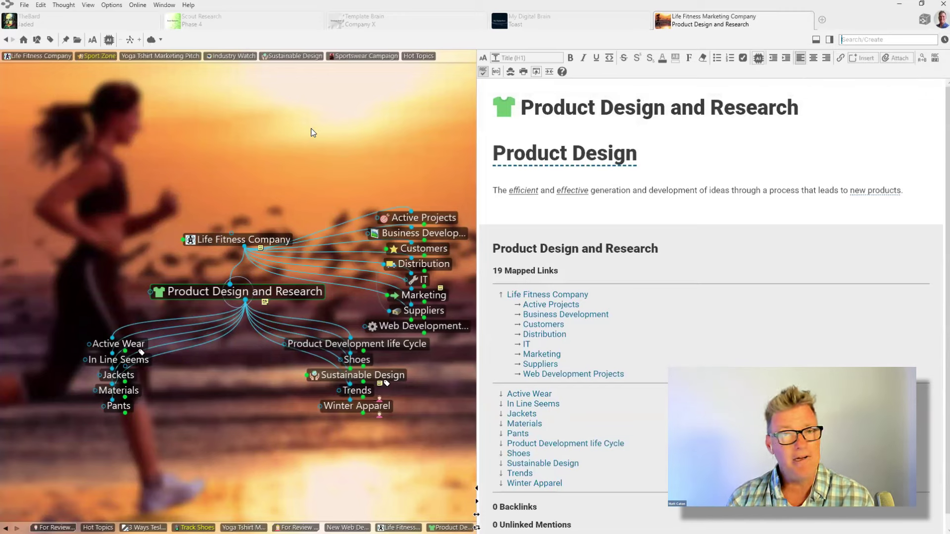
left_click(138, 5)
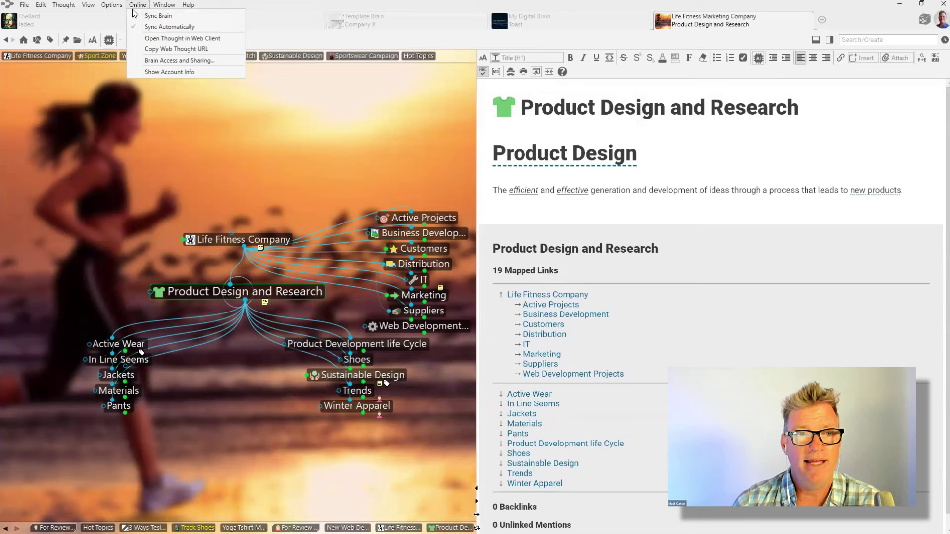
left_click(164, 61)
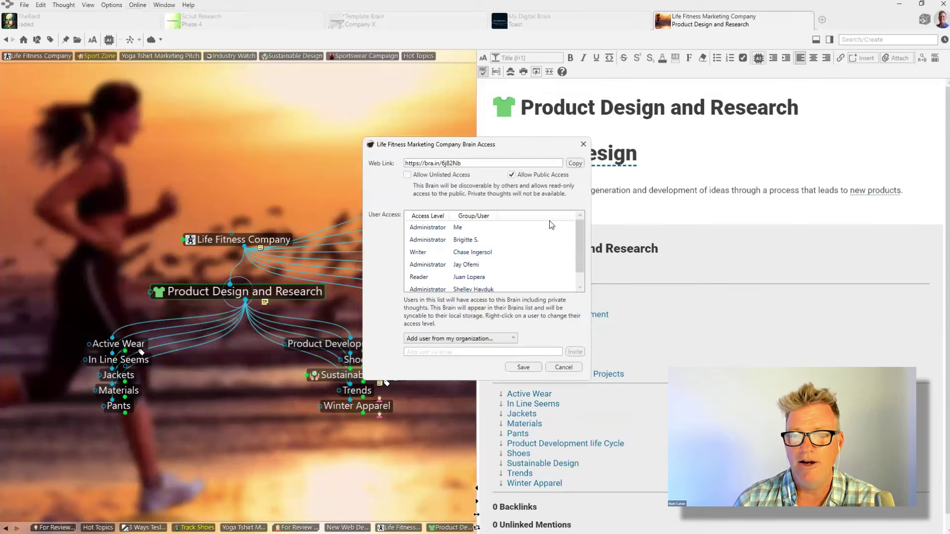
scroll(531, 235, "down", 1)
scroll(515, 259, "up", 1)
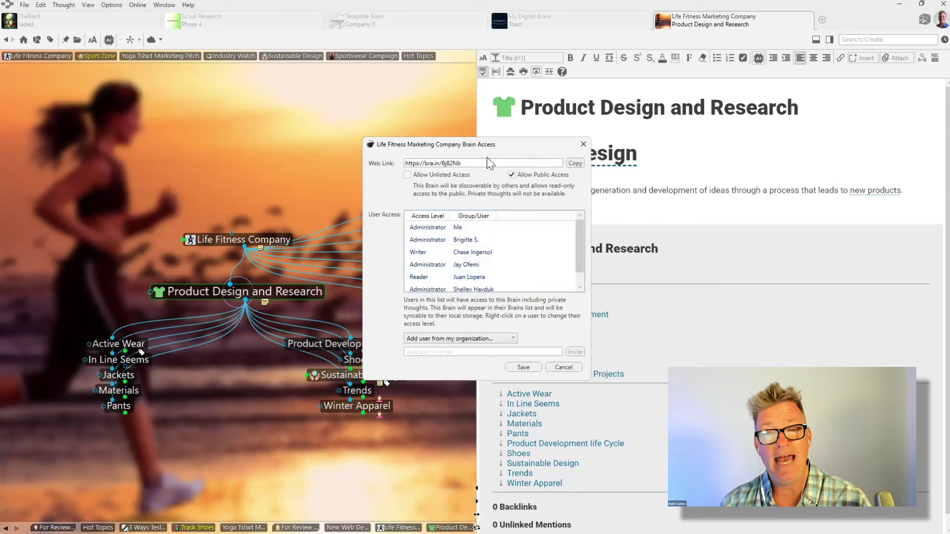
left_click_drag(477, 162, 382, 162)
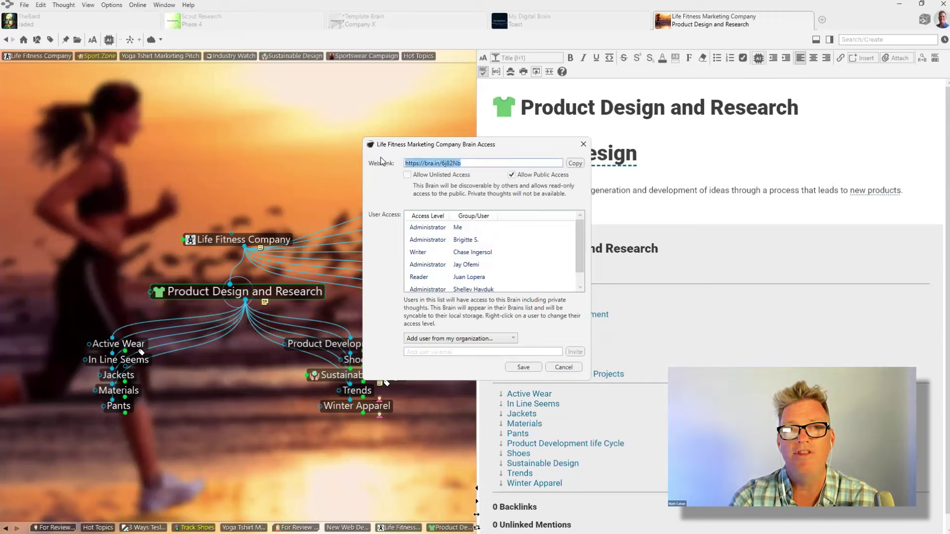
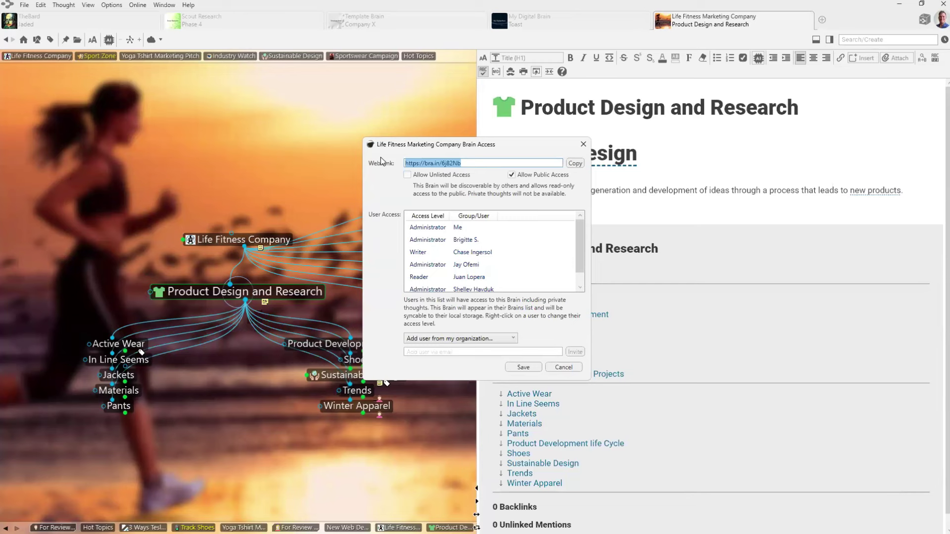
left_click(583, 143)
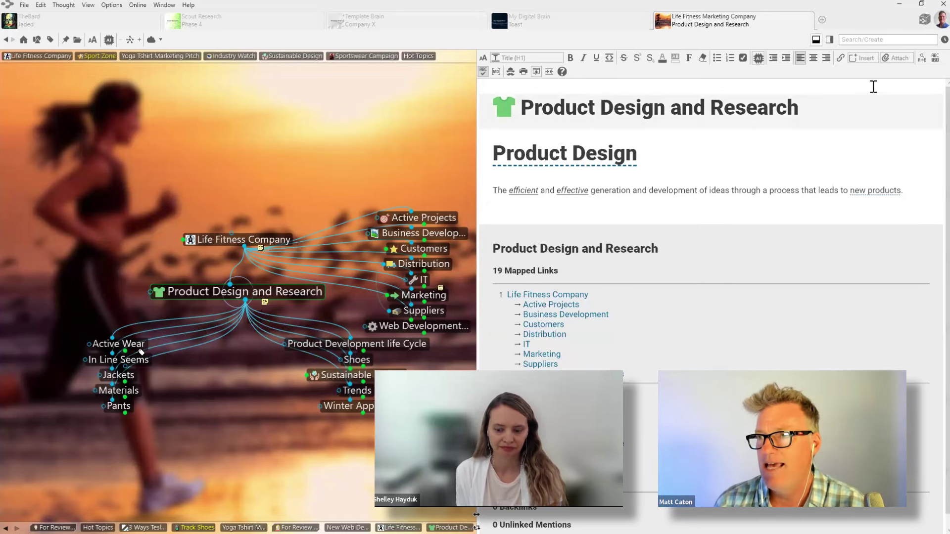
Search for "life" and preview the matching thoughts, notes and attachments in the Life Fitness brain
left_click(854, 40)
type("life")
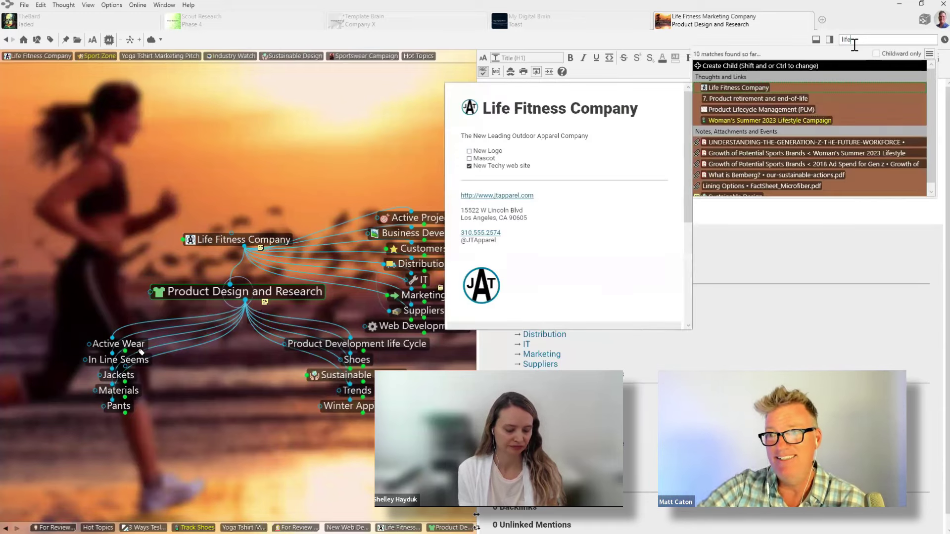
mouse_move(831, 109)
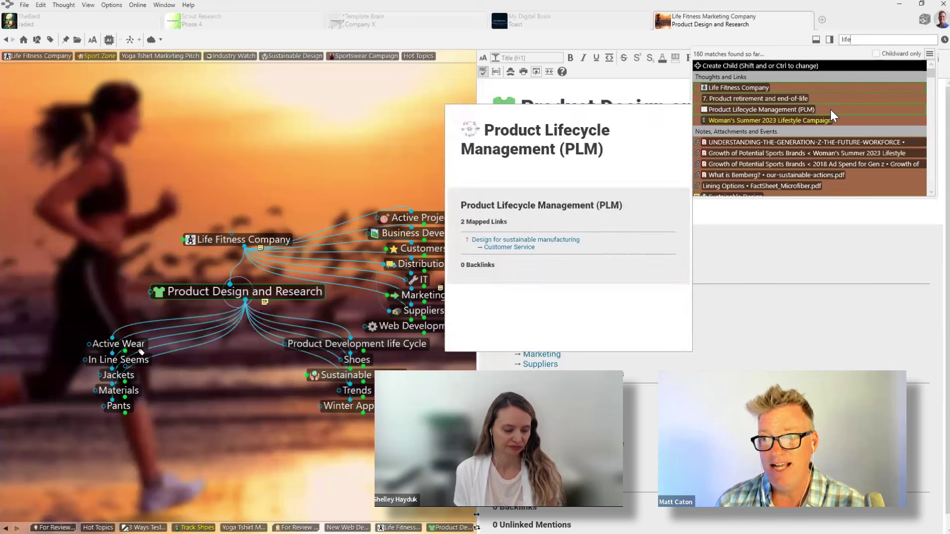
scroll(805, 151, "down", 1)
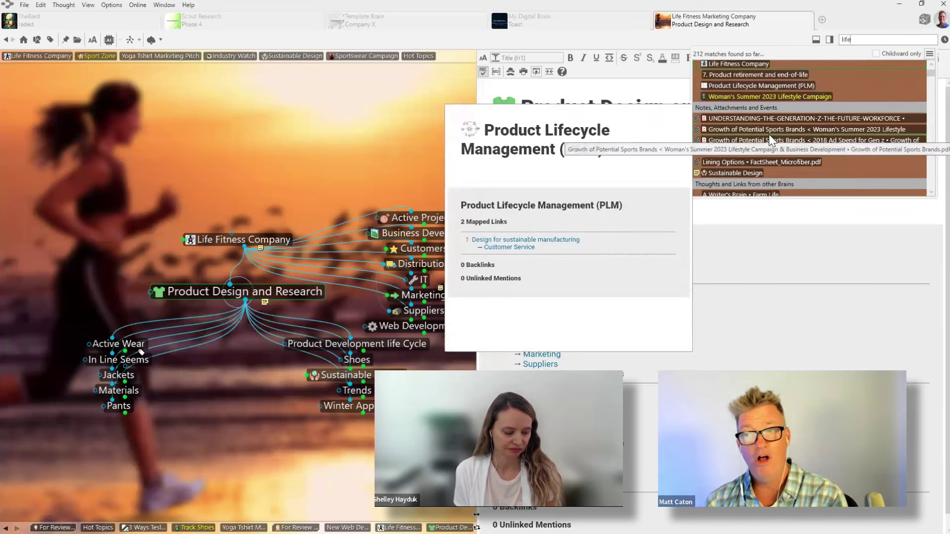
mouse_move(770, 139)
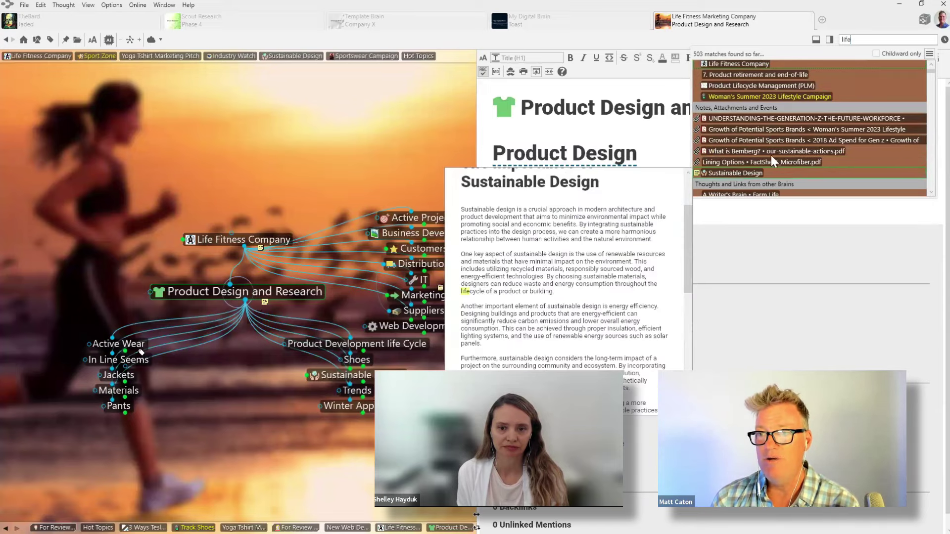
Browse the "life" search matches from other brains and open the Early Life thought of the LB Architecture brain
scroll(775, 152, "down", 2)
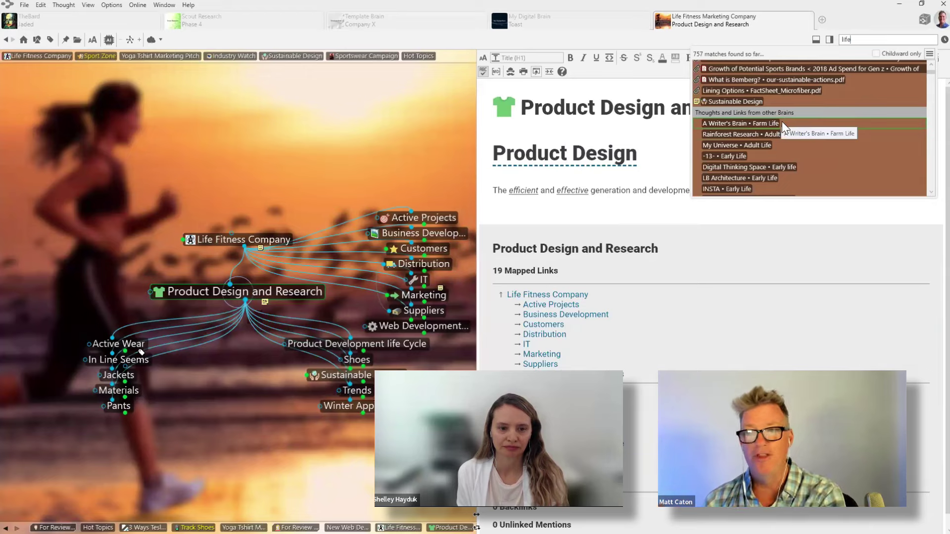
scroll(792, 130, "down", 1)
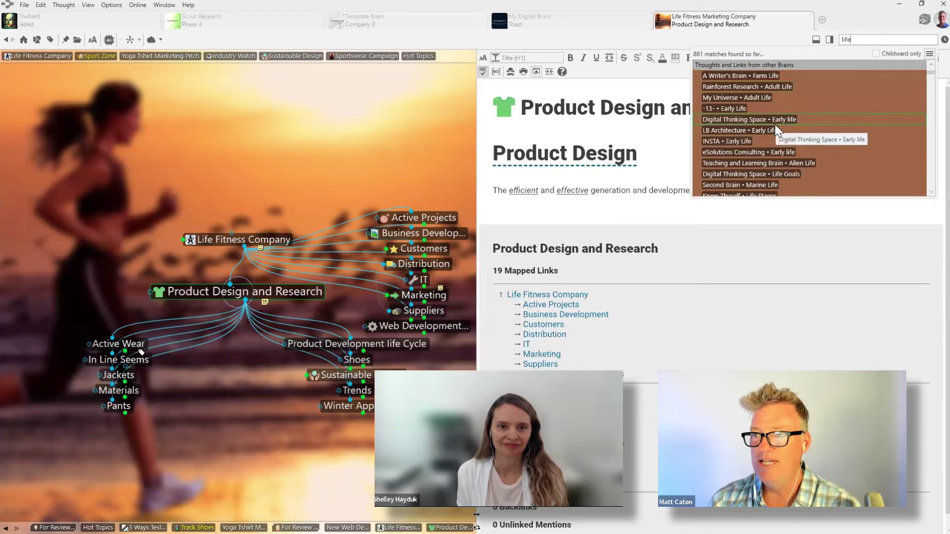
scroll(774, 124, "down", 3)
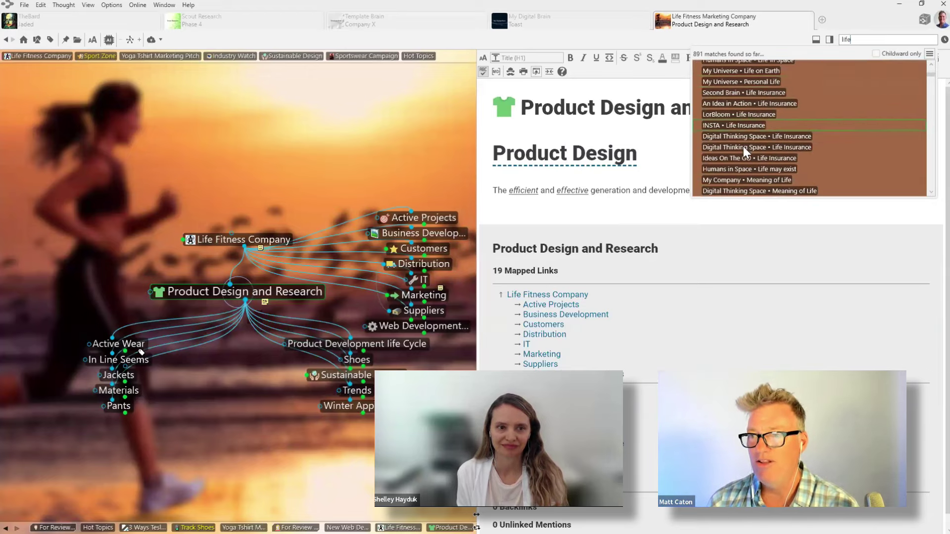
scroll(758, 156, "down", 3)
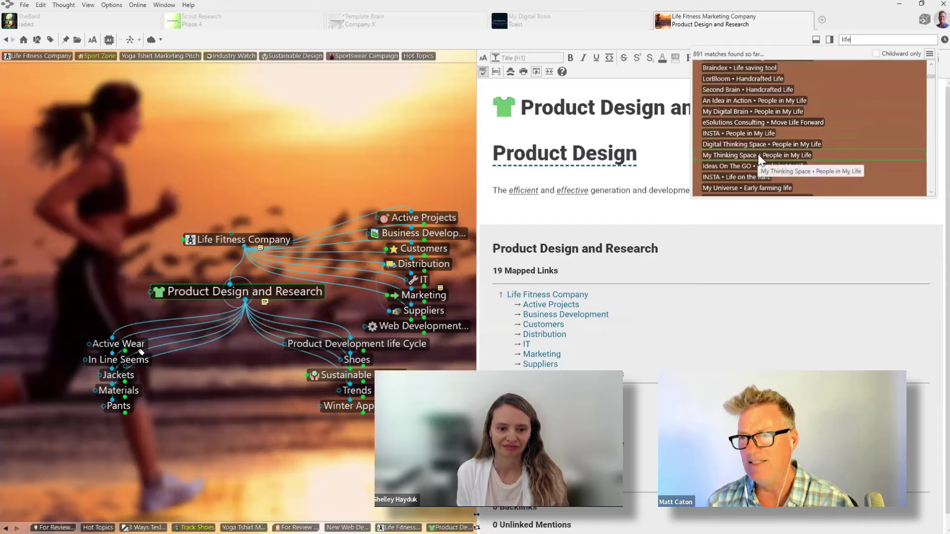
scroll(758, 153, "down", 5)
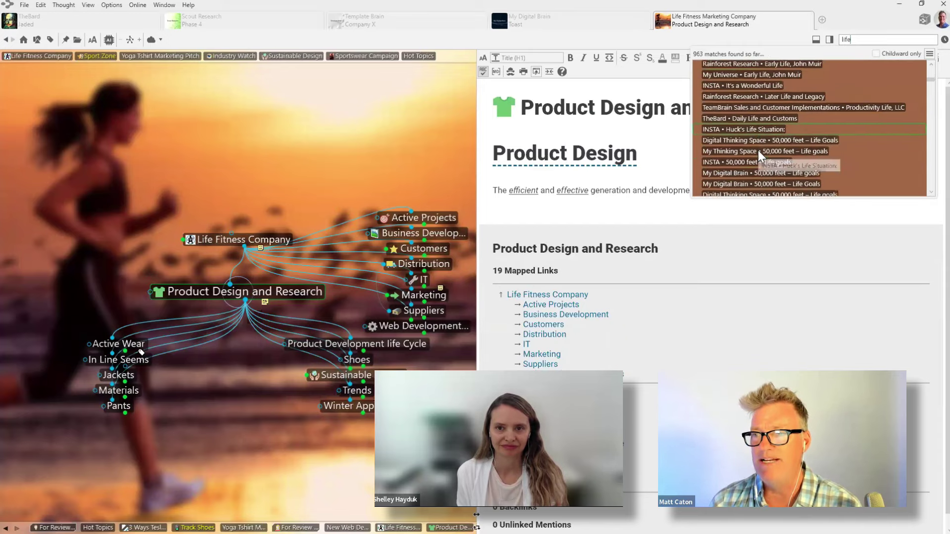
scroll(758, 150, "down", 3)
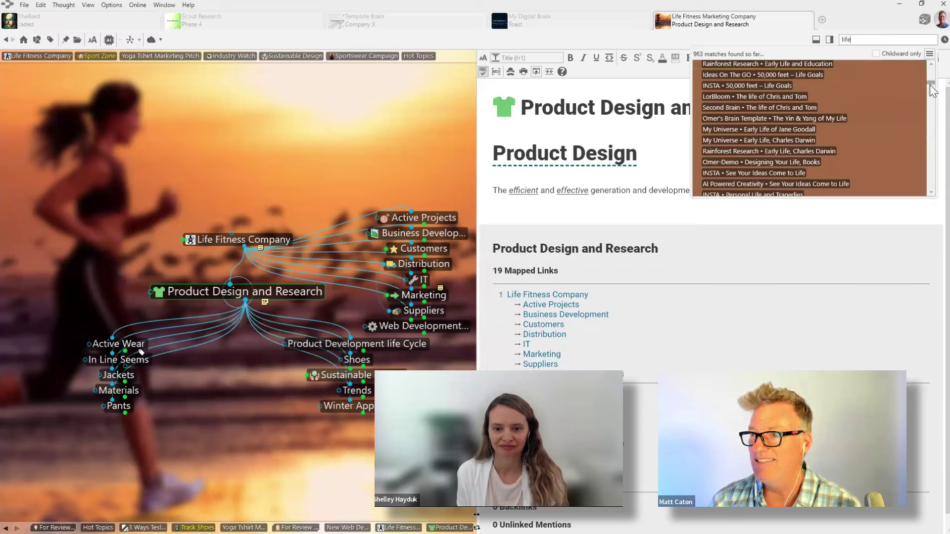
left_click_drag(930, 84, 932, 127)
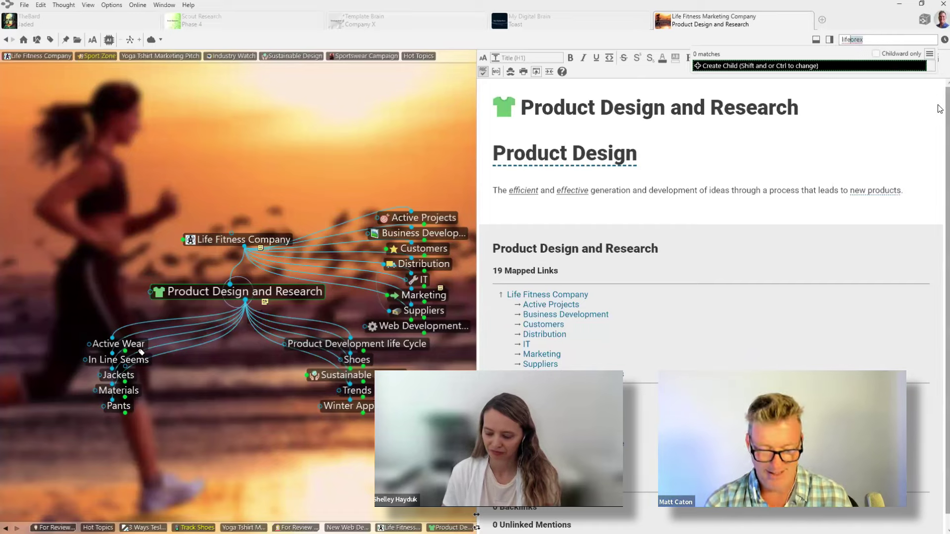
mouse_move(810, 147)
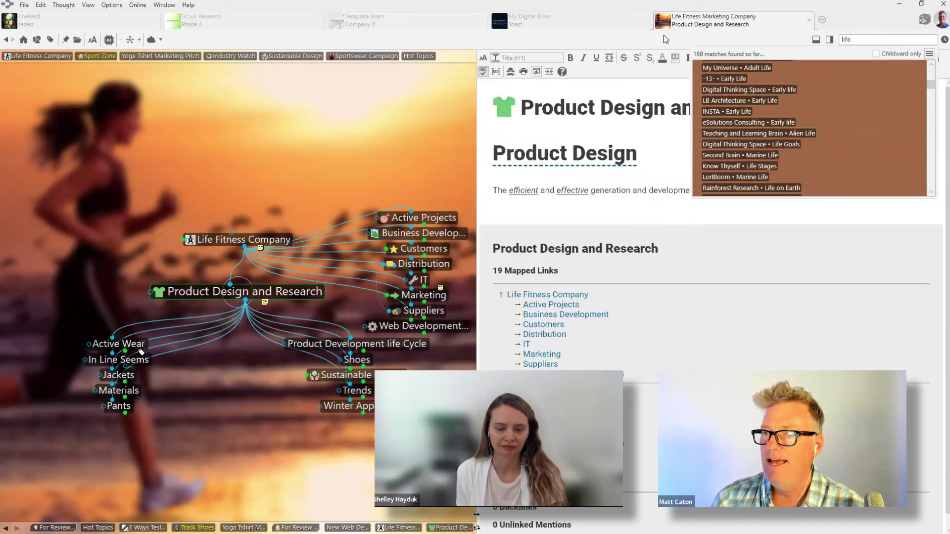
left_click(727, 101)
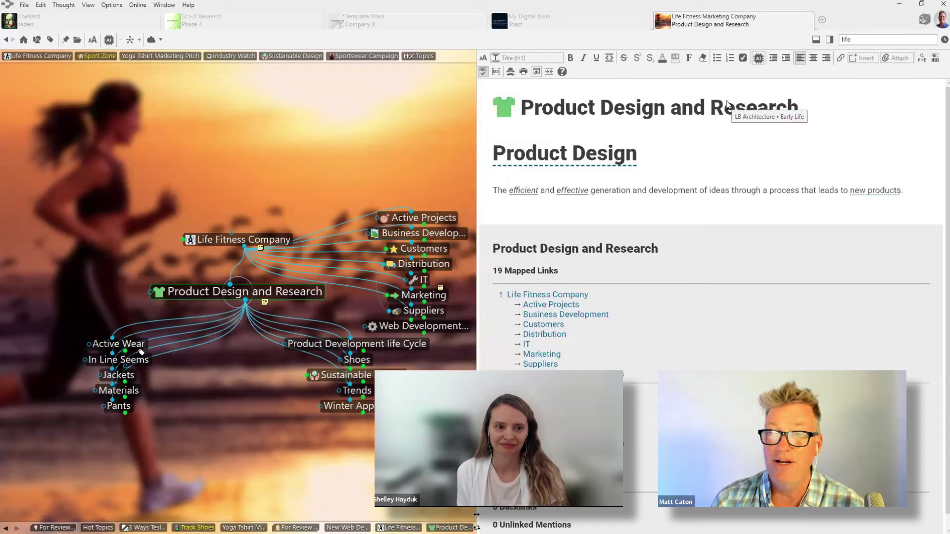
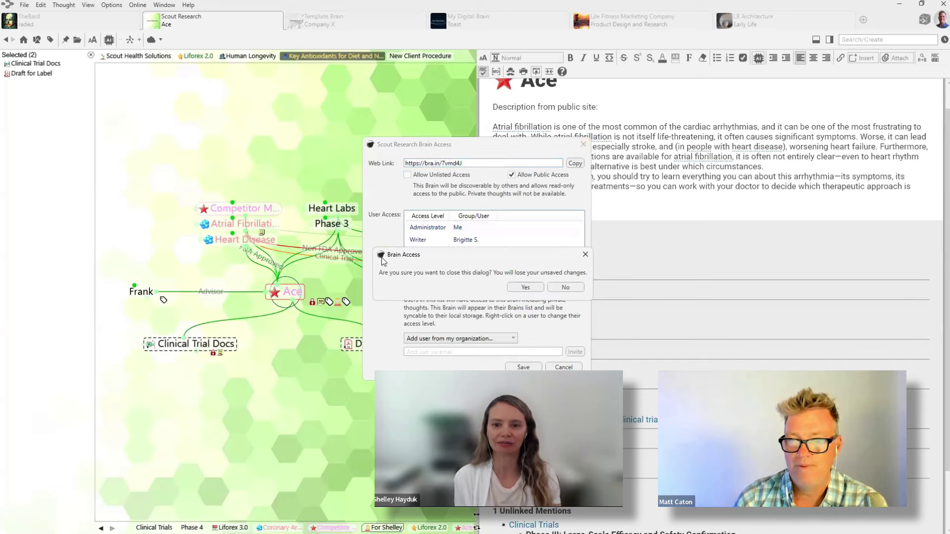
Discard the unsaved Scout Research brain access changes and clear the selection of Clinical Trial Docs and Draft for Label
left_click(526, 287)
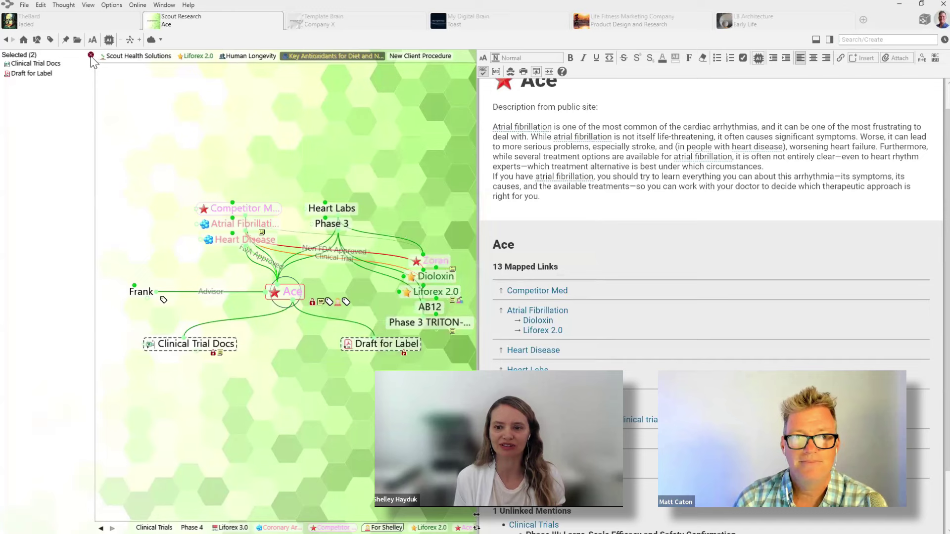
left_click(91, 56)
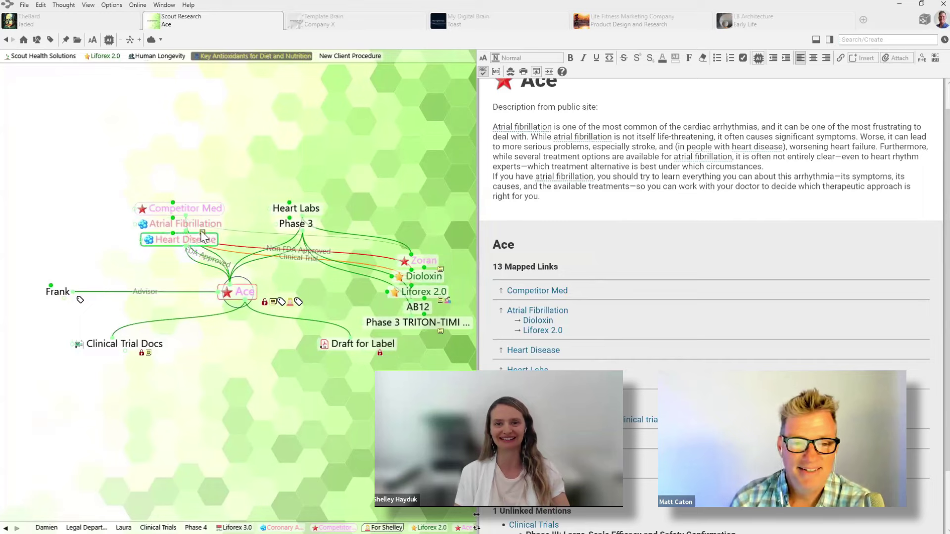
Go to the Atrial Fibrillation thought and assign a new link type named "xyz" to its link with Liforex 2.0
left_click(187, 223)
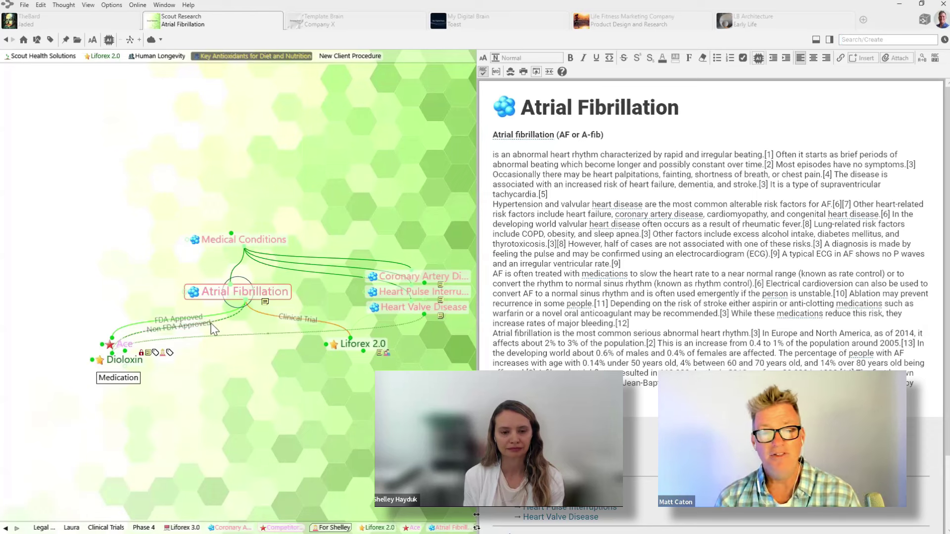
left_click(286, 318)
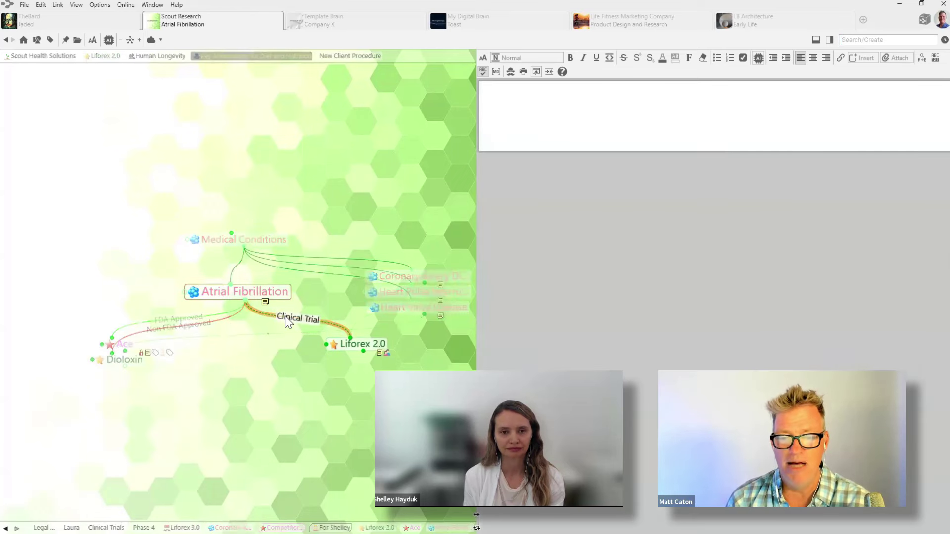
left_click(289, 321)
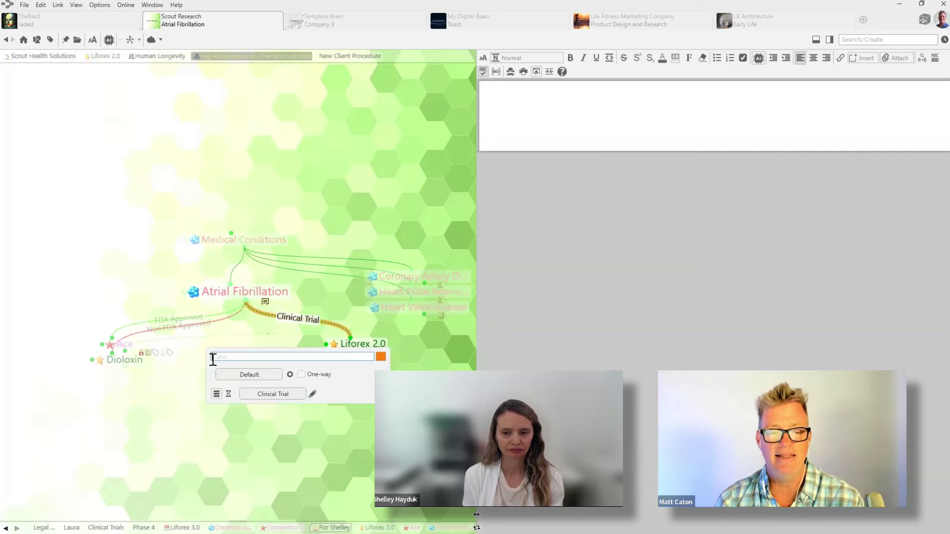
left_click(293, 393)
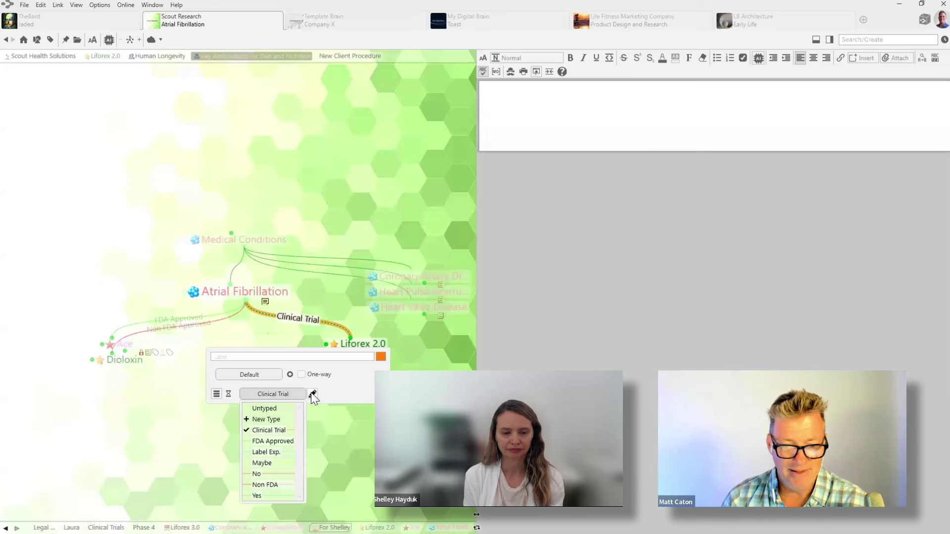
left_click(263, 420)
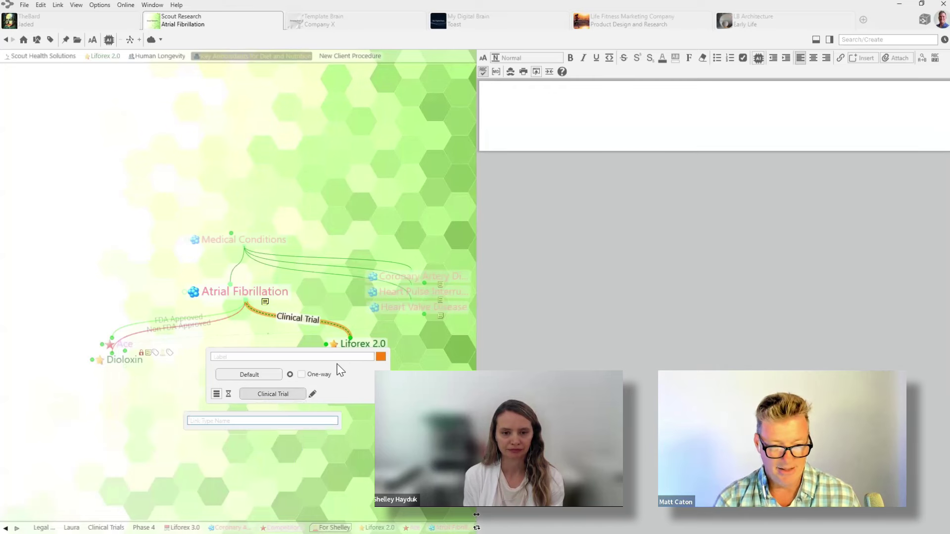
type("xyz")
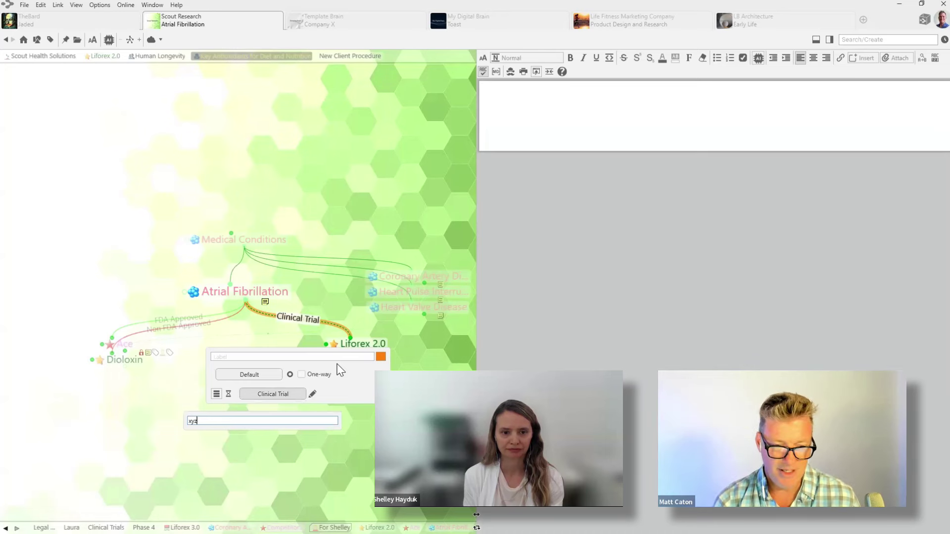
key("Return")
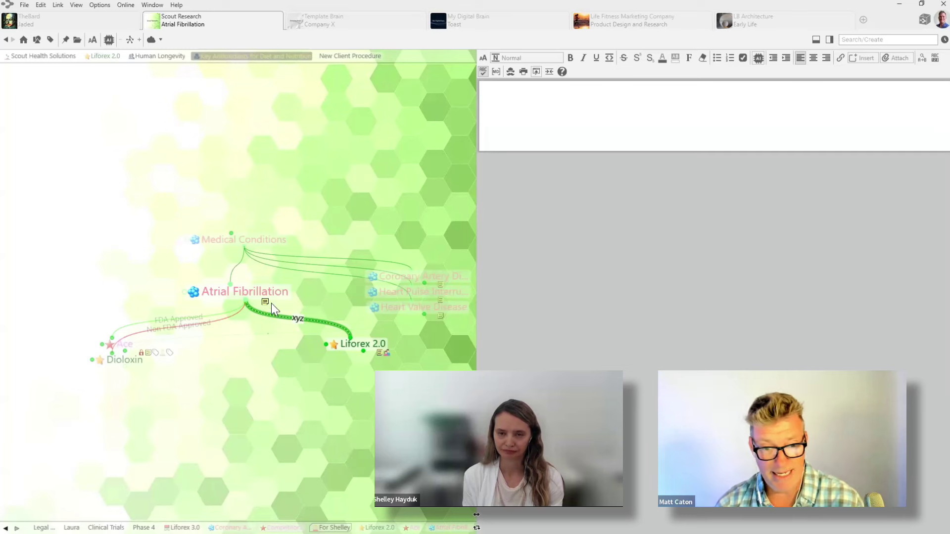
Create a child thought named "Dgfagfsdfg" under Atrial Fibrillation
left_click_drag(244, 302, 244, 426)
type("dgfa")
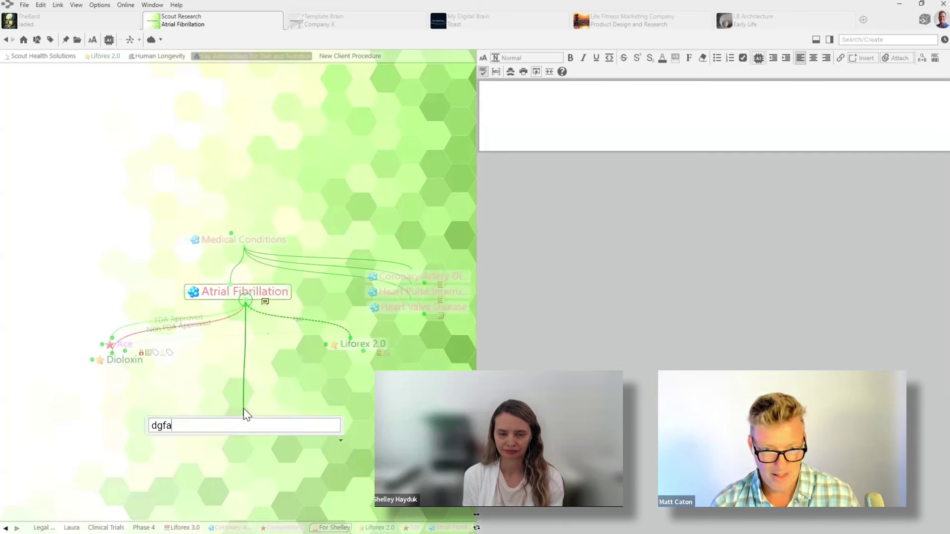
type("gfsdfg")
key("Return")
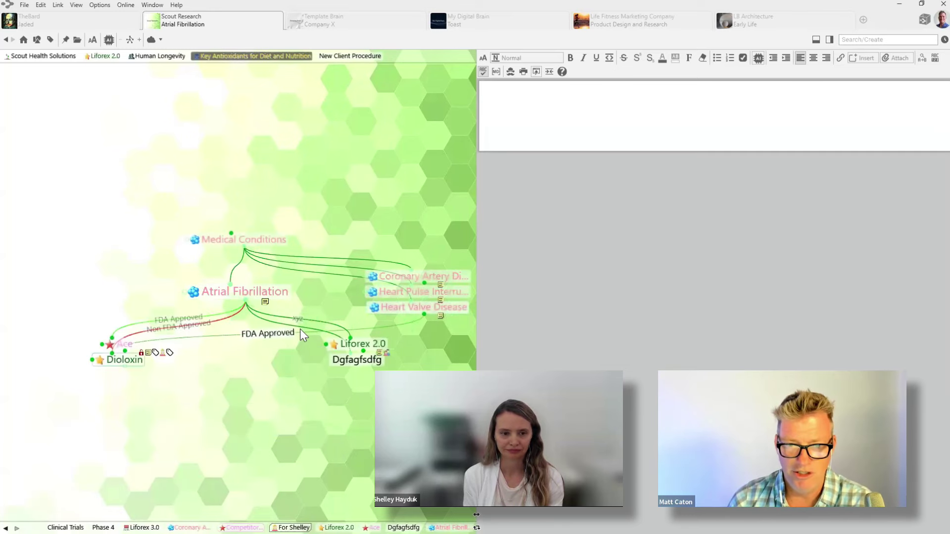
Apply the xyz link type to the link between Atrial Fibrillation and Dgfagfsdfg
left_click(299, 325)
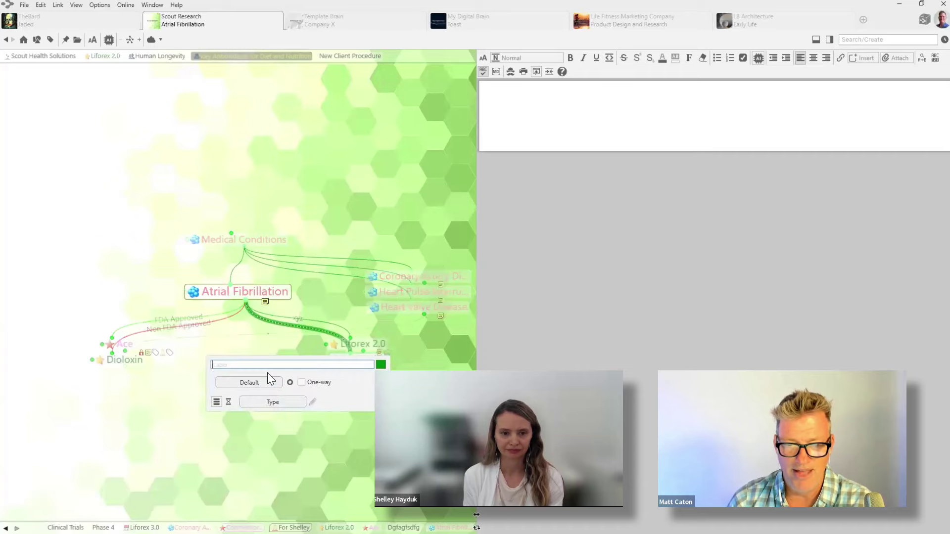
left_click(273, 401)
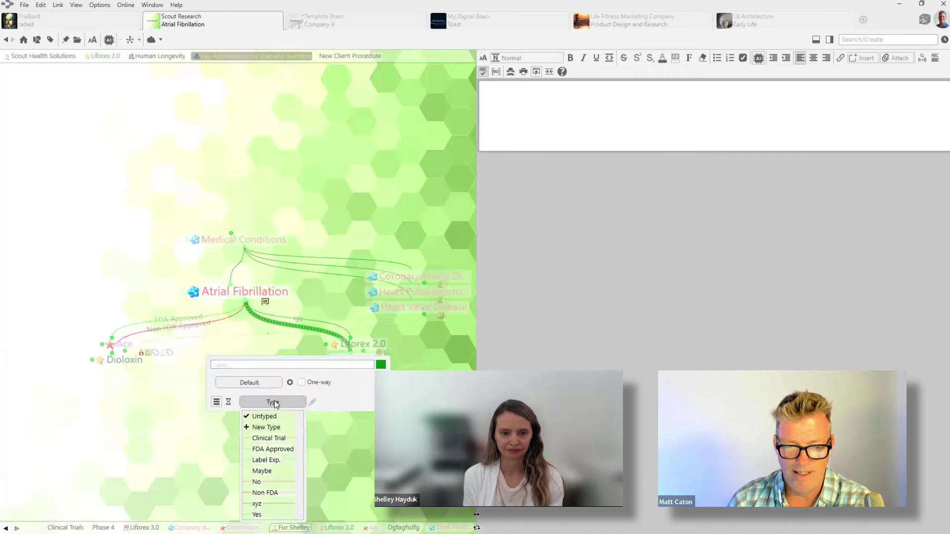
left_click(260, 505)
left_click(192, 473)
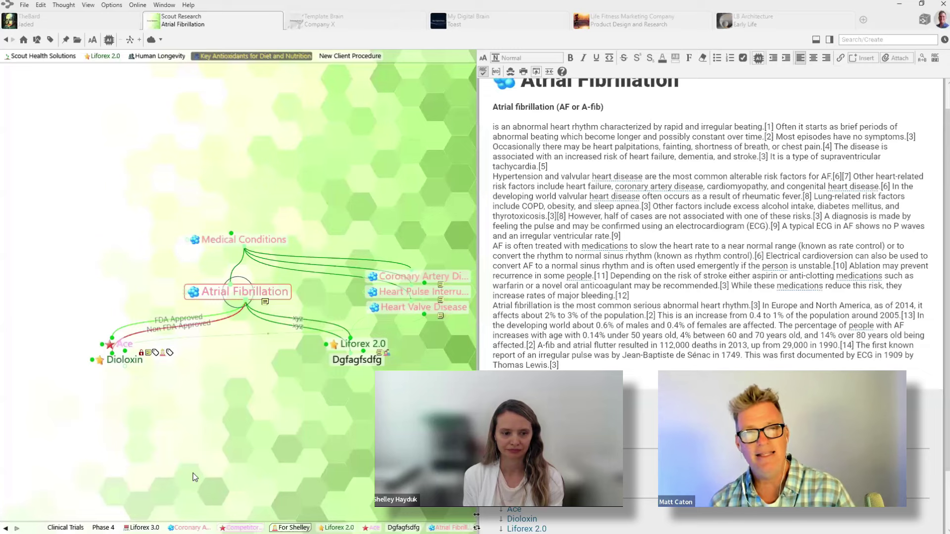
Show the Report and filter it to thoughts that use the FDA Approved link type
left_click(829, 39)
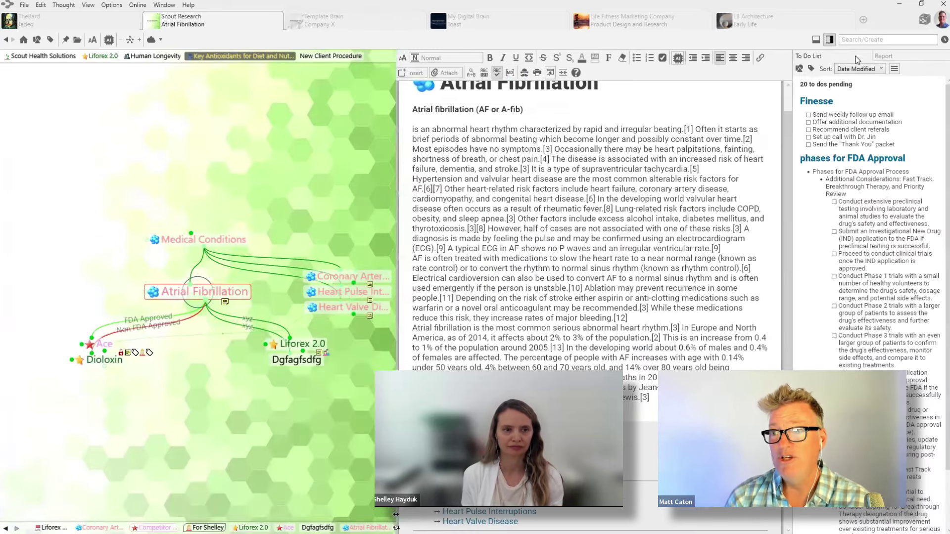
left_click(883, 56)
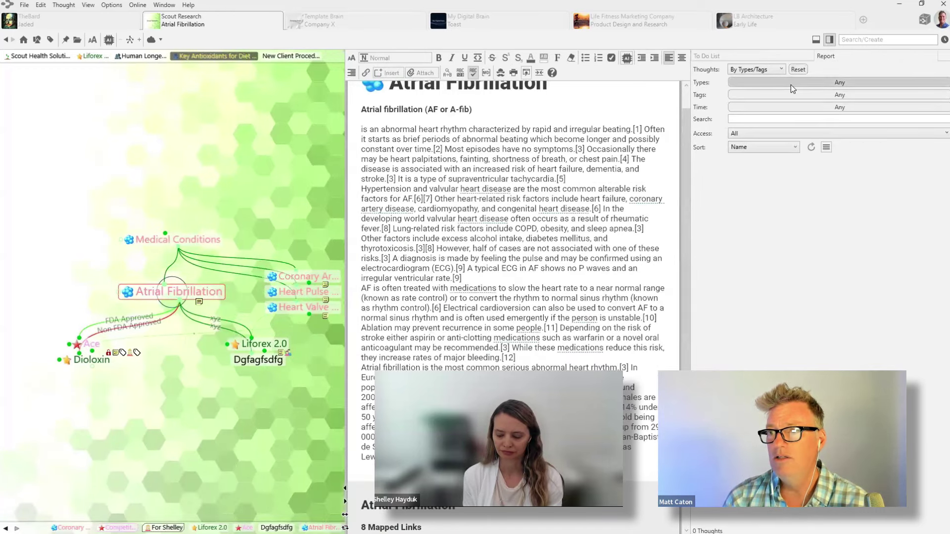
left_click(791, 85)
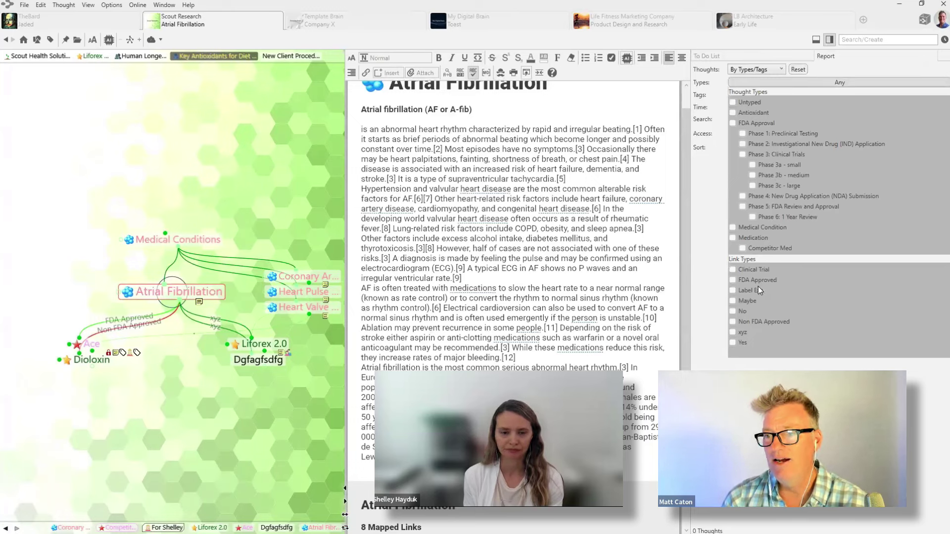
left_click(761, 278)
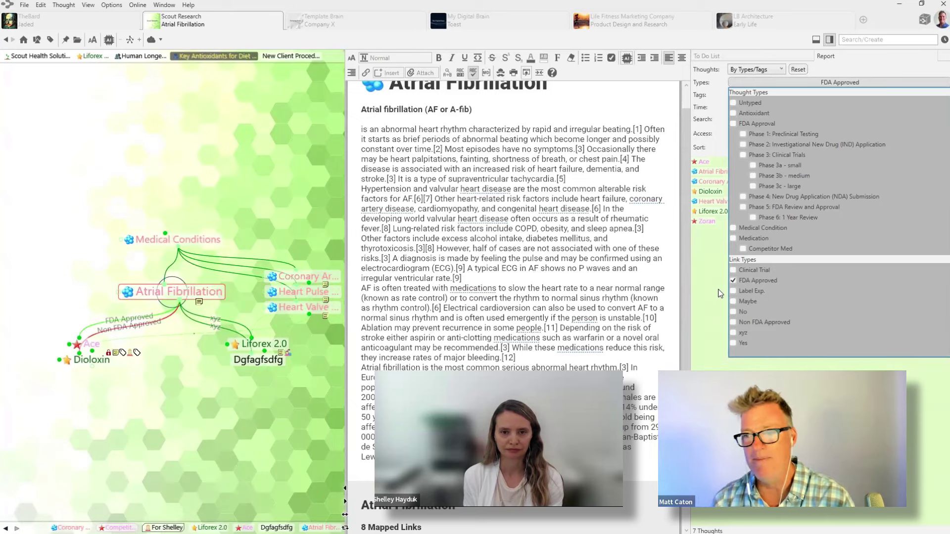
left_click(706, 328)
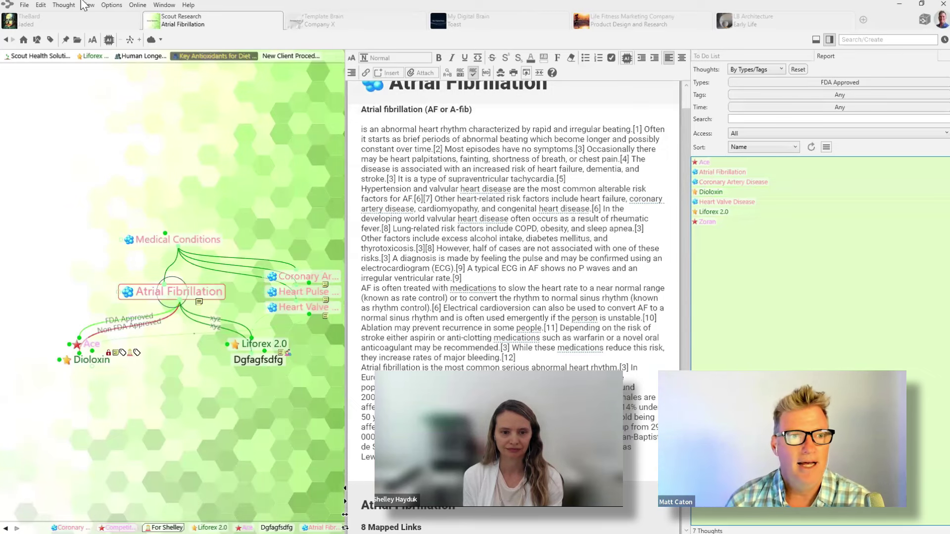
View the thoughts of the Antioxidant type, and those carrying the People sub-tag with the blonde woman icon
left_click(37, 39)
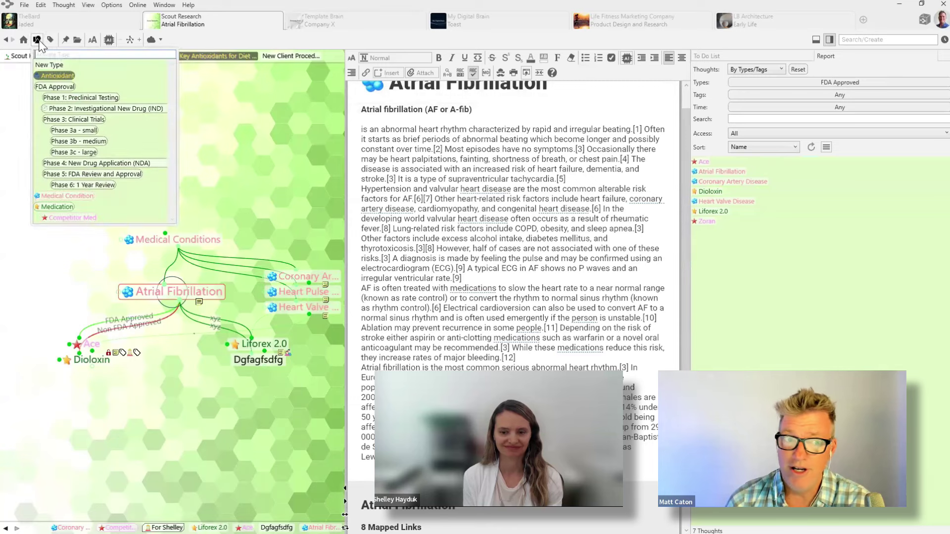
left_click(60, 76)
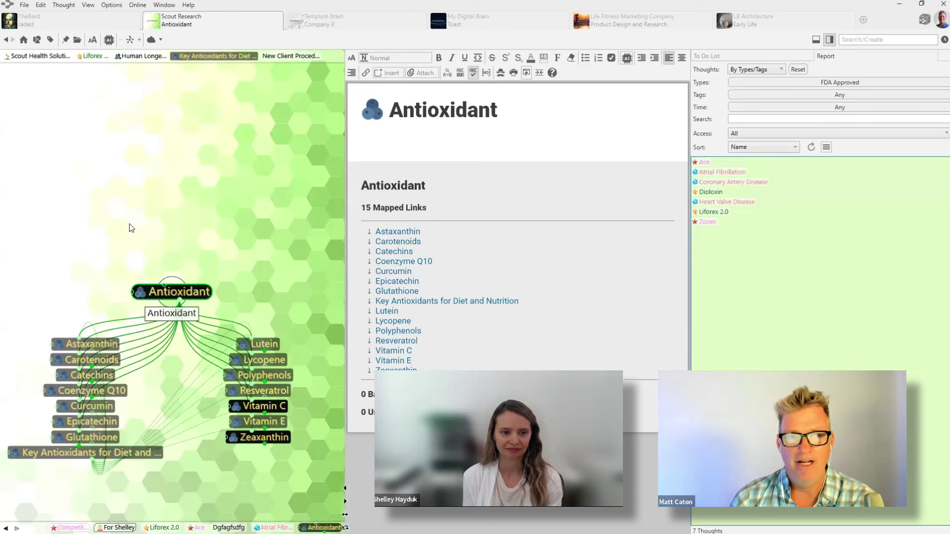
left_click(51, 39)
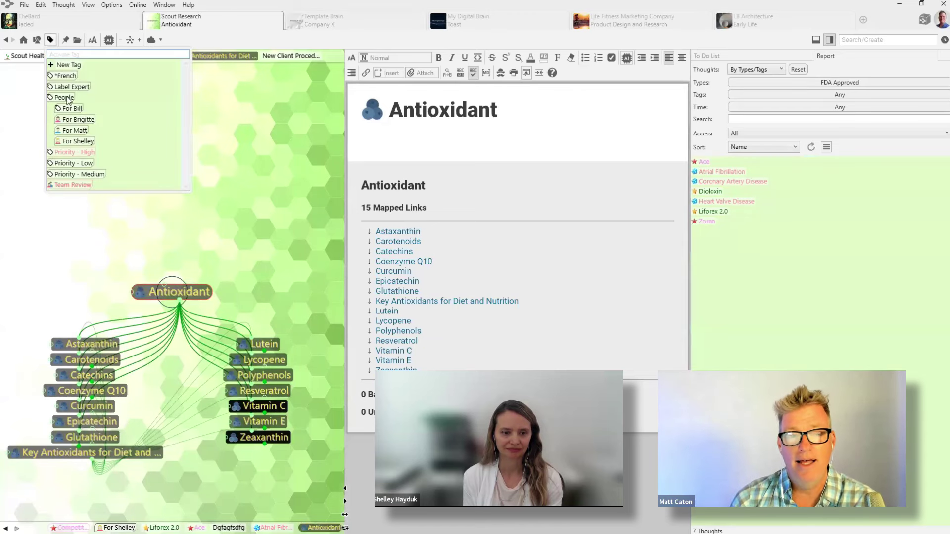
left_click(74, 142)
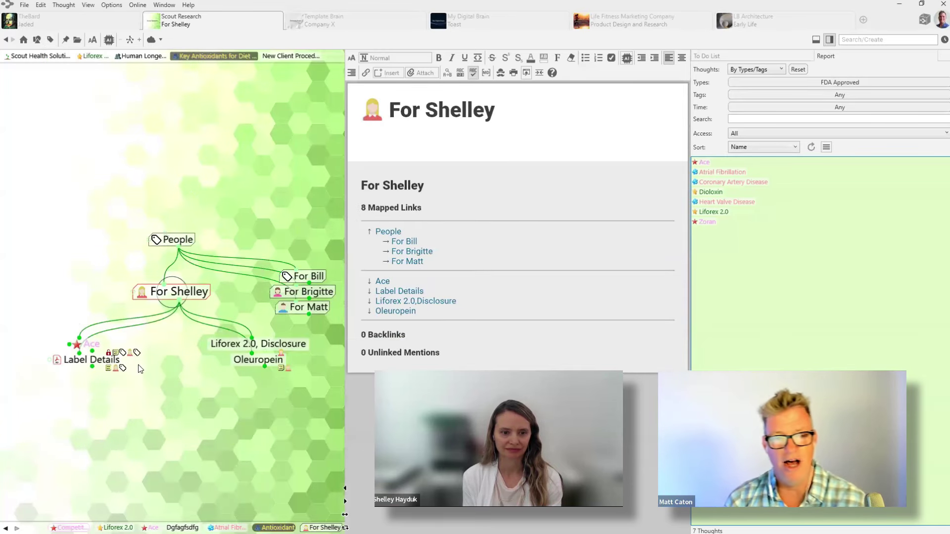
left_click(208, 292)
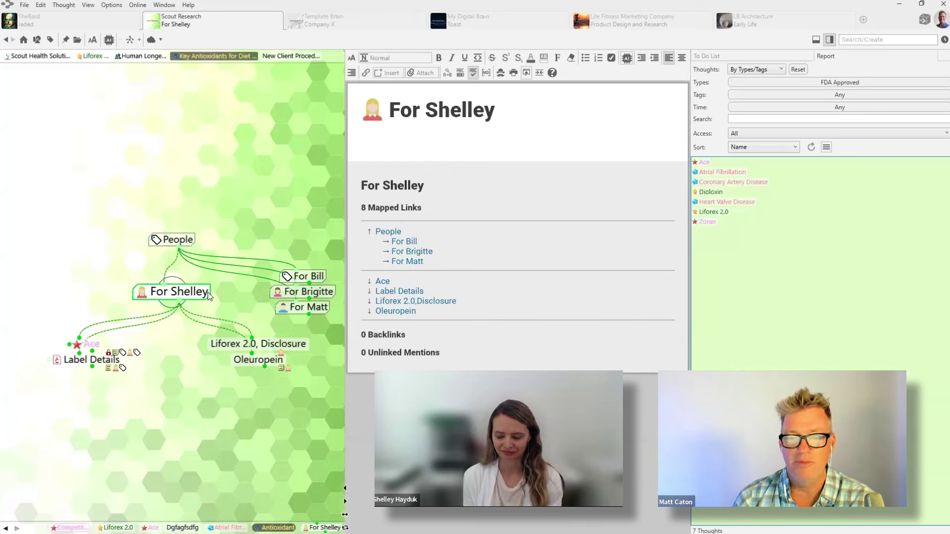
Browse the sibling tag with the blue man icon and its Personal Research thought, and return to the blonde woman tag to inspect Ace
left_click(308, 306)
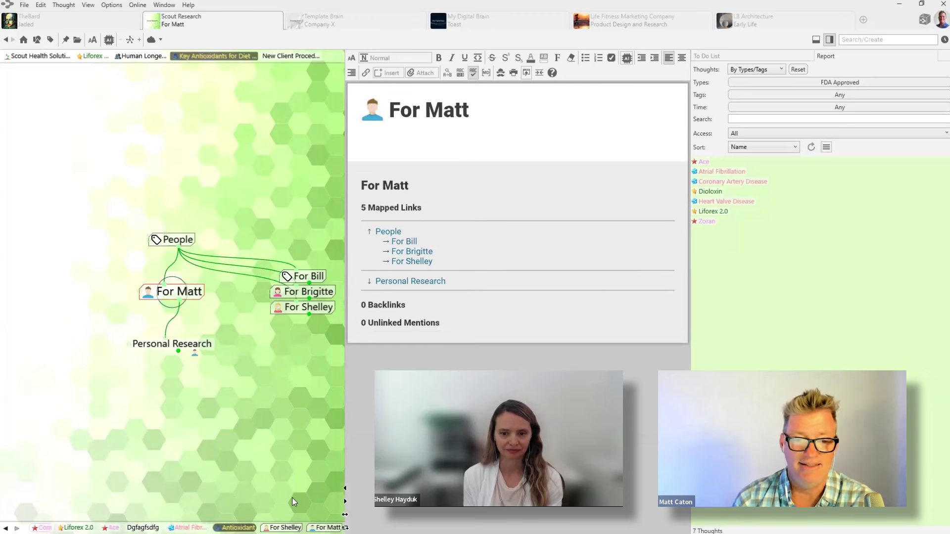
left_click(193, 346)
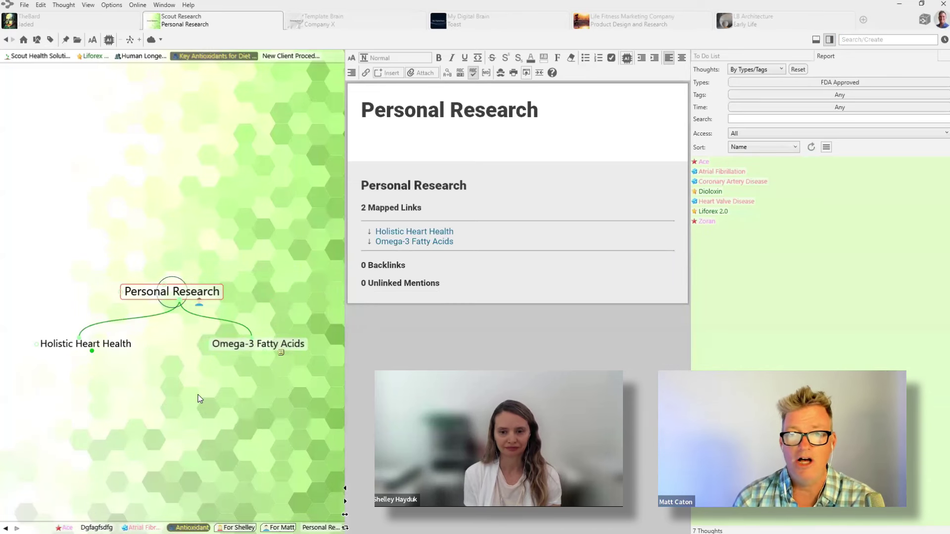
key("ctrl+f")
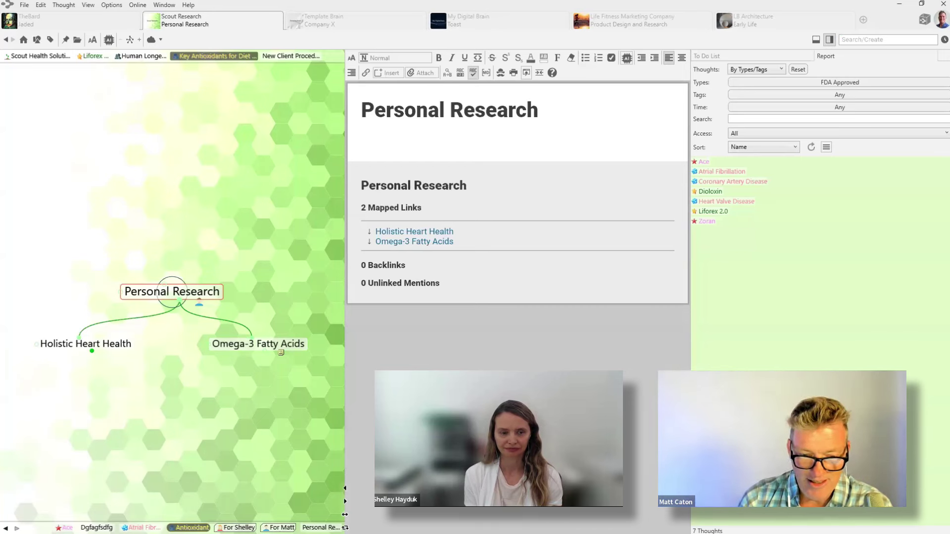
left_click(235, 528)
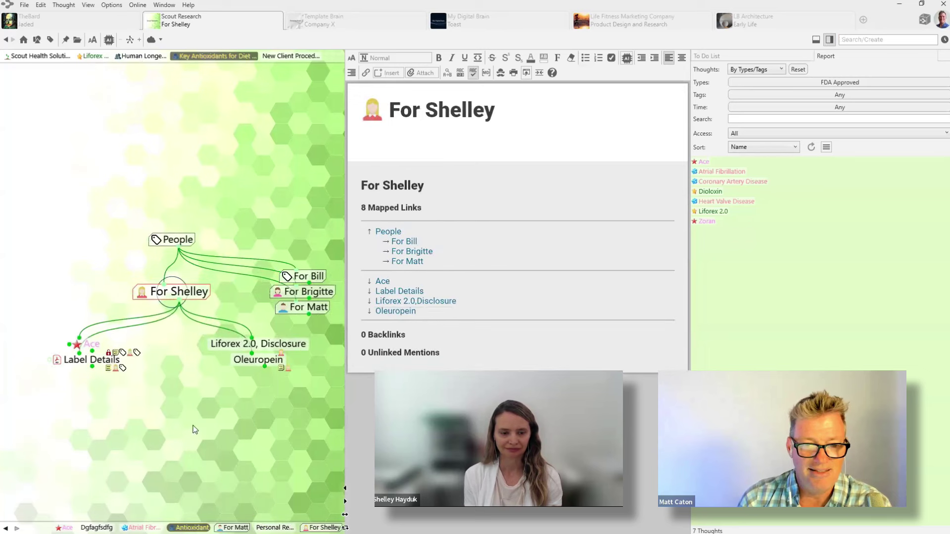
left_click(95, 344)
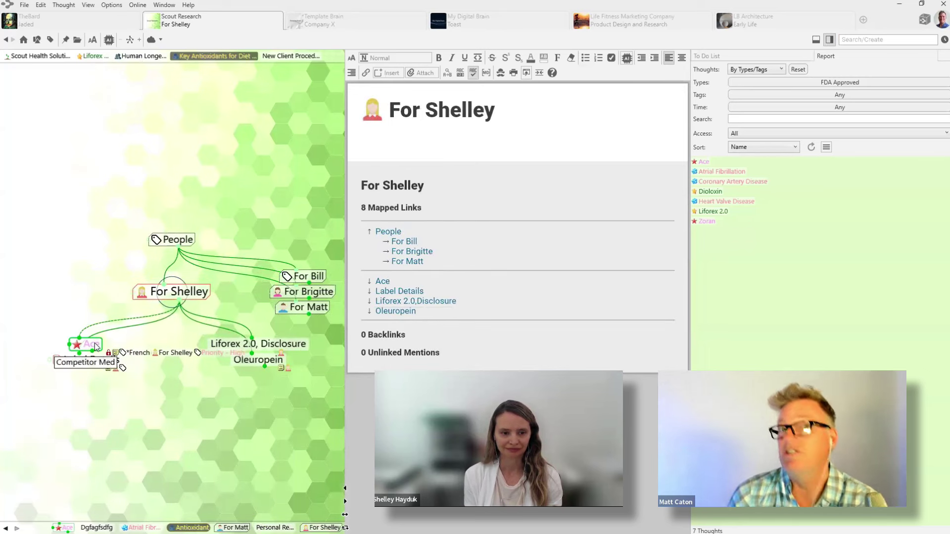
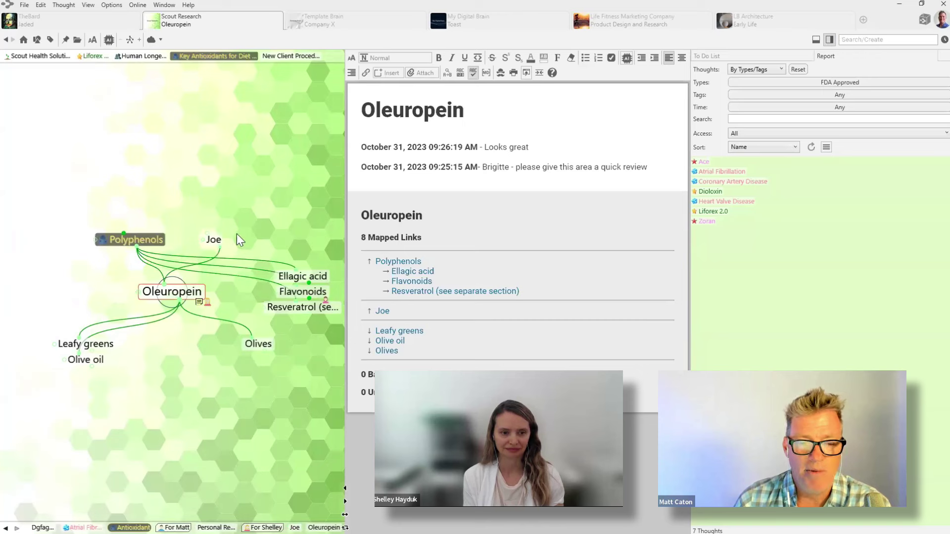
Convert the person-named parent thought of Oleuropein into a tag
left_click(212, 241)
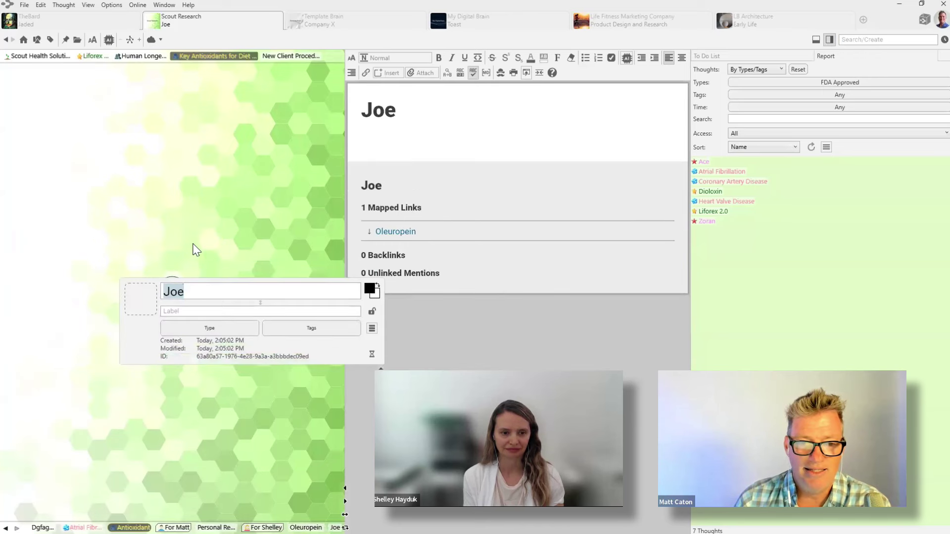
right_click(175, 296)
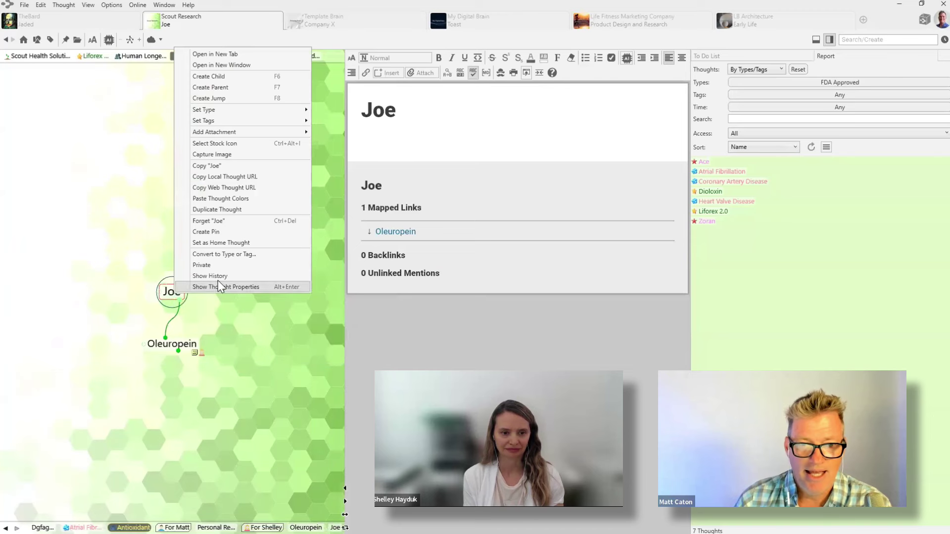
left_click(223, 255)
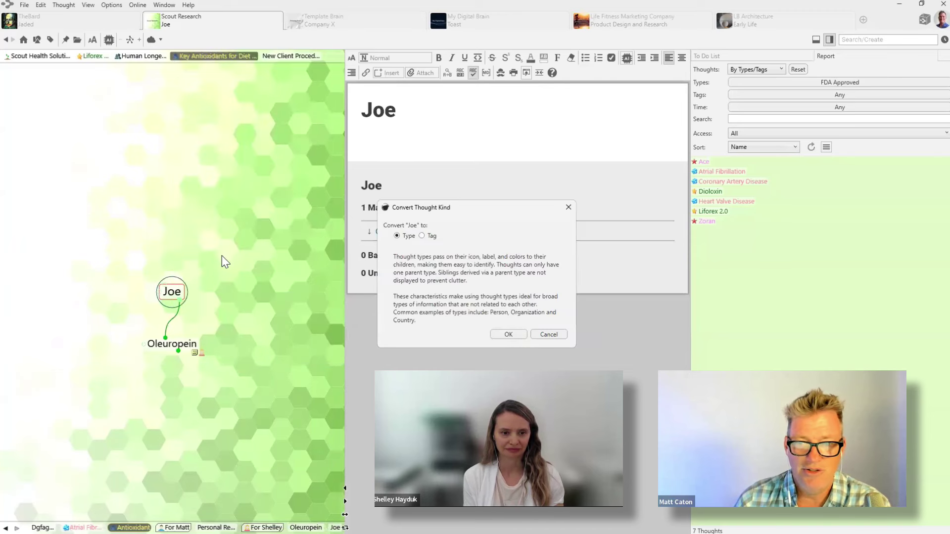
left_click(421, 236)
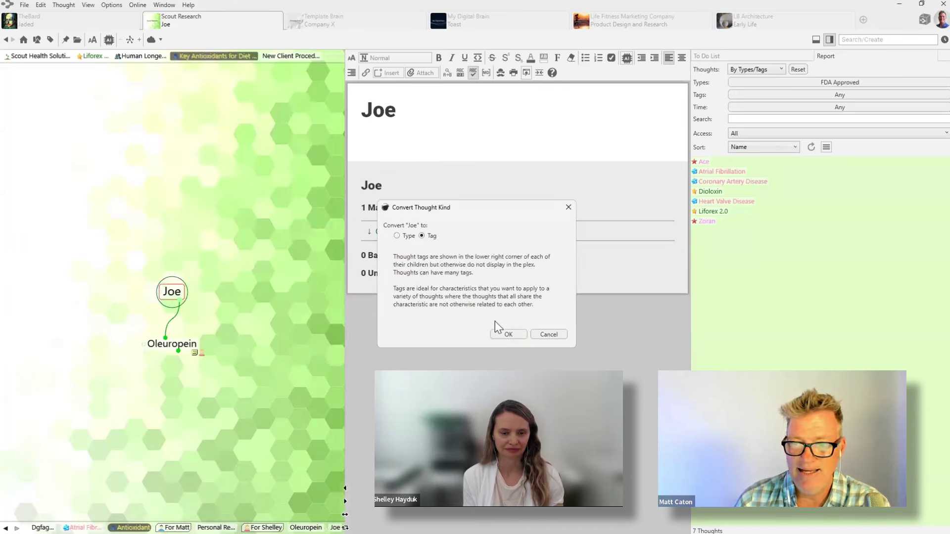
left_click(508, 334)
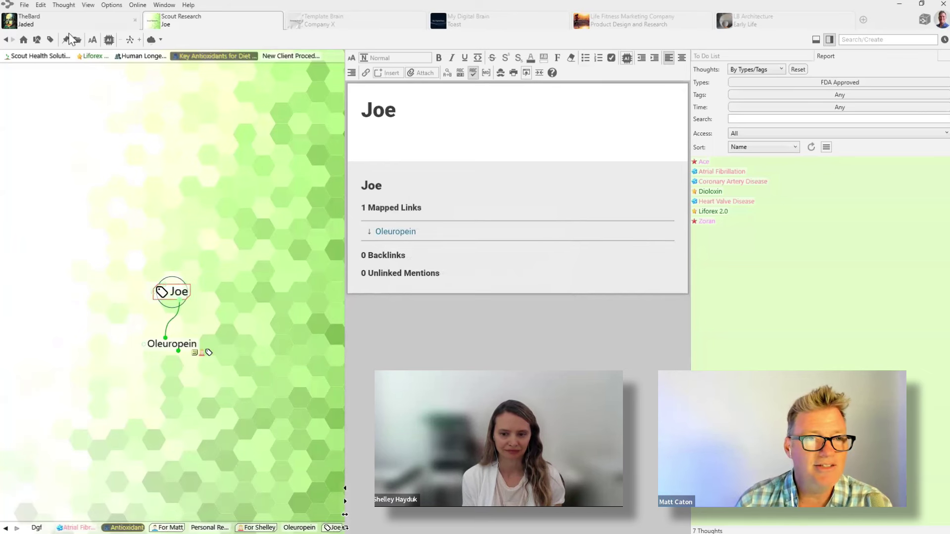
Examine the brain's tag list for the newly converted person tag
left_click(50, 39)
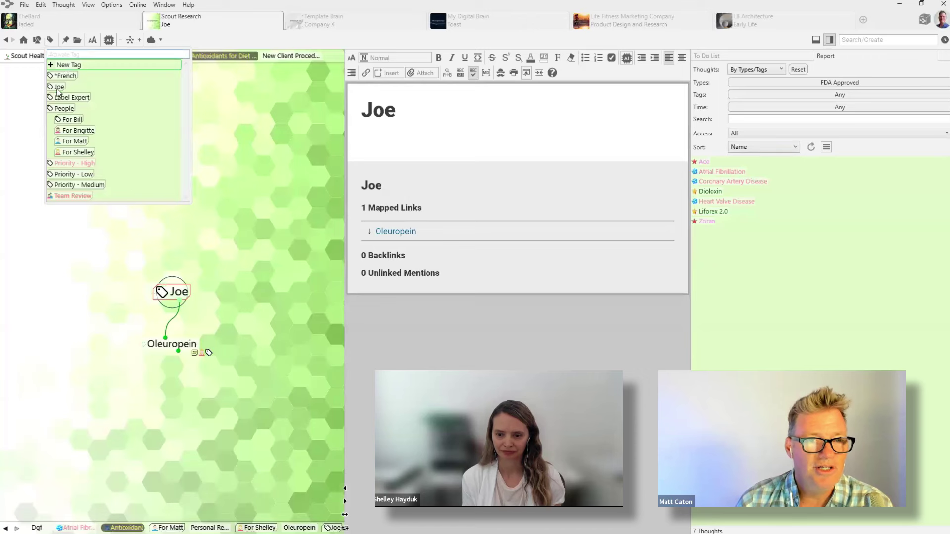
key("Down")
key("Down")
key("Down")
key("Down")
key("Down")
key("Down")
key("Down")
key("Down")
key("Up")
key("Up")
key("Up")
key("Up")
key("Up")
key("Up")
key("Up")
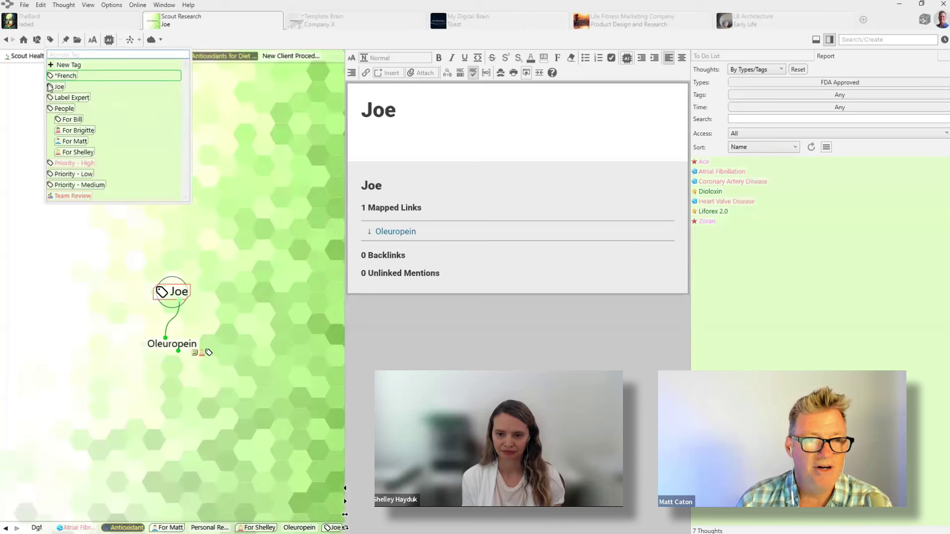
left_click(233, 206)
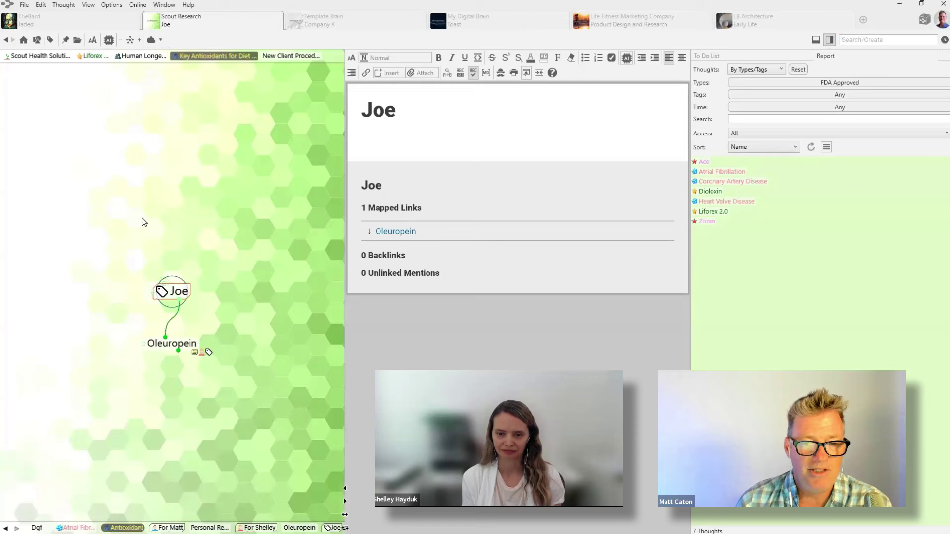
Link the existing People tag as a parent of the new person tag and check its place in the tag list
left_click_drag(143, 221, 144, 218)
type("Peop")
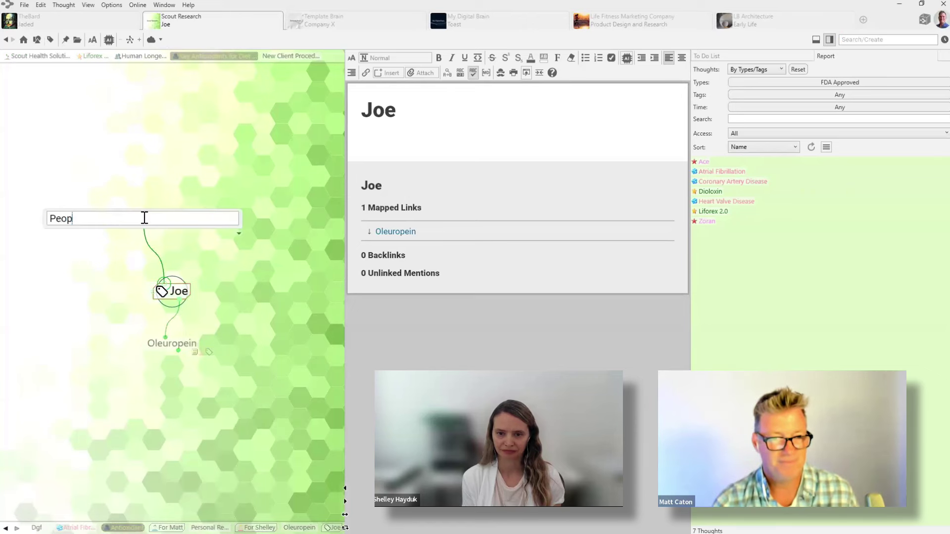
type("le;")
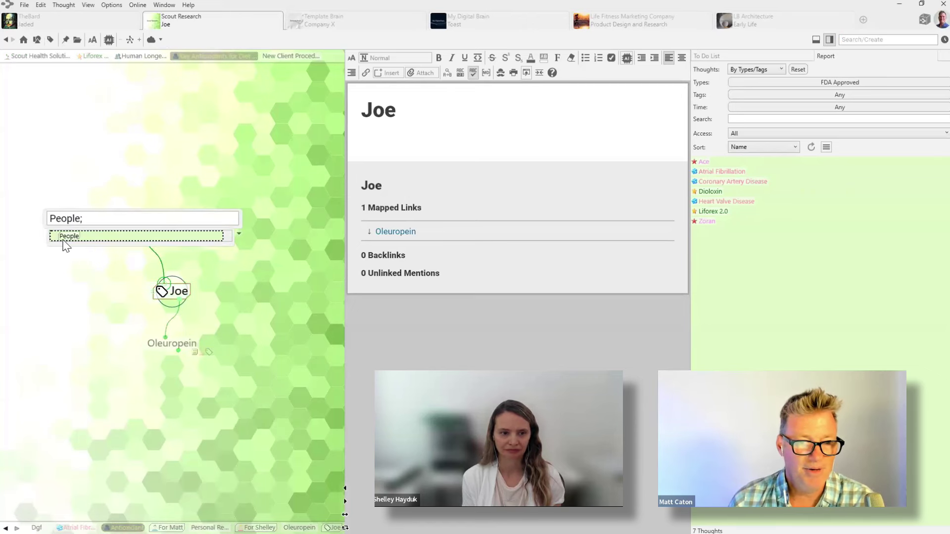
left_click(66, 242)
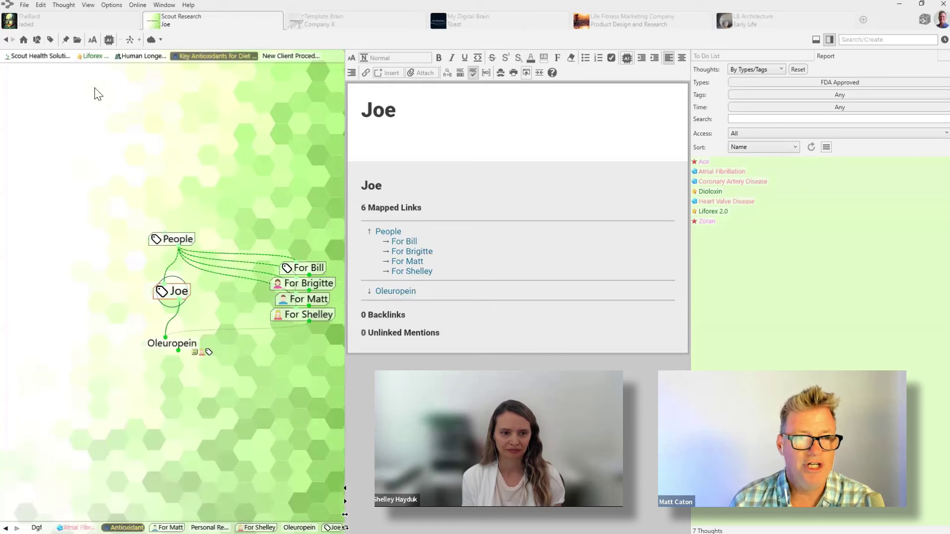
left_click(50, 39)
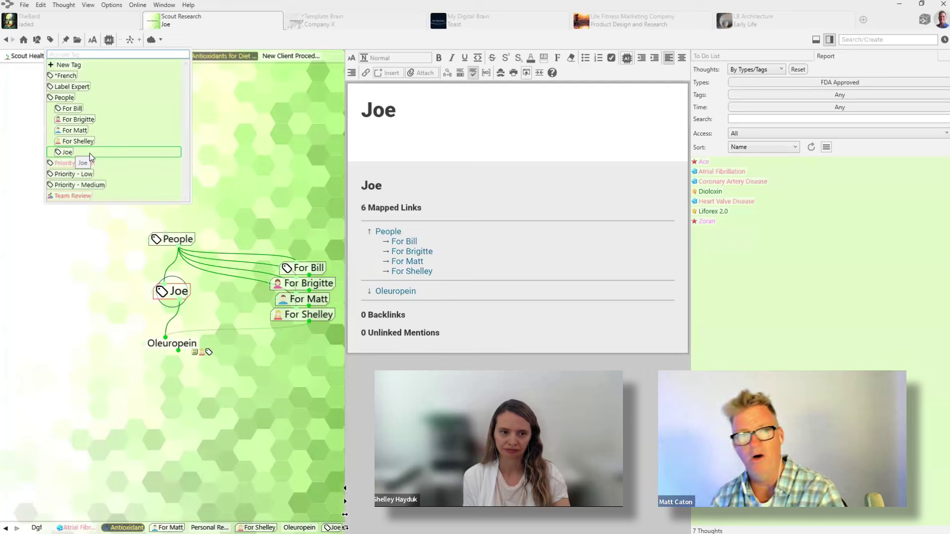
left_click(176, 352)
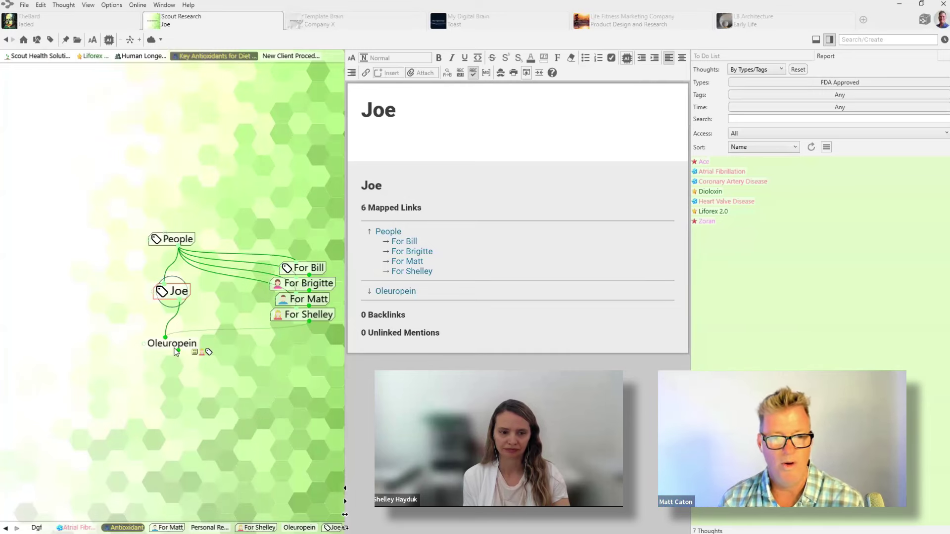
Go to the Oleuropein thought and open it in TheBrain's web client in the browser
left_click(175, 349)
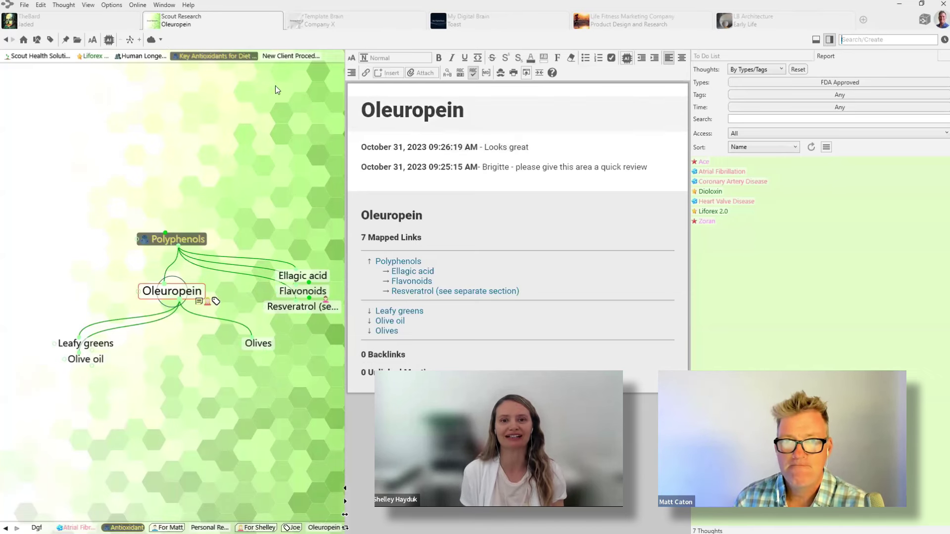
left_click(160, 5)
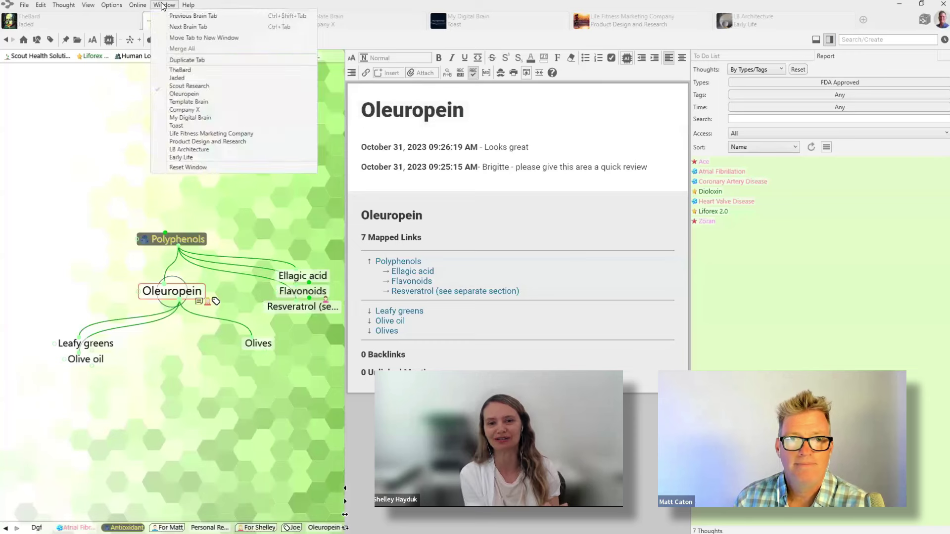
left_click(137, 5)
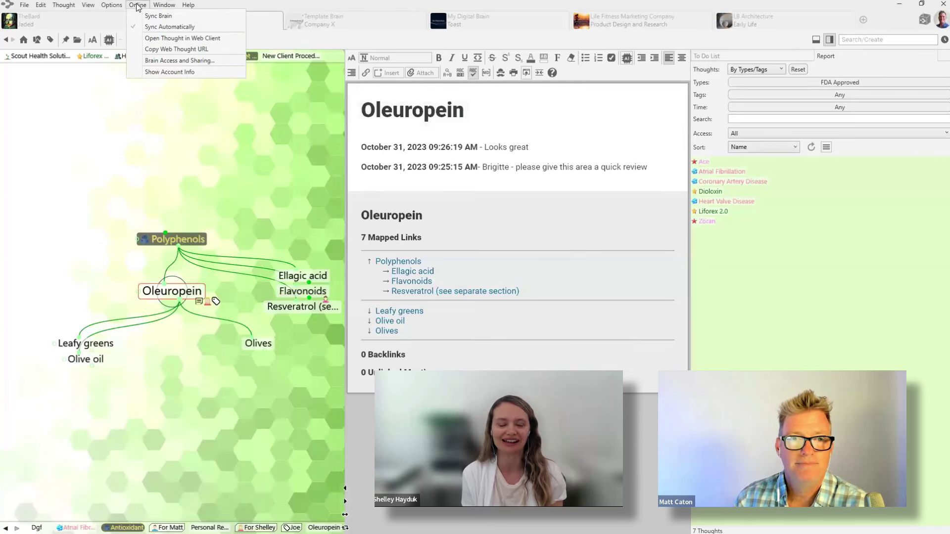
left_click(157, 39)
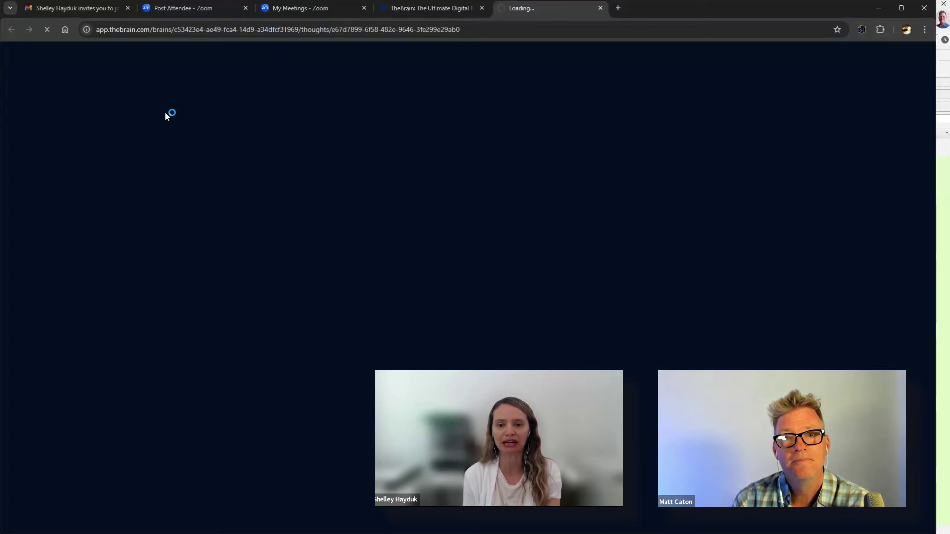
left_click(408, 10)
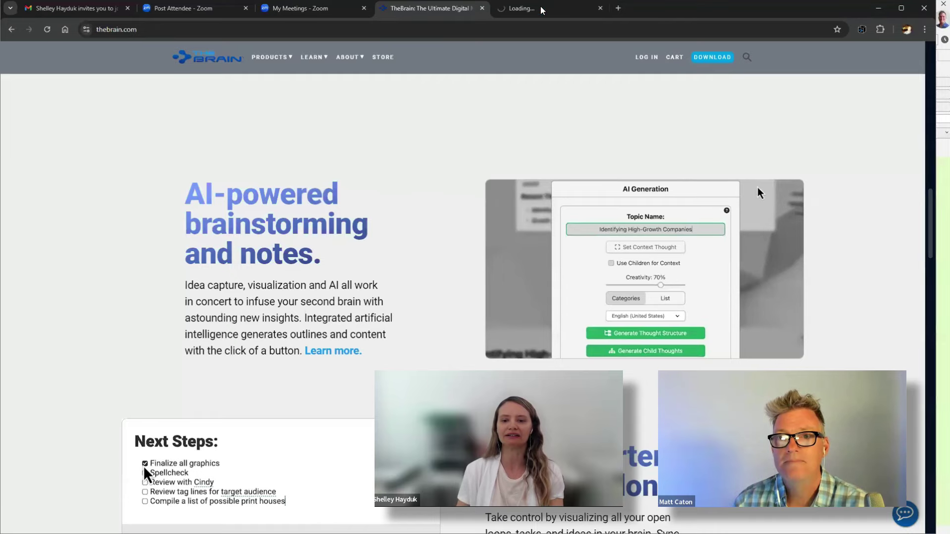
left_click(541, 6)
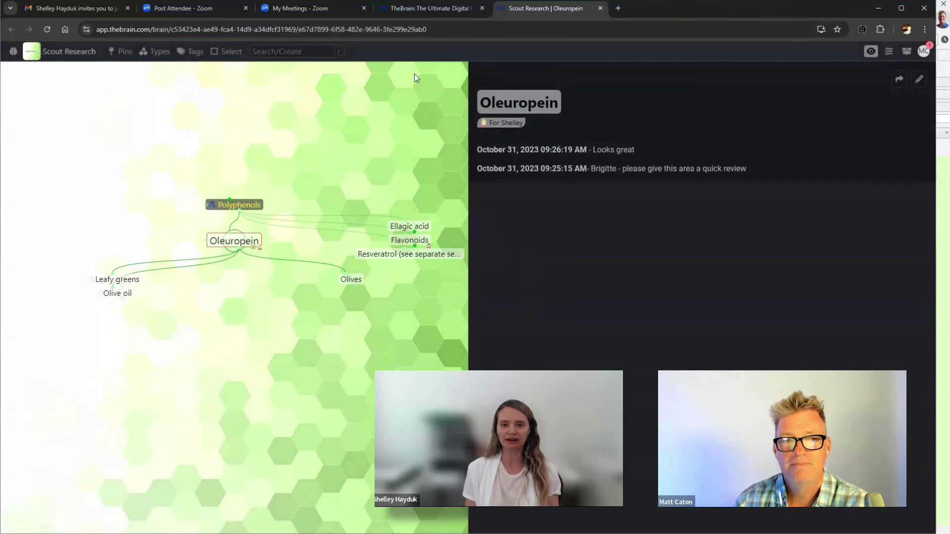
Return to the list of brains in the web client and browse through the Other Brains section
left_click(15, 56)
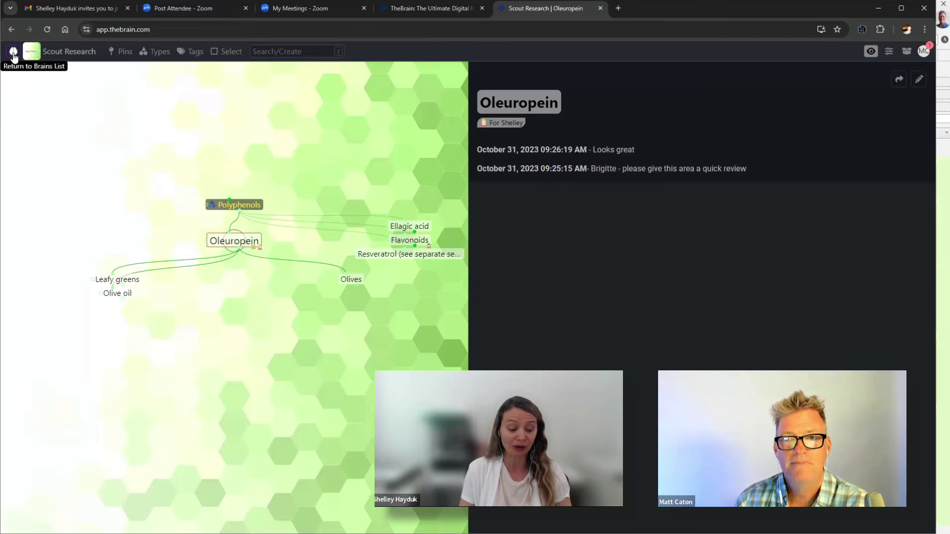
left_click(14, 53)
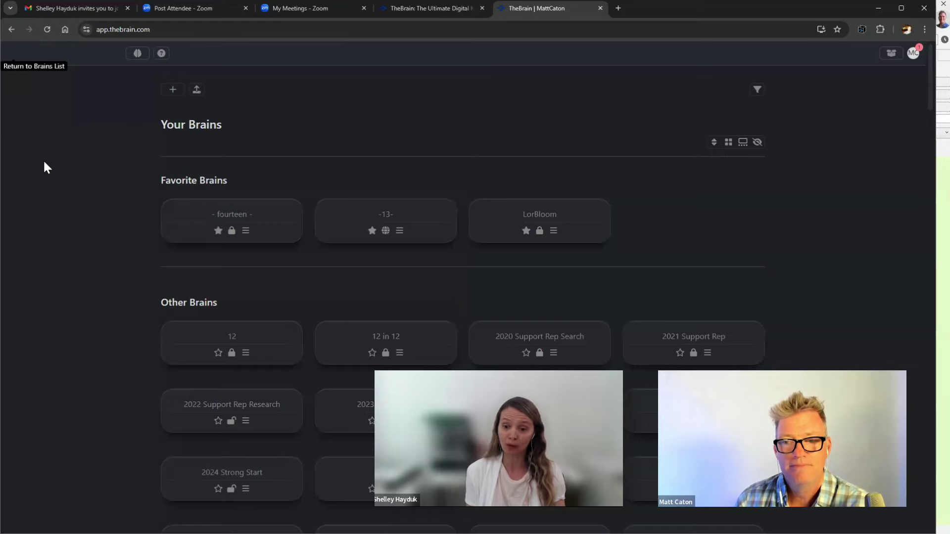
scroll(44, 167, "down", 6)
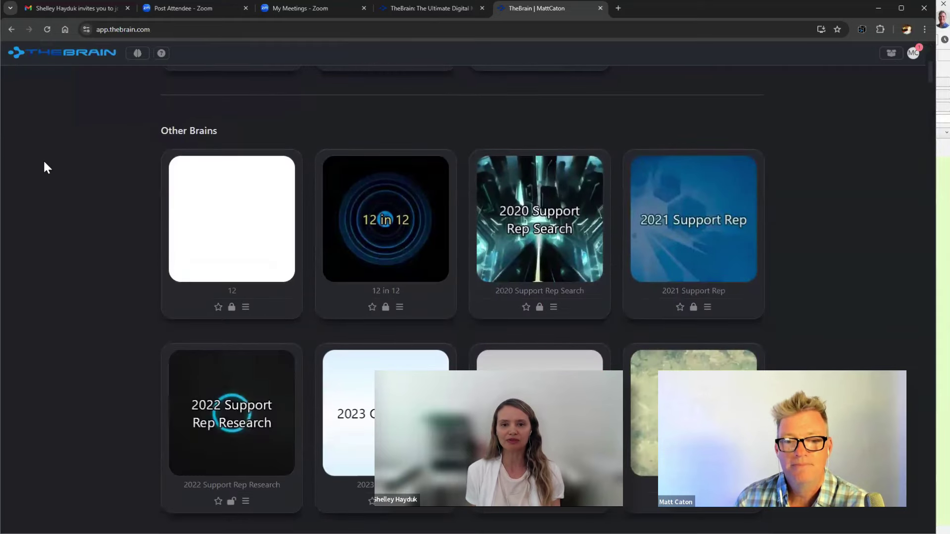
scroll(44, 167, "down", 10)
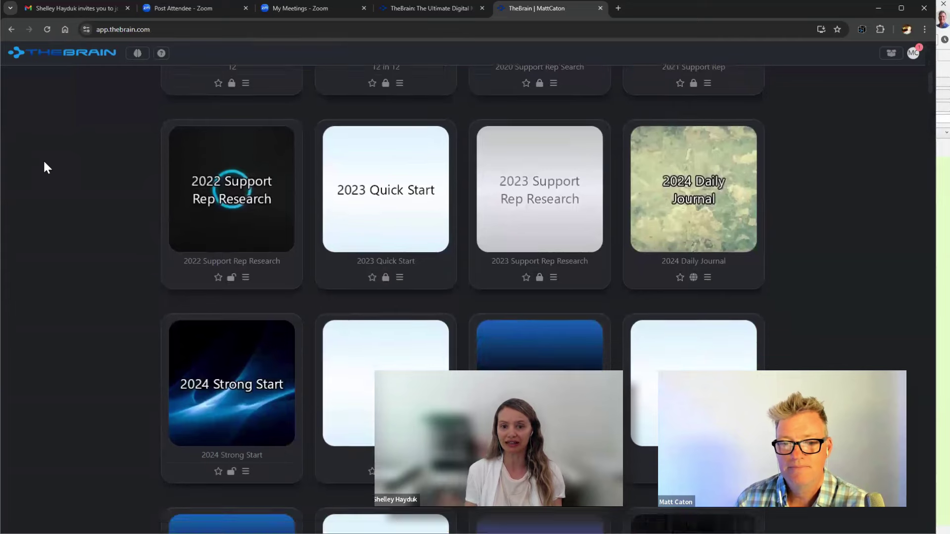
scroll(44, 166, "down", 9)
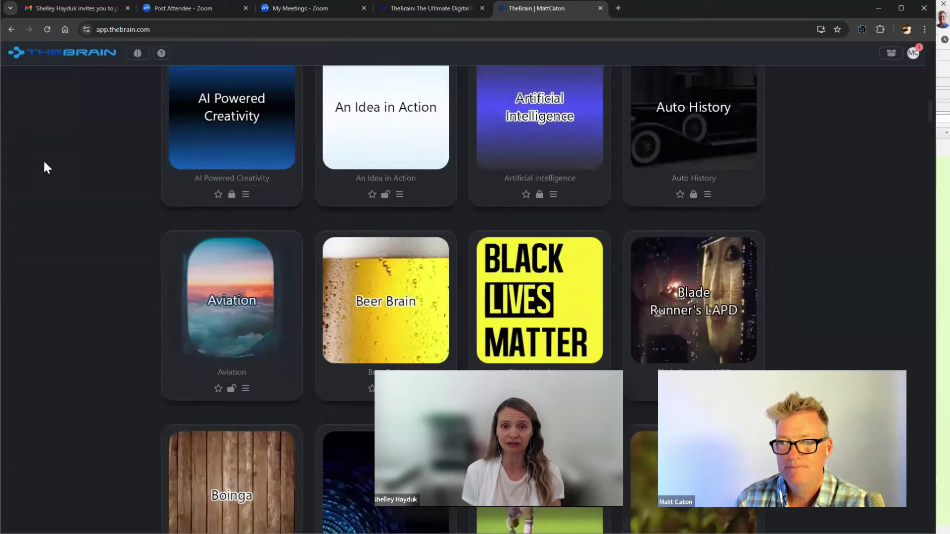
scroll(44, 166, "down", 4)
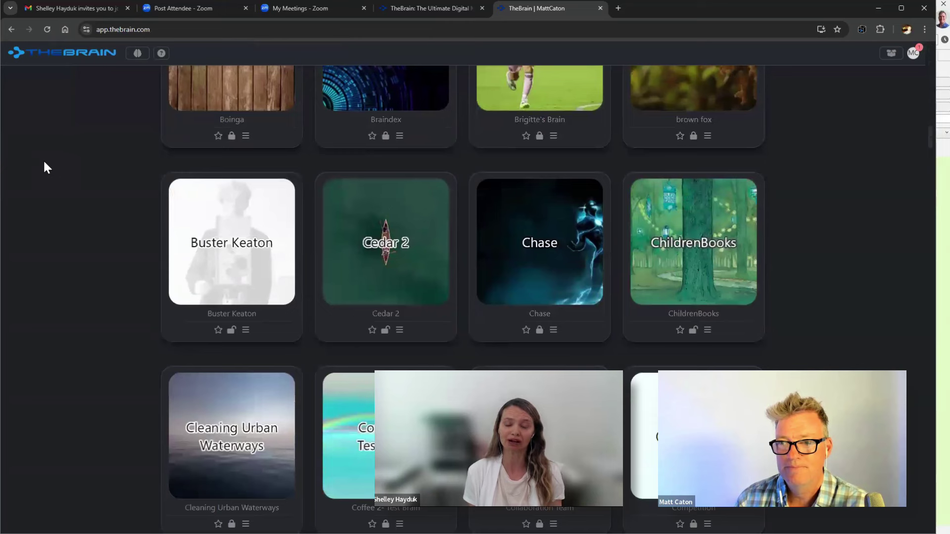
Examine the ChildrenBooks brain's access and sharing settings, highlighting its embed code, and close them without changes
left_click(707, 330)
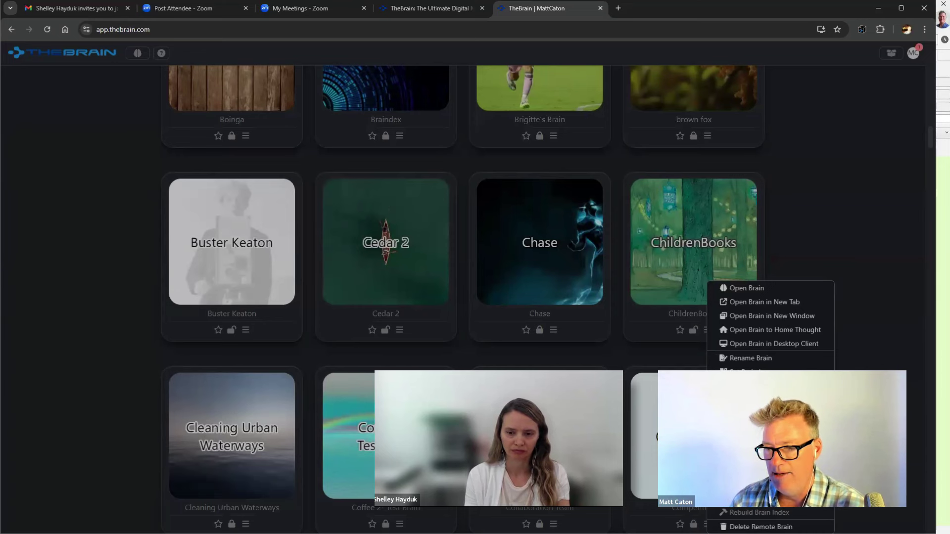
left_click(757, 386)
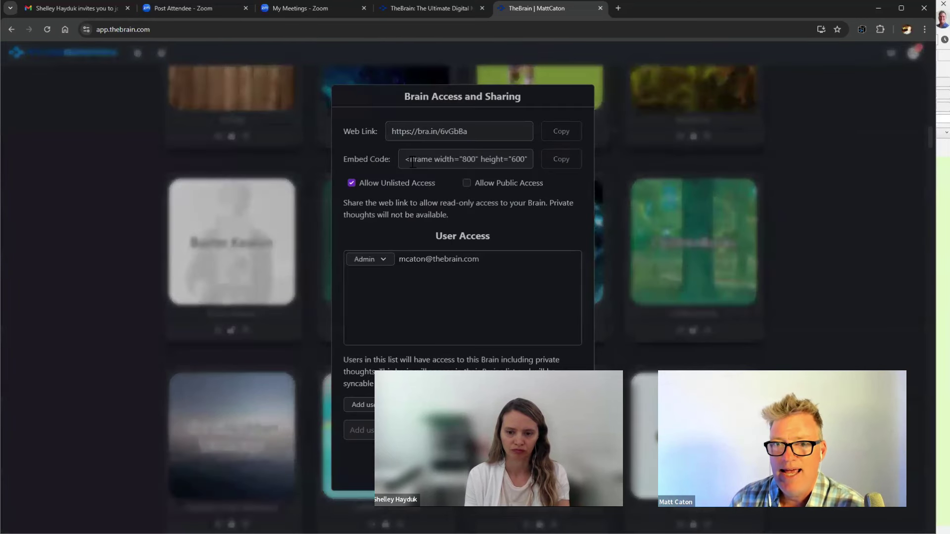
left_click_drag(403, 159, 521, 169)
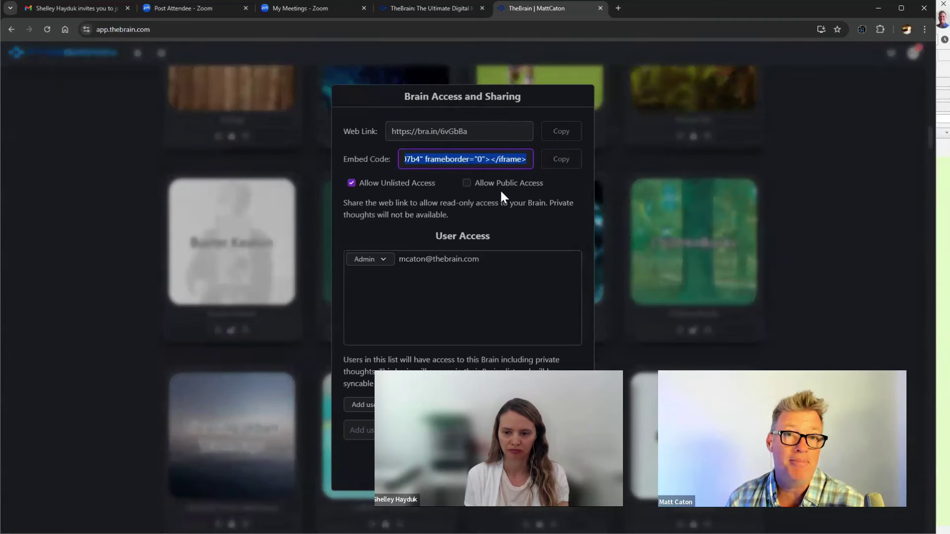
left_click(534, 220)
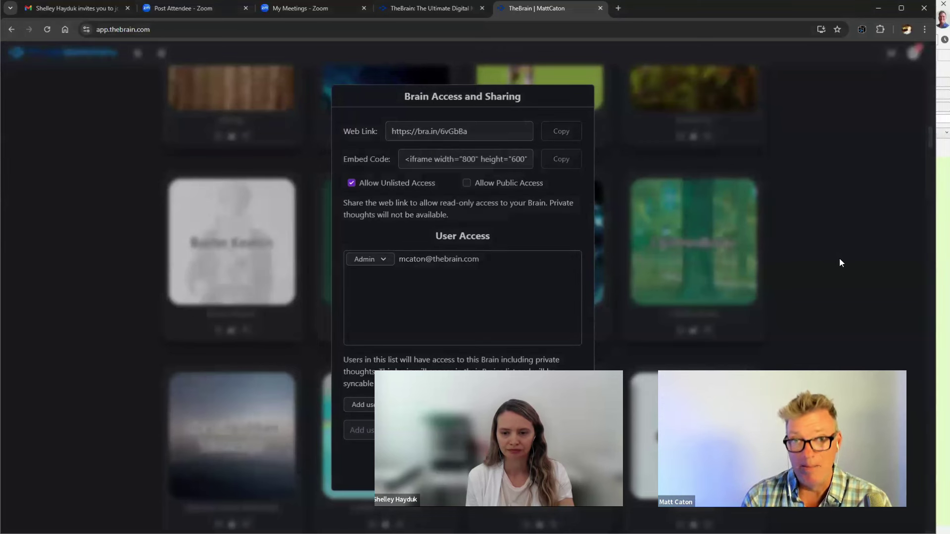
left_click(840, 259)
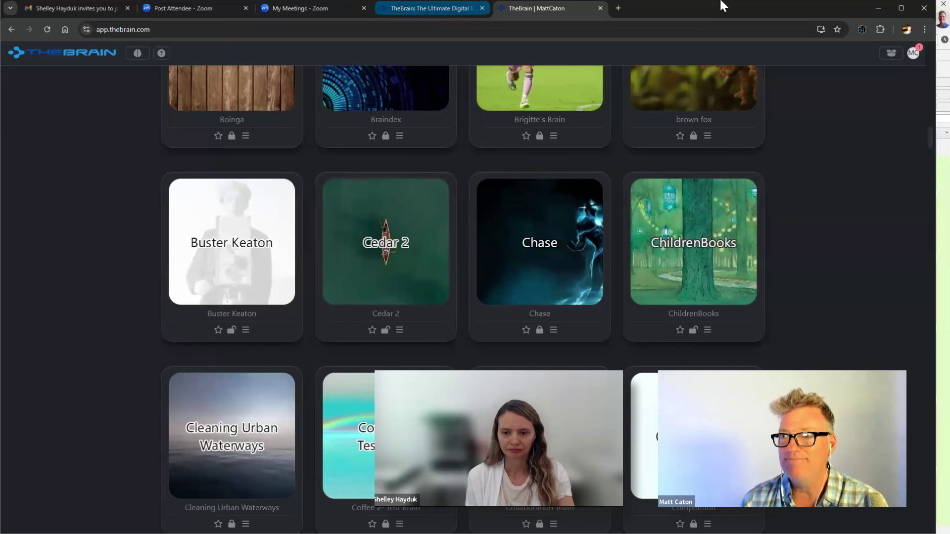
Switch back to TheBrain desktop application and hide the report panel
double_click(864, 14)
left_click(319, 137)
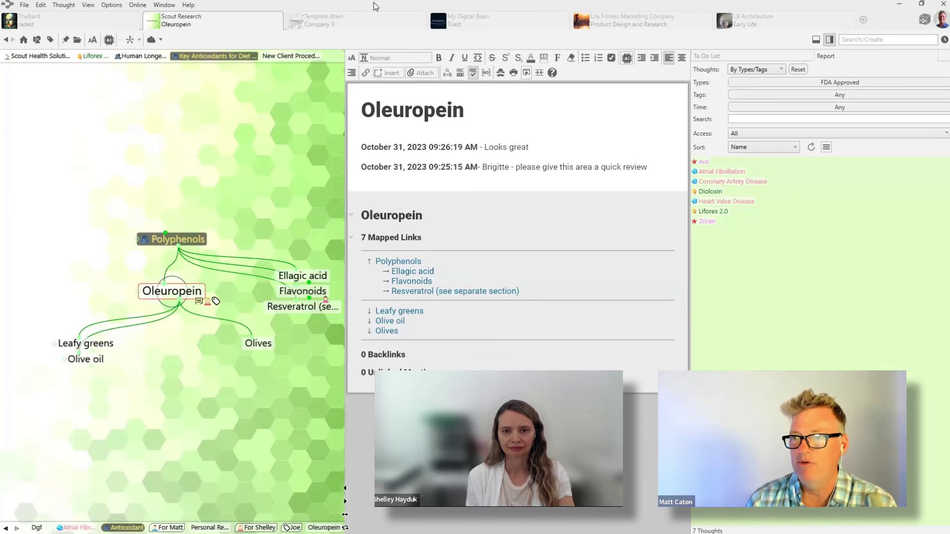
left_click(829, 39)
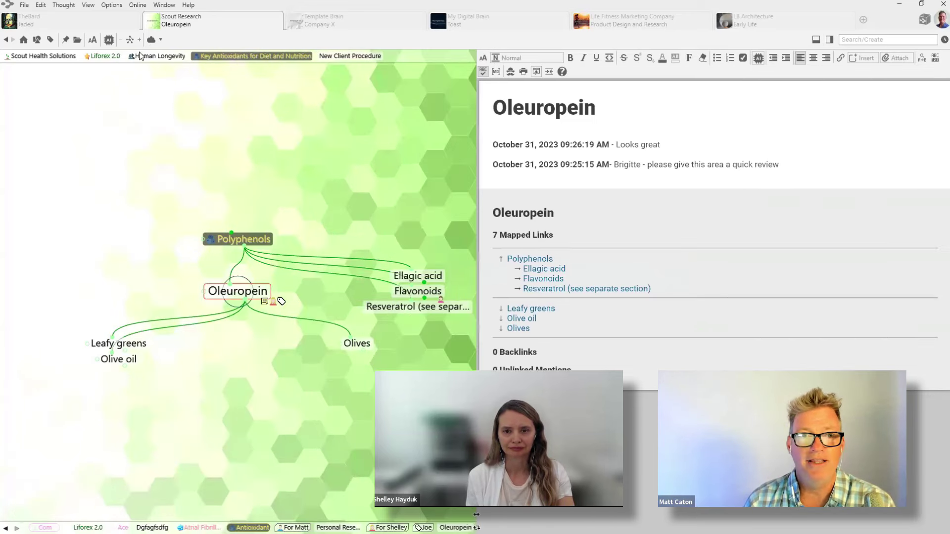
Examine the Scout Research brain's access settings and the access levels available for the Reader user, leaving them unchanged
left_click(110, 6)
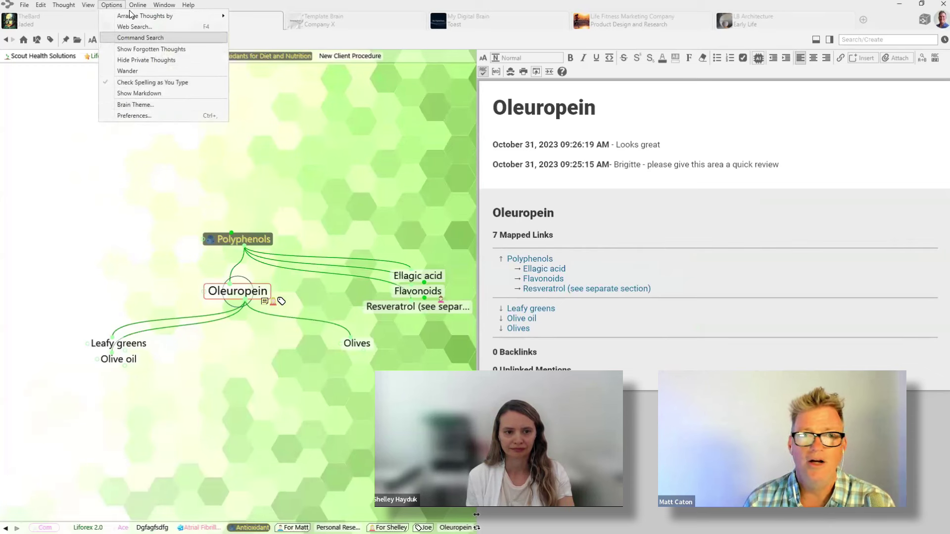
mouse_move(138, 5)
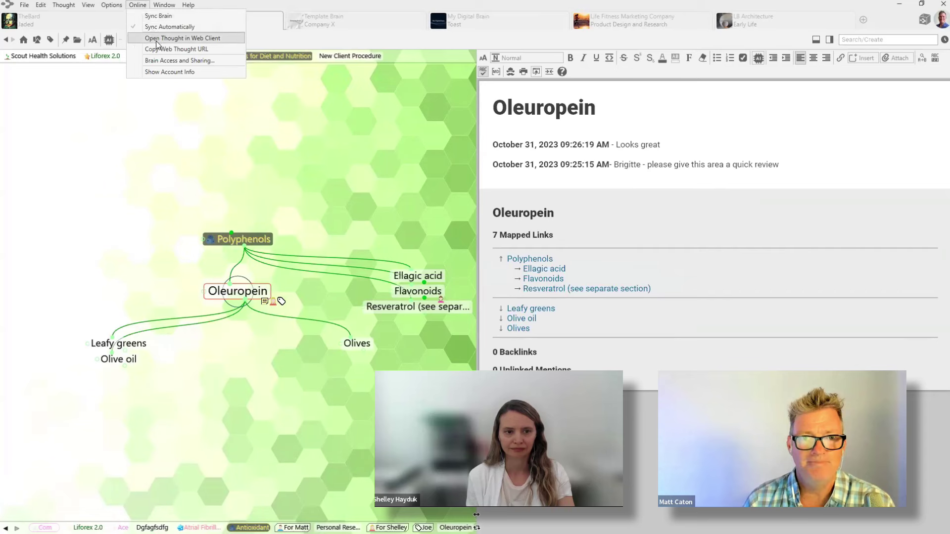
left_click(158, 61)
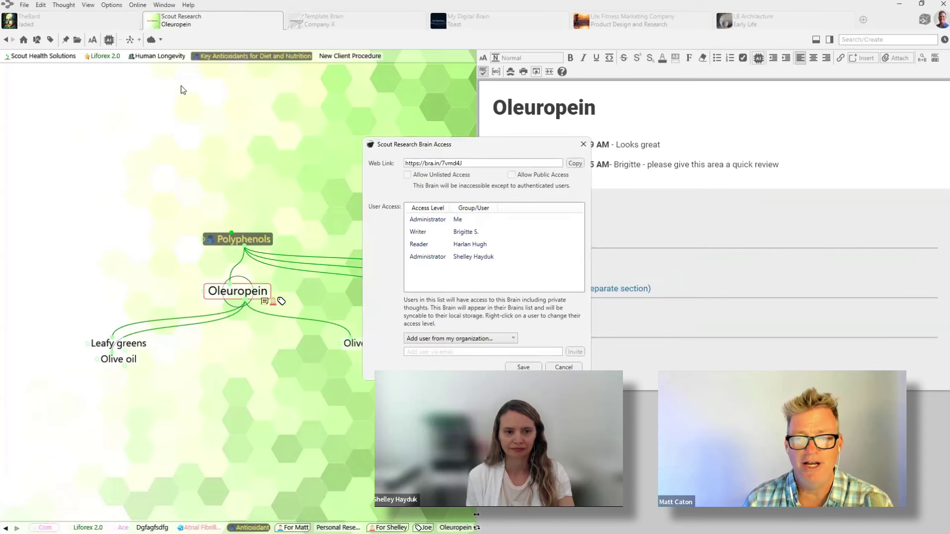
right_click(453, 244)
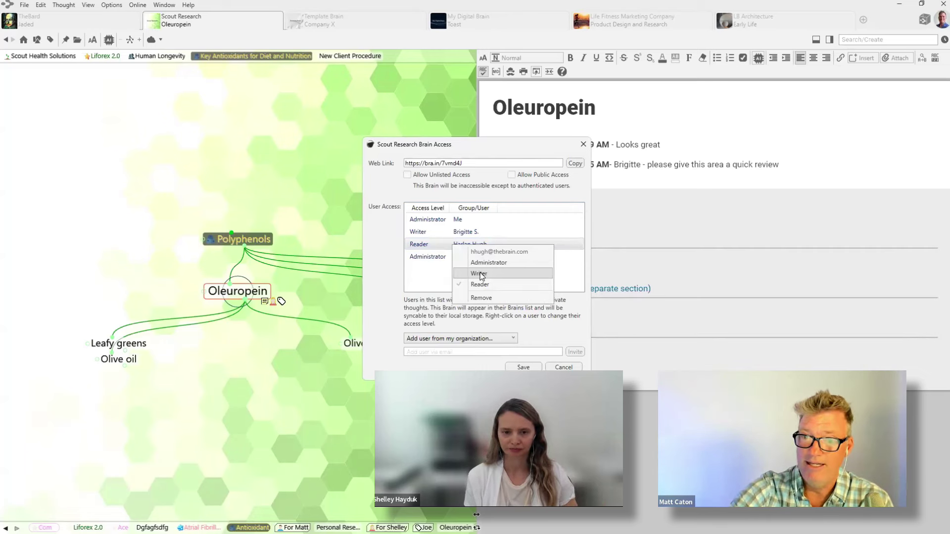
left_click(416, 282)
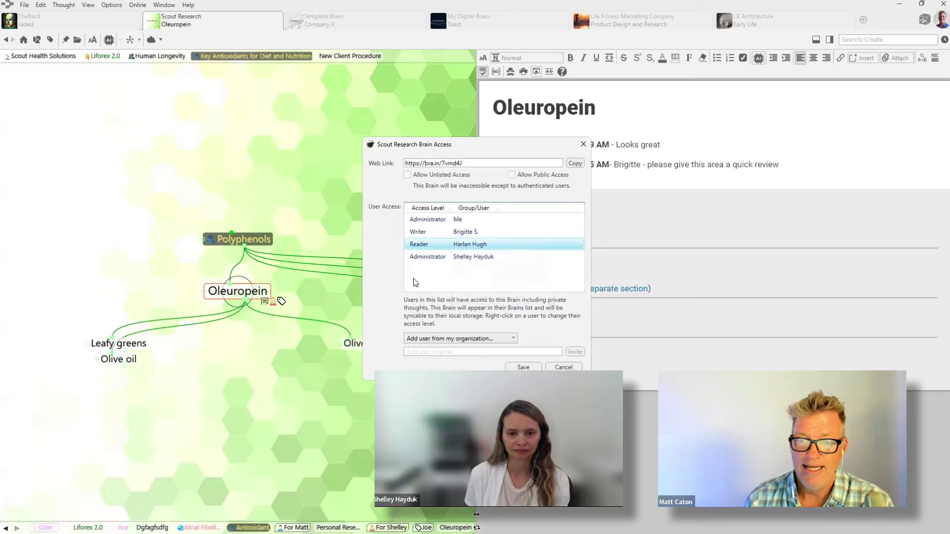
right_click(451, 249)
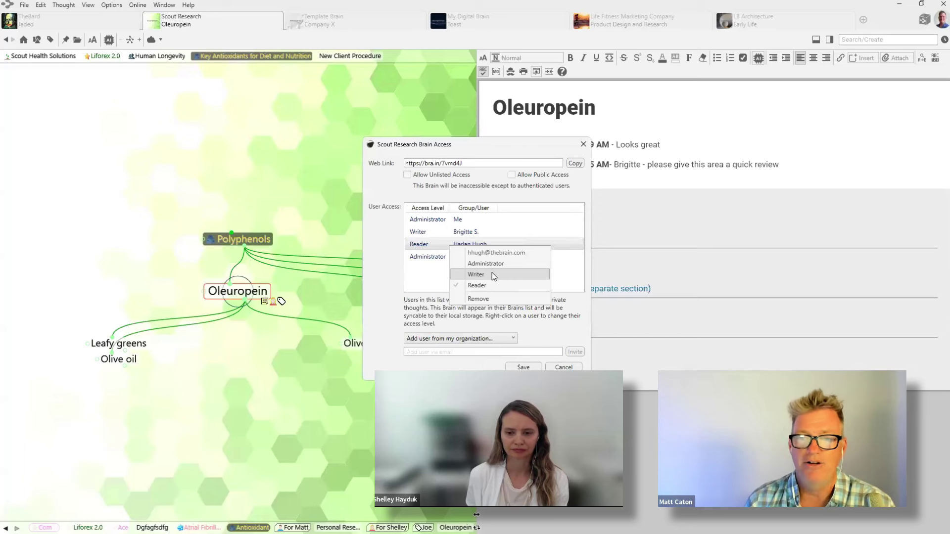
left_click(385, 302)
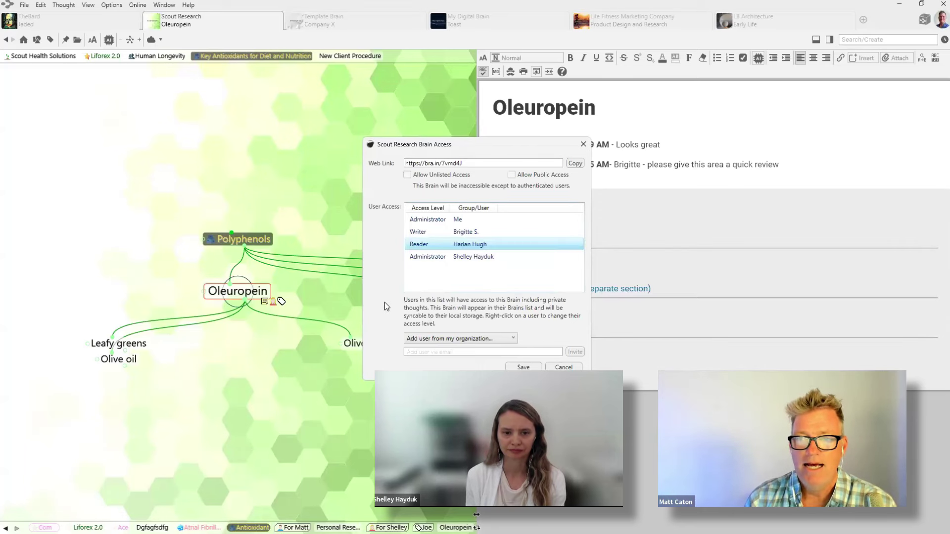
left_click(582, 145)
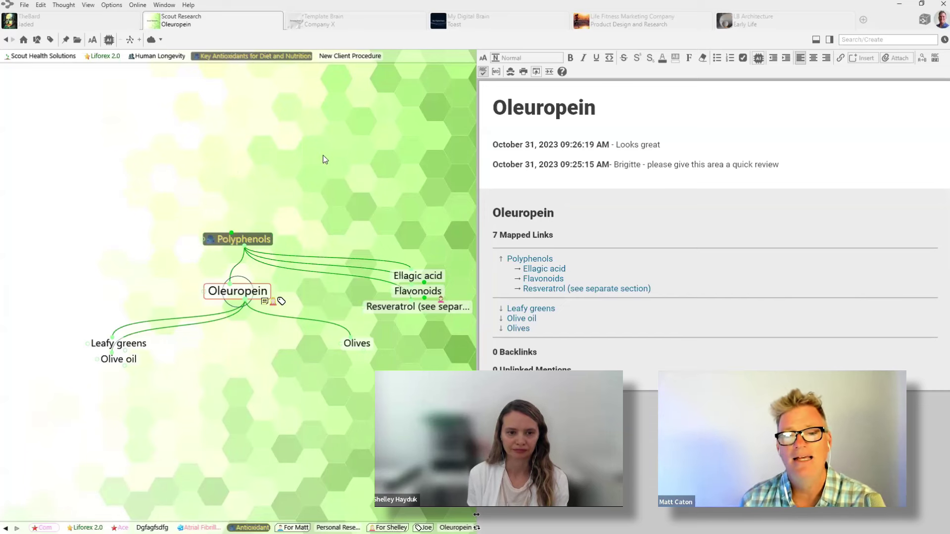
Navigate from Oleuropein up through Polyphenols and Key Antioxidants for Diet and Nutrition to the Human Longevity thought
left_click(240, 236)
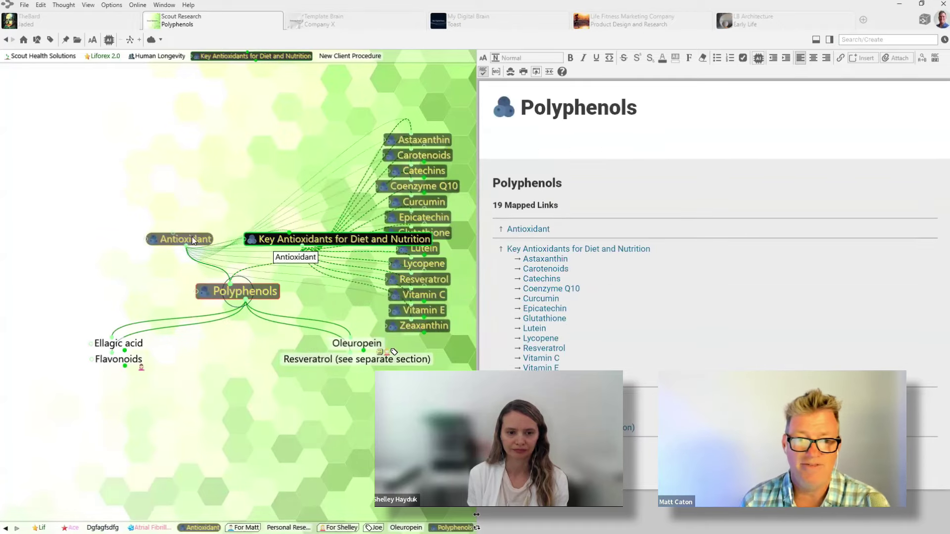
left_click(288, 237)
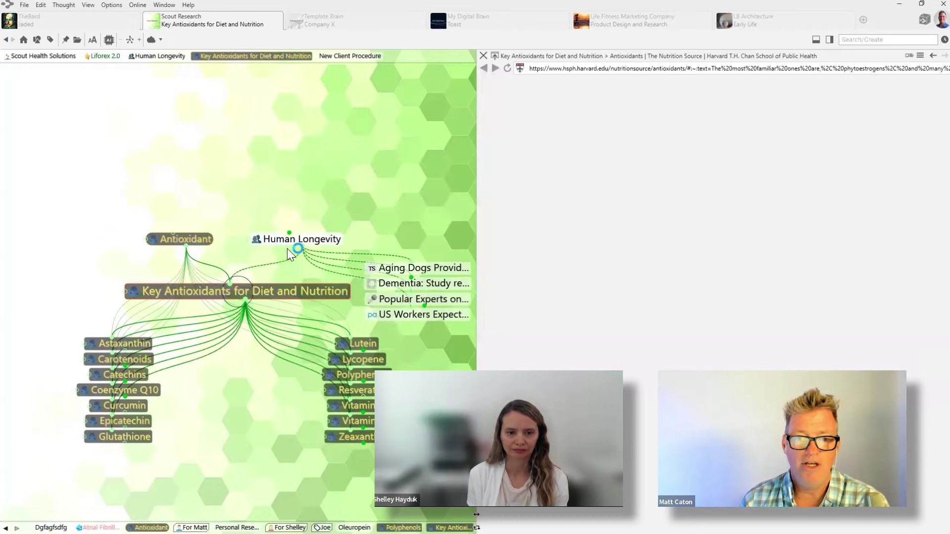
left_click(291, 241)
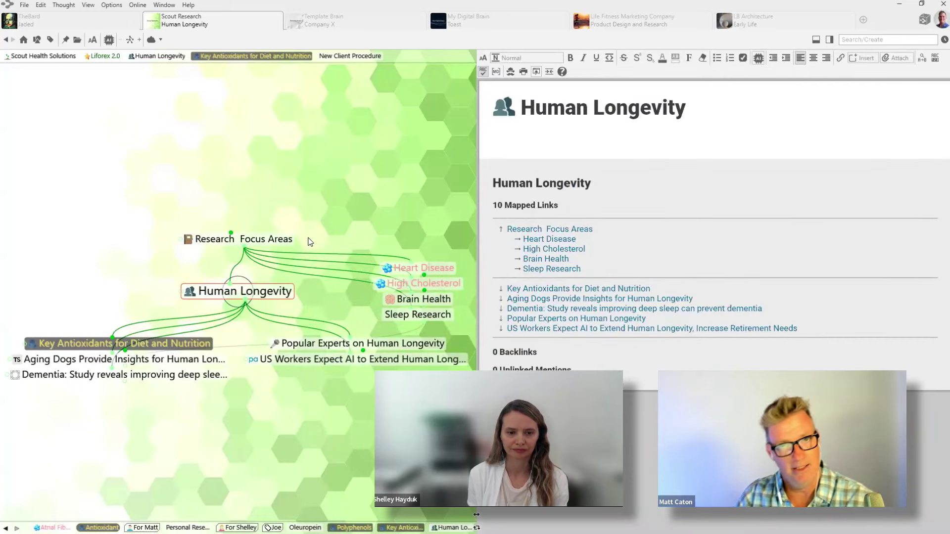
Select Human Longevity and add its child thoughts up to 8 clicks away to the selection, including the active thought
left_click(273, 294, "ctrl")
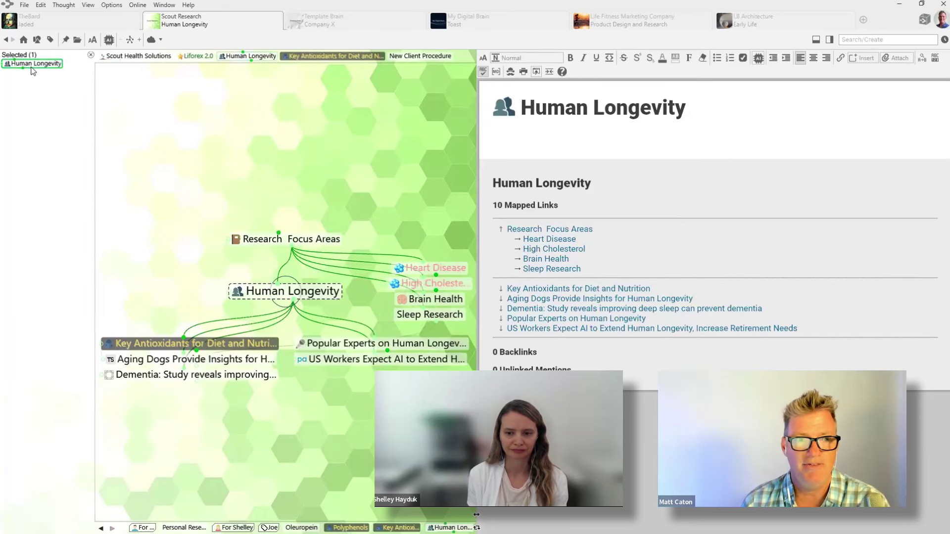
left_click(42, 5)
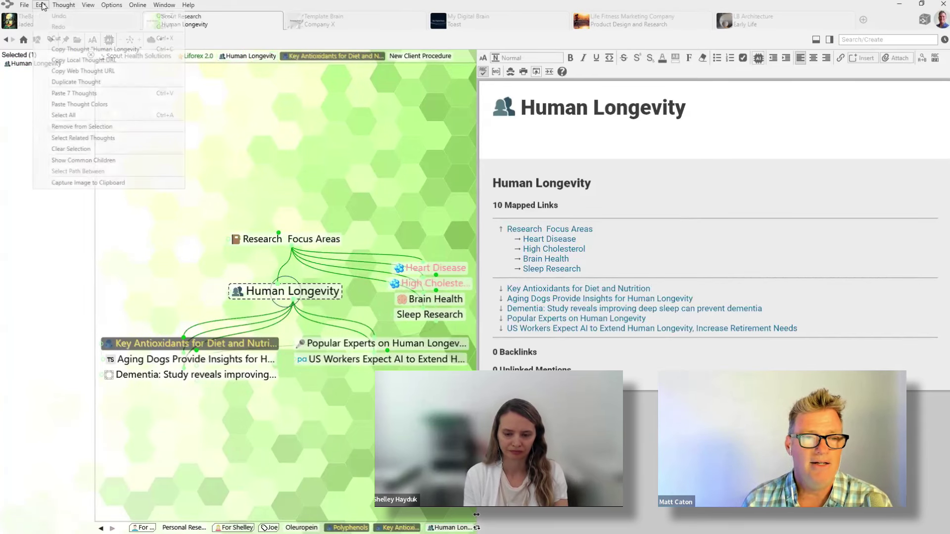
left_click(84, 140)
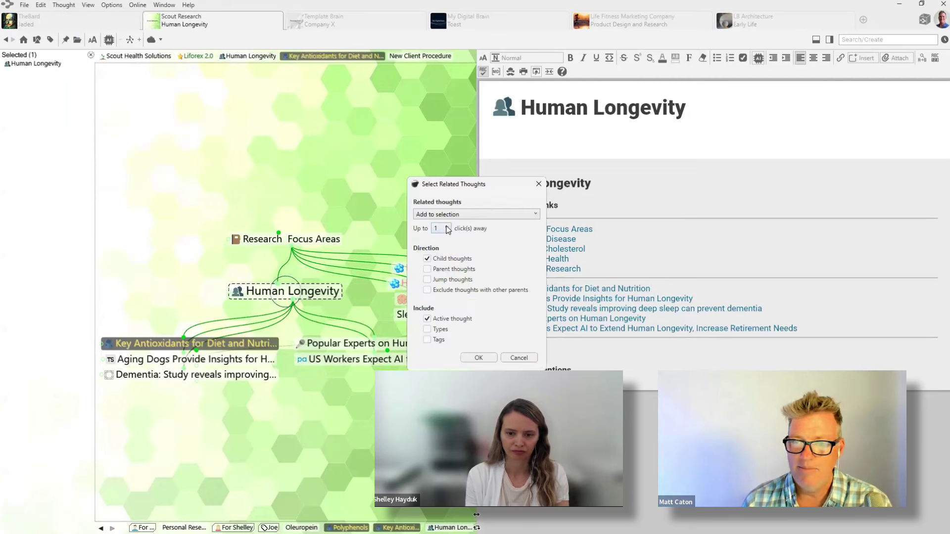
left_click(448, 228)
left_click(437, 309)
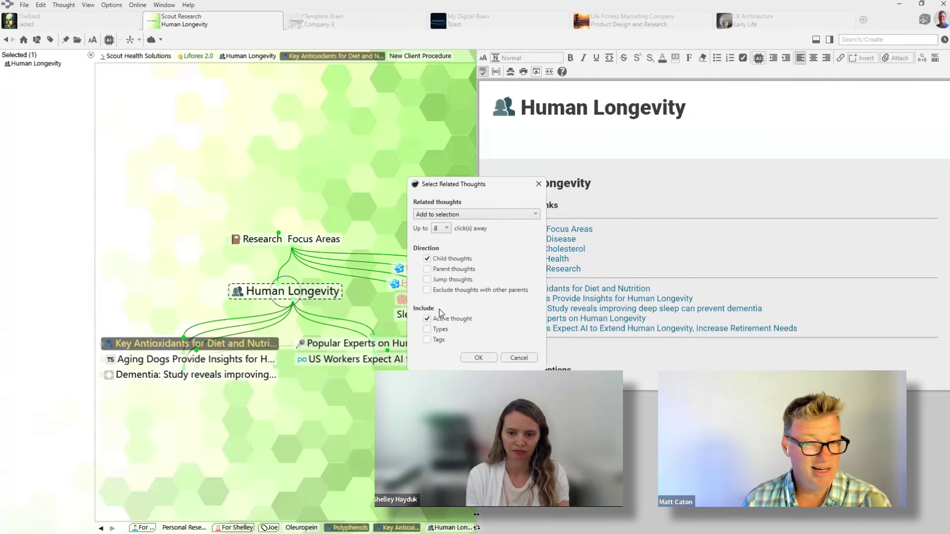
left_click(479, 358)
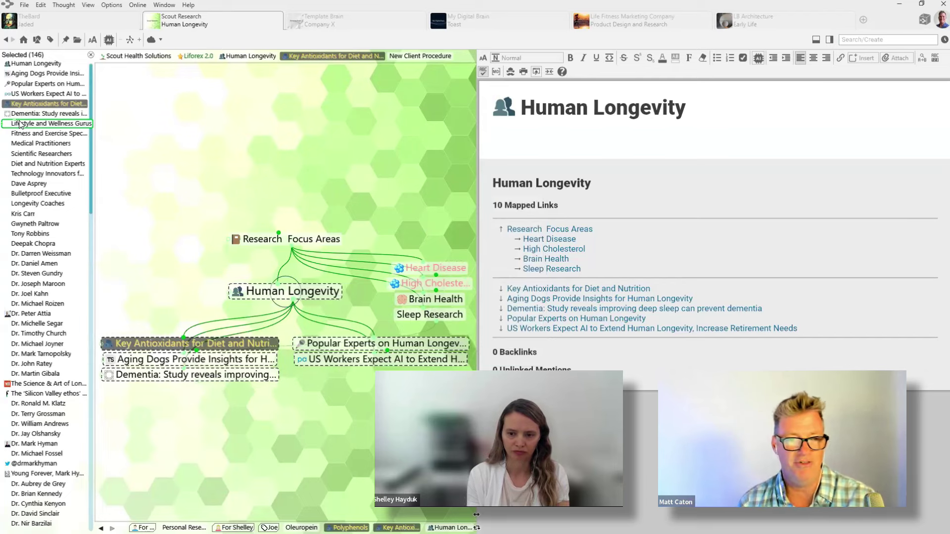
Copy all the selected thoughts and create a new brain named New Brain
right_click(70, 213)
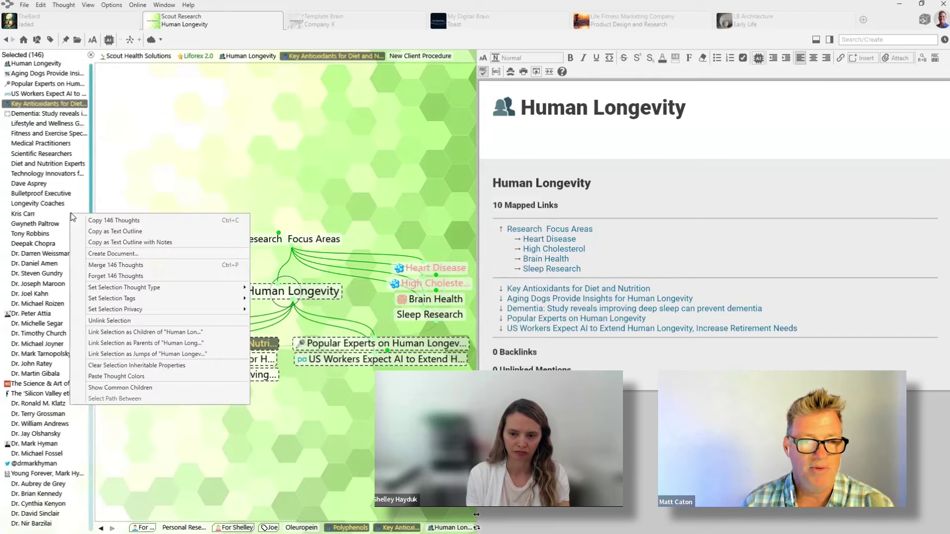
left_click(101, 220)
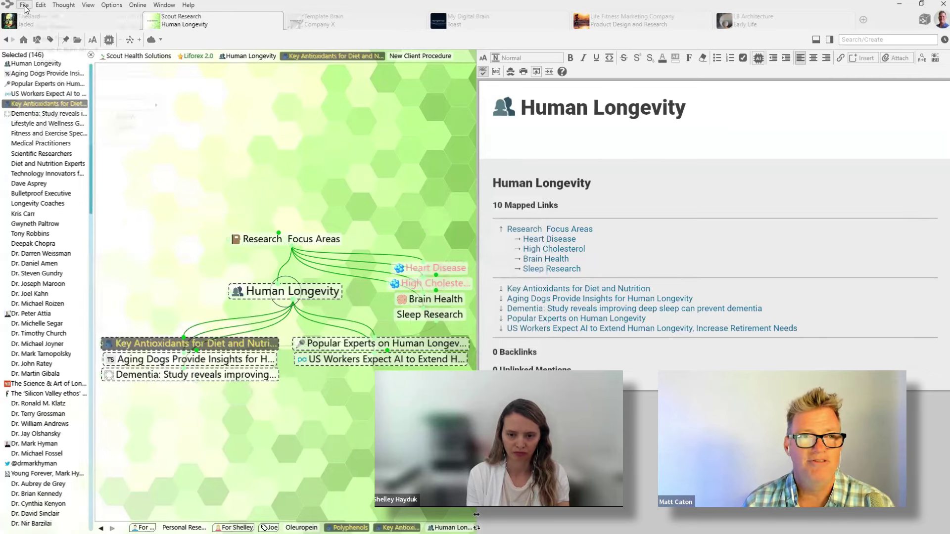
left_click(24, 6)
left_click(47, 38)
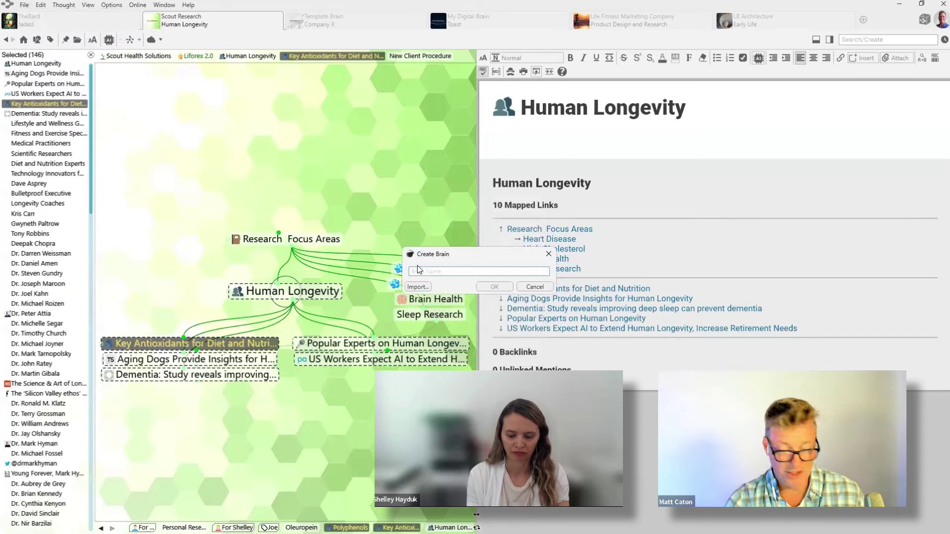
key("Escape")
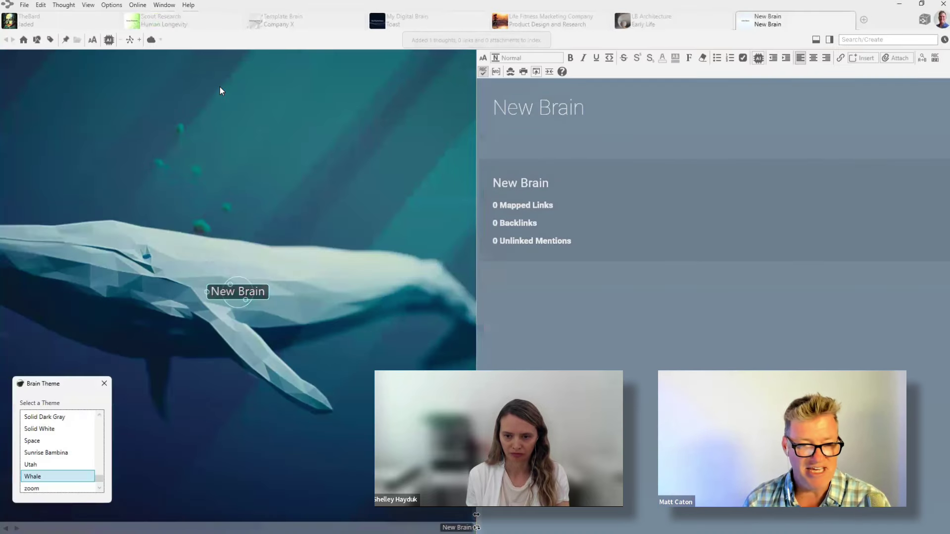
Apply the Light Blue Default theme to the new brain, trying Classic Dark Blue first
left_click_drag(102, 478, 100, 423)
left_click(93, 426)
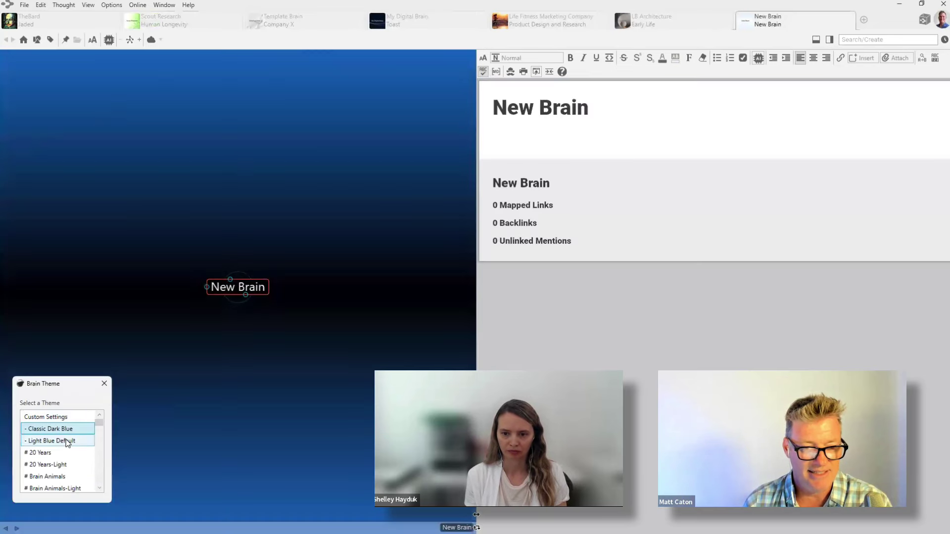
left_click(69, 441)
left_click(110, 385)
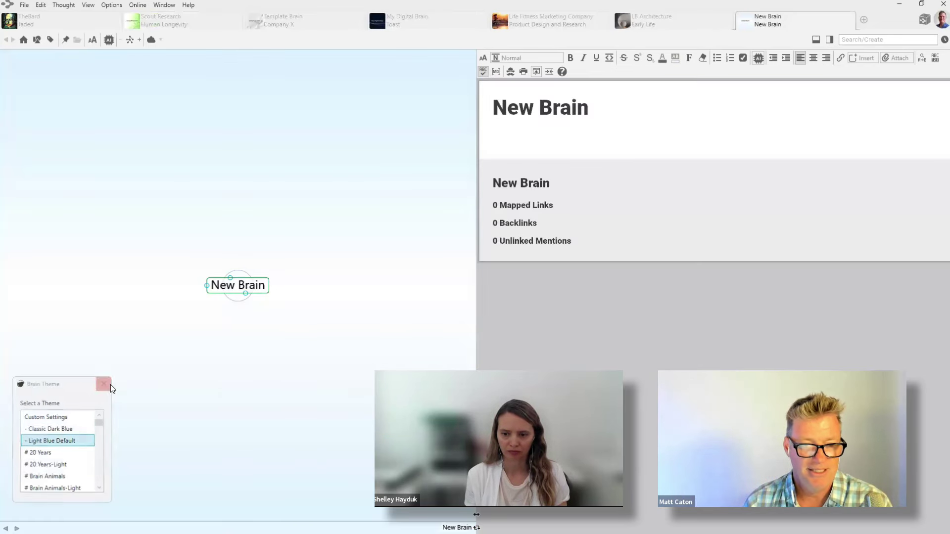
Paste the copied thoughts into the new brain and activate the pasted Human Longevity thought
right_click(172, 364)
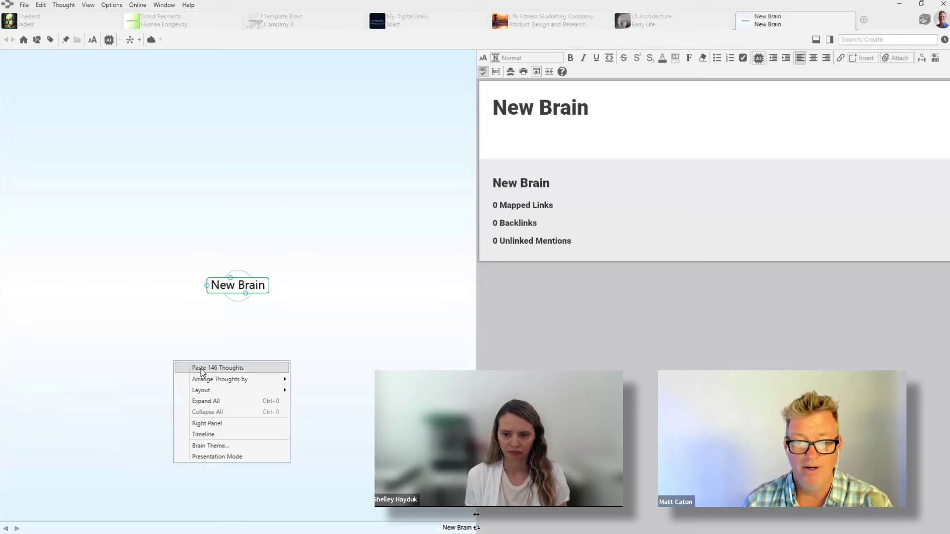
left_click(196, 367)
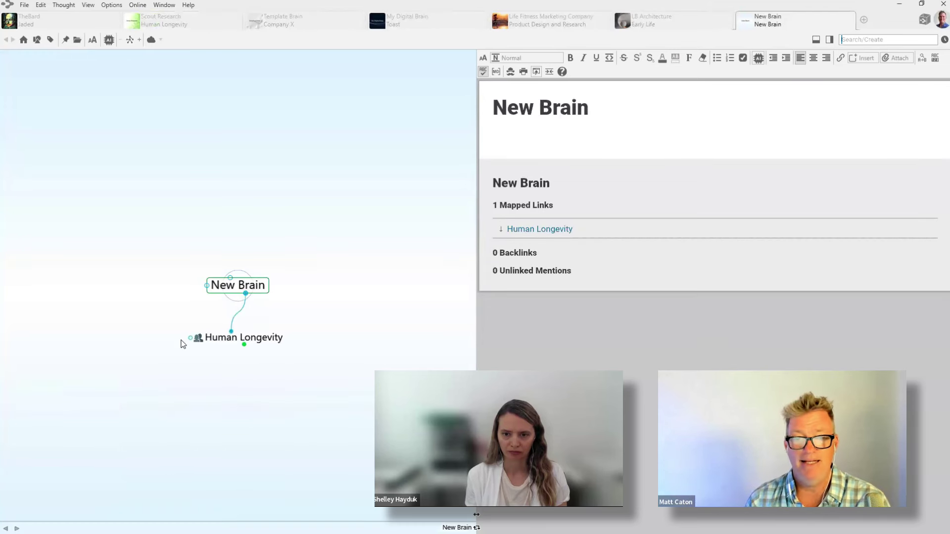
left_click(208, 339)
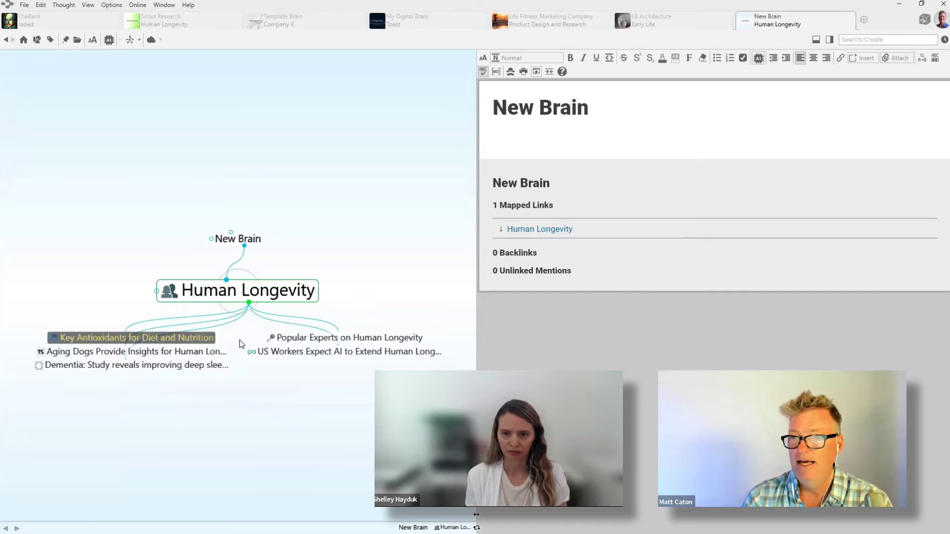